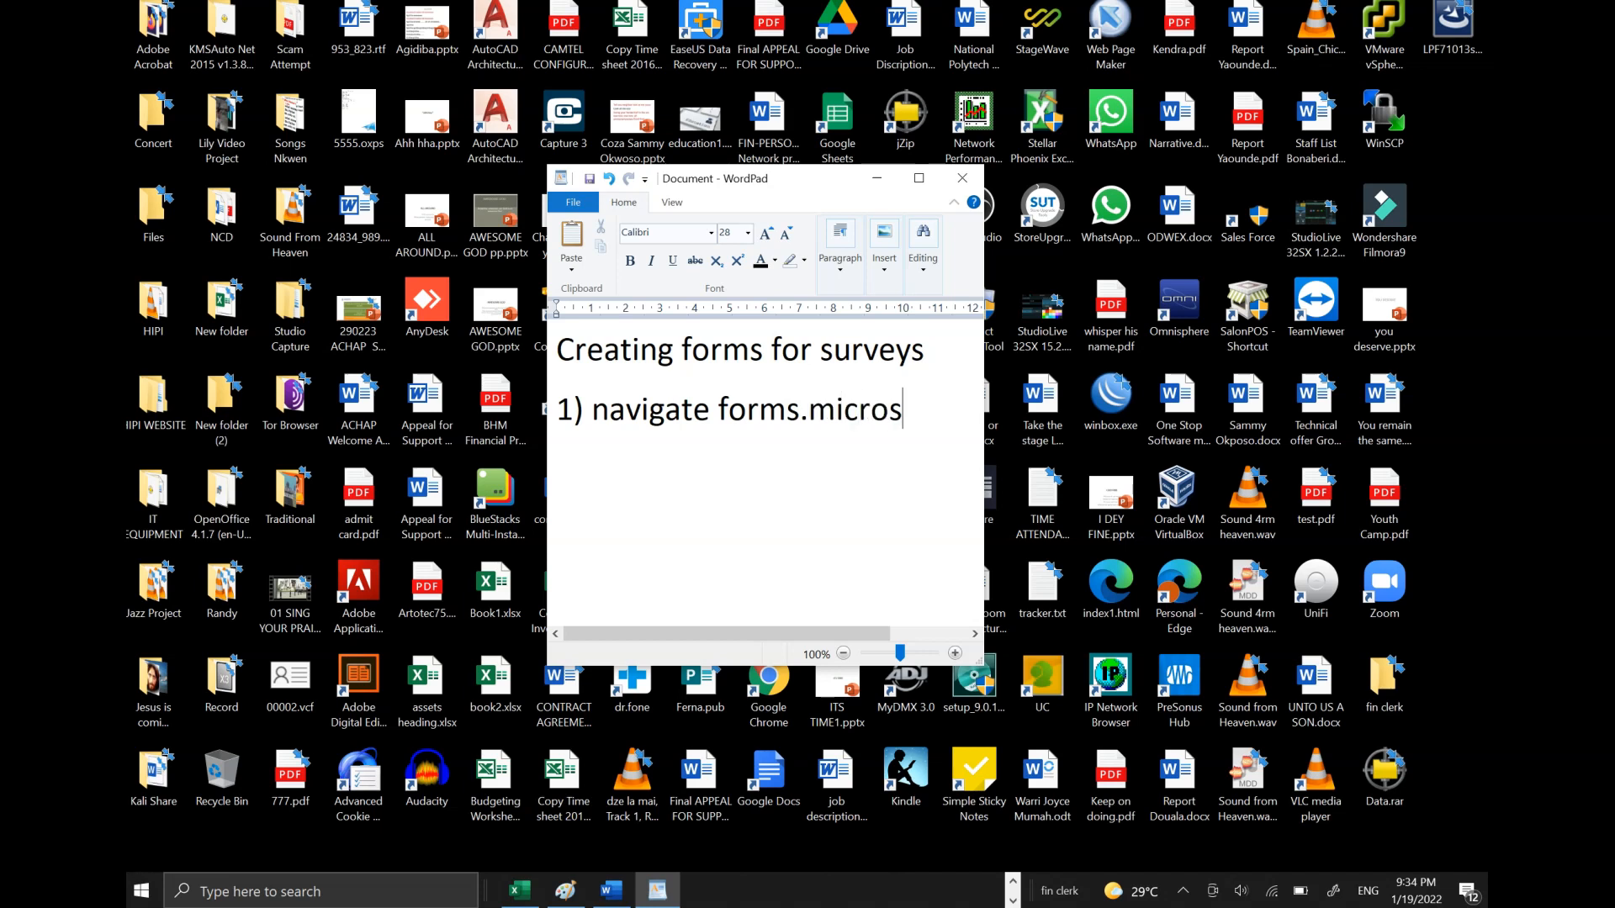
- Type the first two numbered survey-form steps into the WordPad notes, widening the window
text(om)
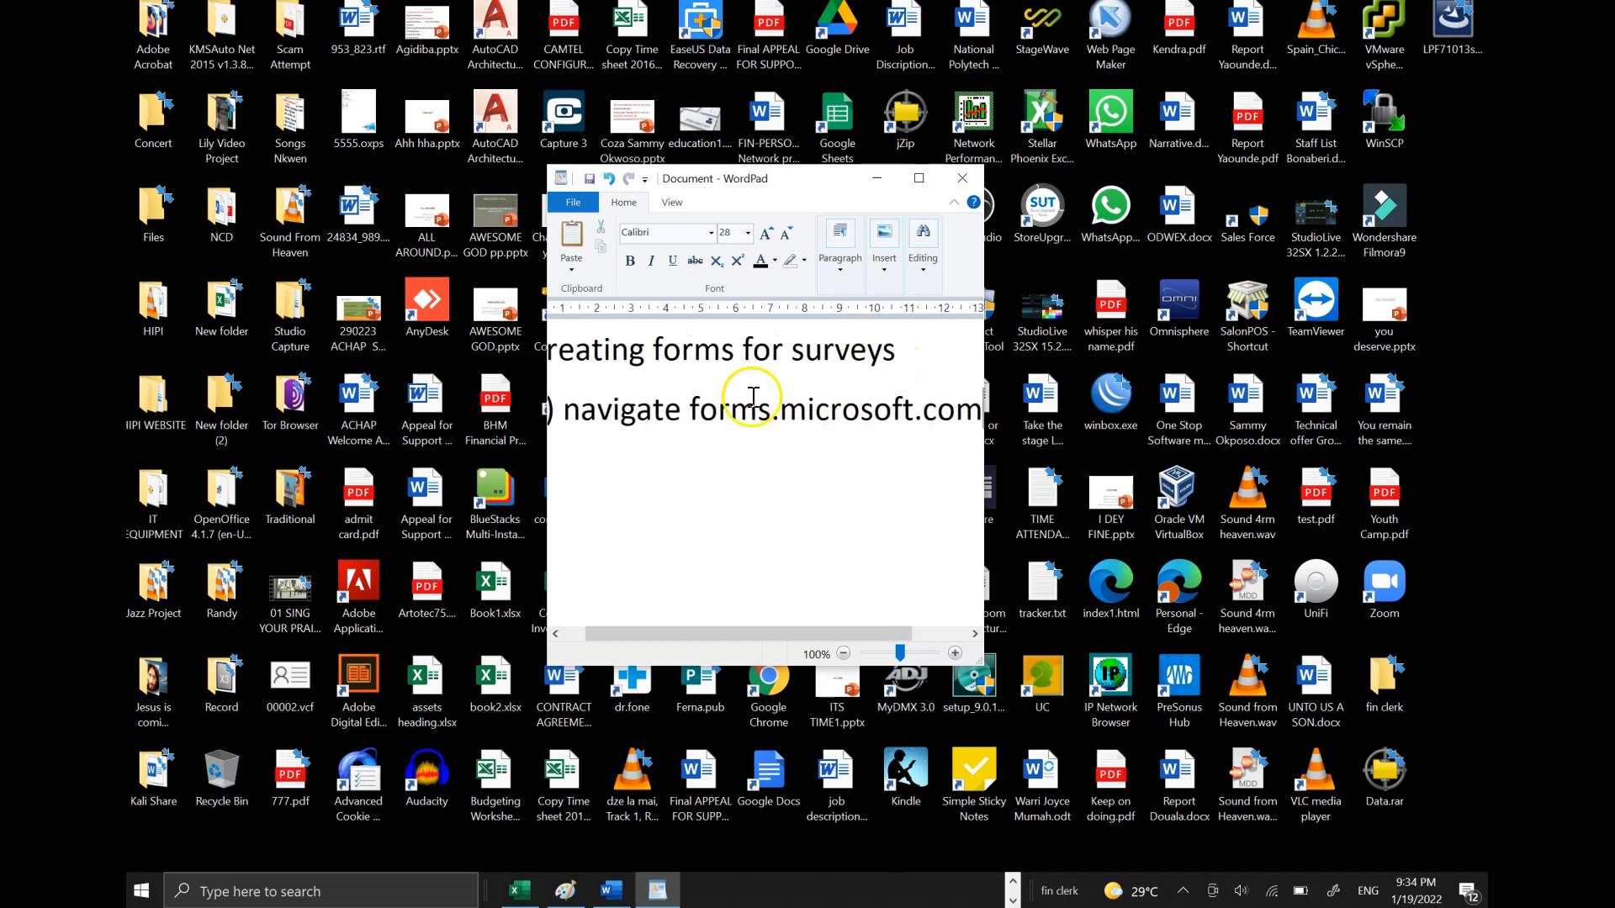
drag(545, 439, 473, 439)
drag(649, 633, 602, 632)
key(Return)
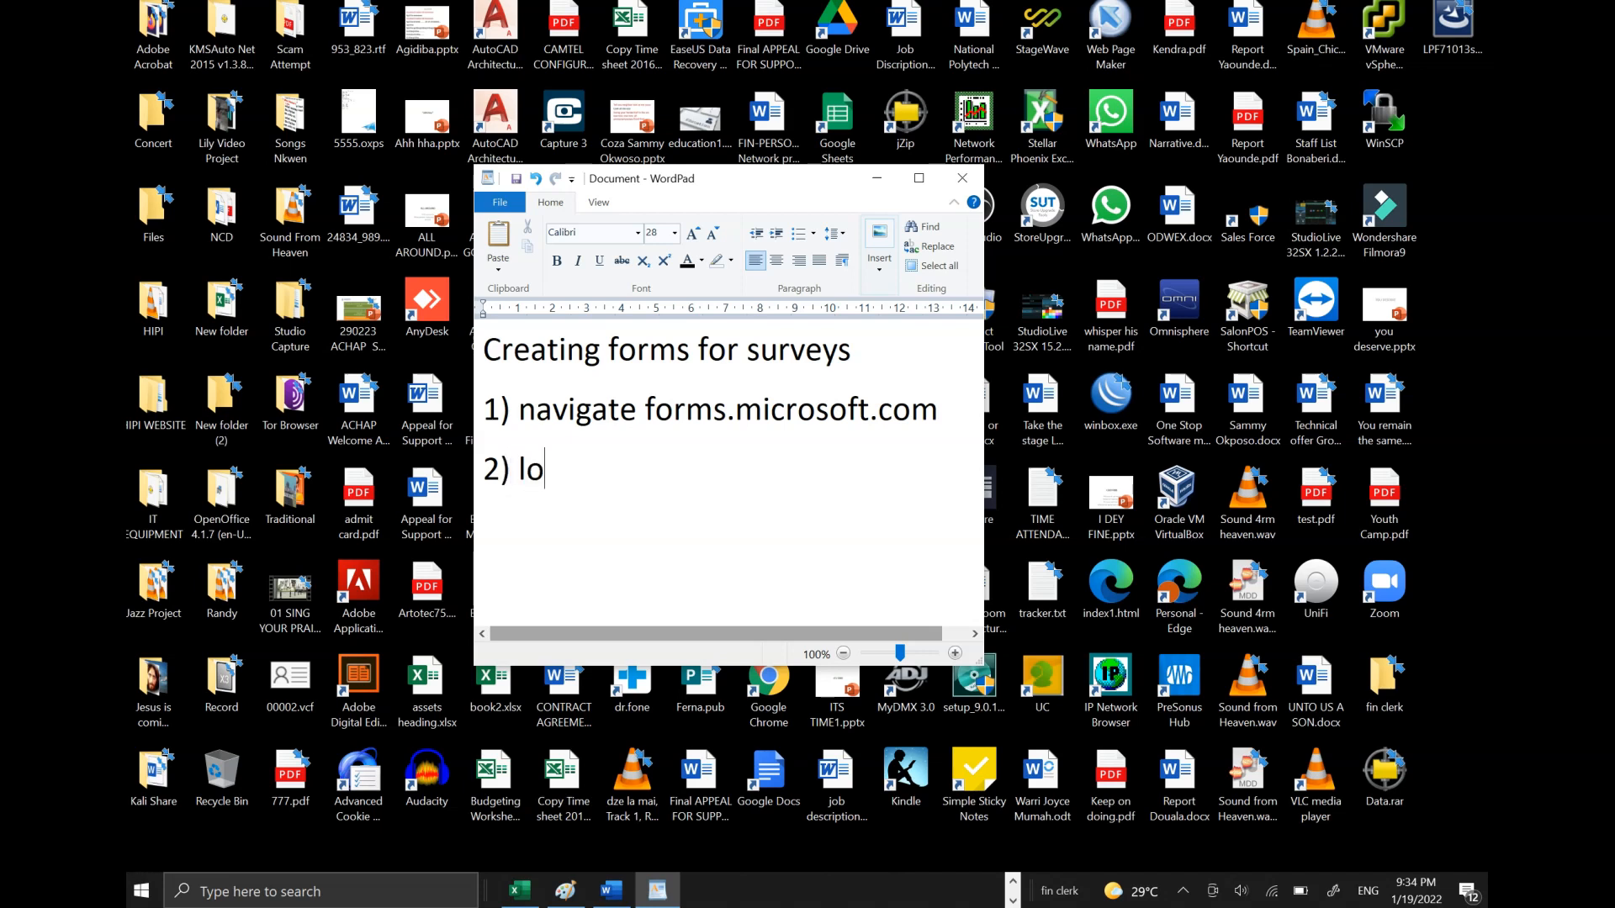
text(2) login into microsoft with)
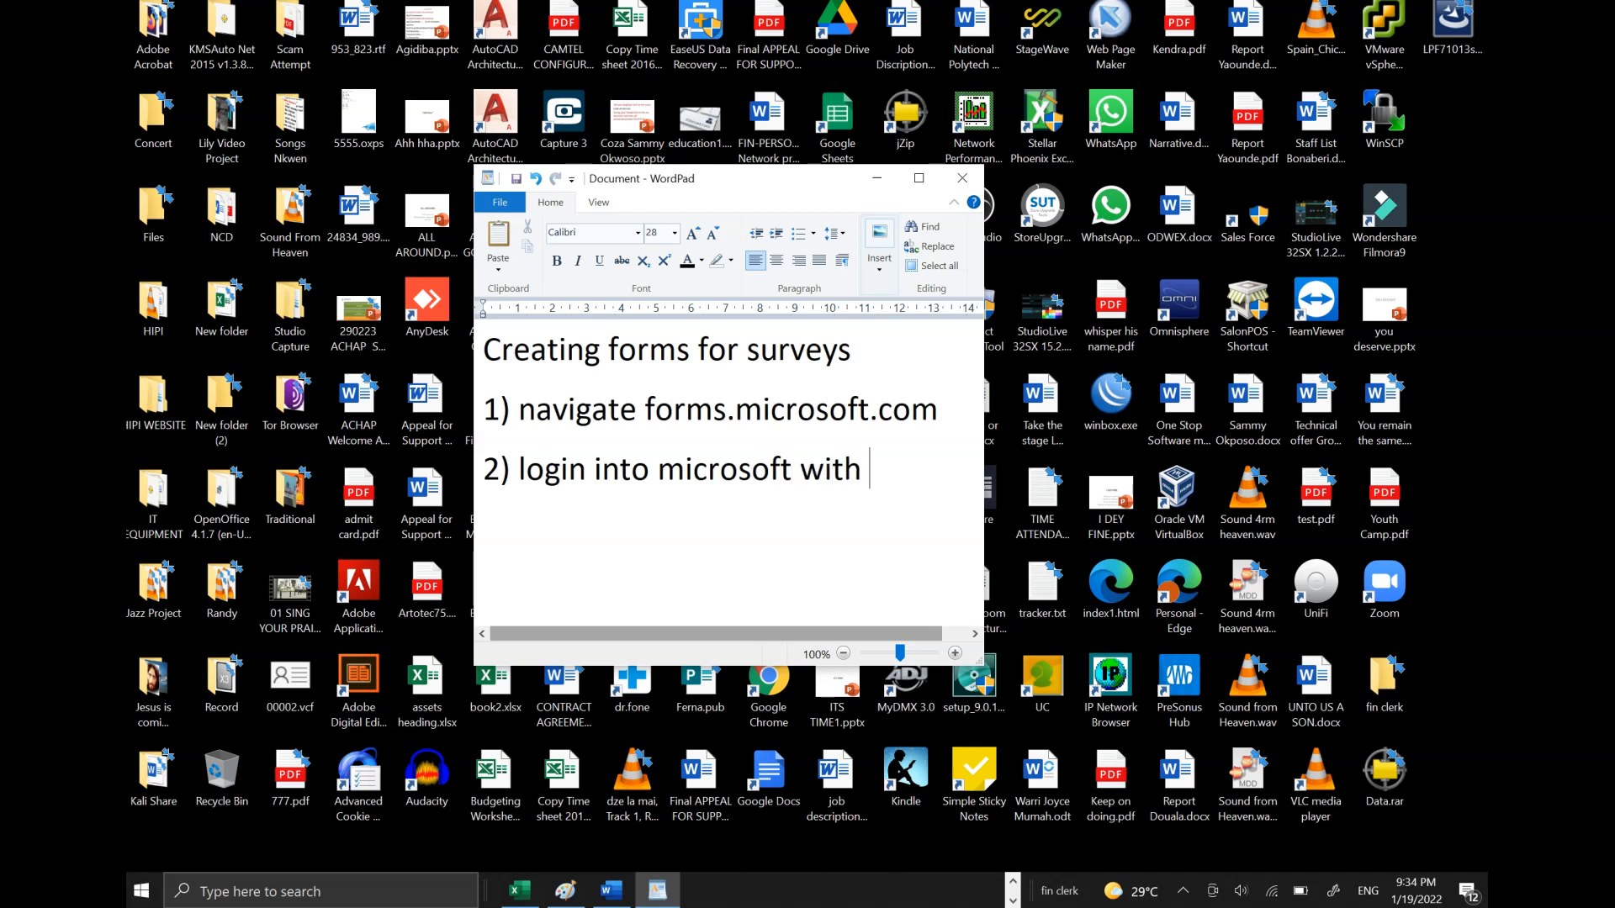
text( created account)
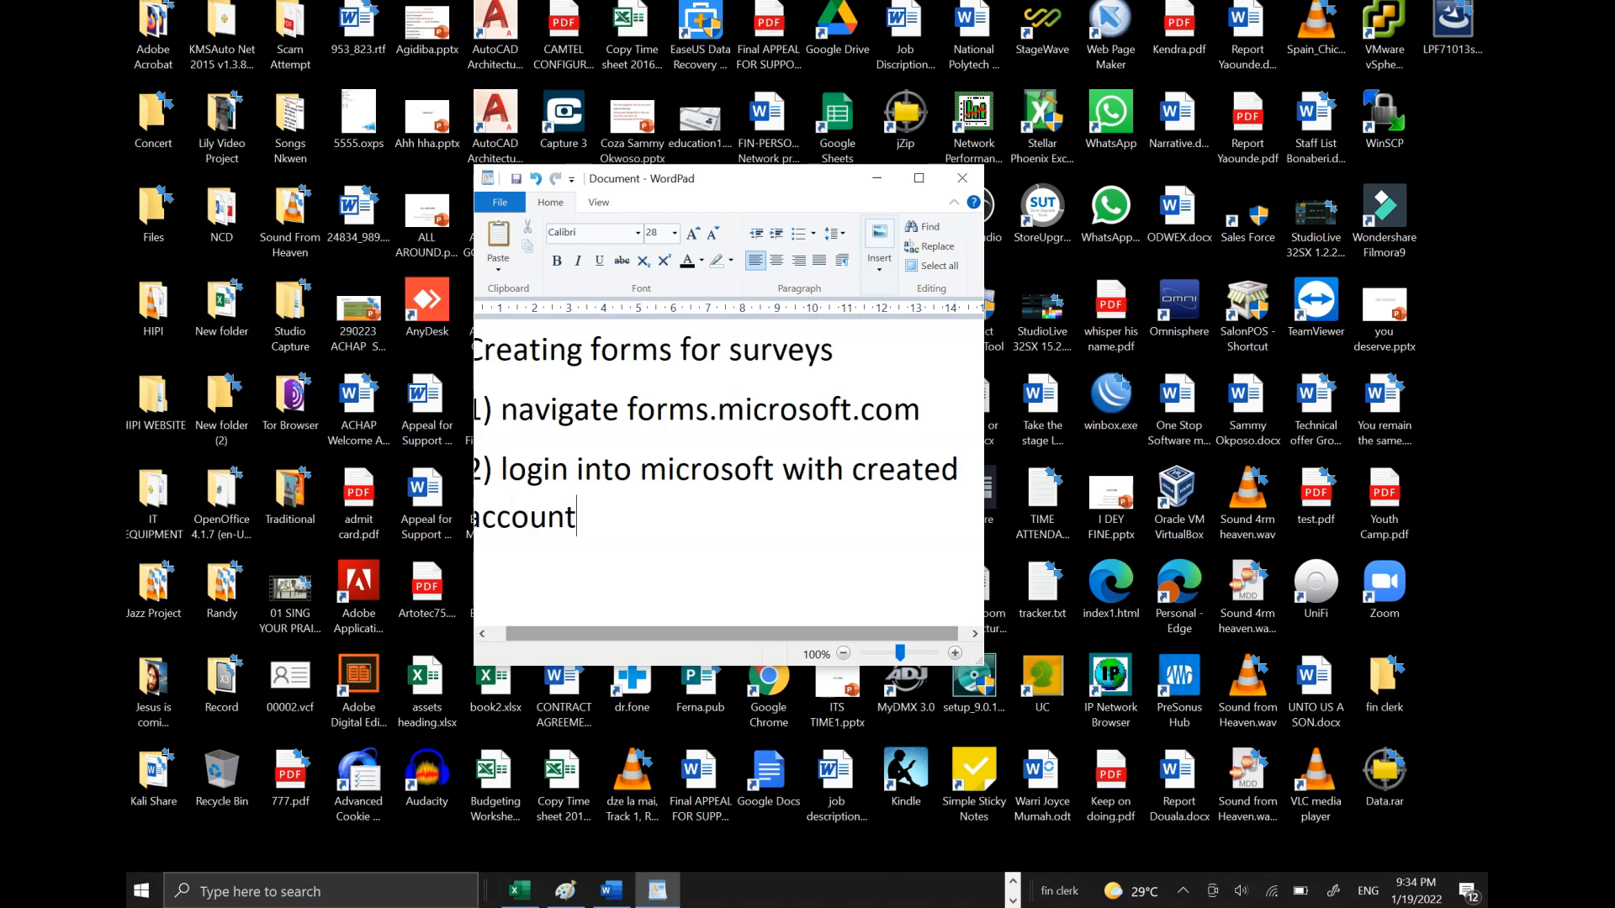
- Maximize WordPad, finish step 3 'create a form for survey', enlarge all text to 48 pt, then minimize
click(919, 178)
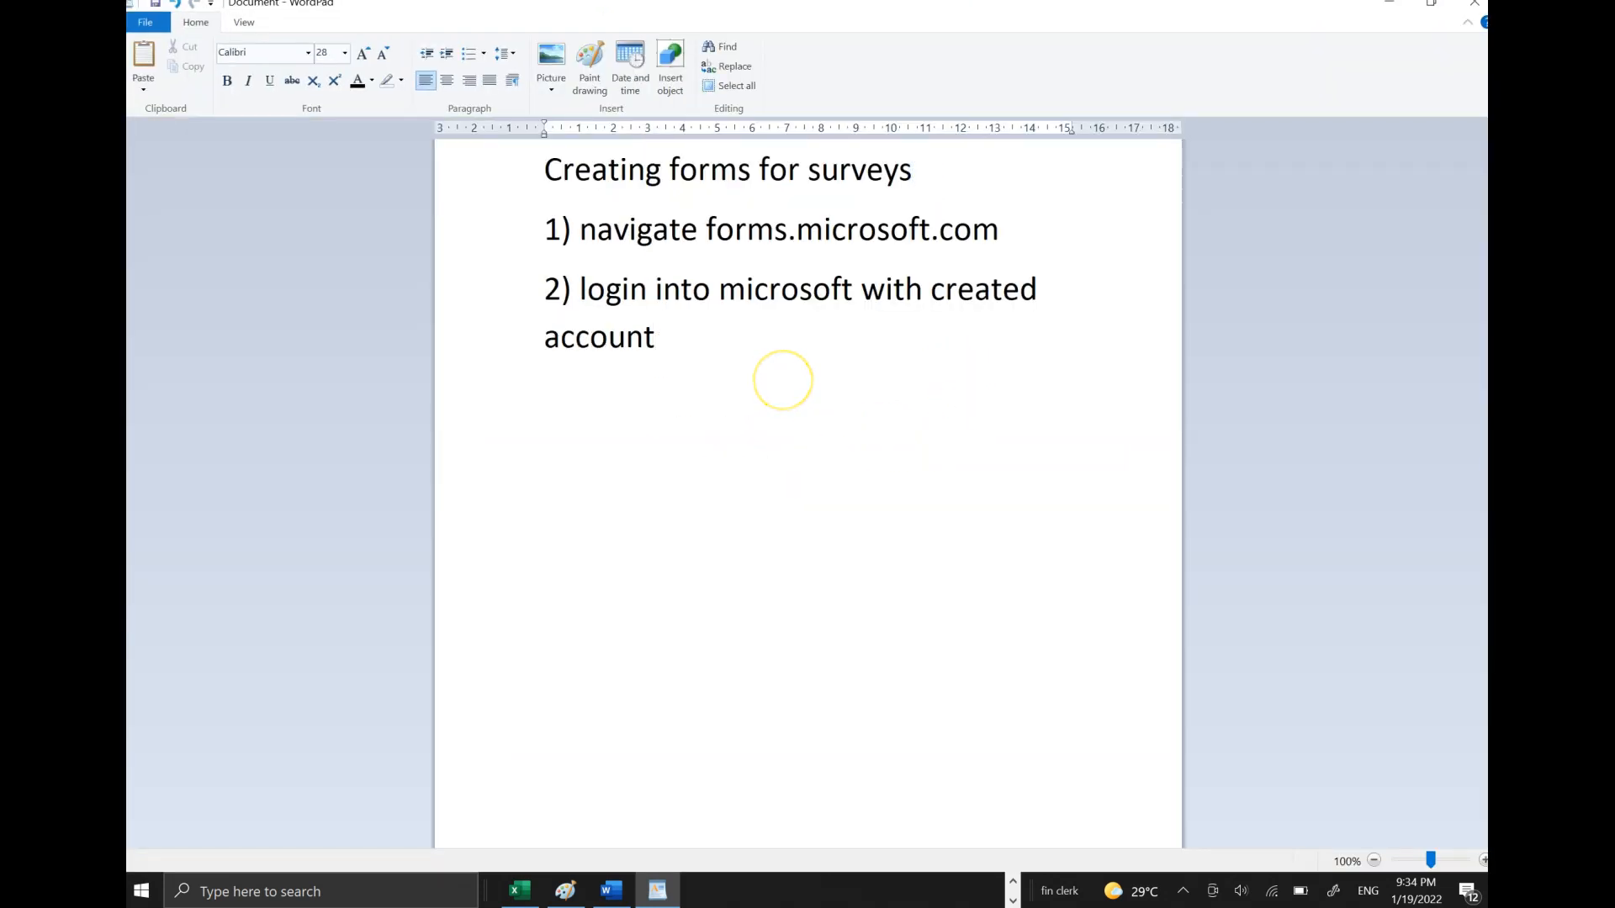
text(reate a for)
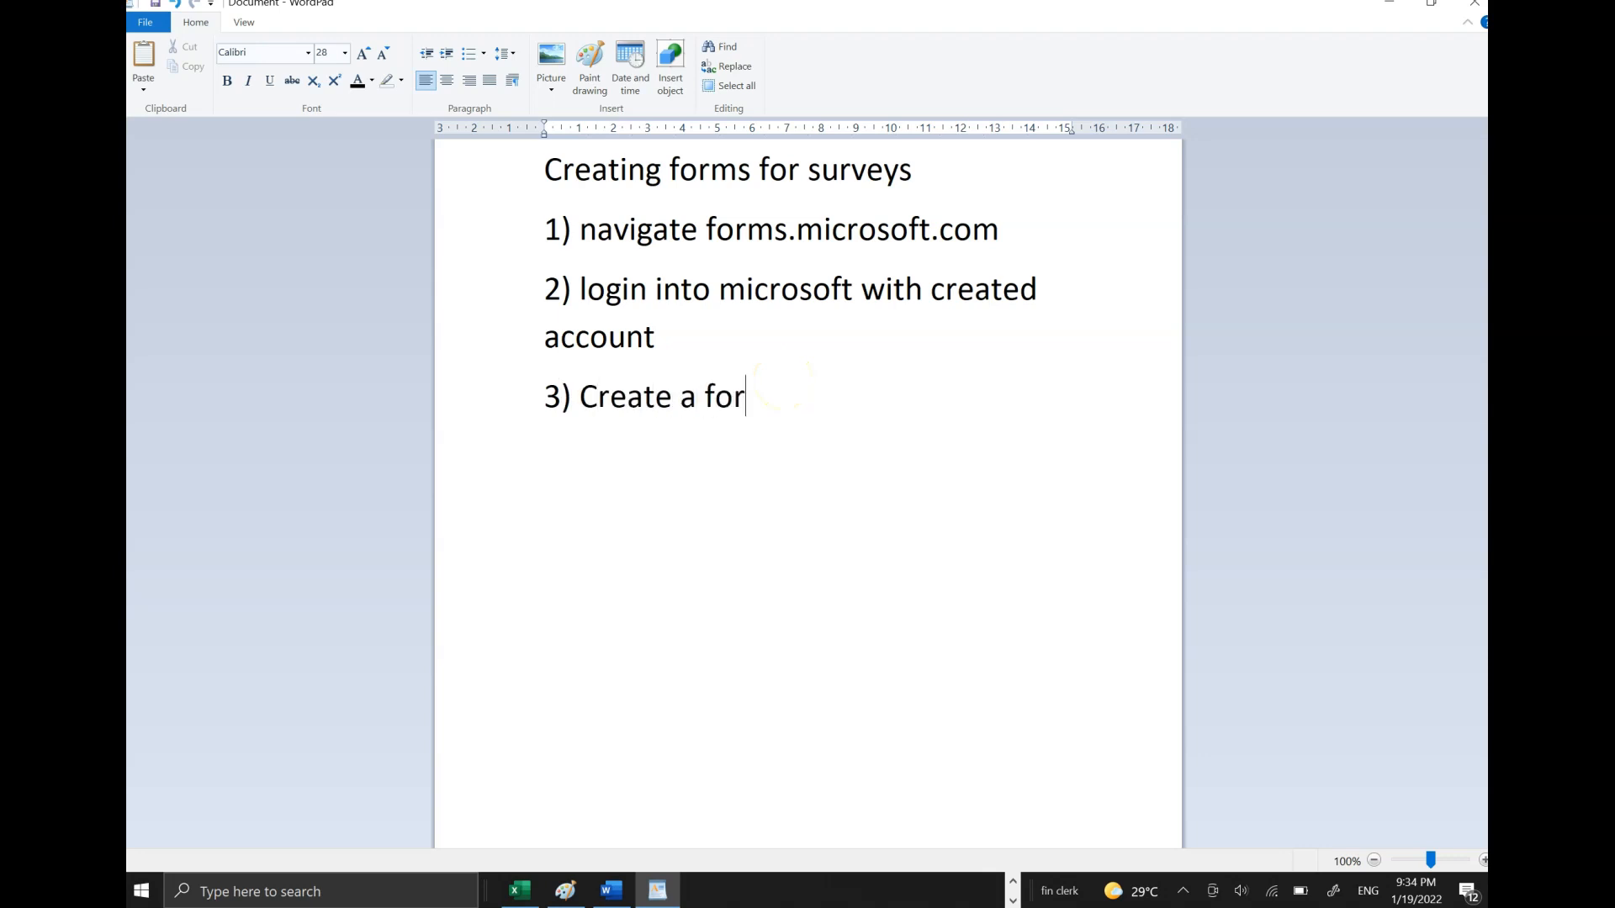
text(m for survey)
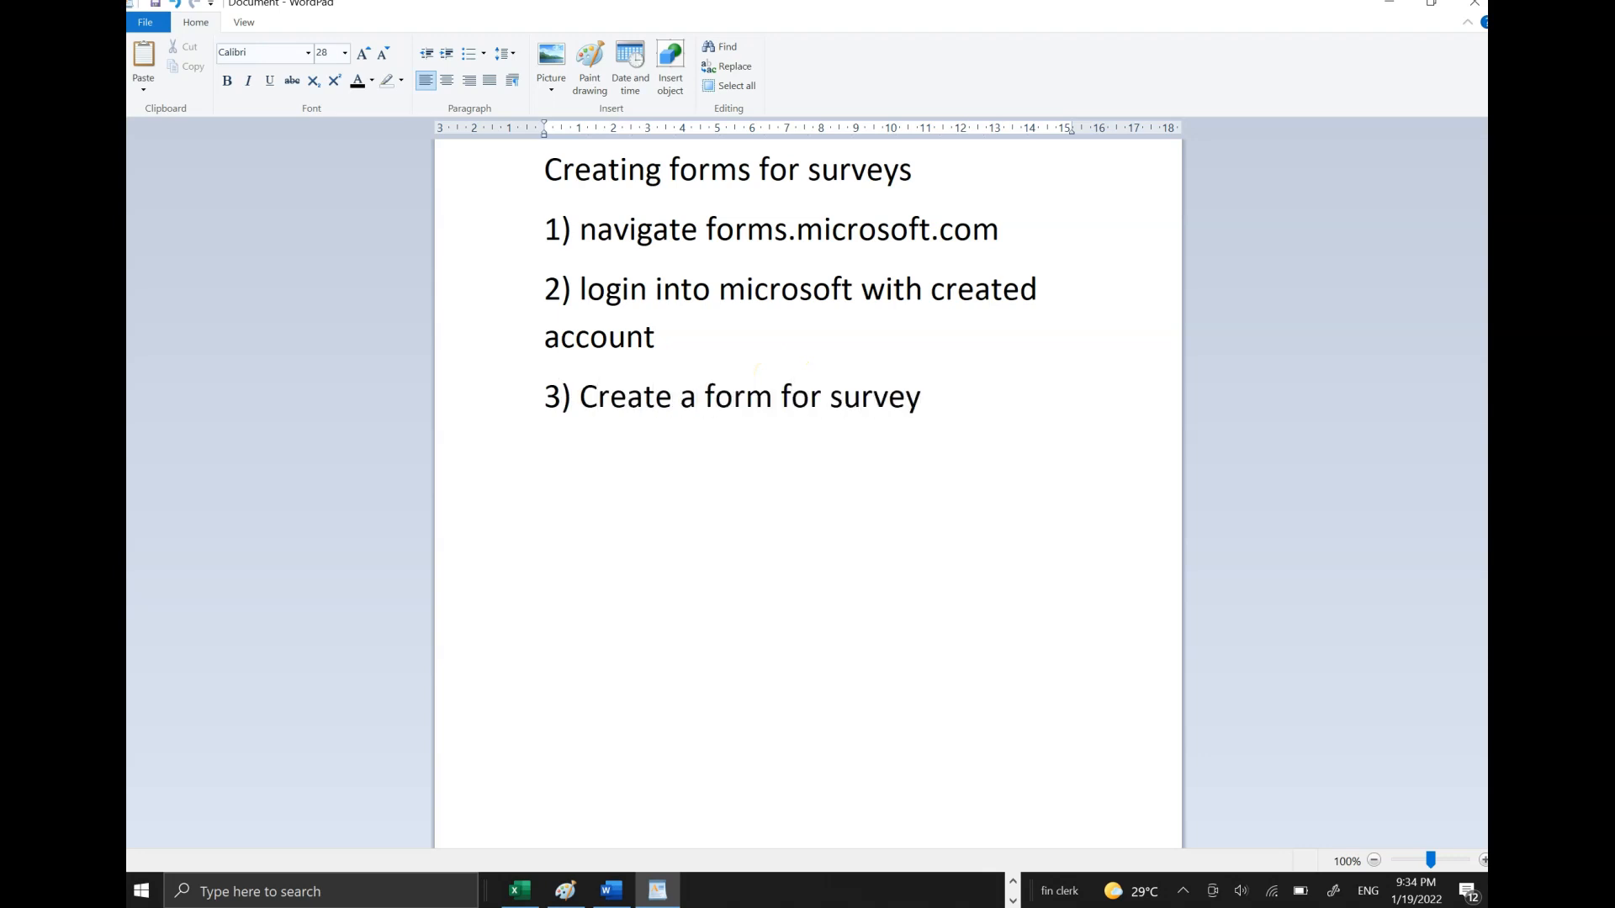
key(ctrl+a)
key(ctrl+shift+period)
key(ctrl+shift+period)
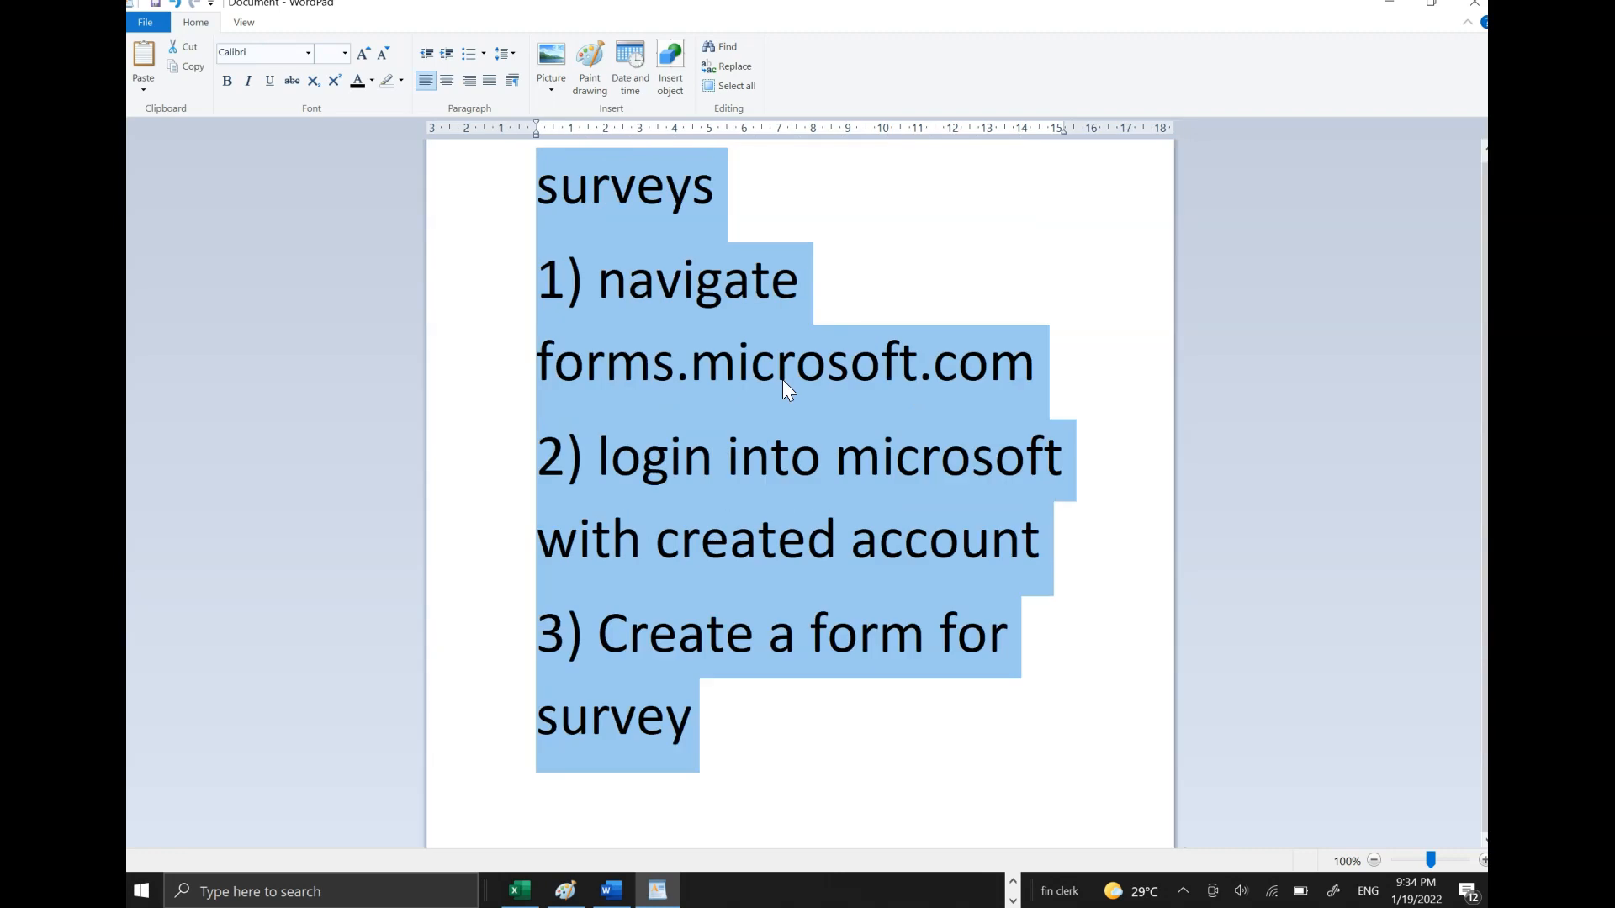
click(787, 438)
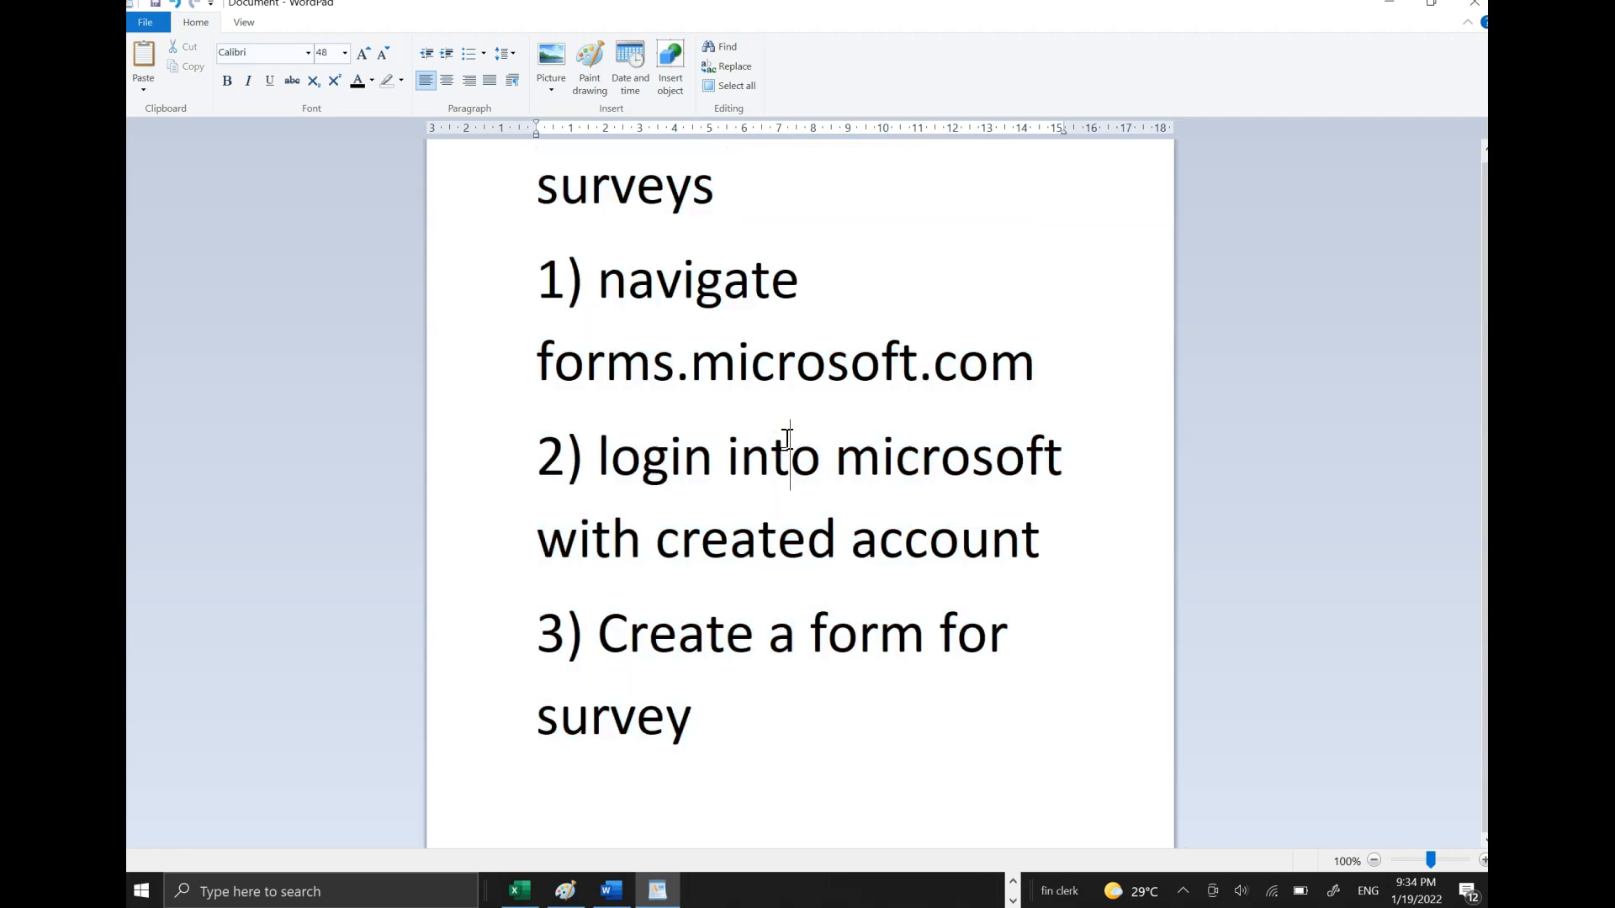
click(1389, 2)
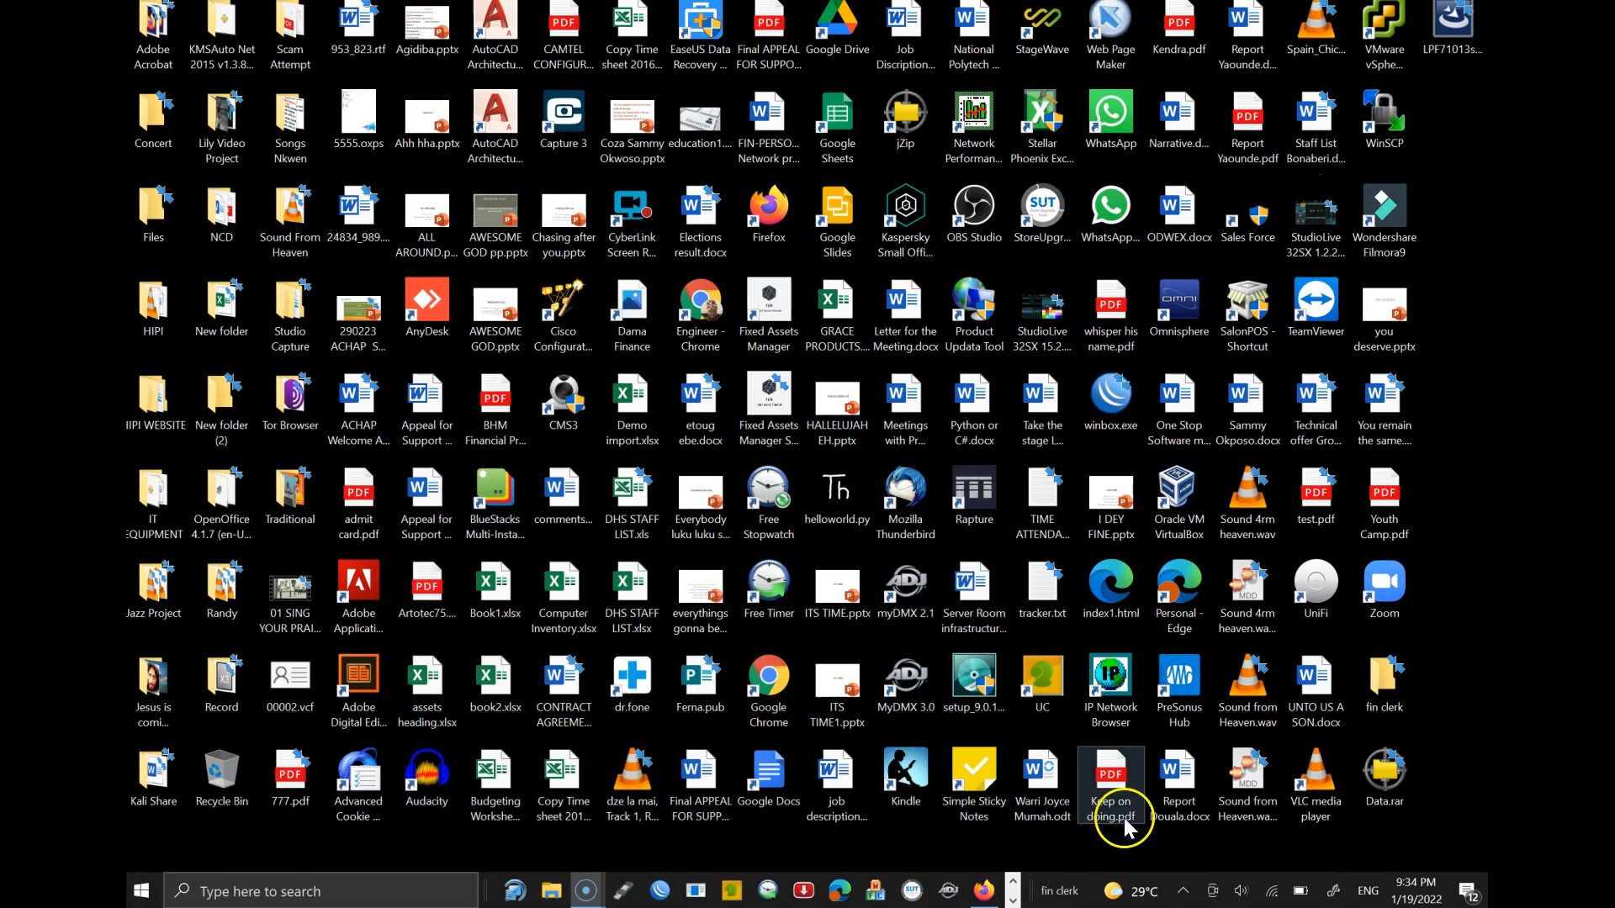
- In Firefox, go to forms.office.com to reach the Microsoft Forms product page
click(982, 892)
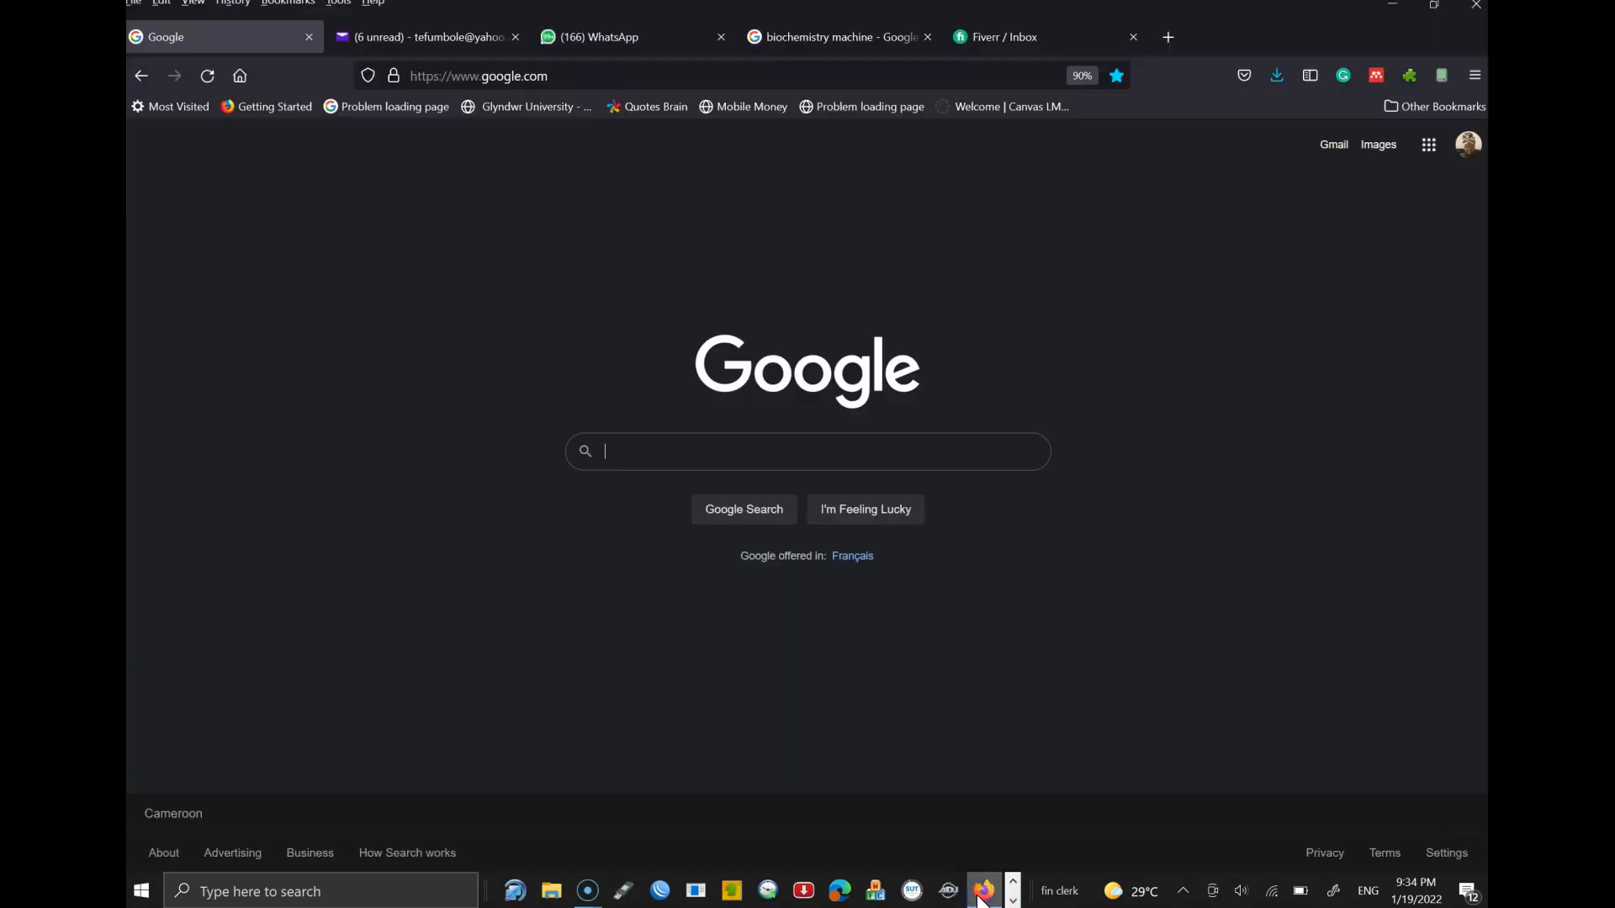
click(456, 81)
text(forms.office.com/)
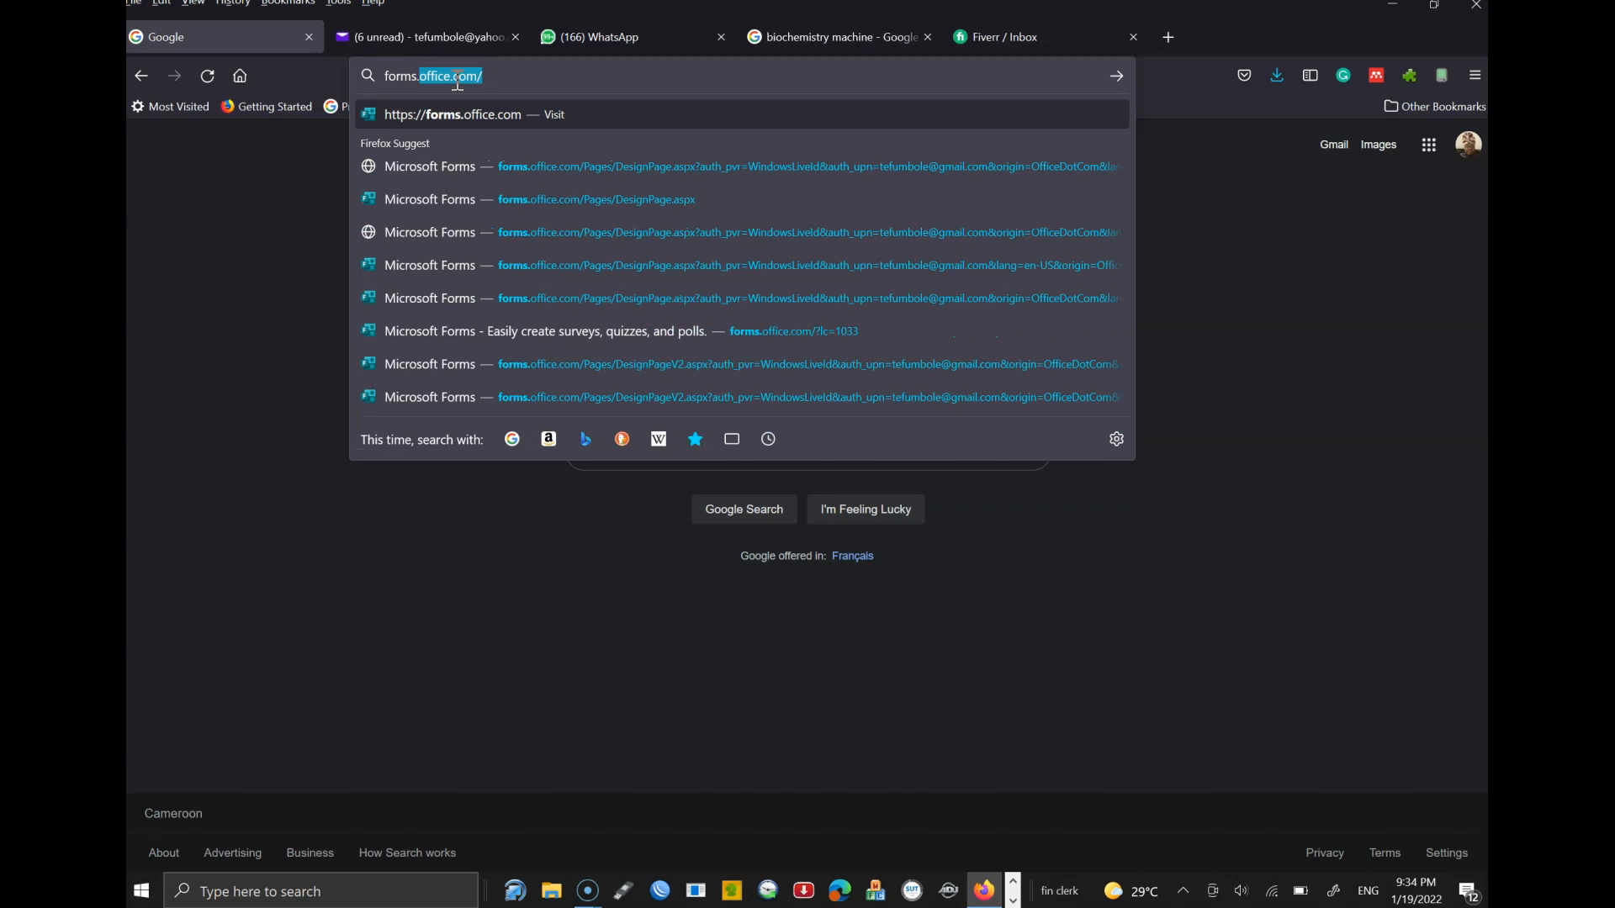
click(497, 82)
key(Return)
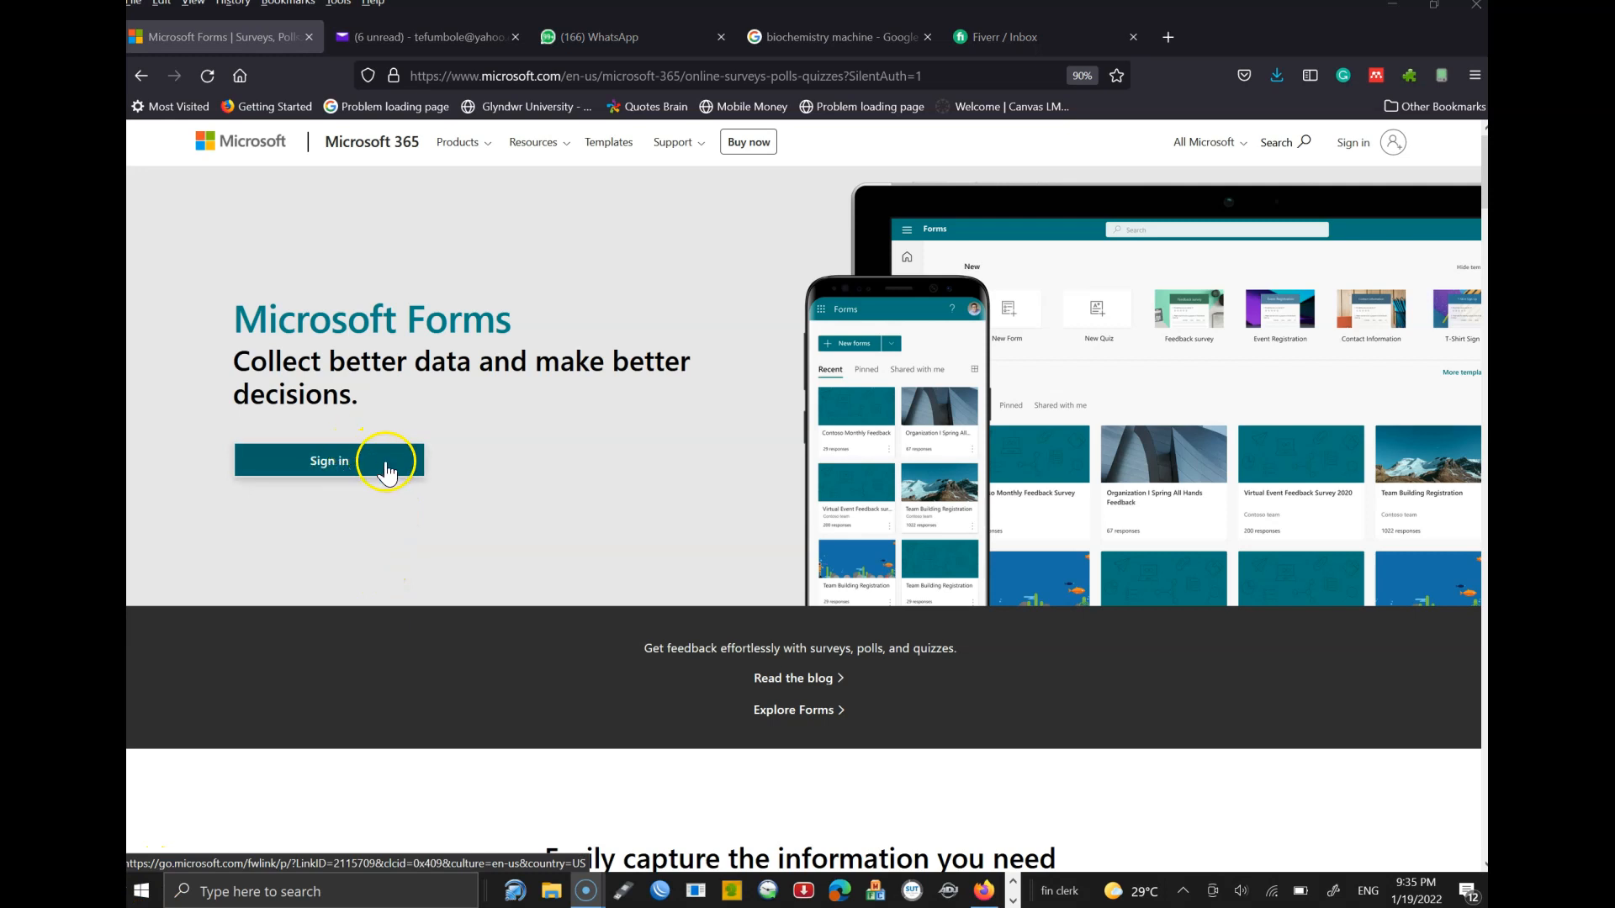
- Sign in to the Microsoft account with the account e-mail and password
click(1356, 145)
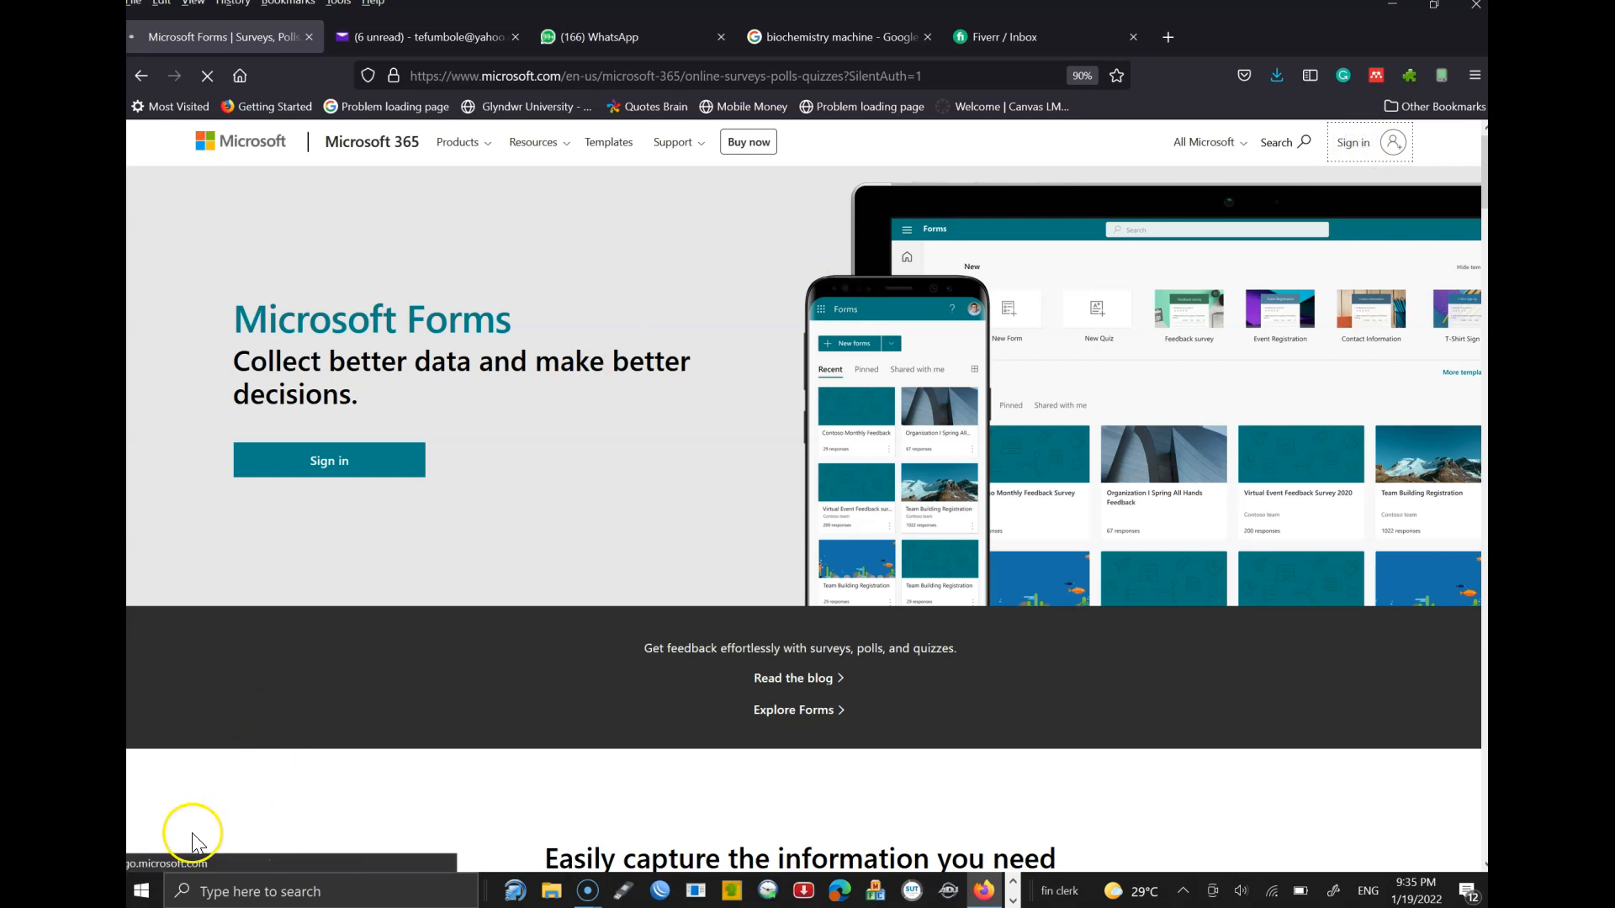
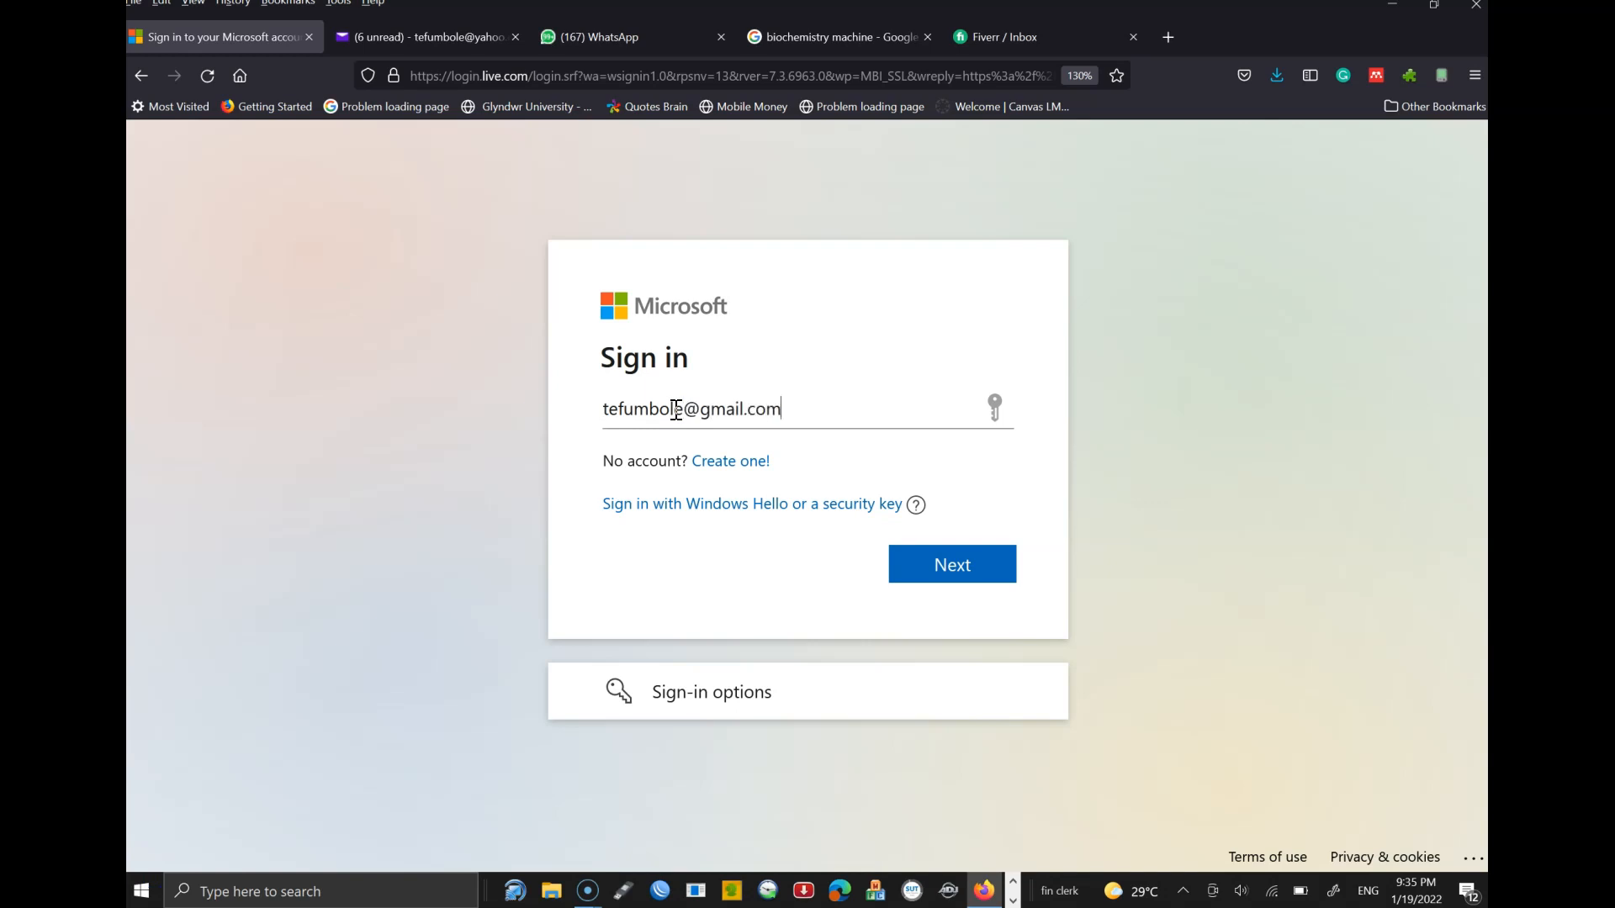
key(Return)
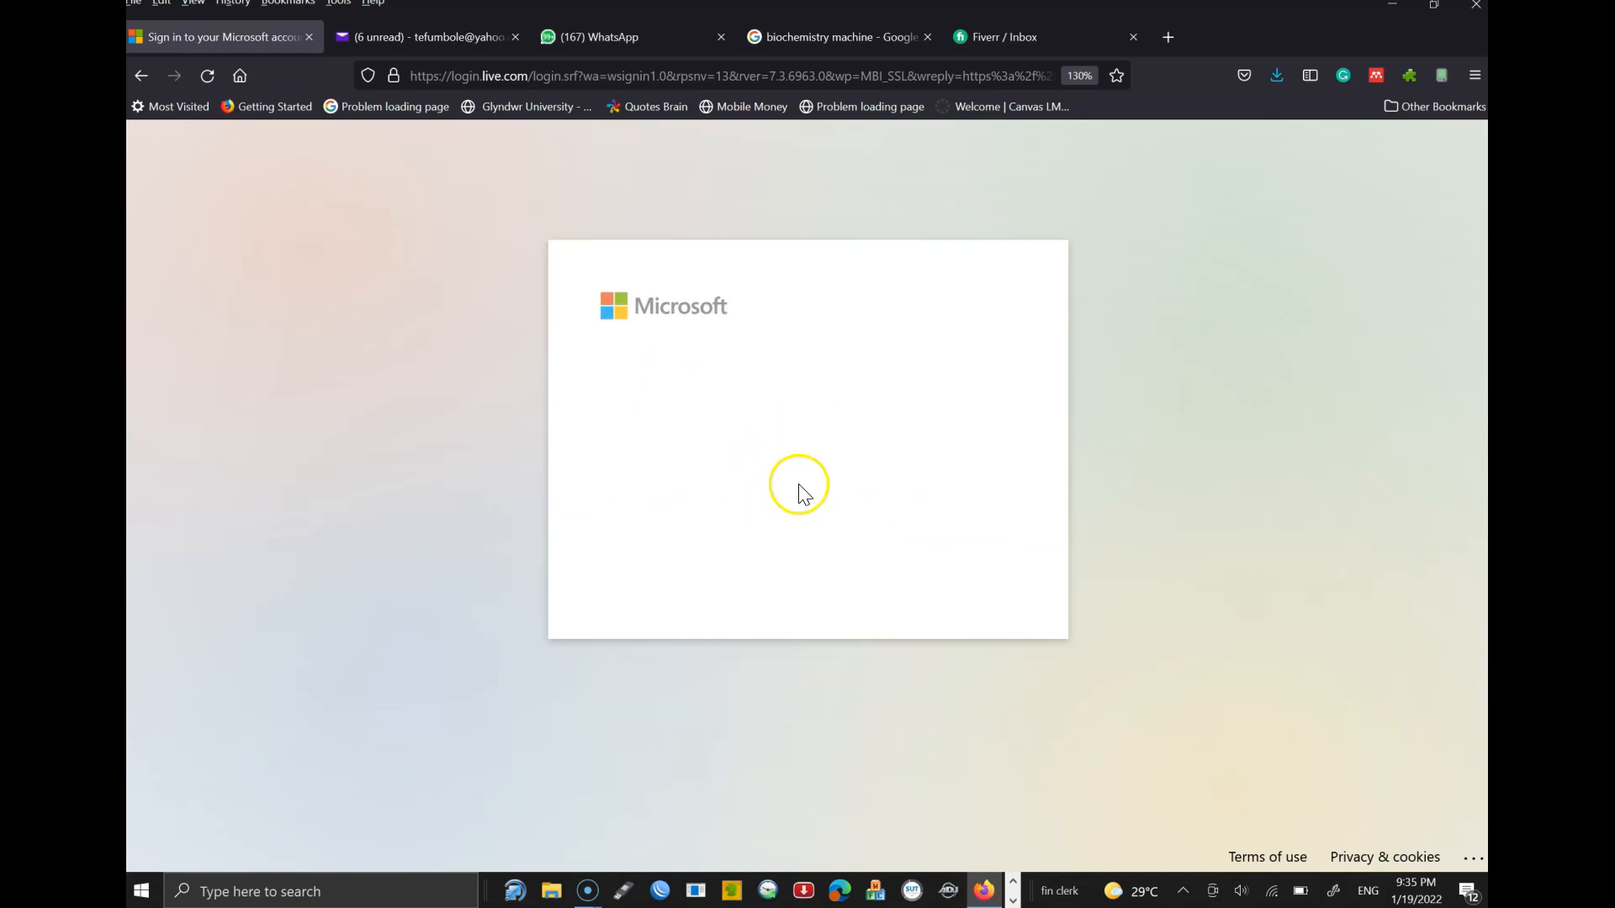
text(*)
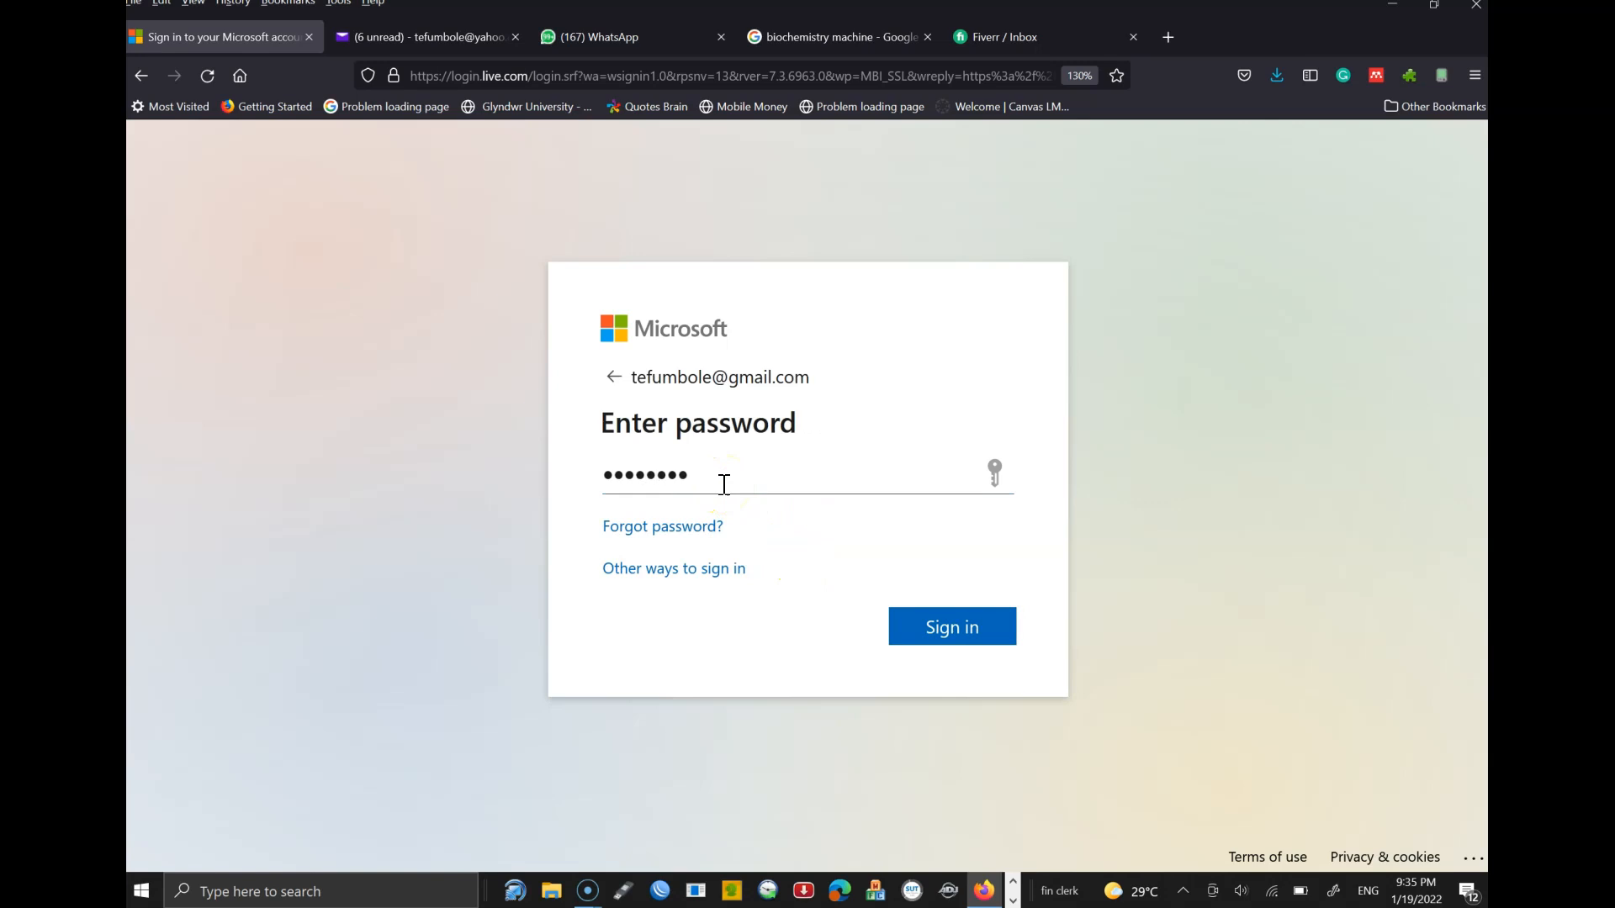
click(925, 622)
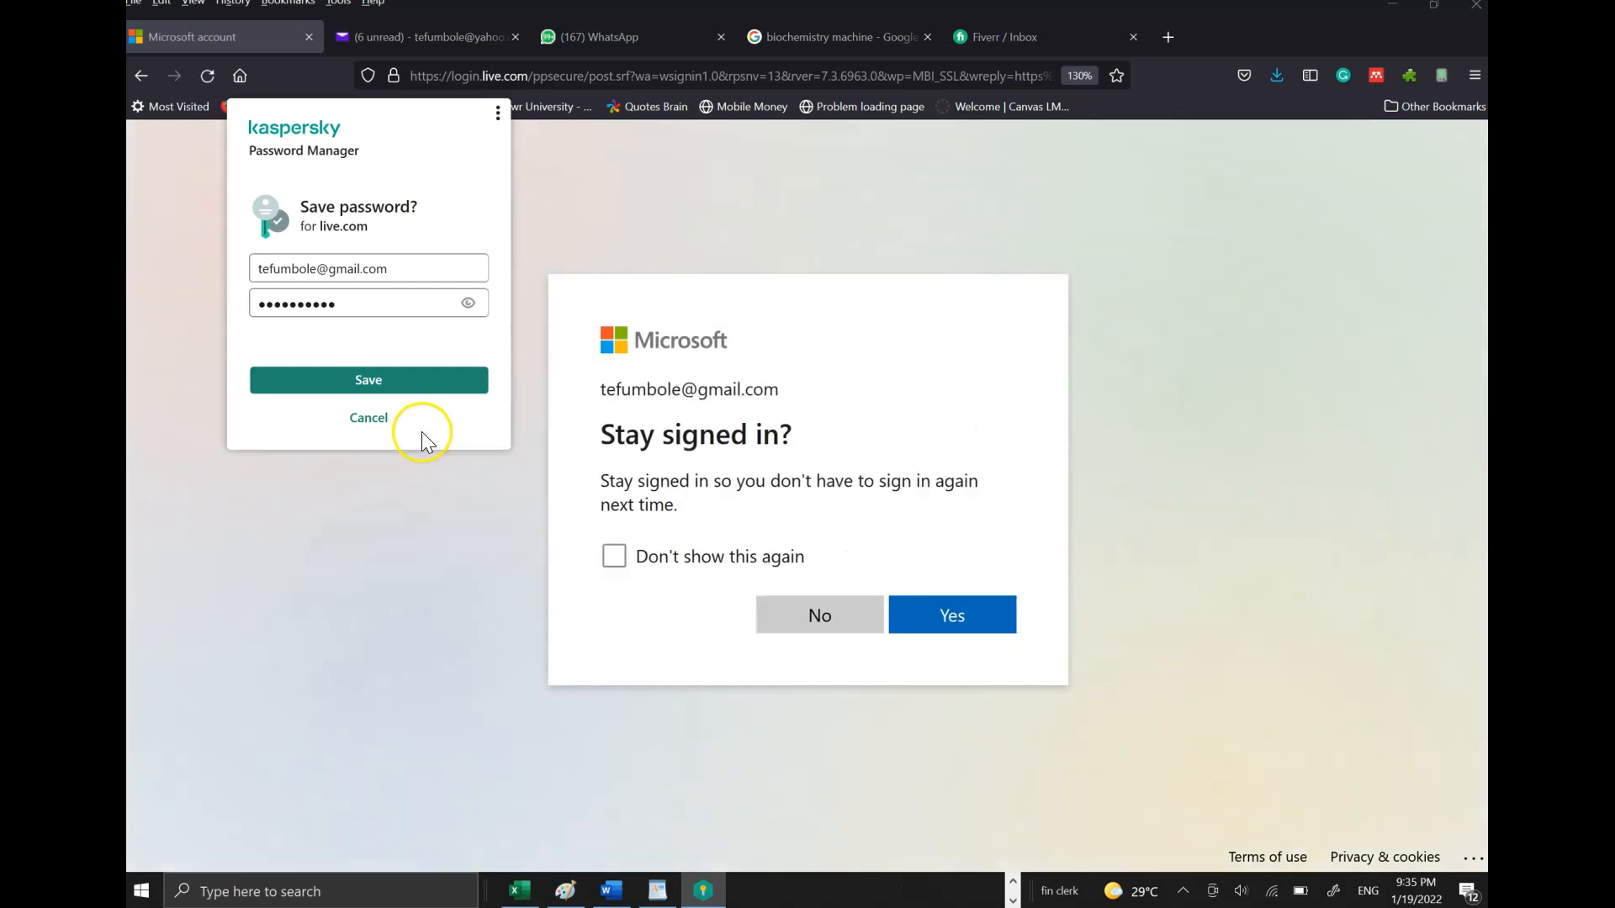
- Decline saving the password and choose to stay signed in without being asked again
click(371, 418)
click(759, 567)
click(974, 624)
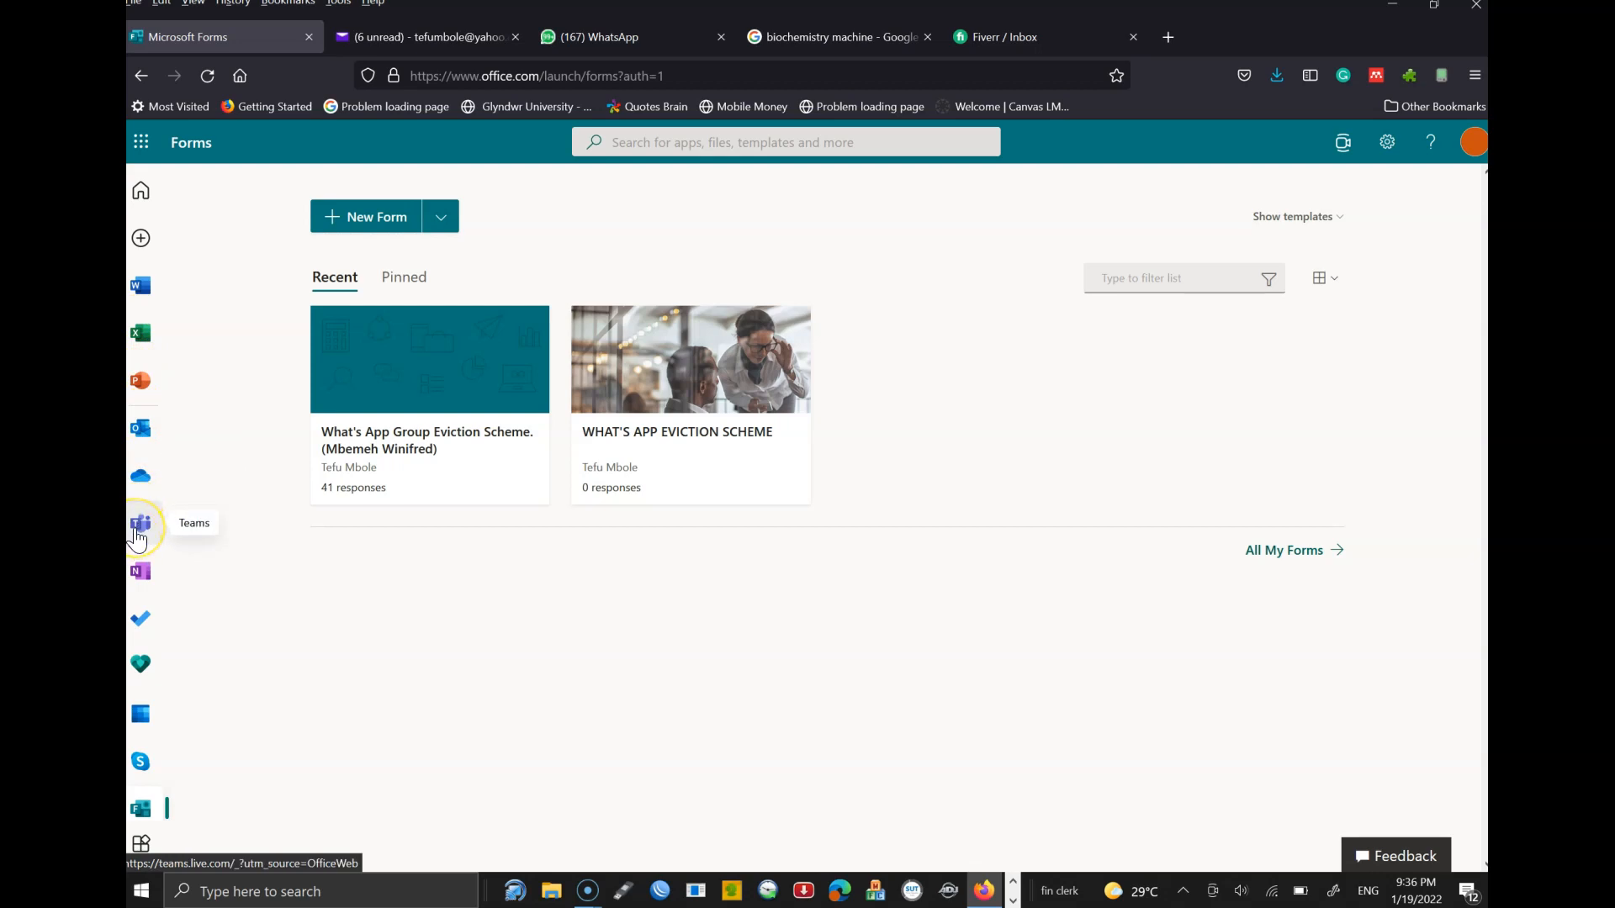
scroll(137, 538, up, 7)
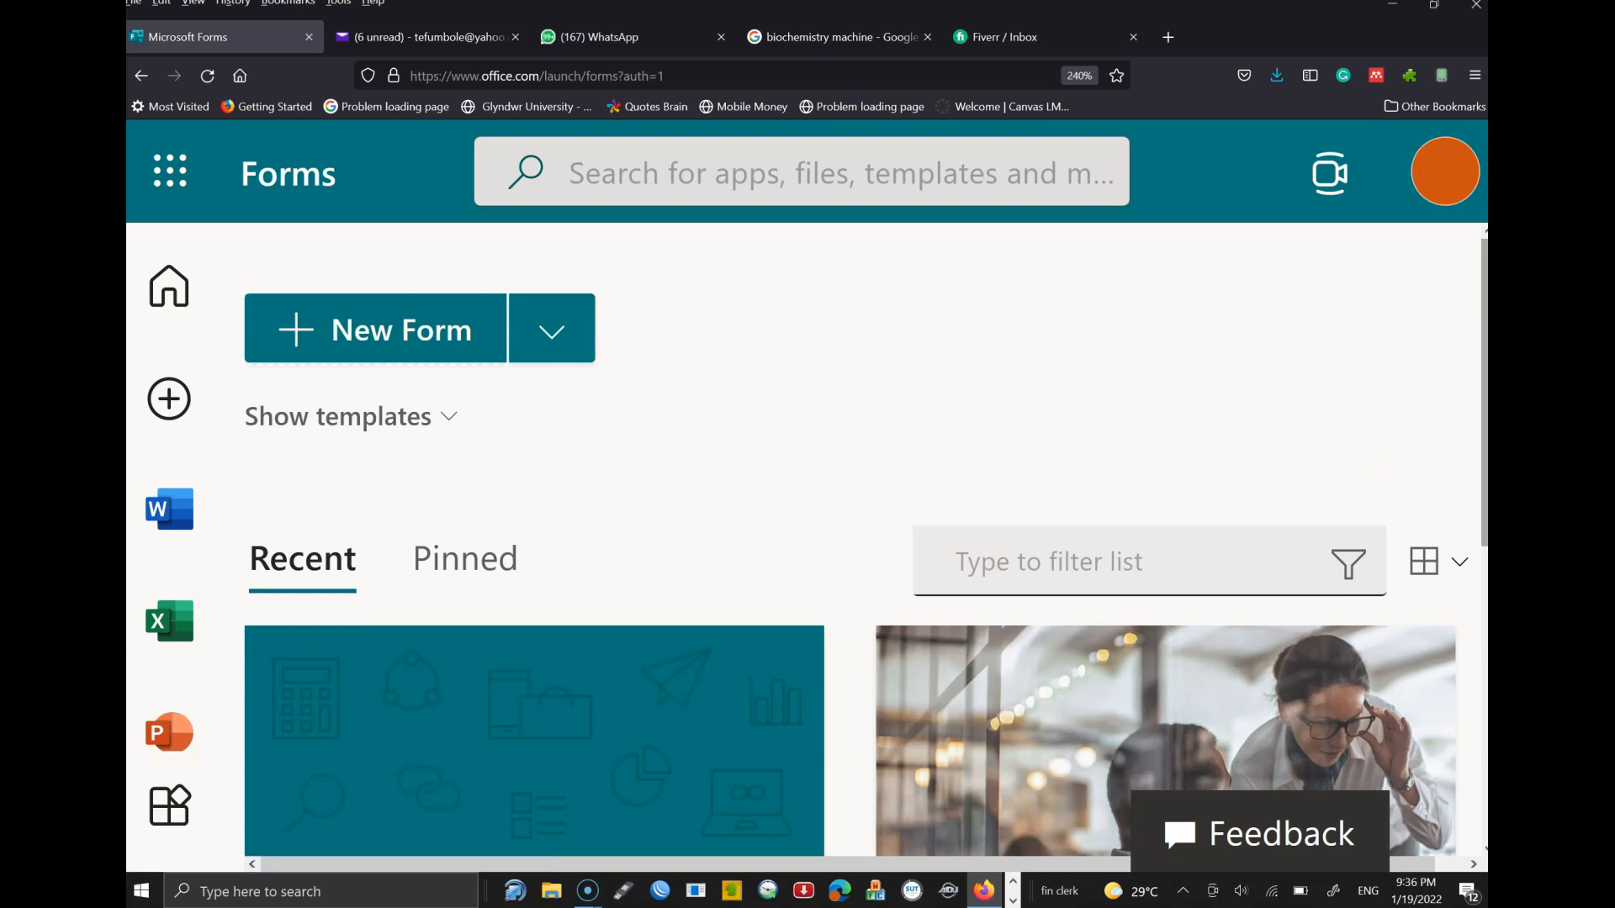
scroll(468, 494, down, 3)
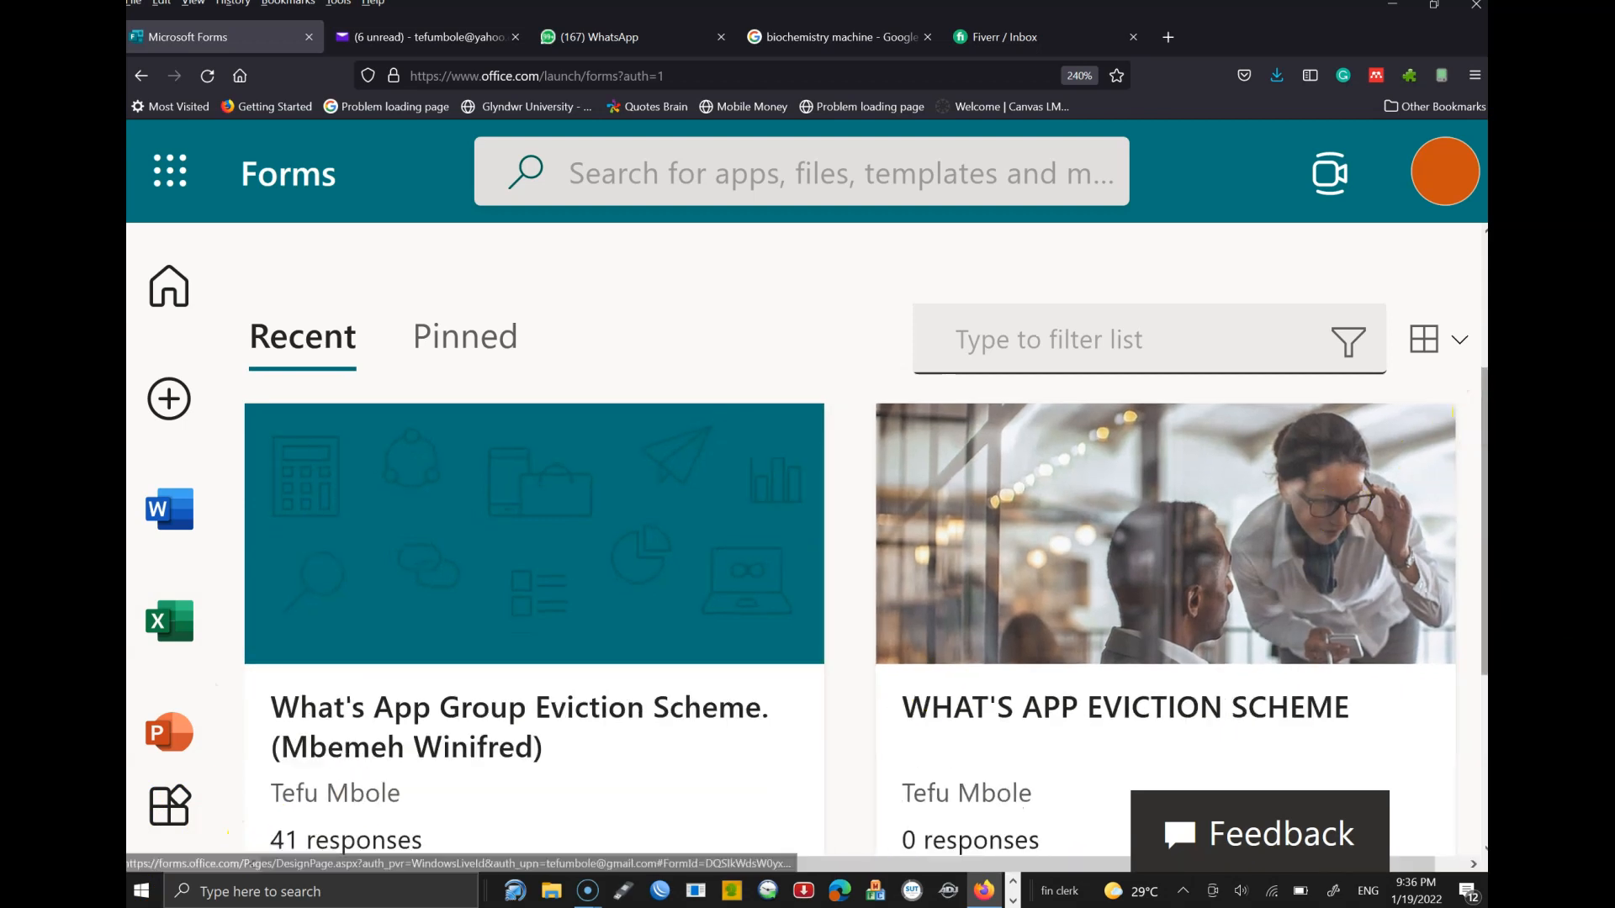
drag(1481, 420, 1482, 585)
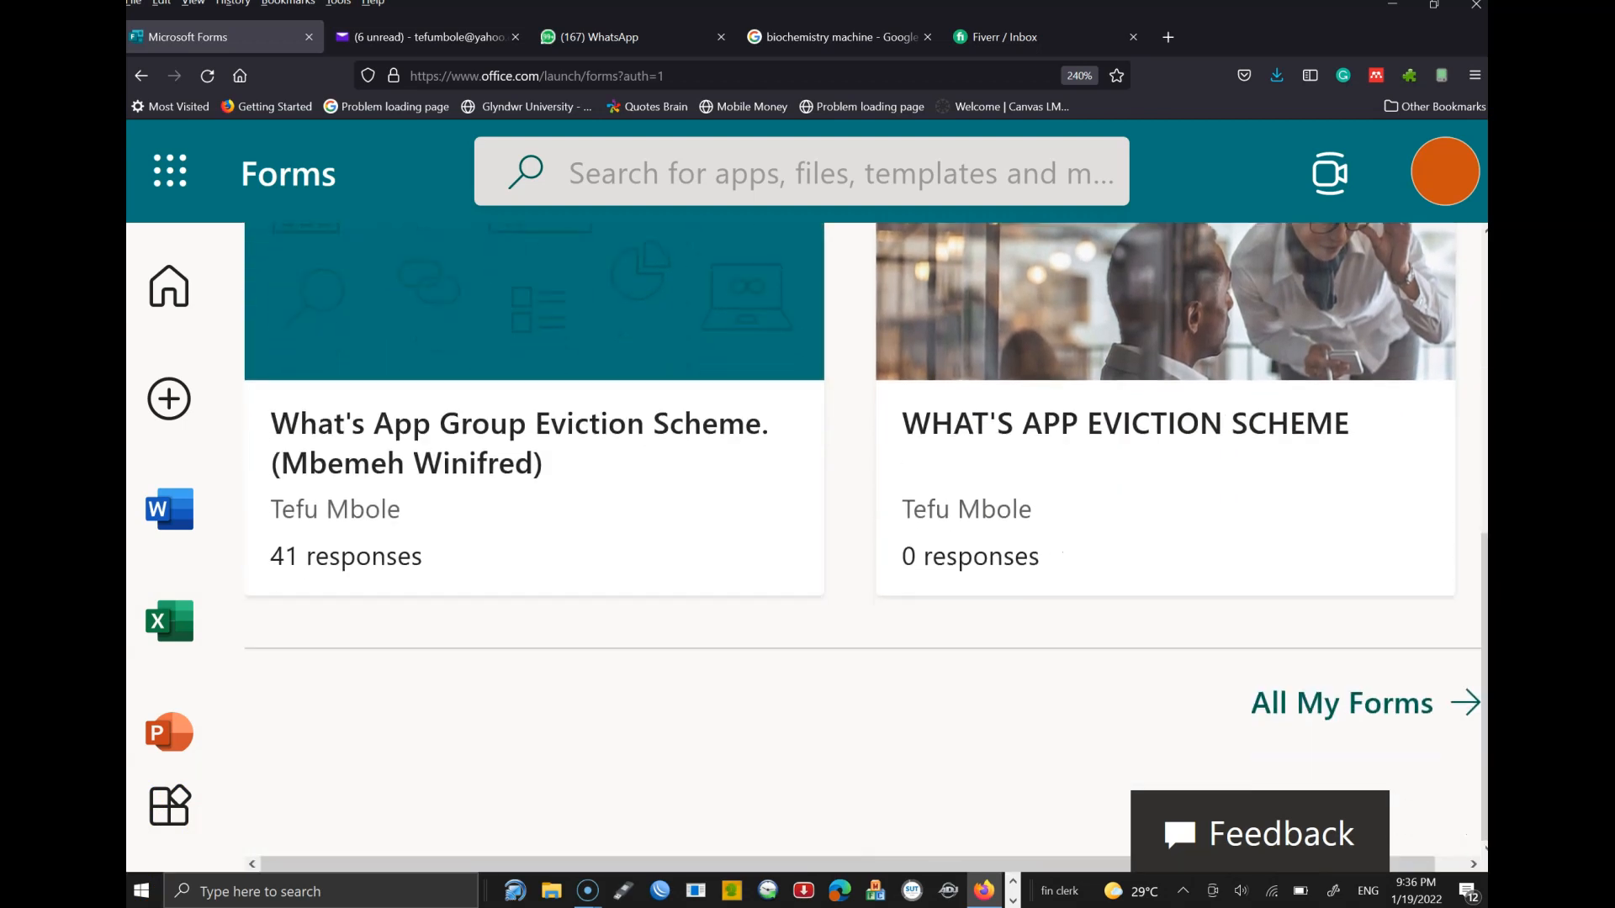
key(ctrl+0)
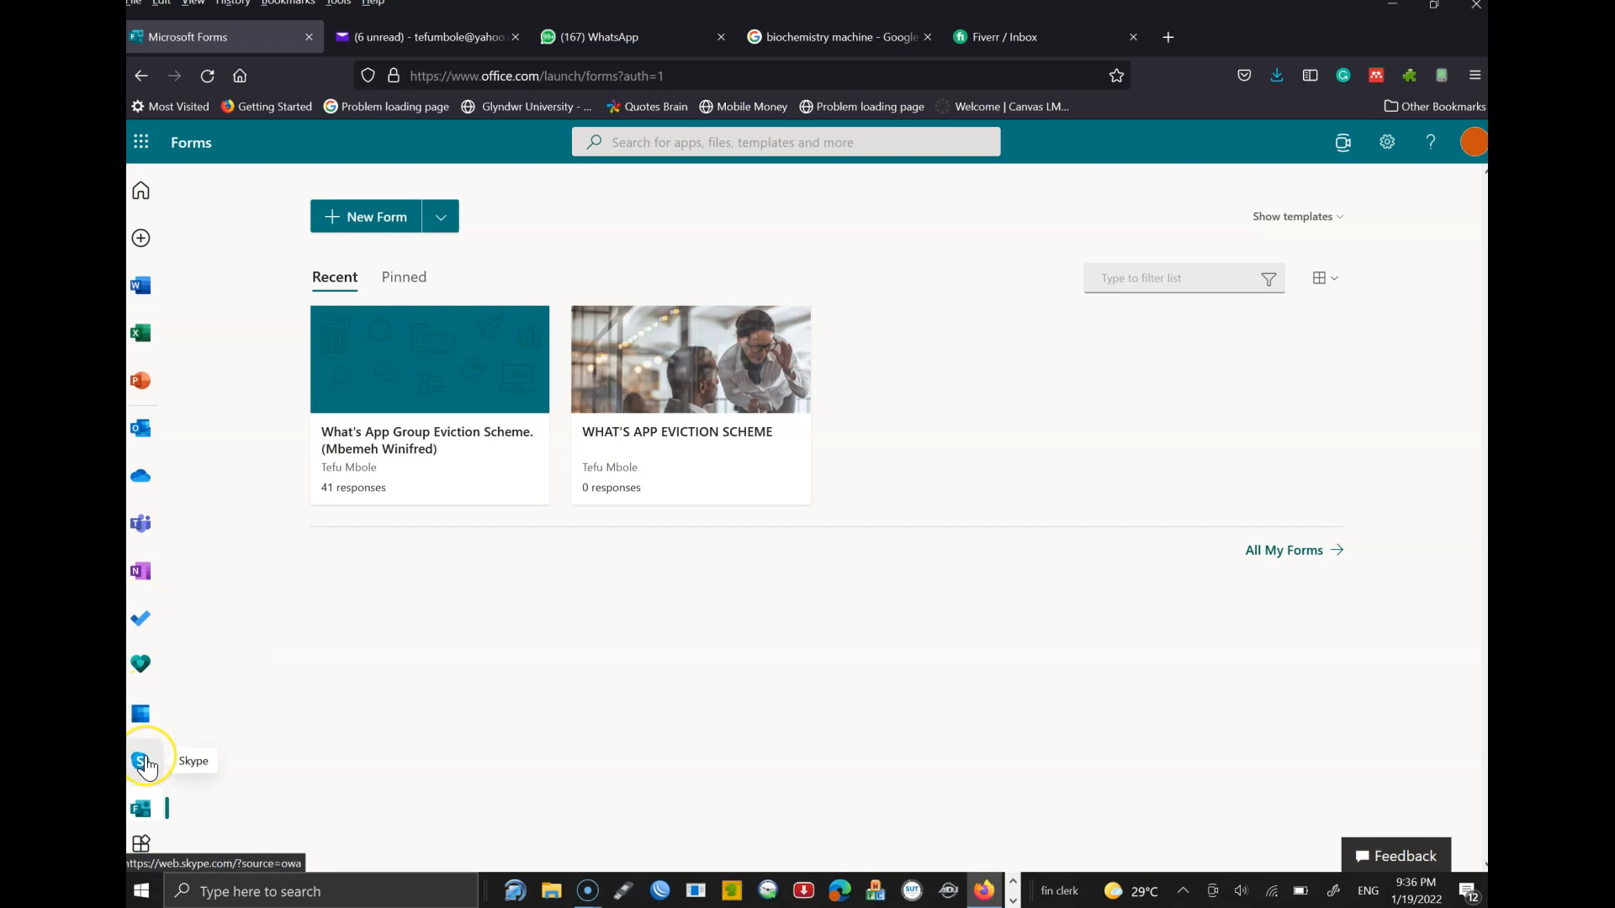
click(145, 817)
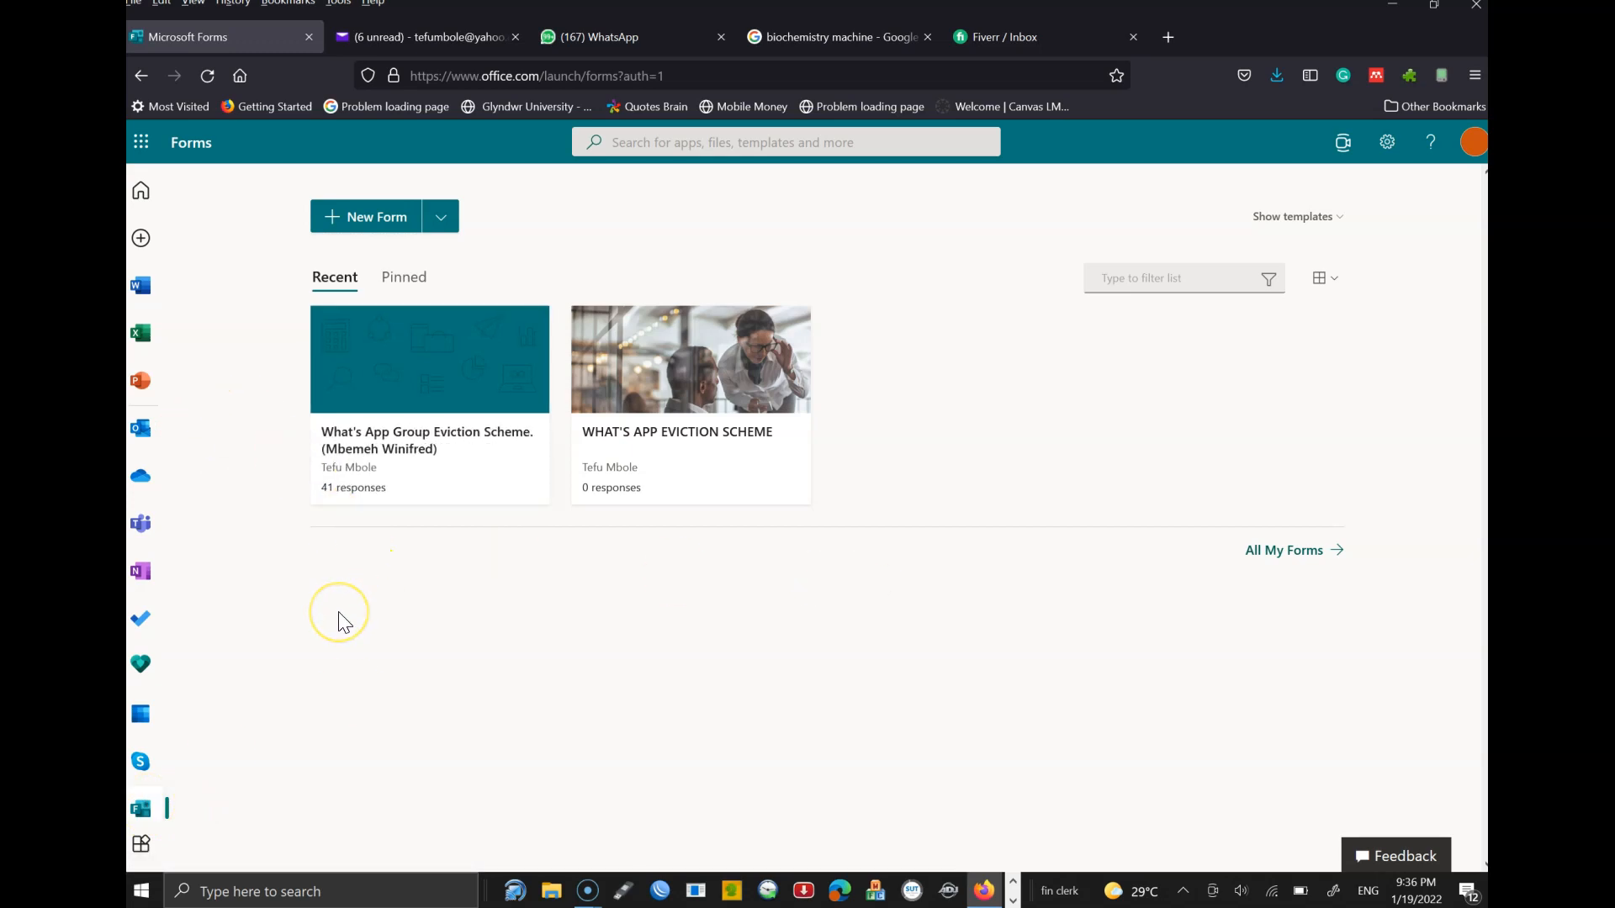
key(ctrl+plus)
key(ctrl+plus)
key(ctrl+plus)
key(ctrl+plus)
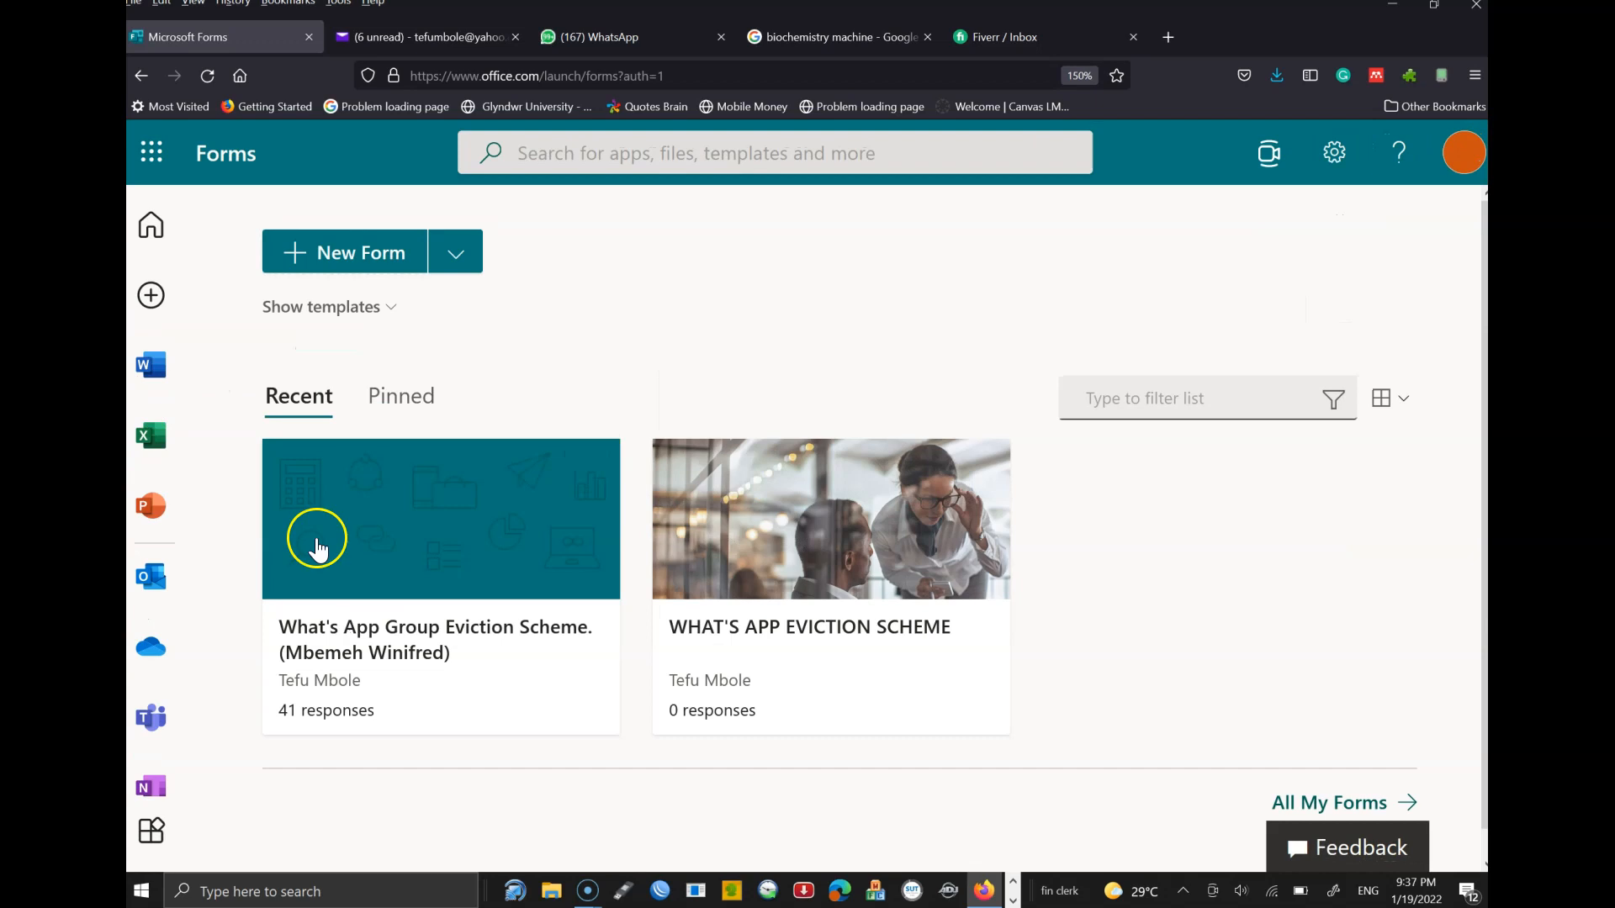
- Start a new blank form and open its 'Untitled form' title for editing
click(312, 254)
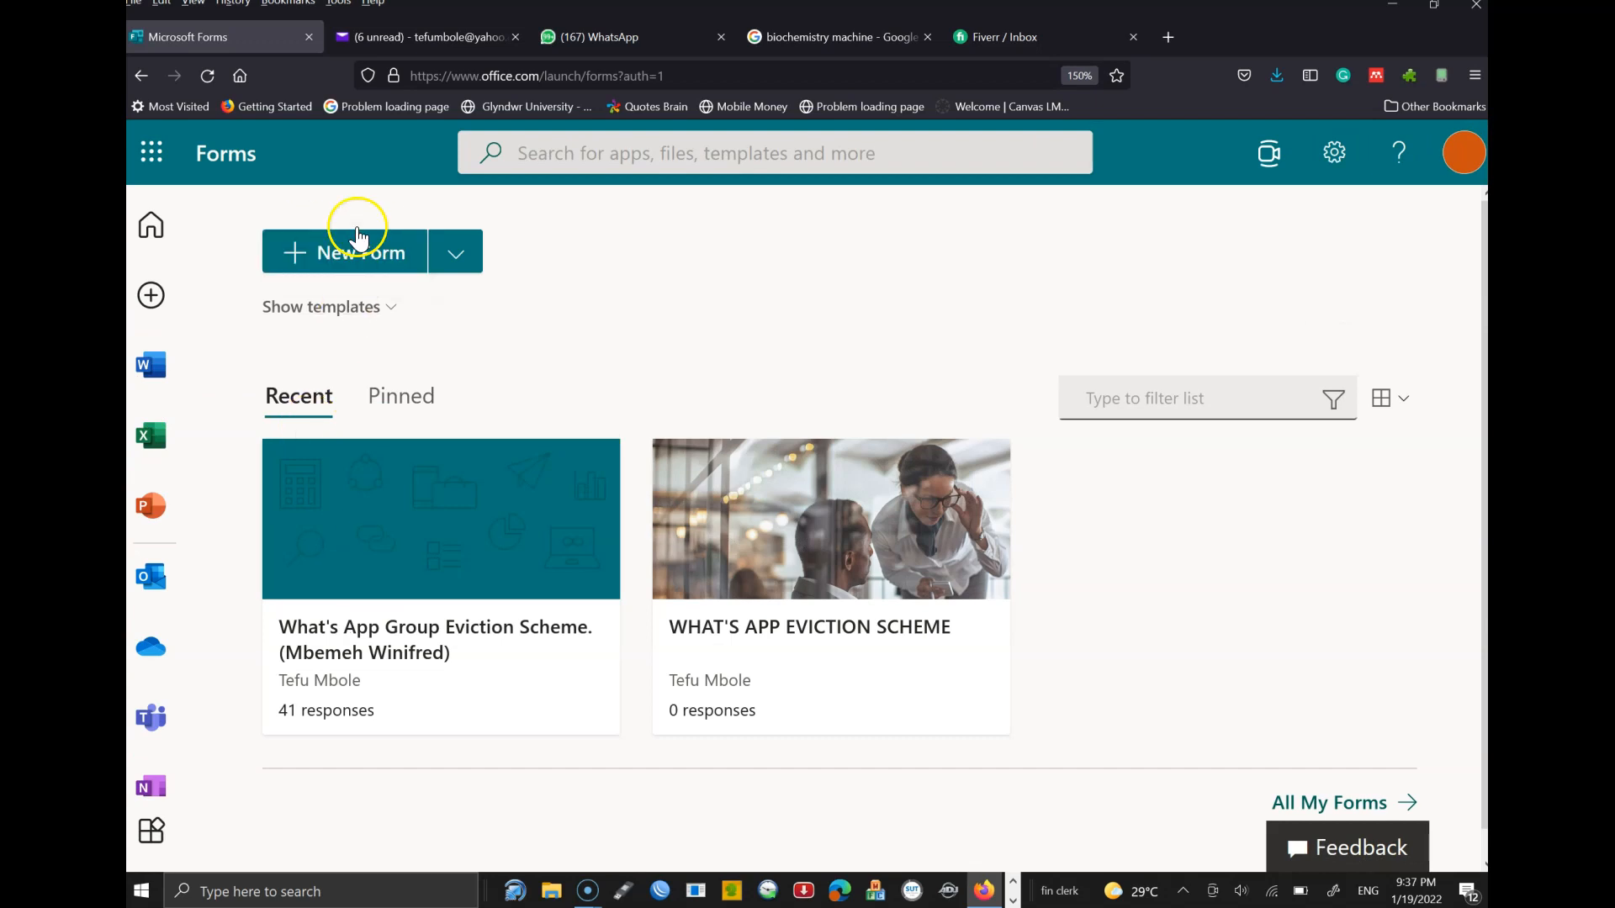
click(461, 246)
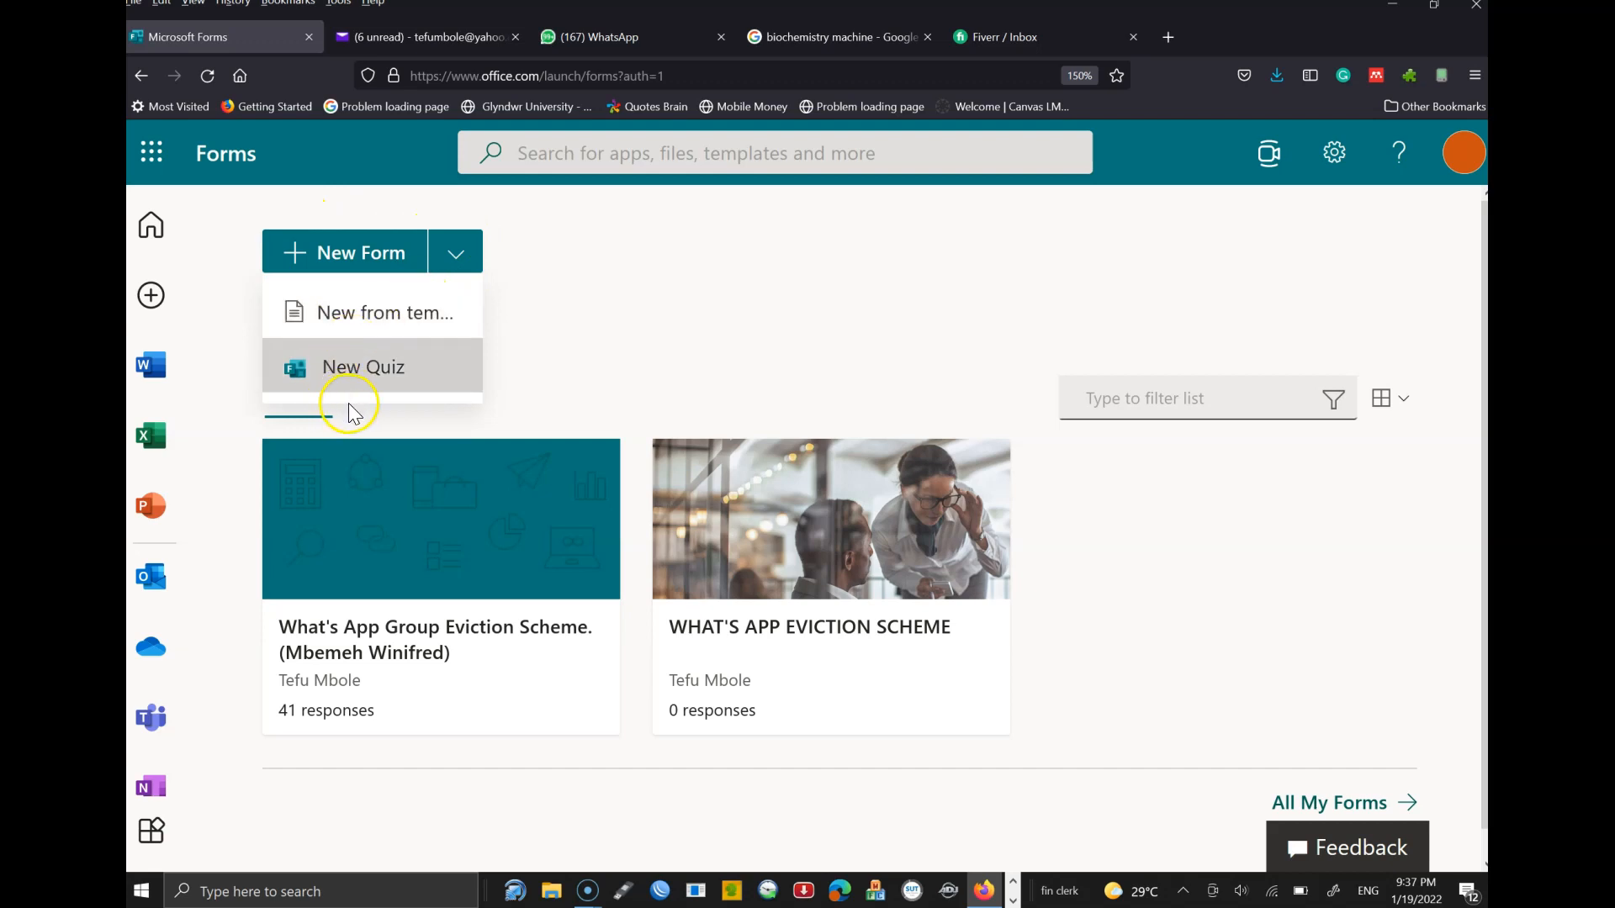
click(336, 255)
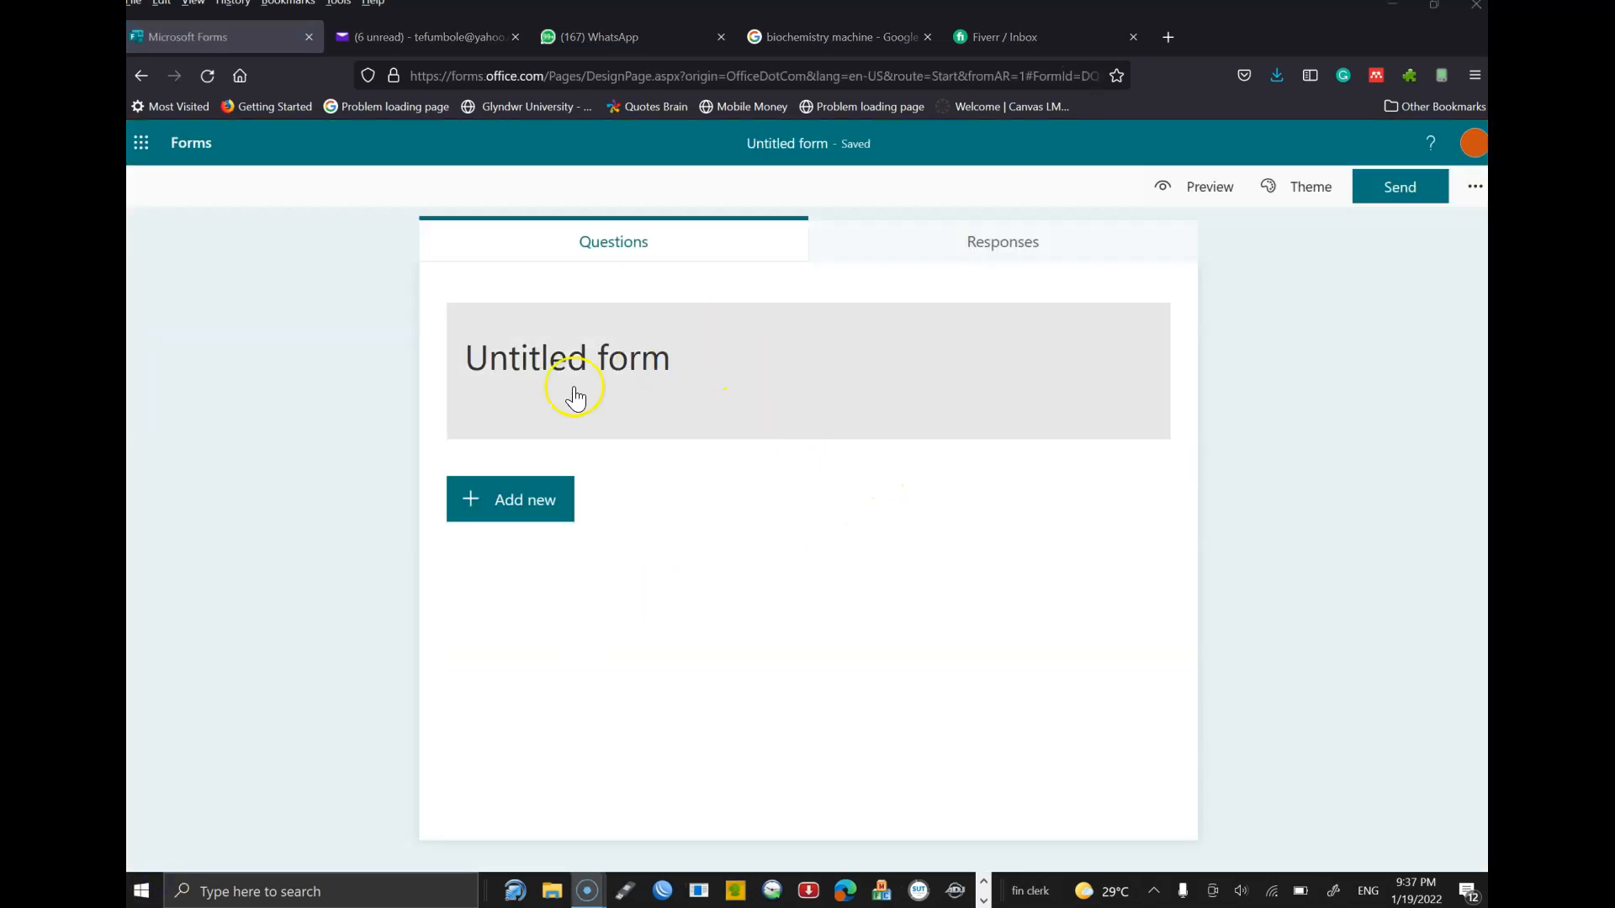
click(573, 361)
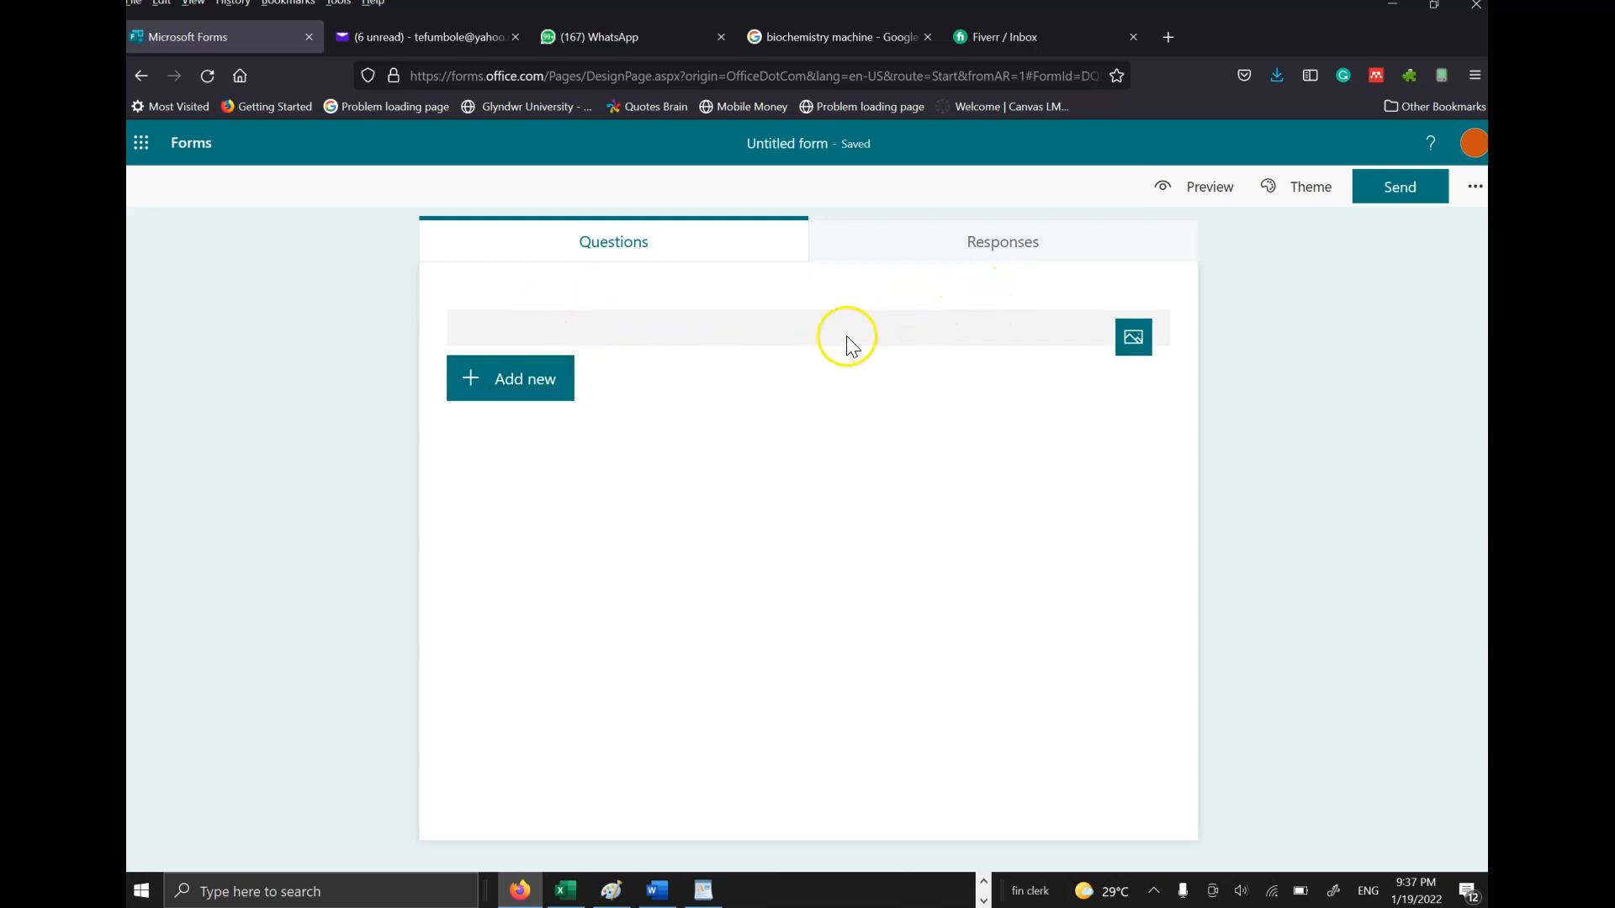
click(1135, 338)
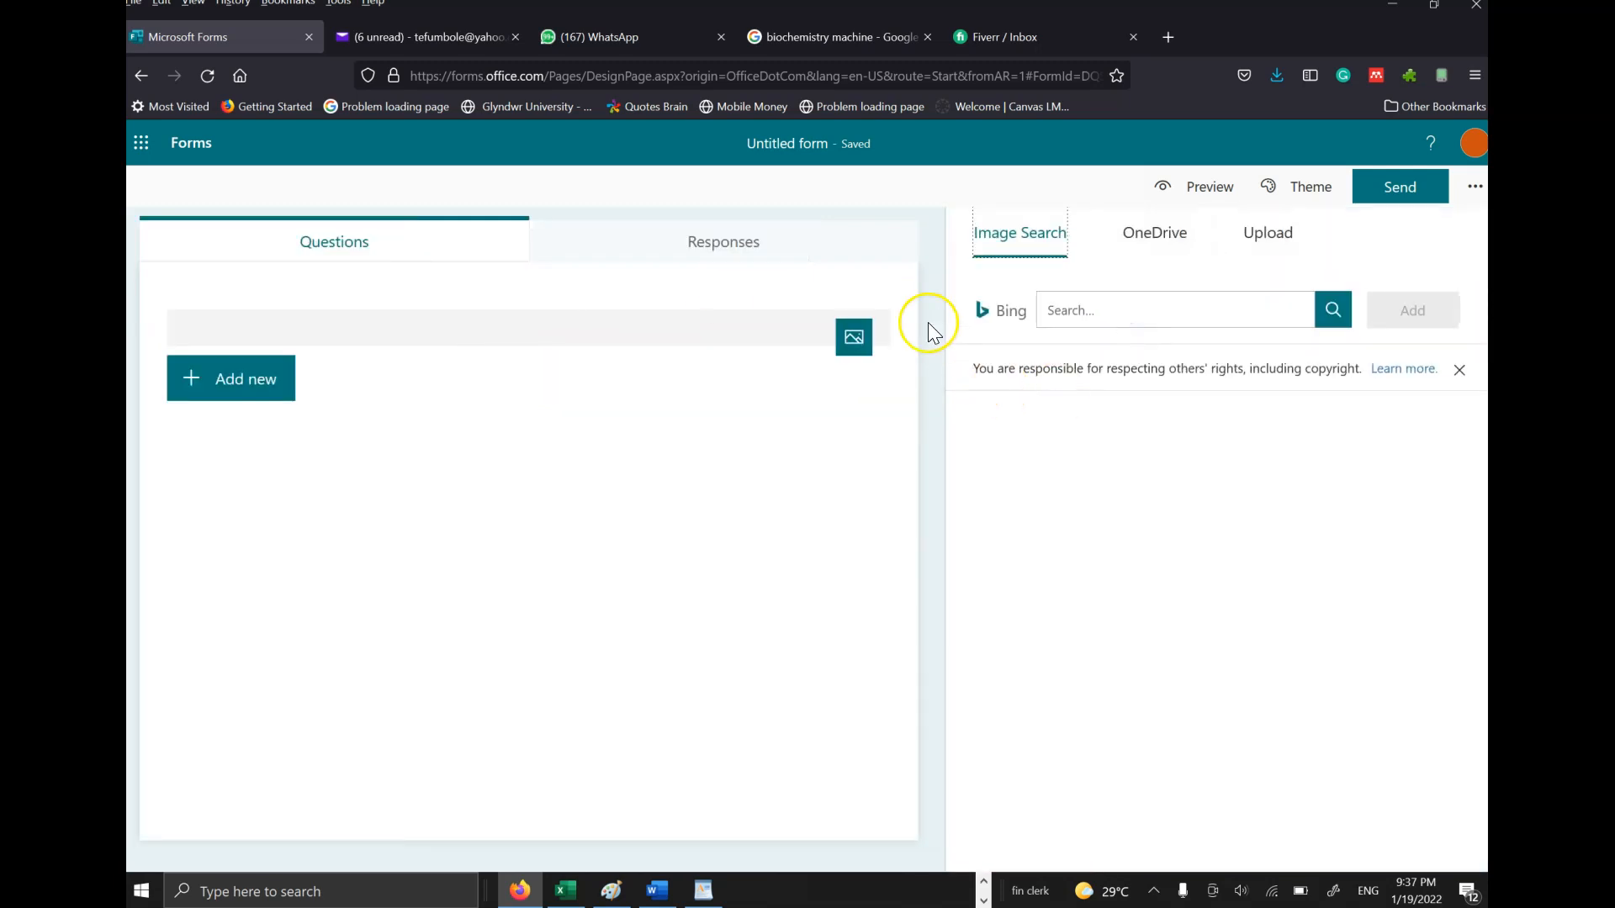
click(589, 249)
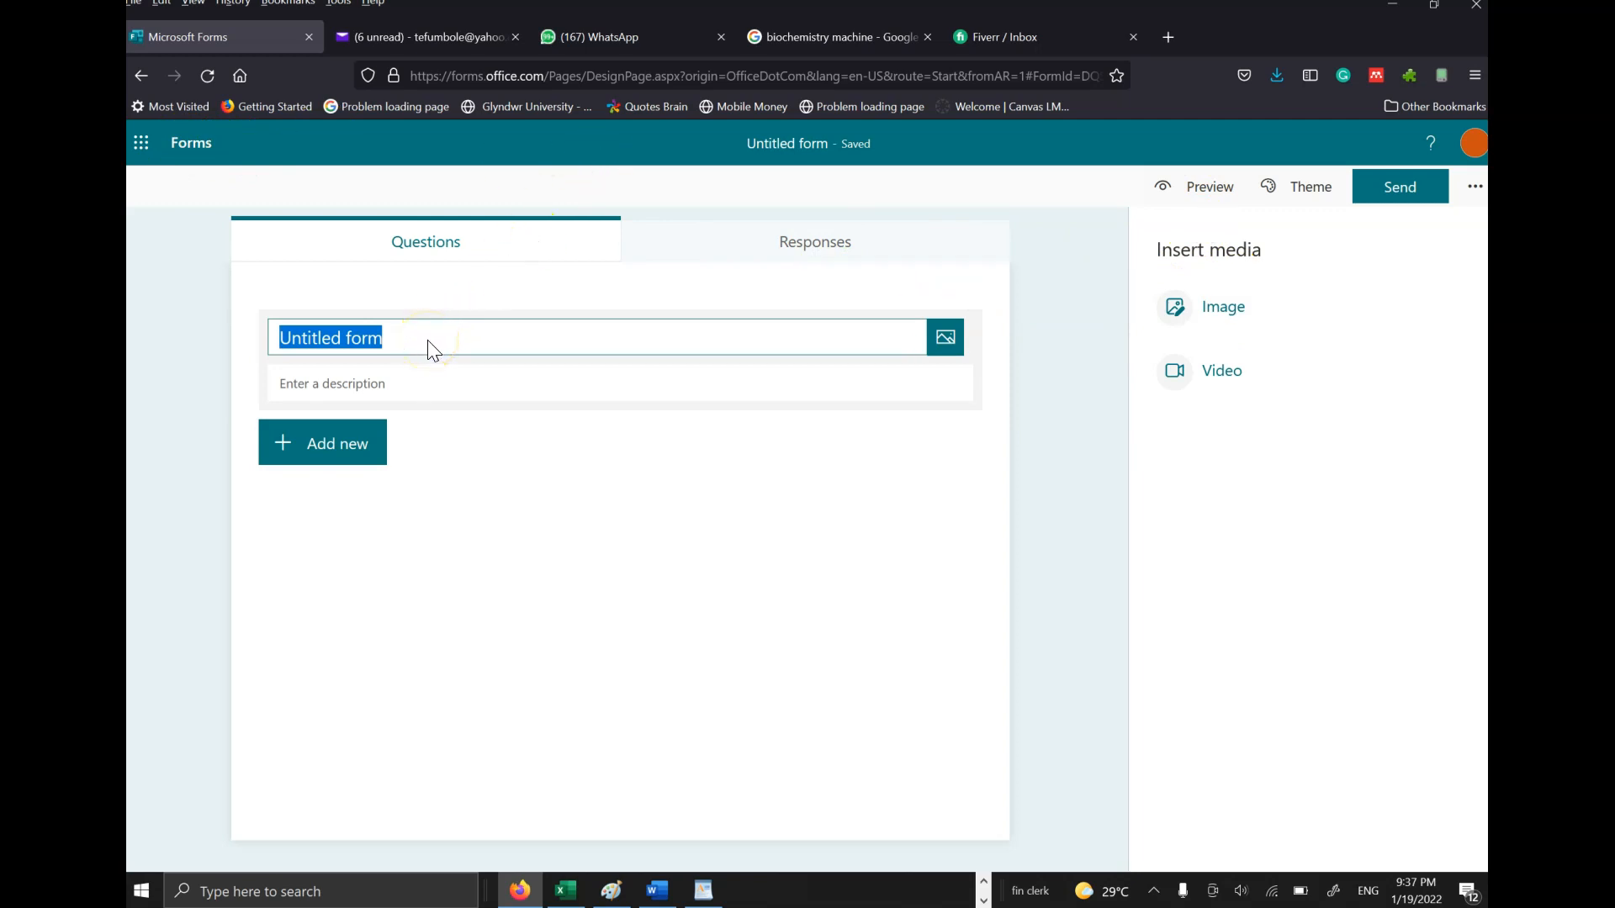
- Title the form 'Class List' and describe it as getting this clerical session's class list
text(Class List)
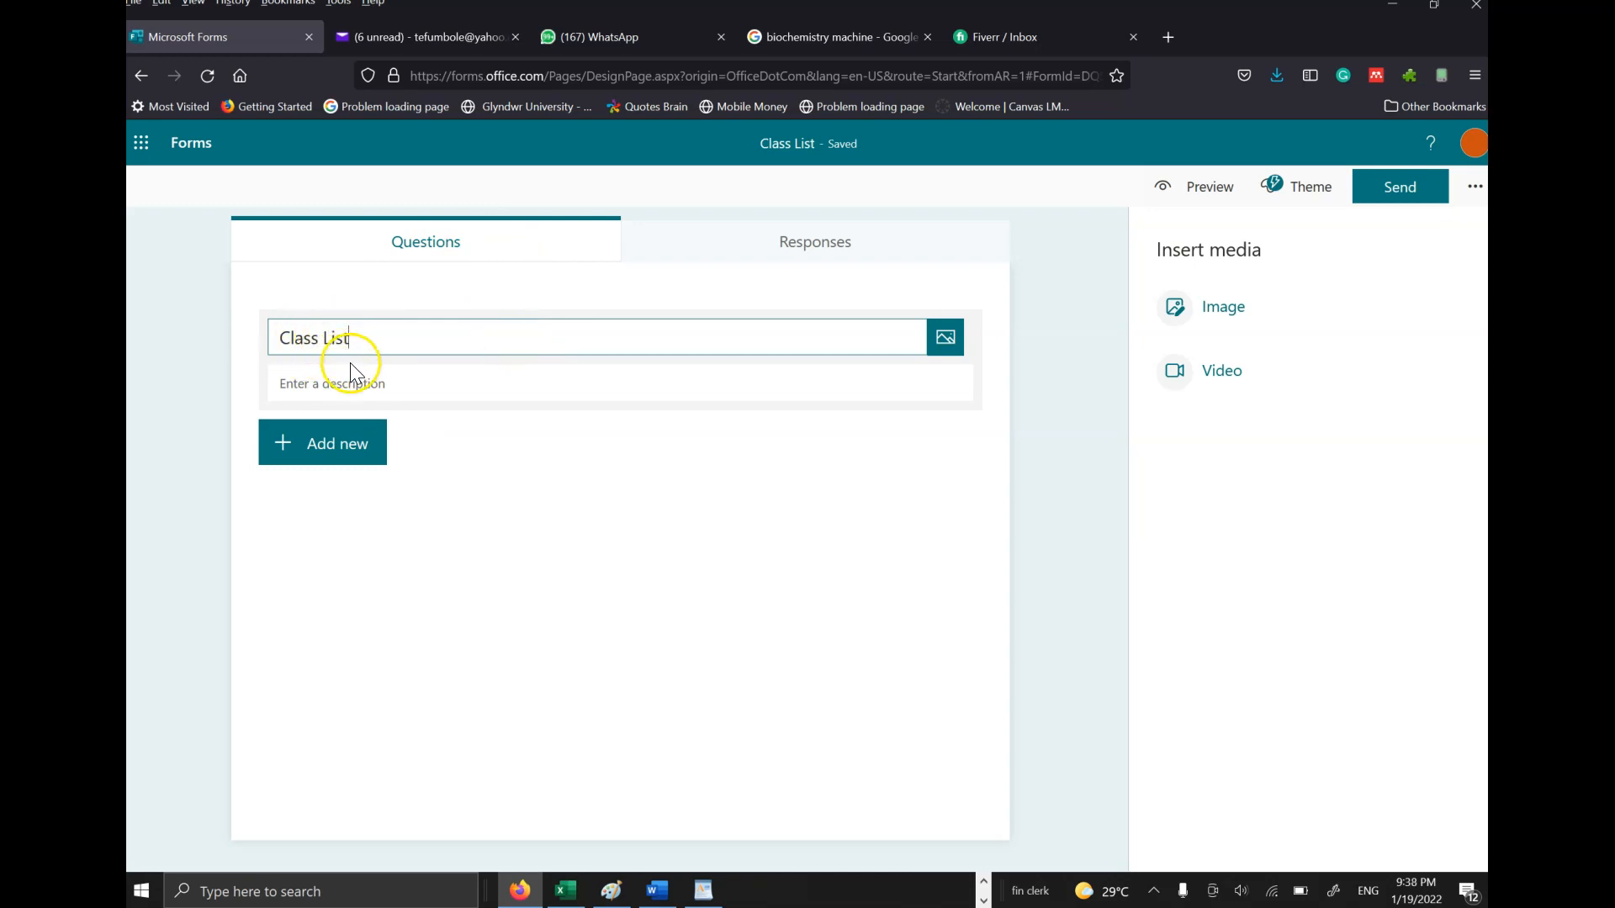
click(370, 385)
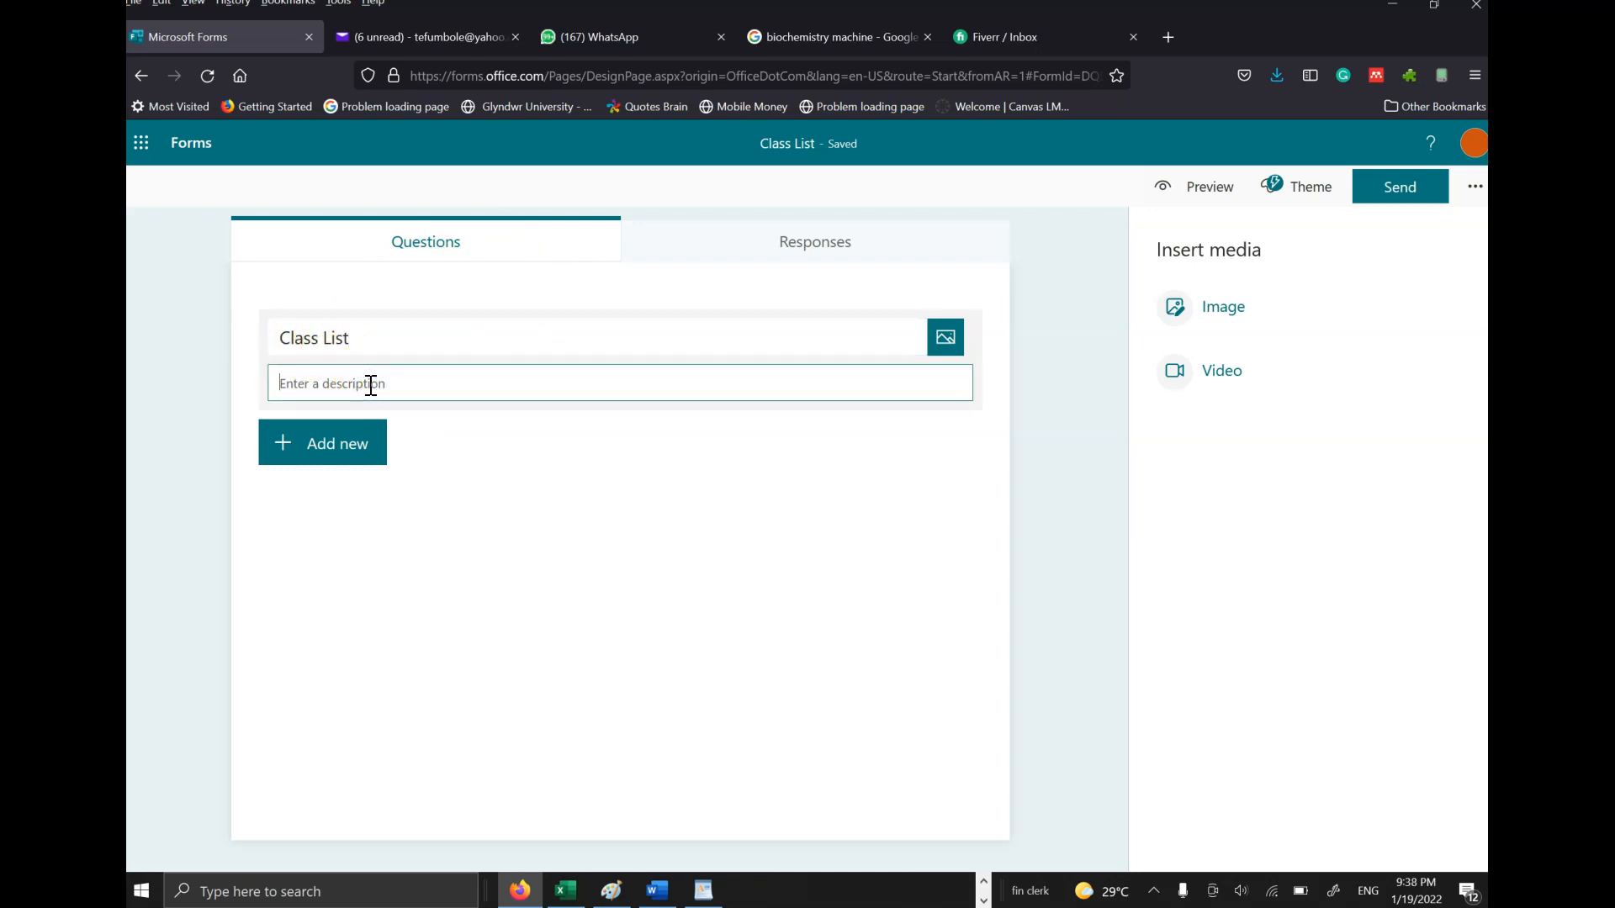
text(T)
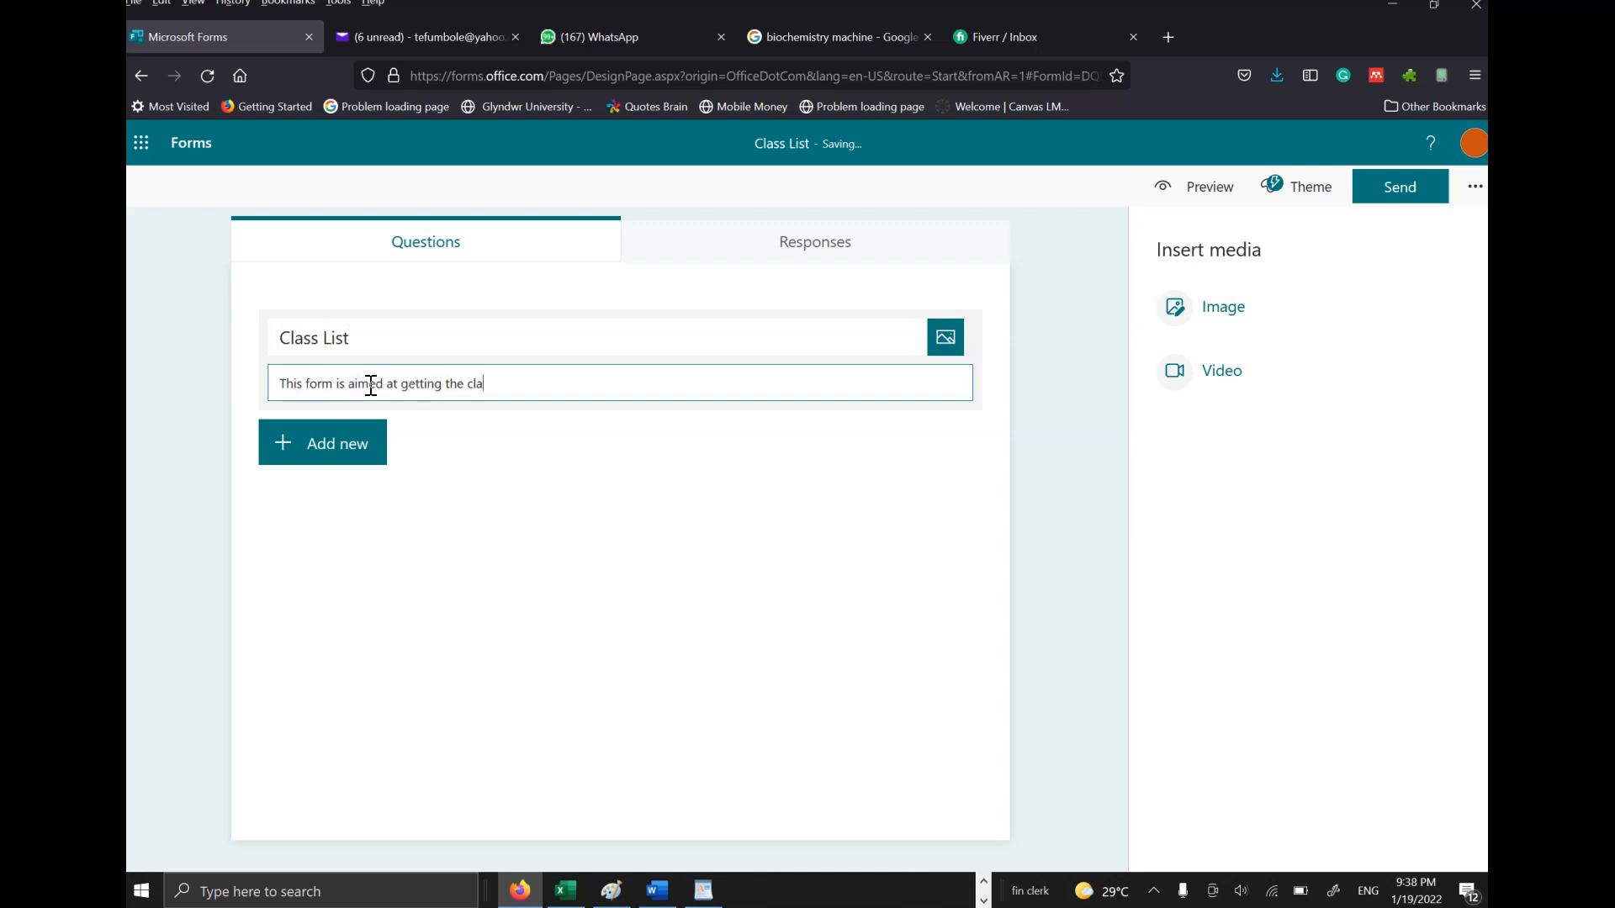
text(ss)
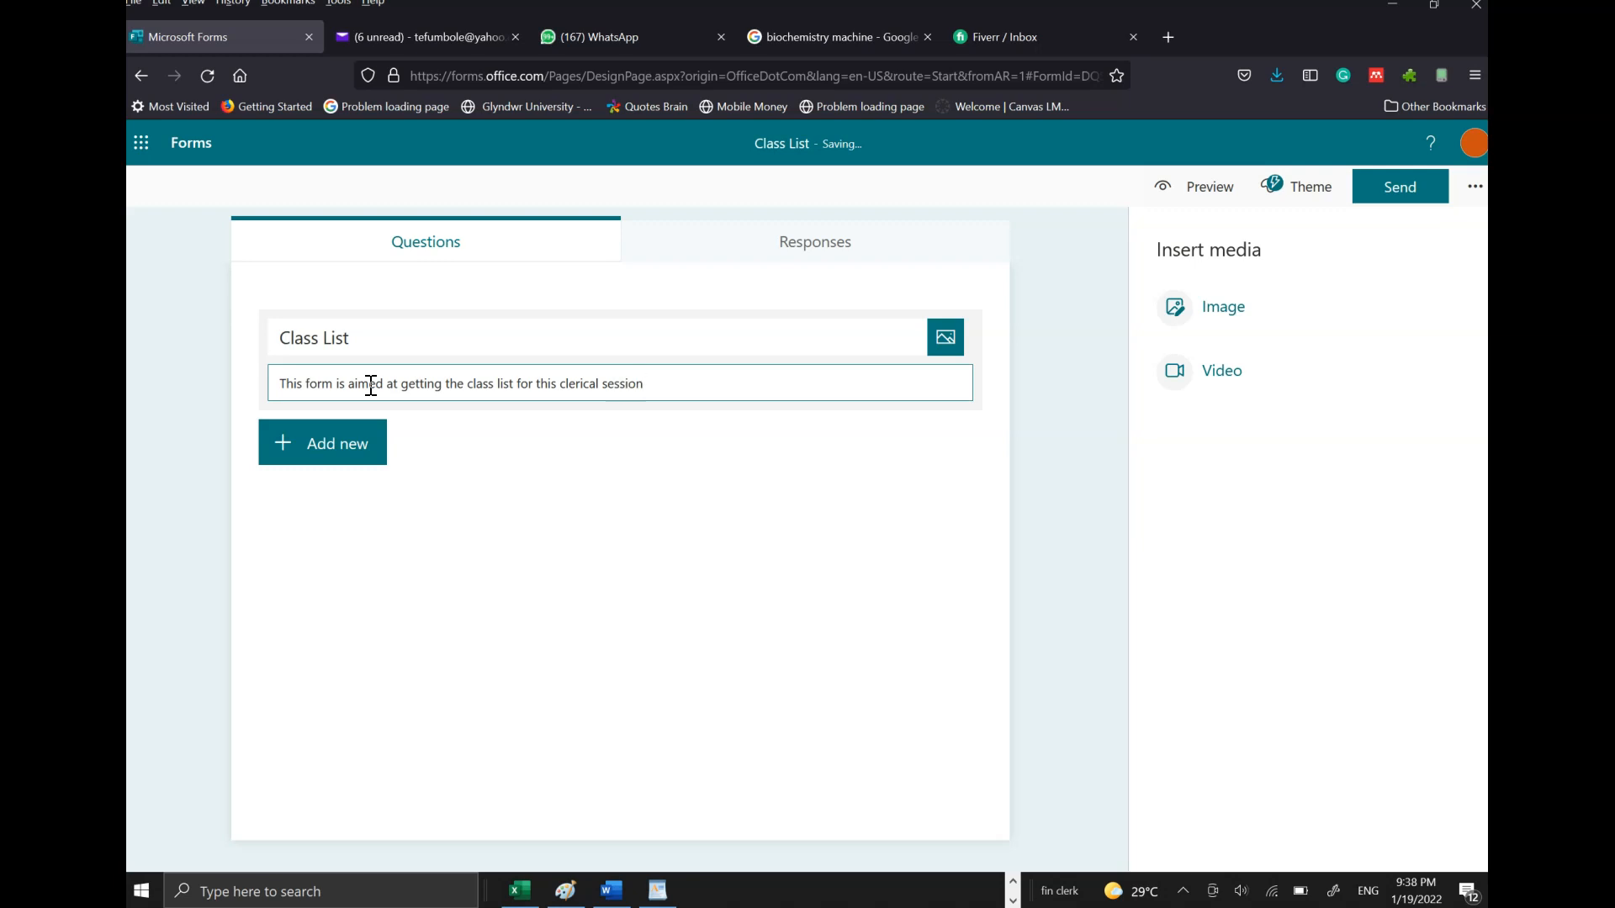
triple_click(371, 386)
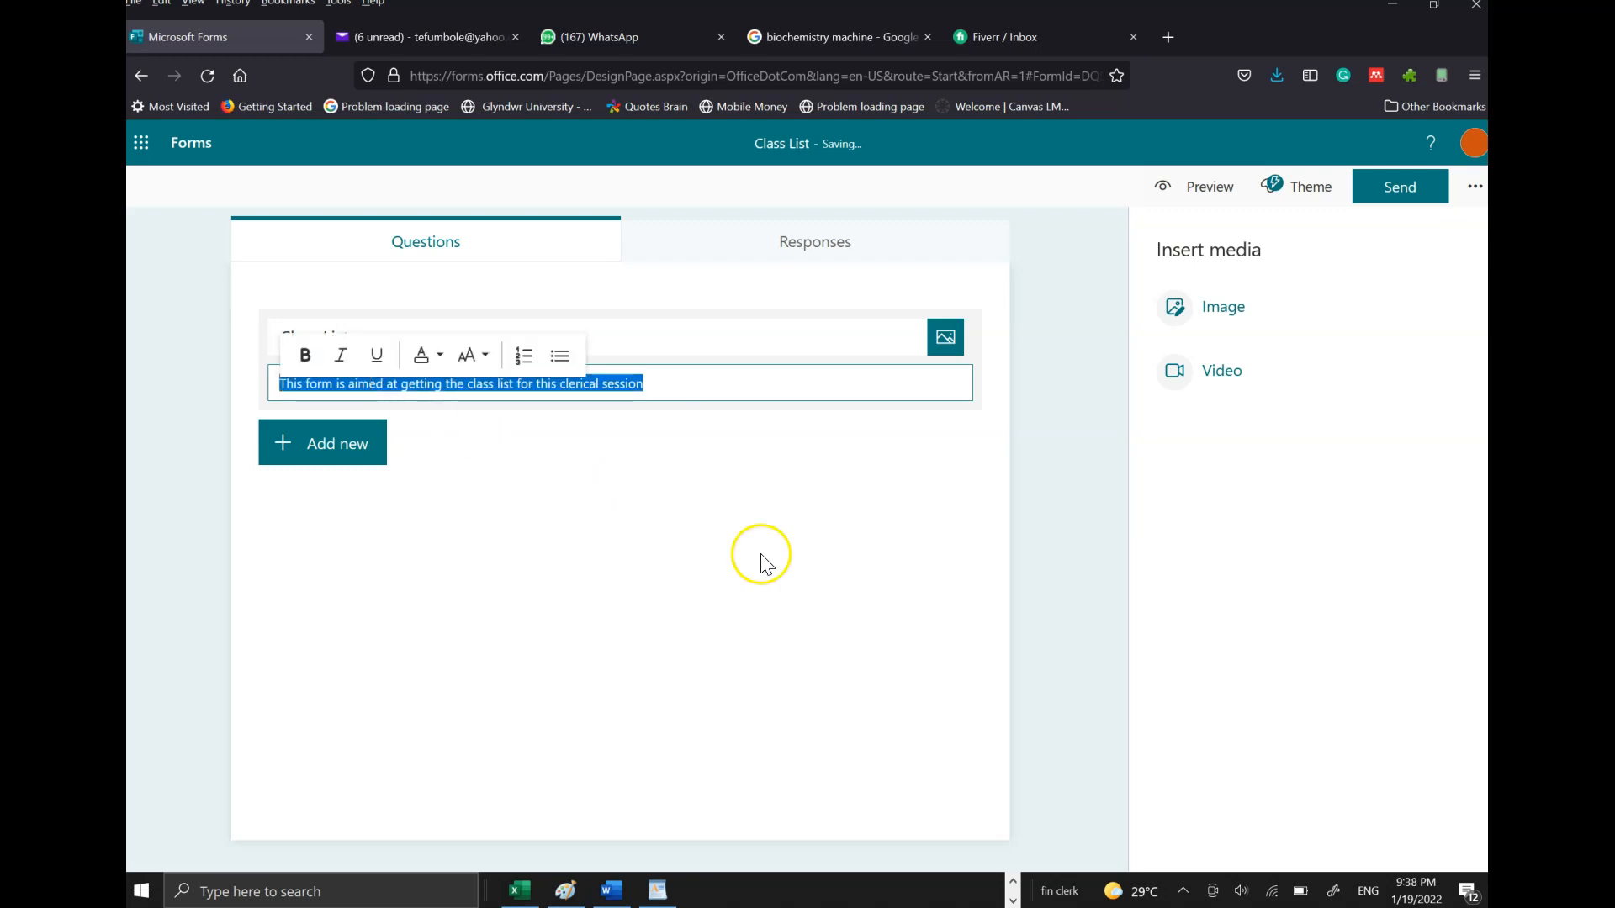
- Search Bing images for 'class' to find a header picture for the Class List title
click(1038, 291)
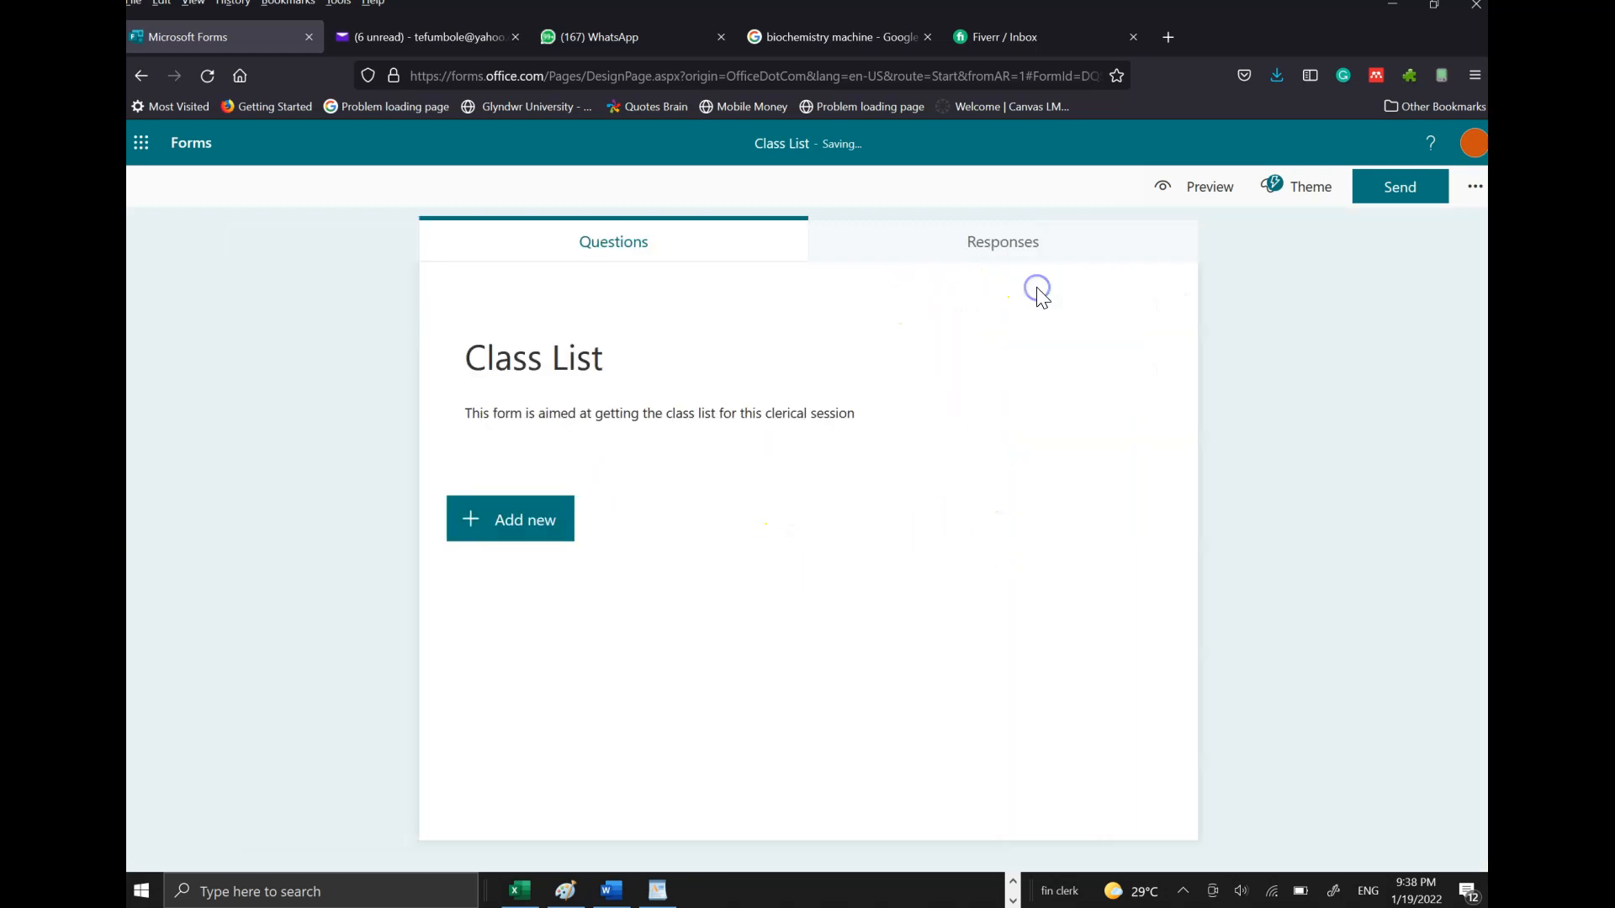
click(685, 385)
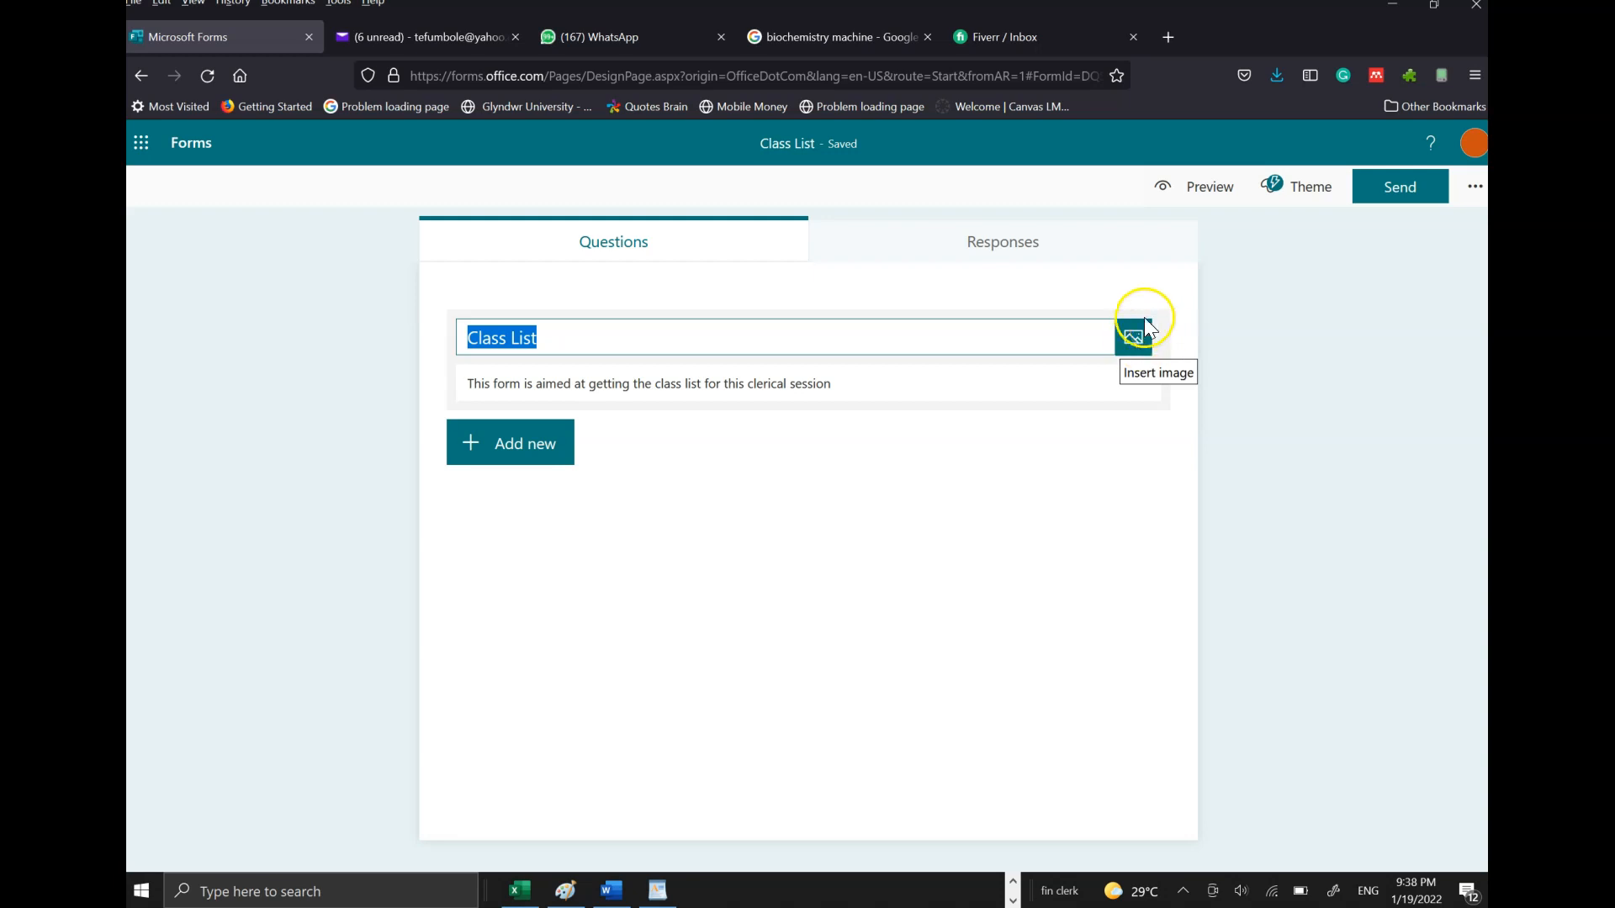
click(1135, 341)
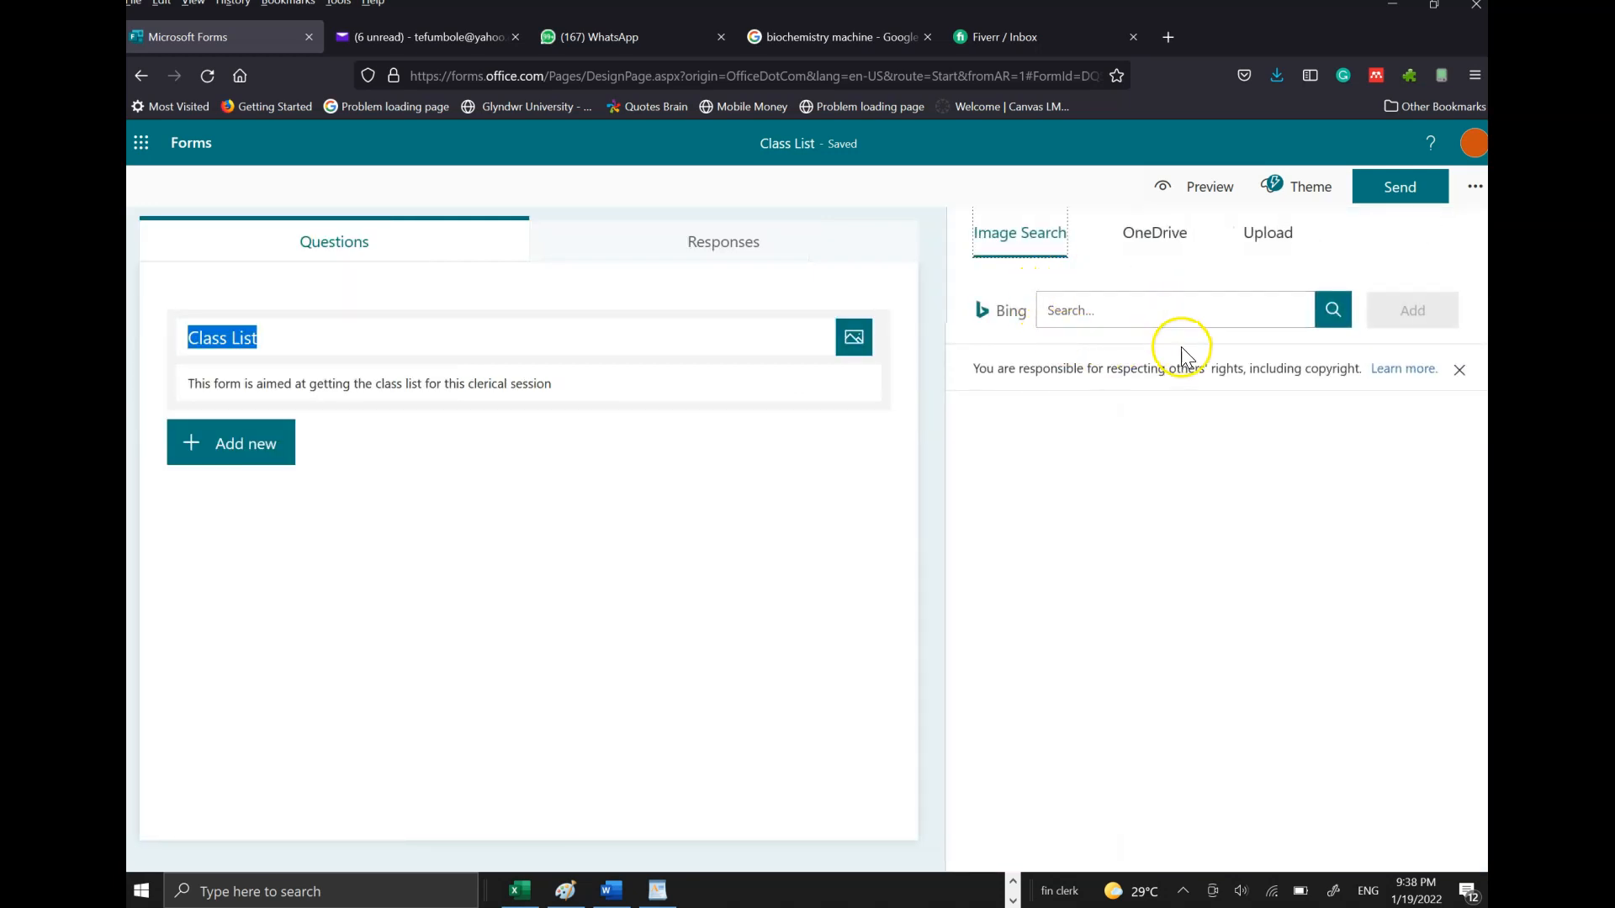
click(1137, 317)
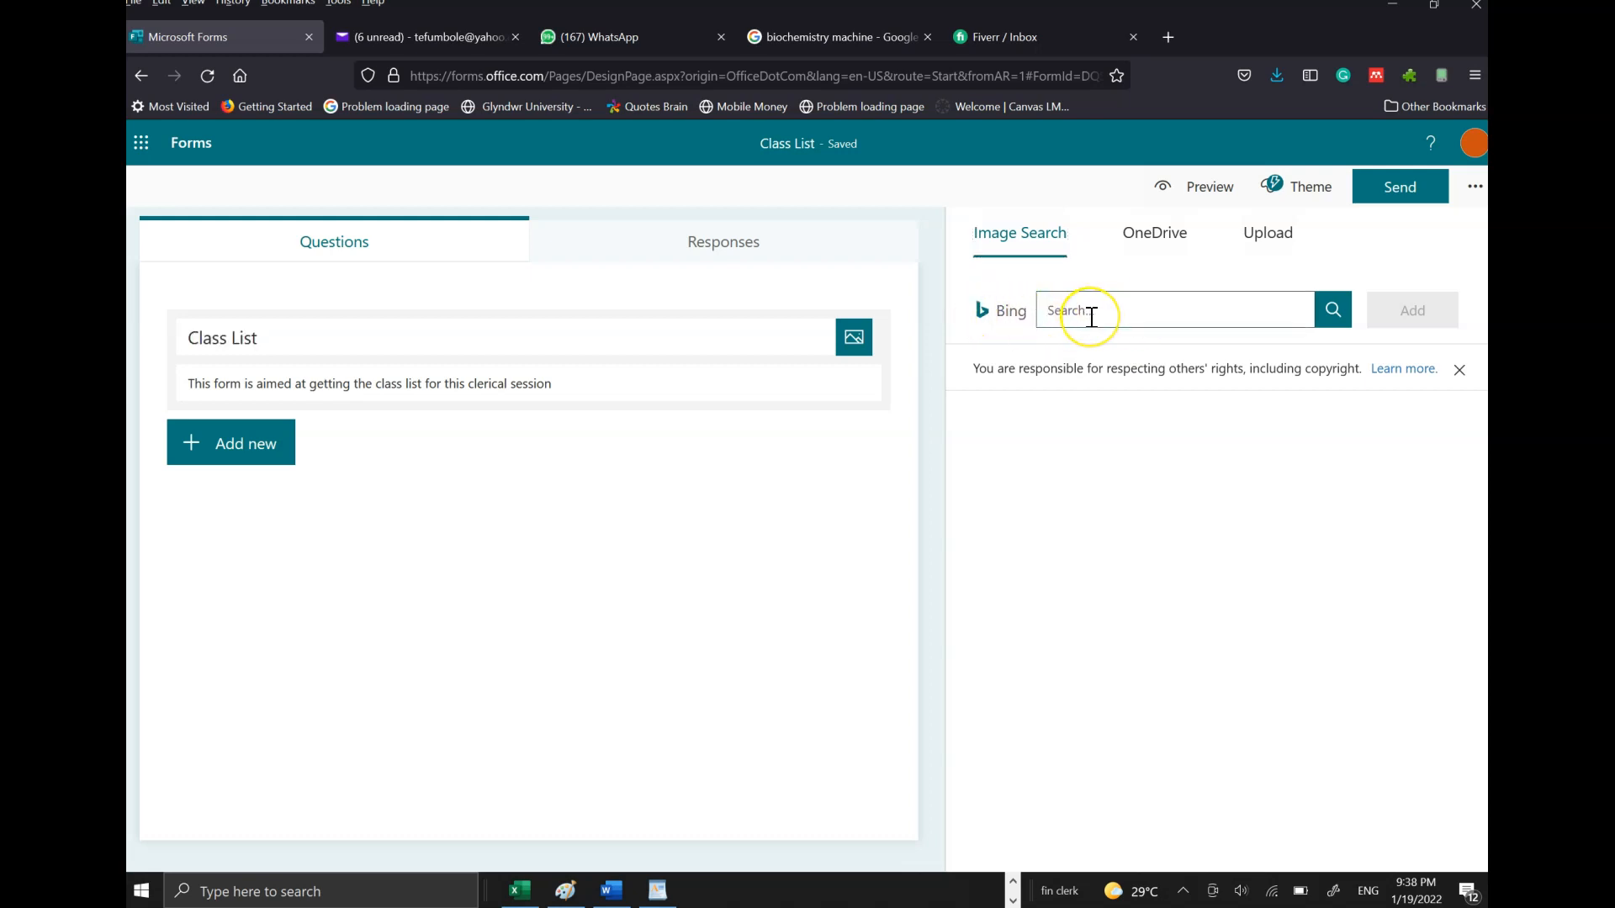
text(class)
click(1333, 310)
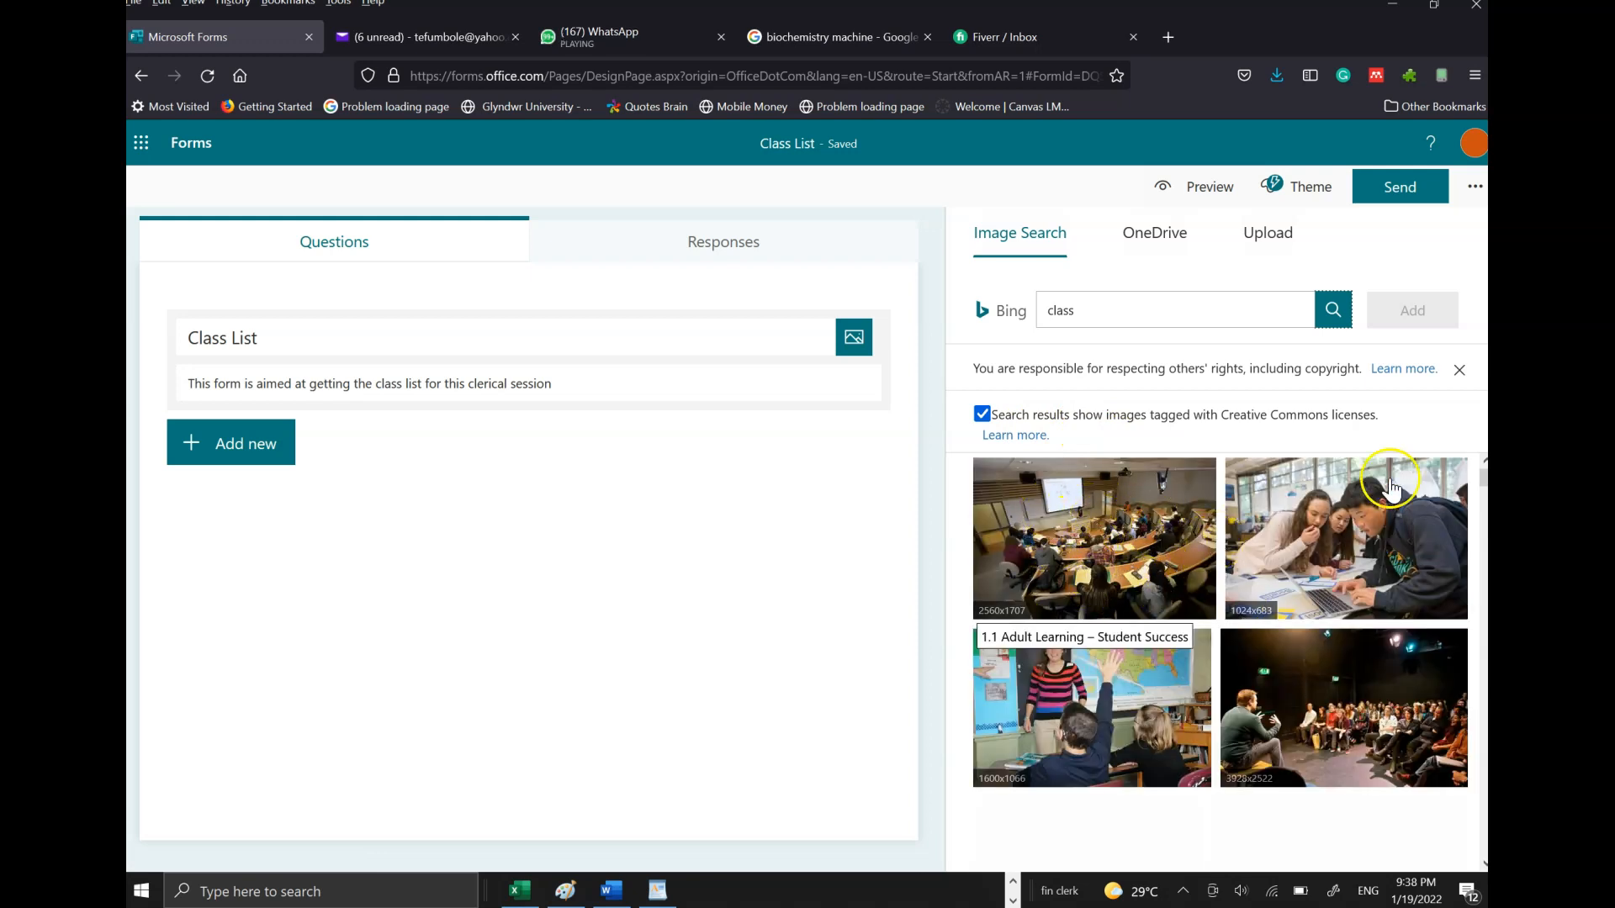
- Insert a classroom photo into the header, retrying with the 400x266 photo
scroll(1220, 662, down, 5)
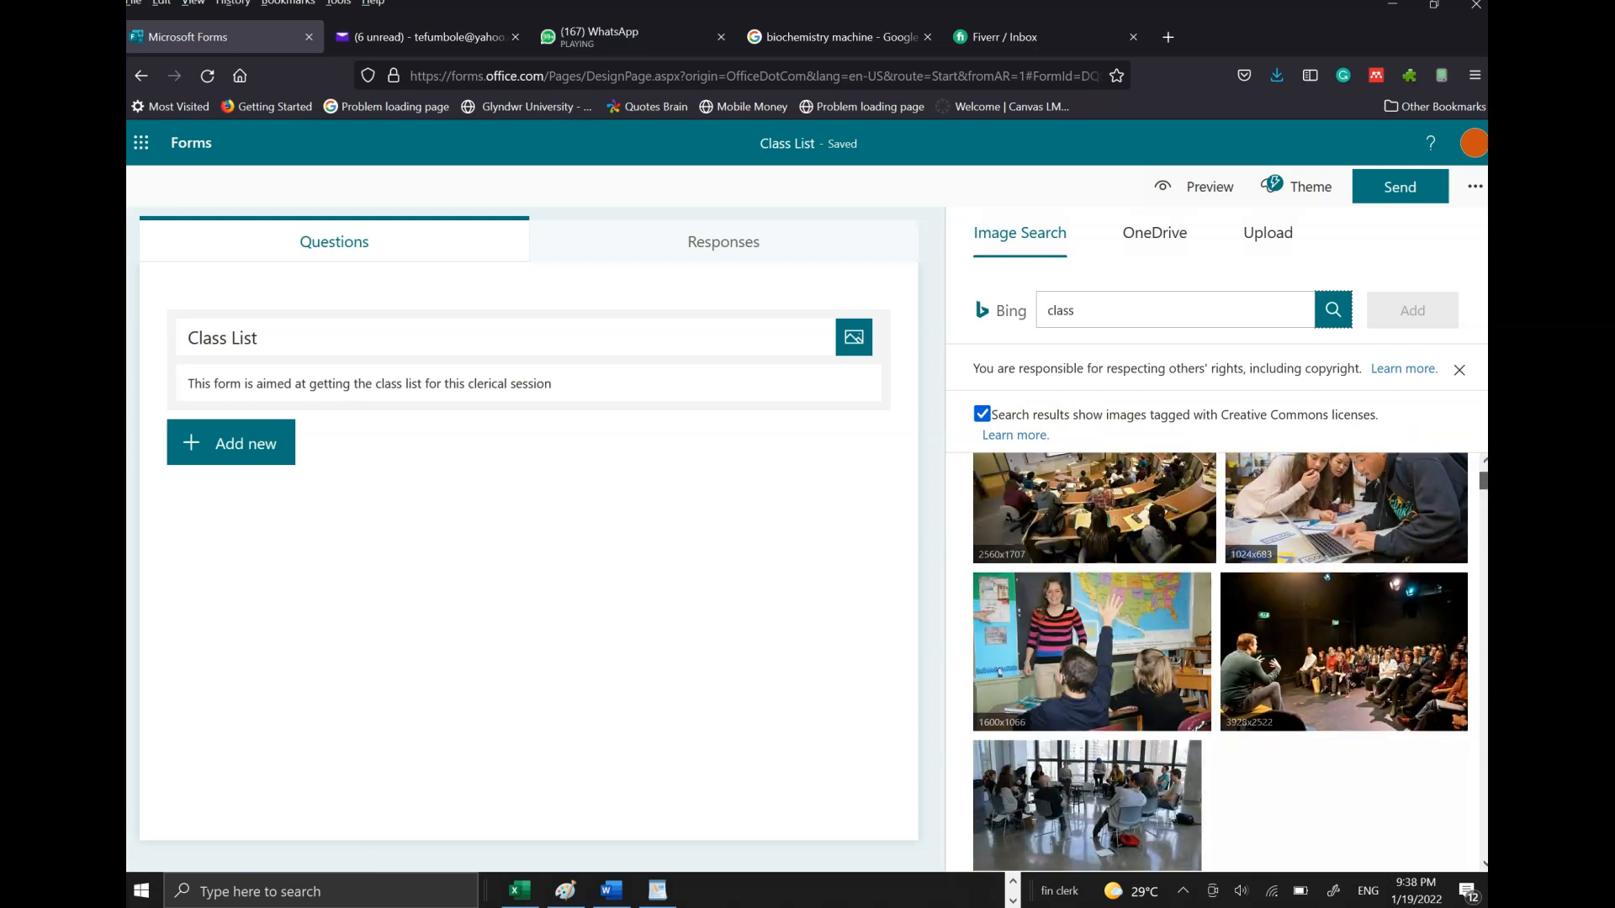
scroll(1220, 662, down, 1)
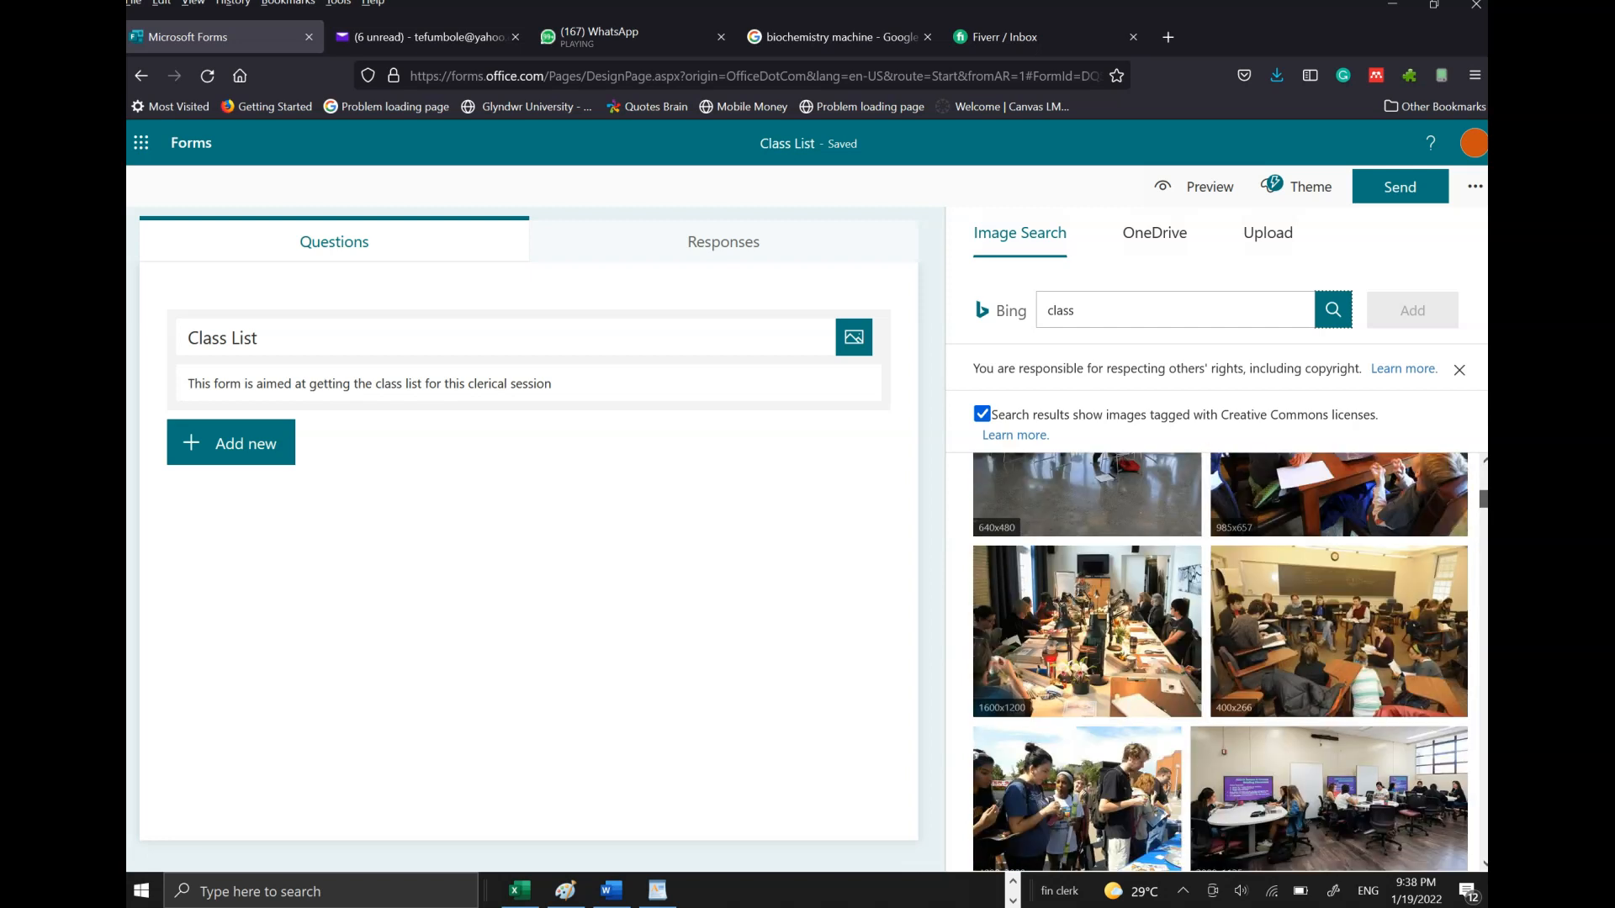
click(1324, 806)
click(1396, 313)
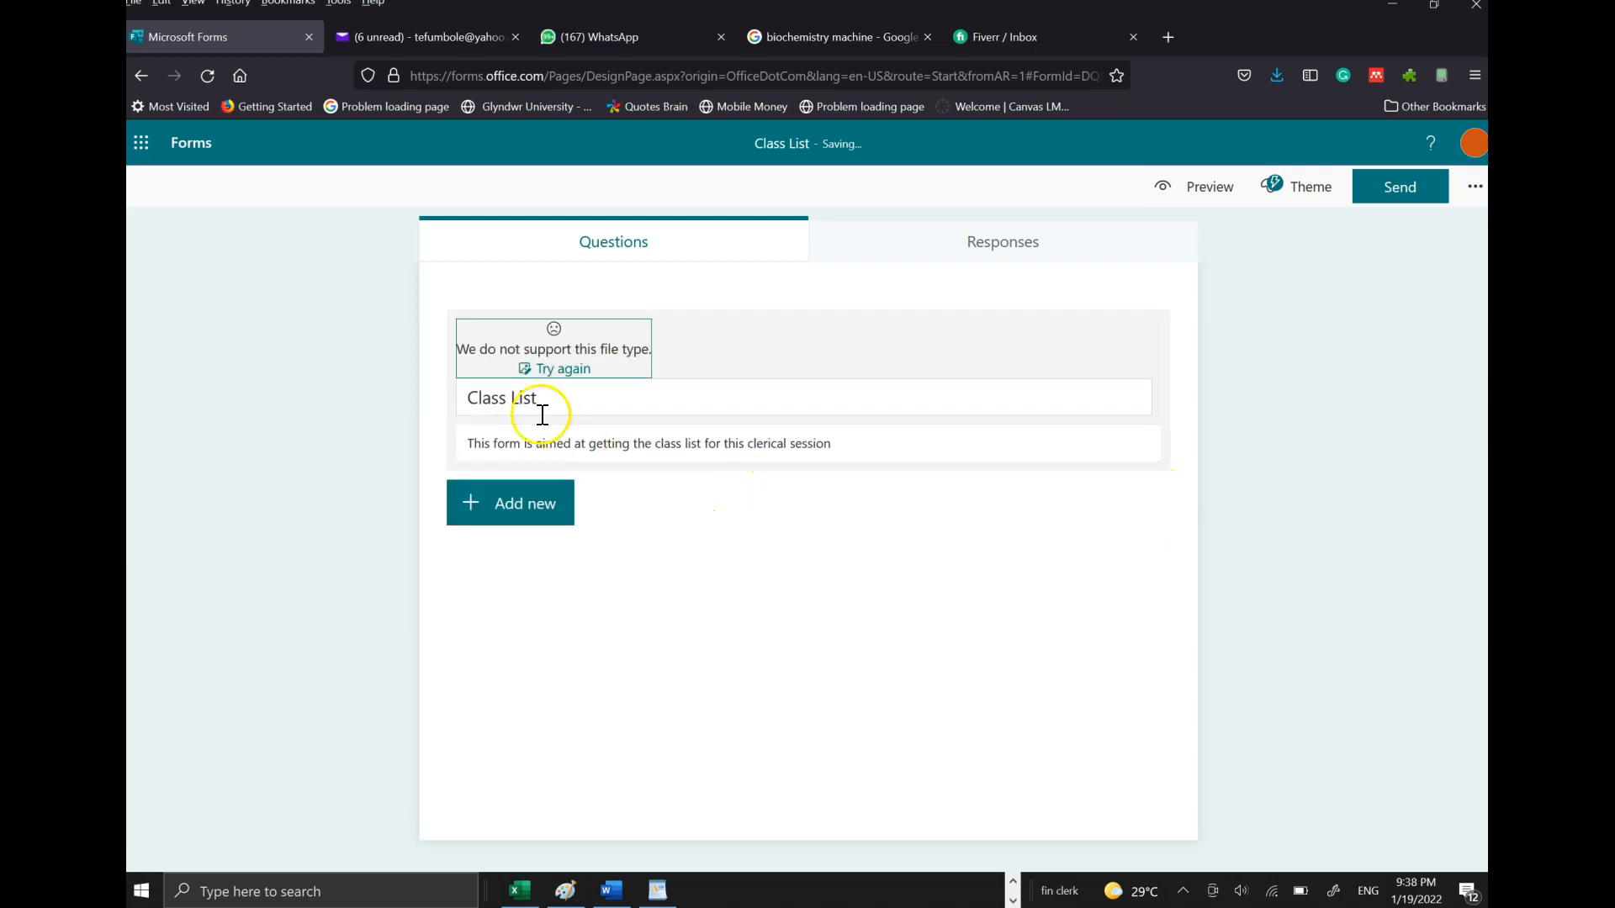
click(557, 367)
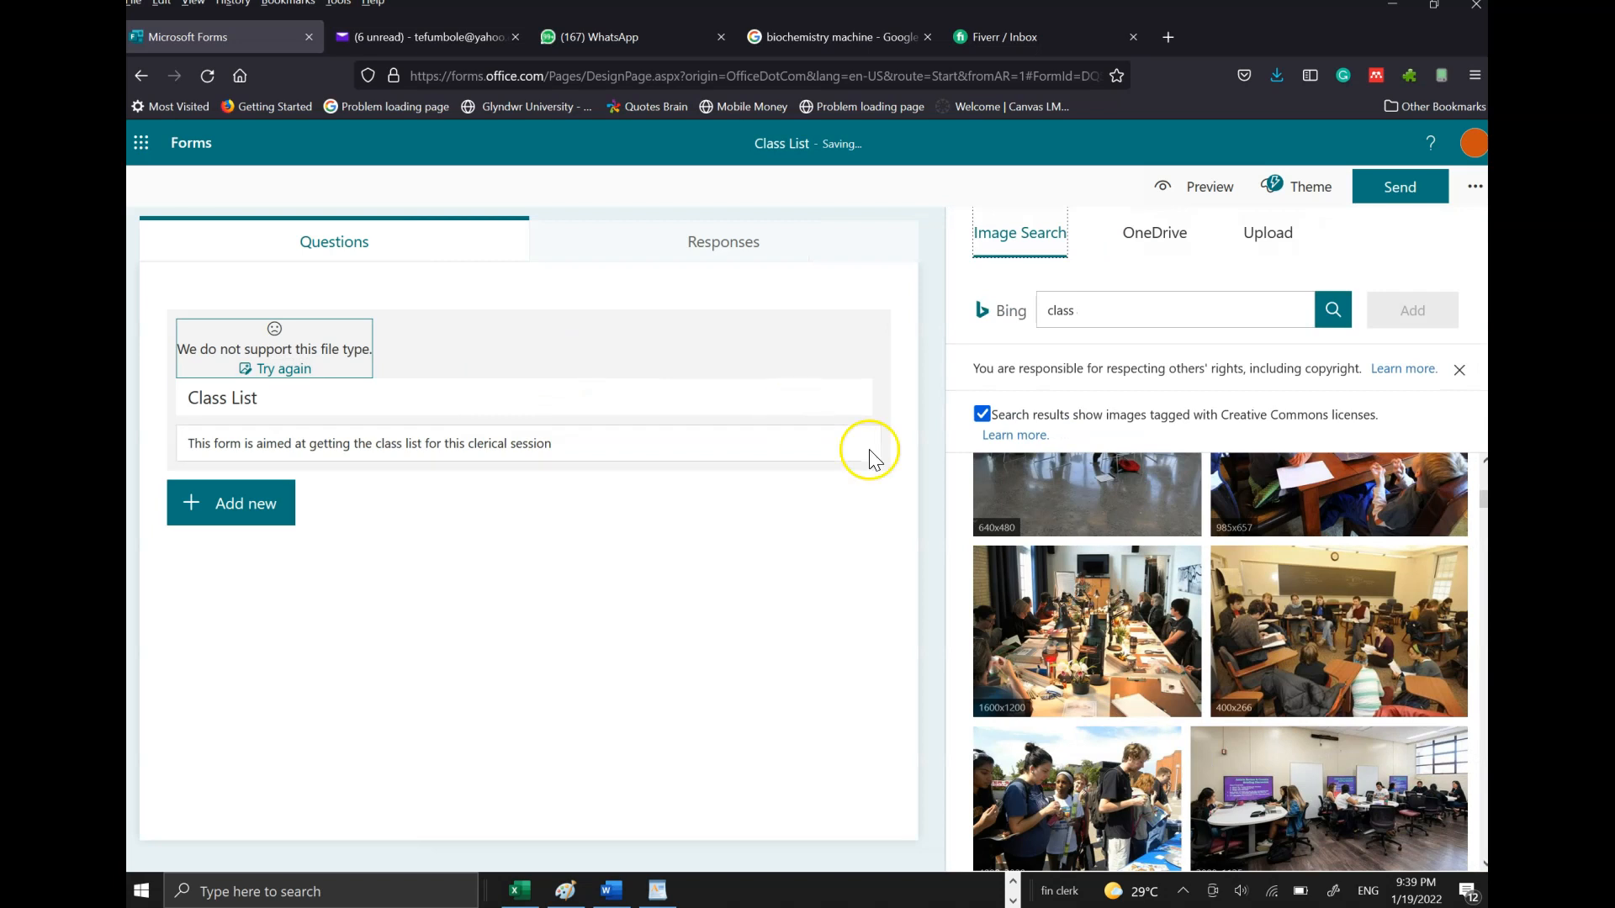
click(1318, 600)
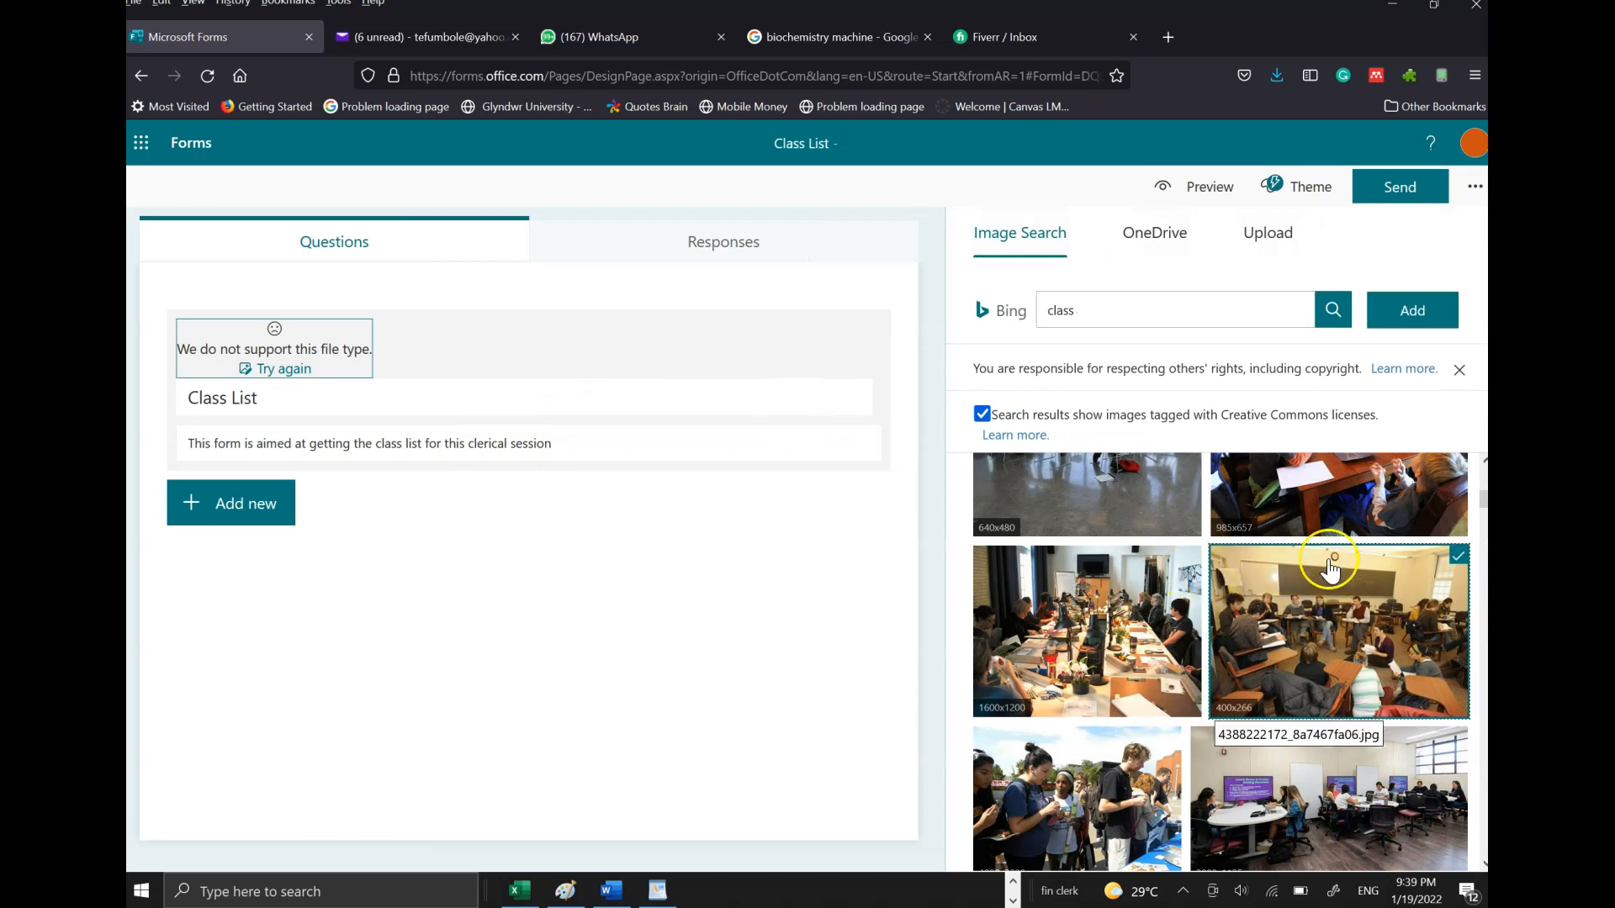
click(1412, 311)
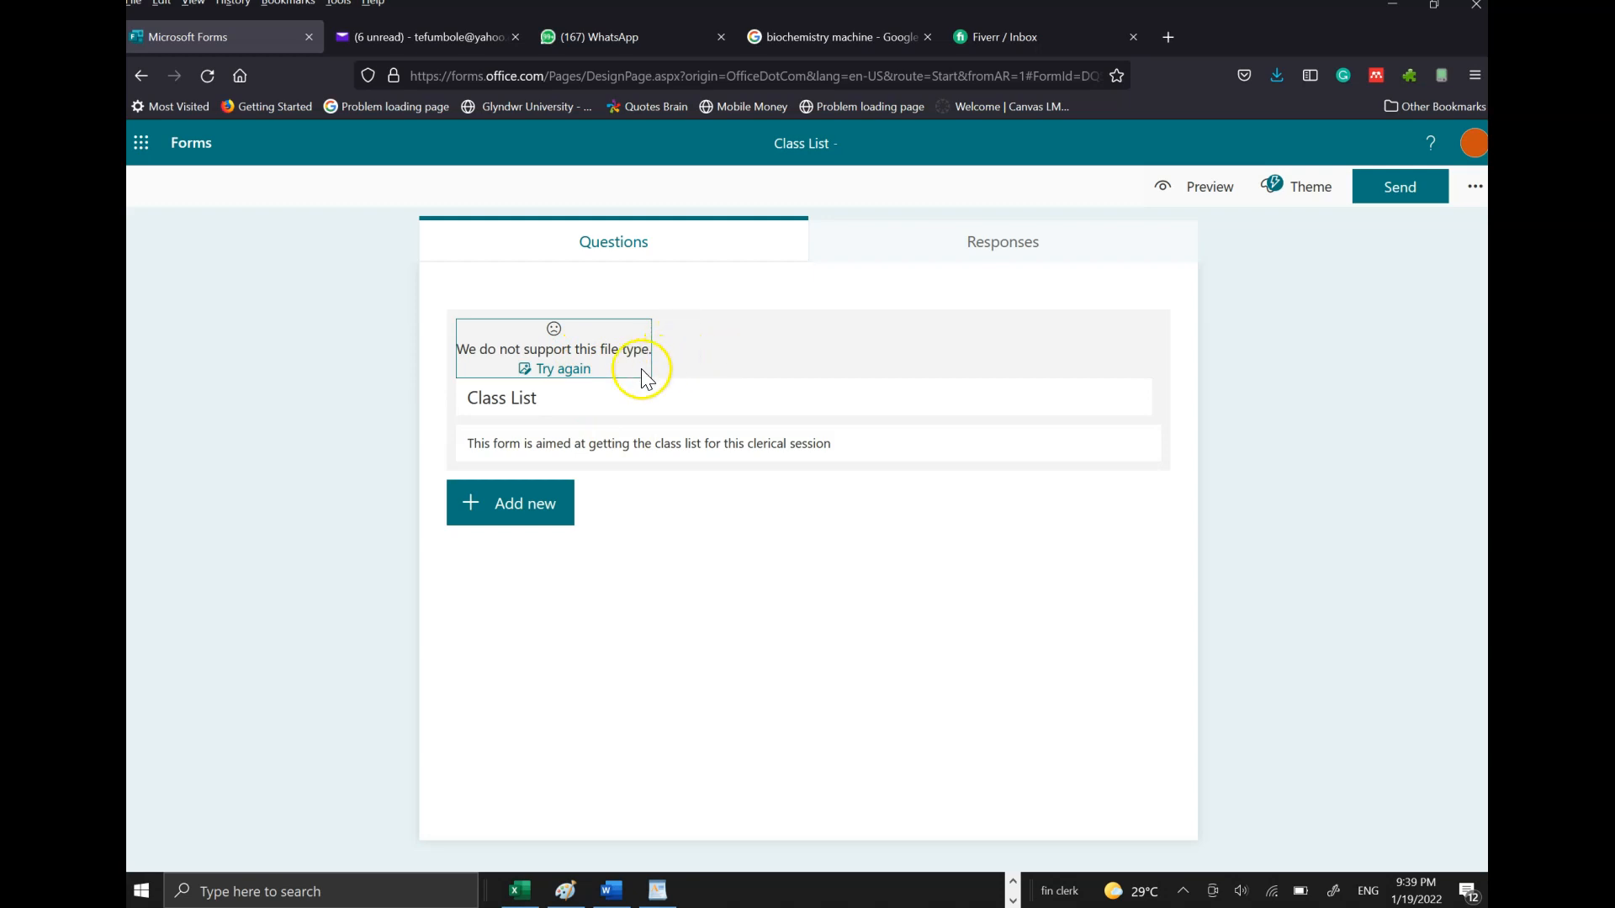
- Retry the header image, then dismiss the search, leaving the unsupported-file-type placeholder
click(564, 376)
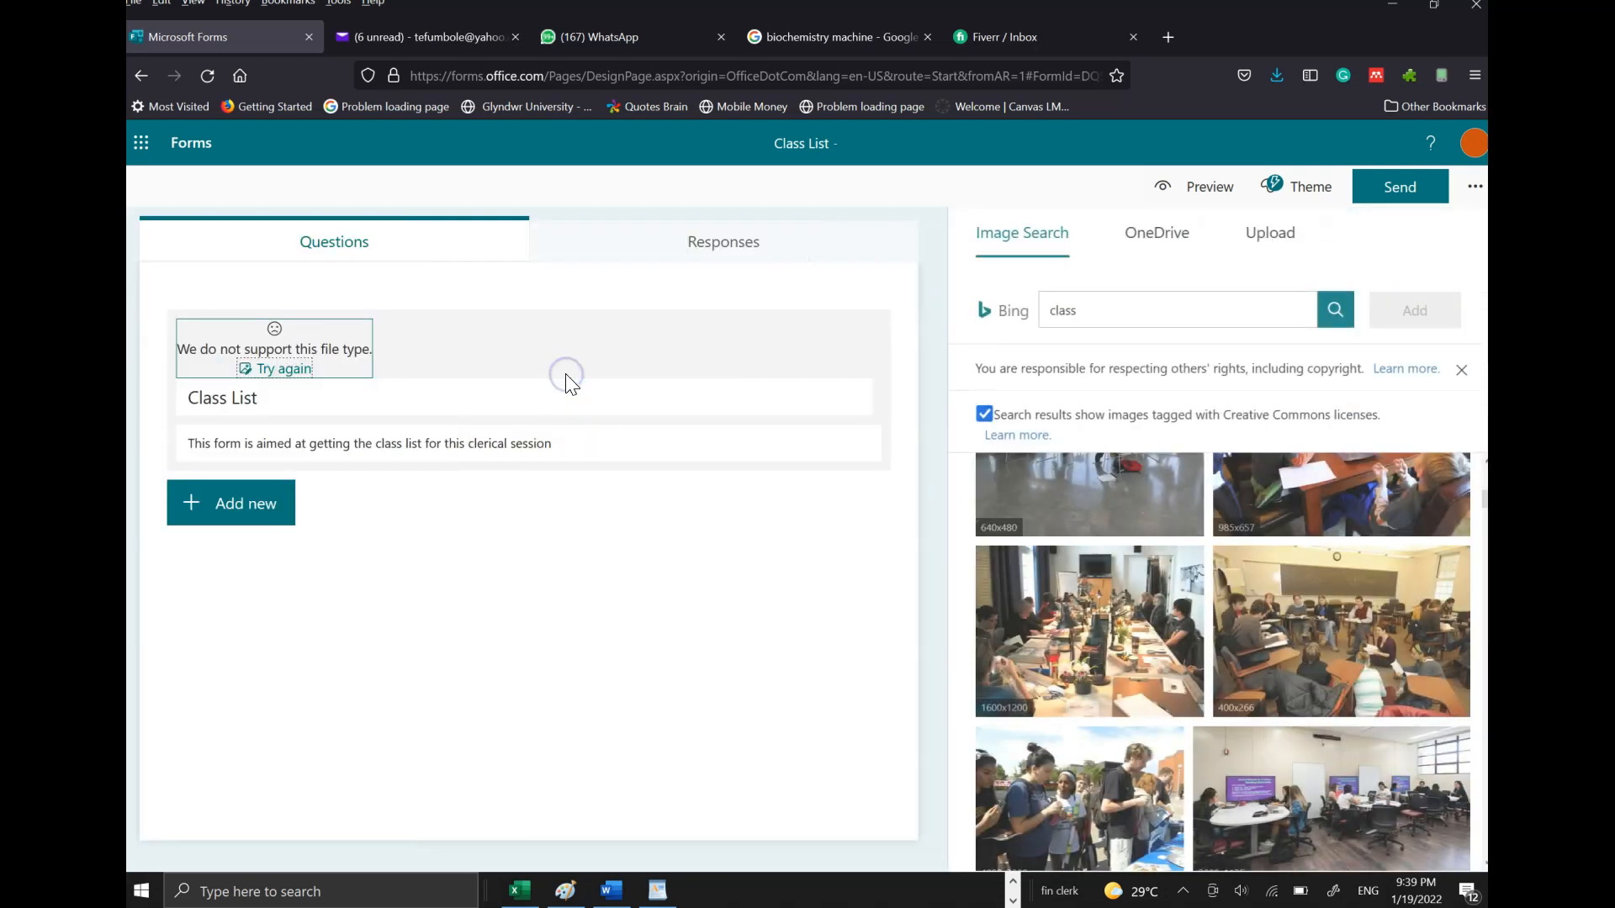
click(663, 338)
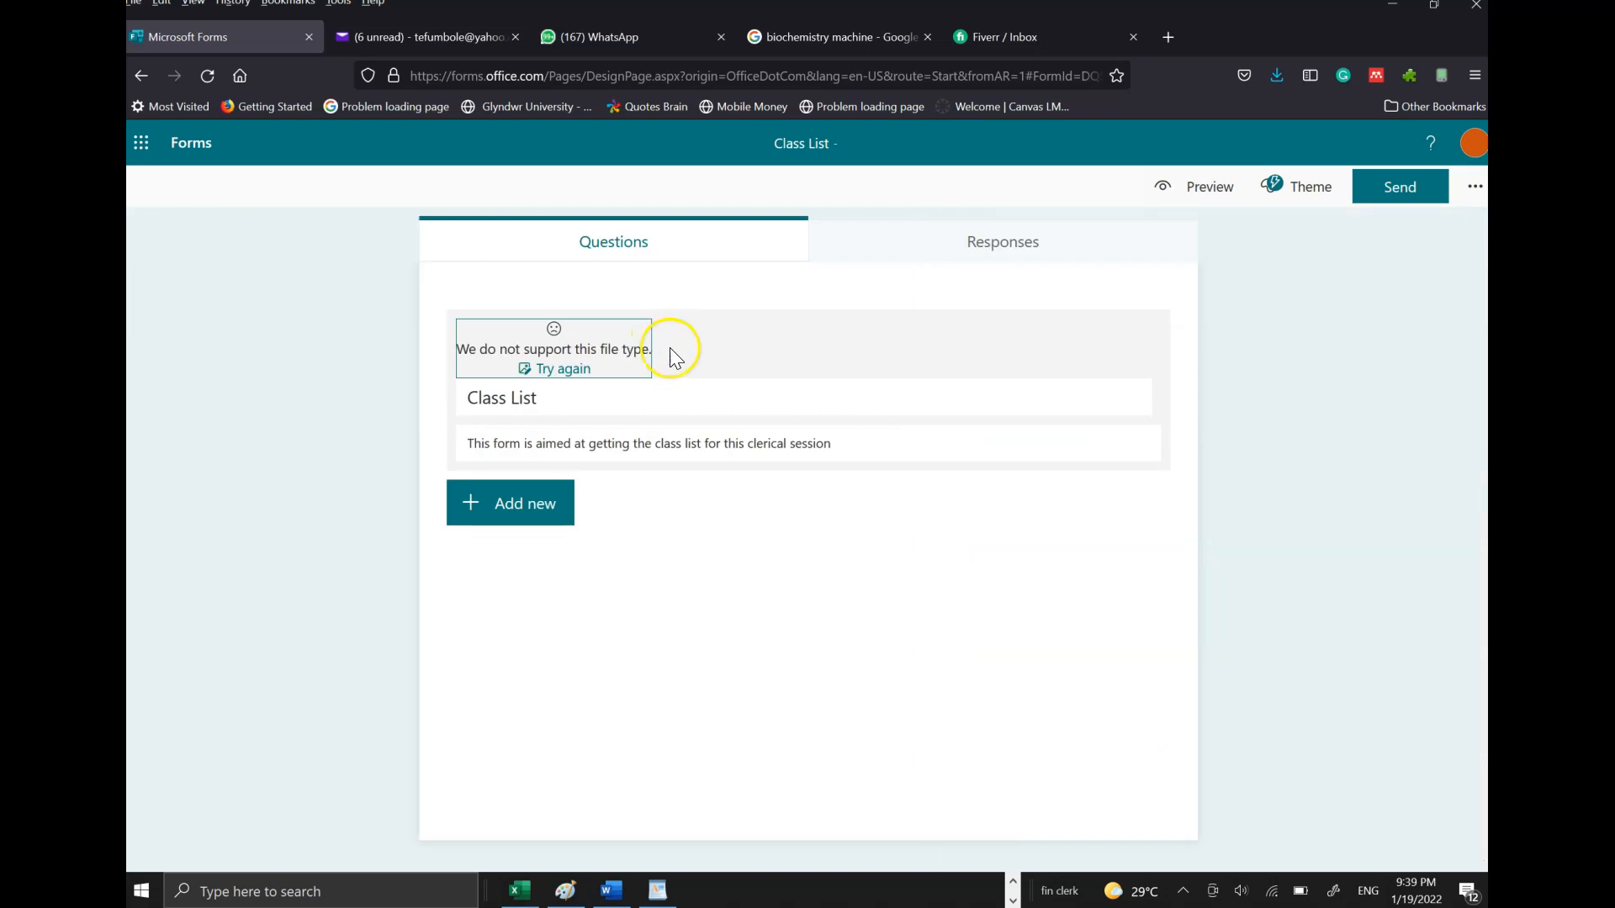
click(686, 397)
click(796, 358)
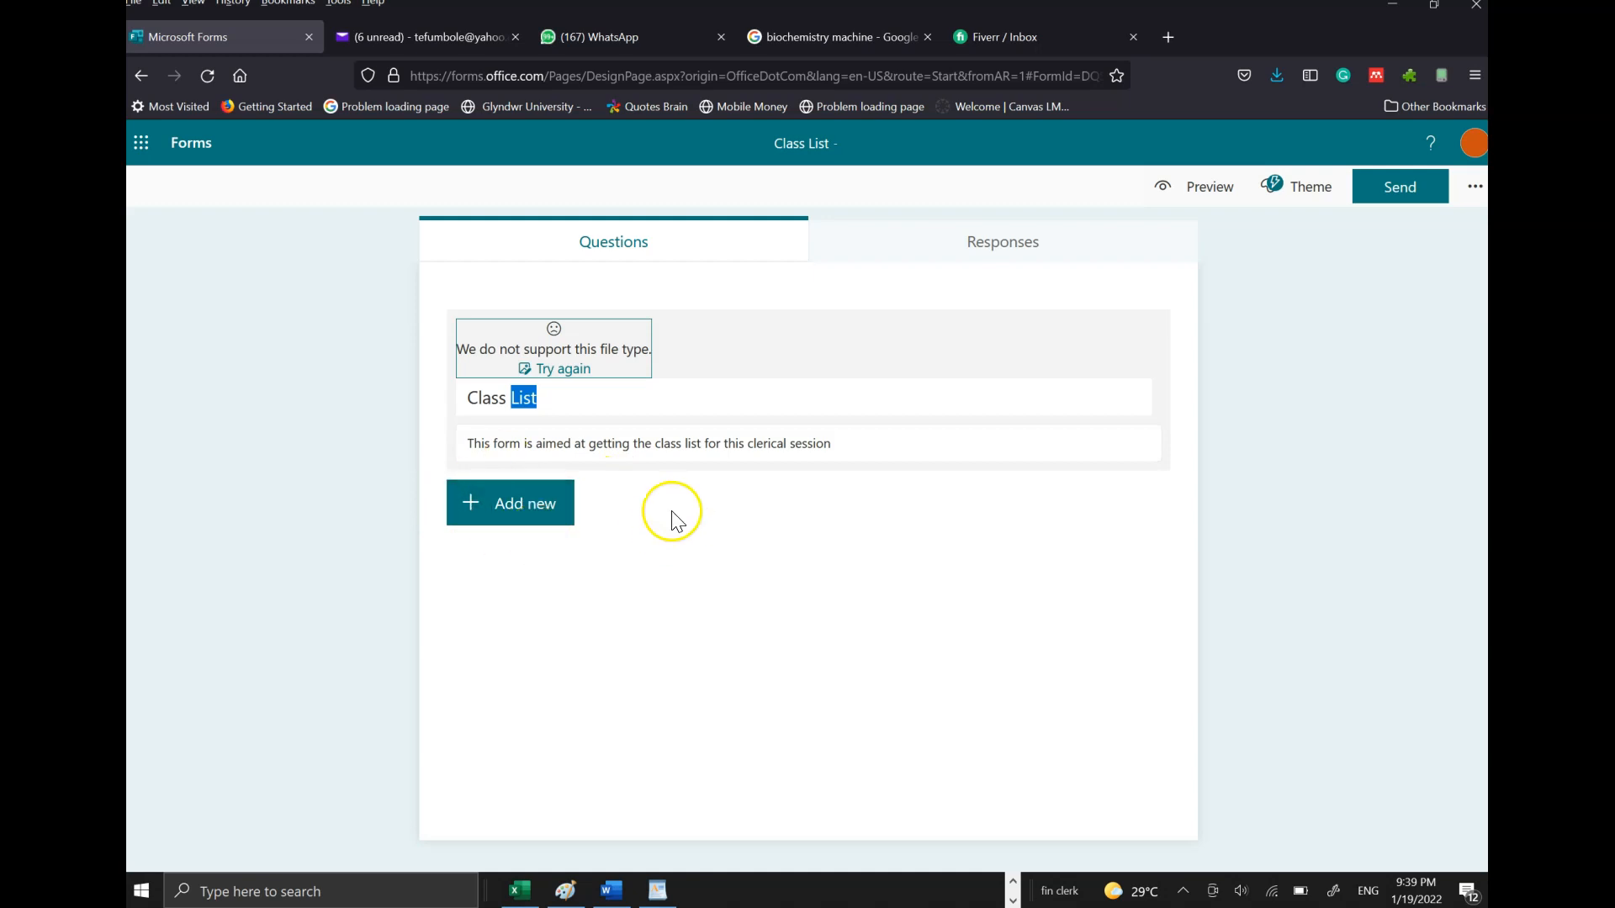
- Add choice question 1 titled 'WHAT IS YOUR GENDER'
click(522, 513)
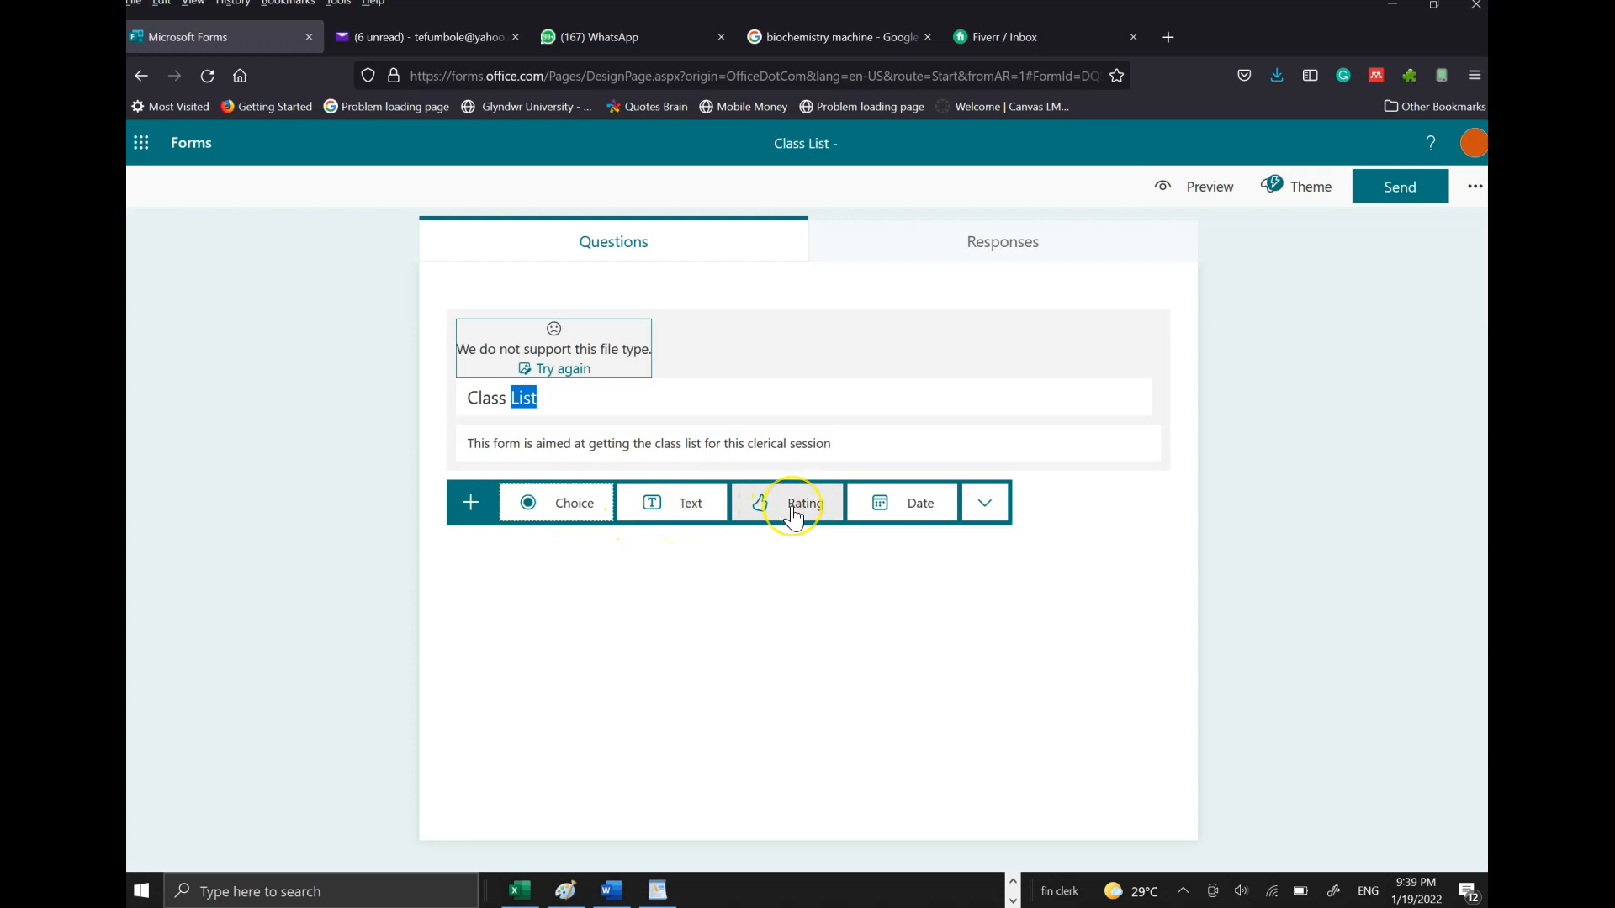
click(586, 518)
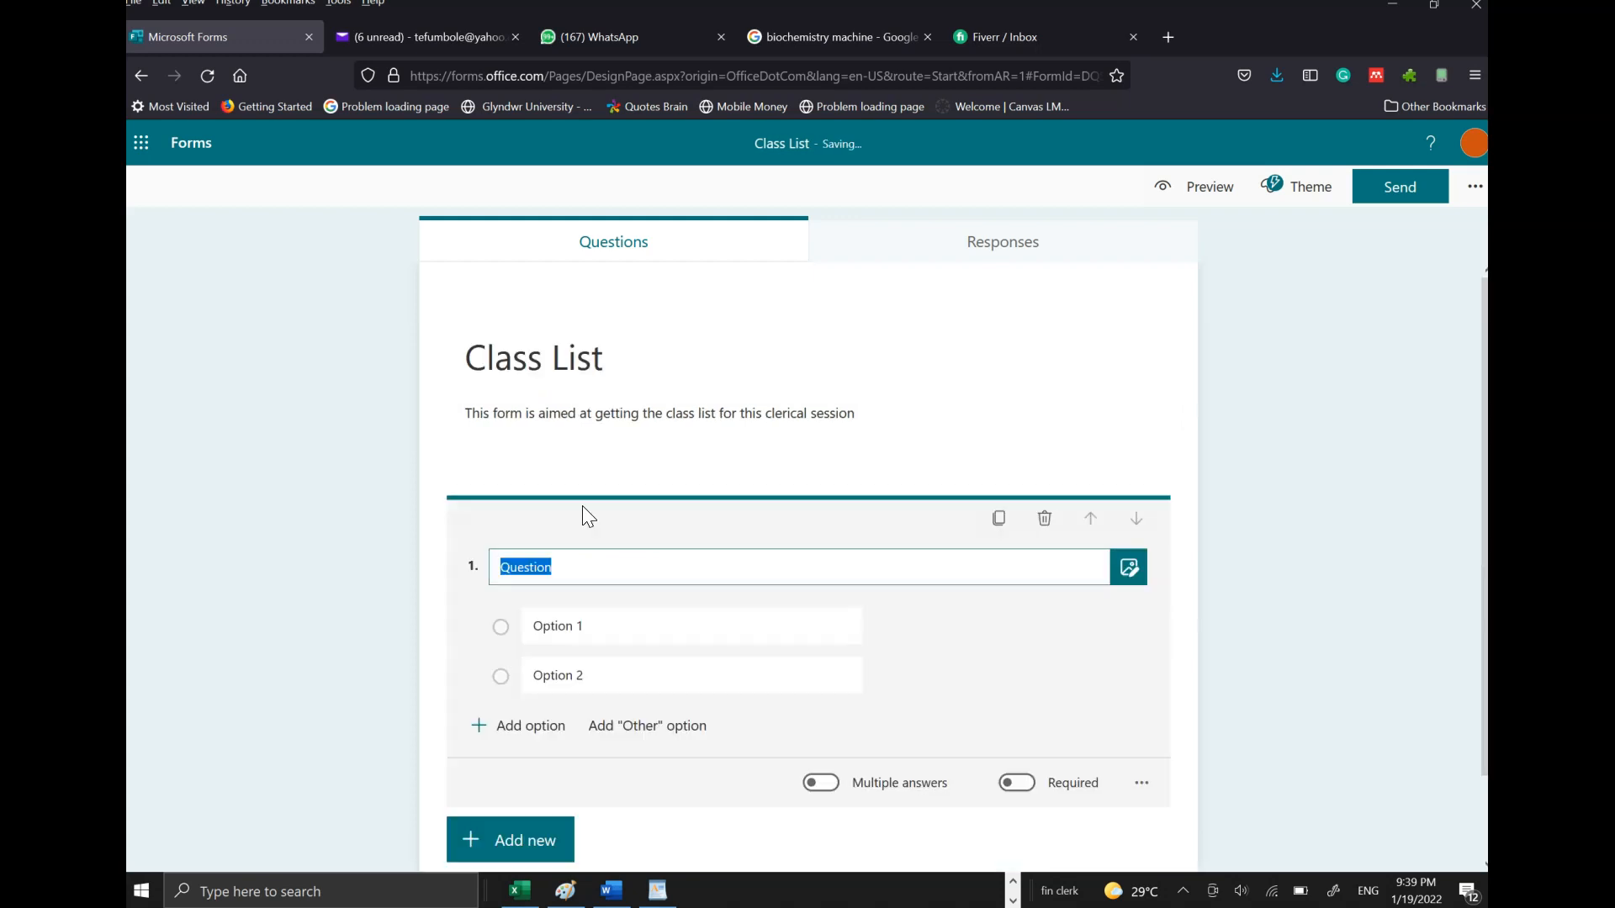
click(1483, 454)
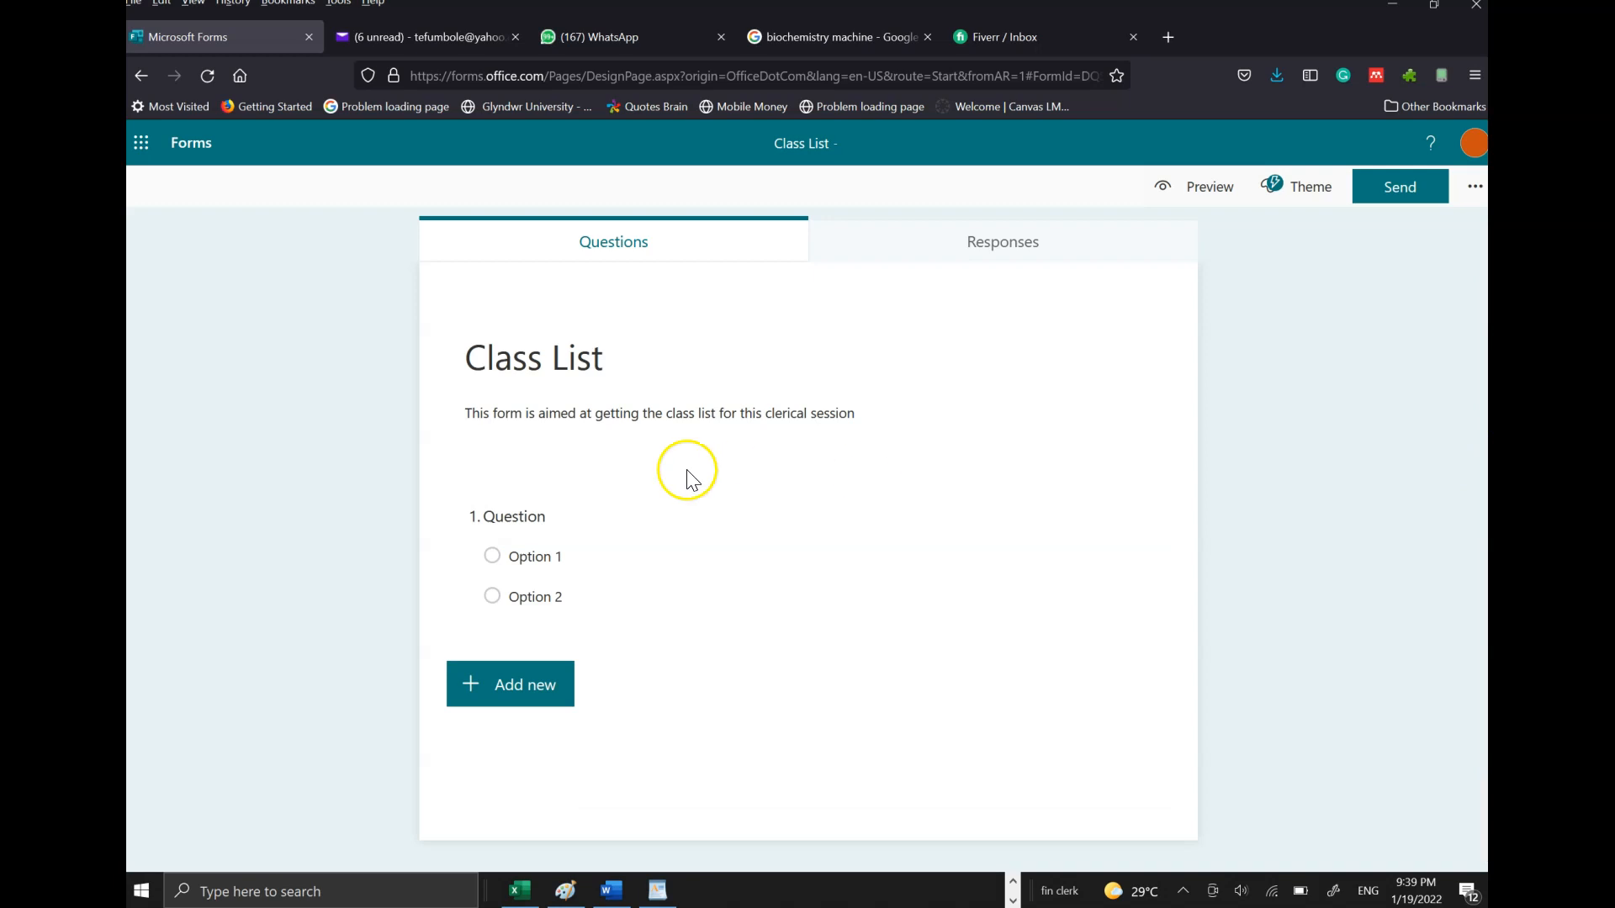
click(528, 523)
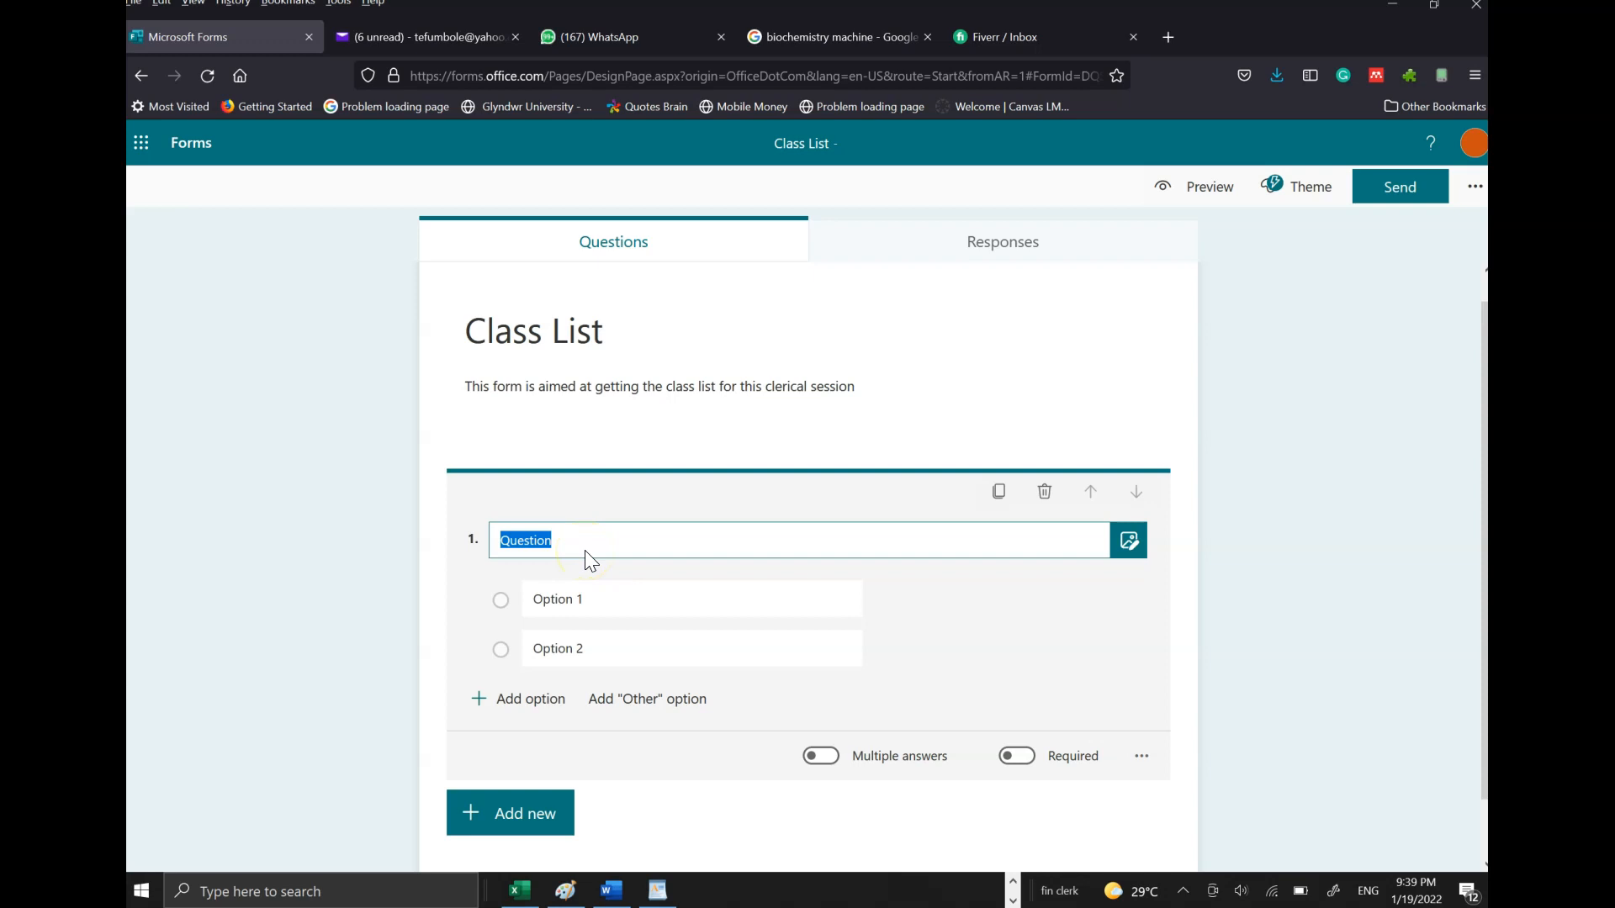
text(WHAT IS YOUR GENDER)
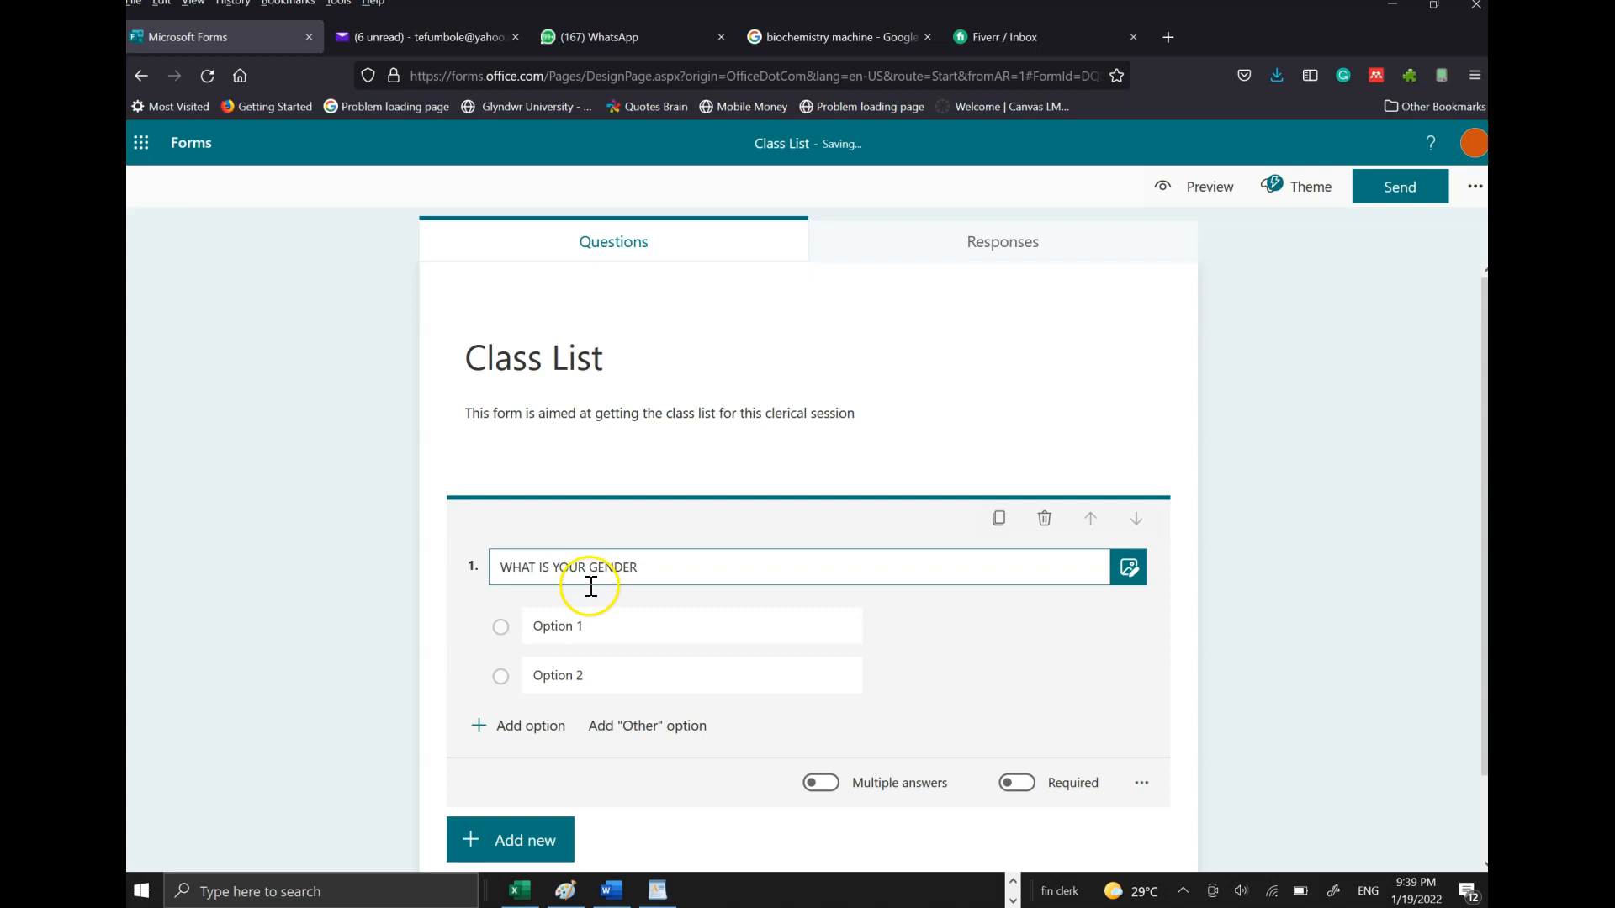
- Give the gender question the options MALE, FEMALE and UNKNOWN
click(593, 626)
text(MALE)
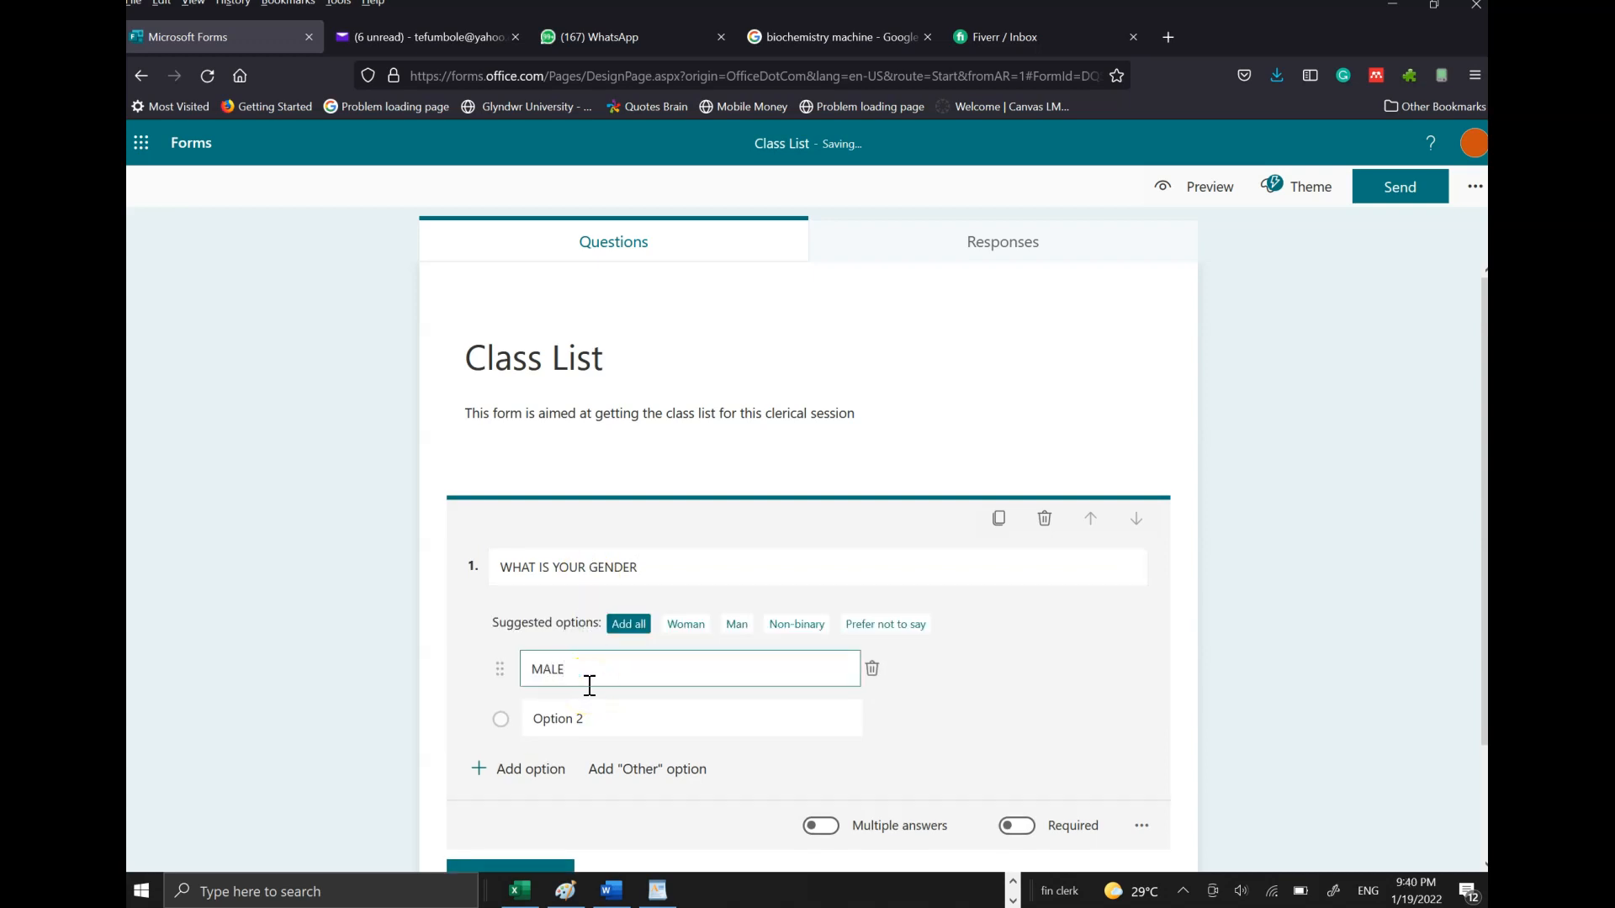
click(602, 718)
text(FE)
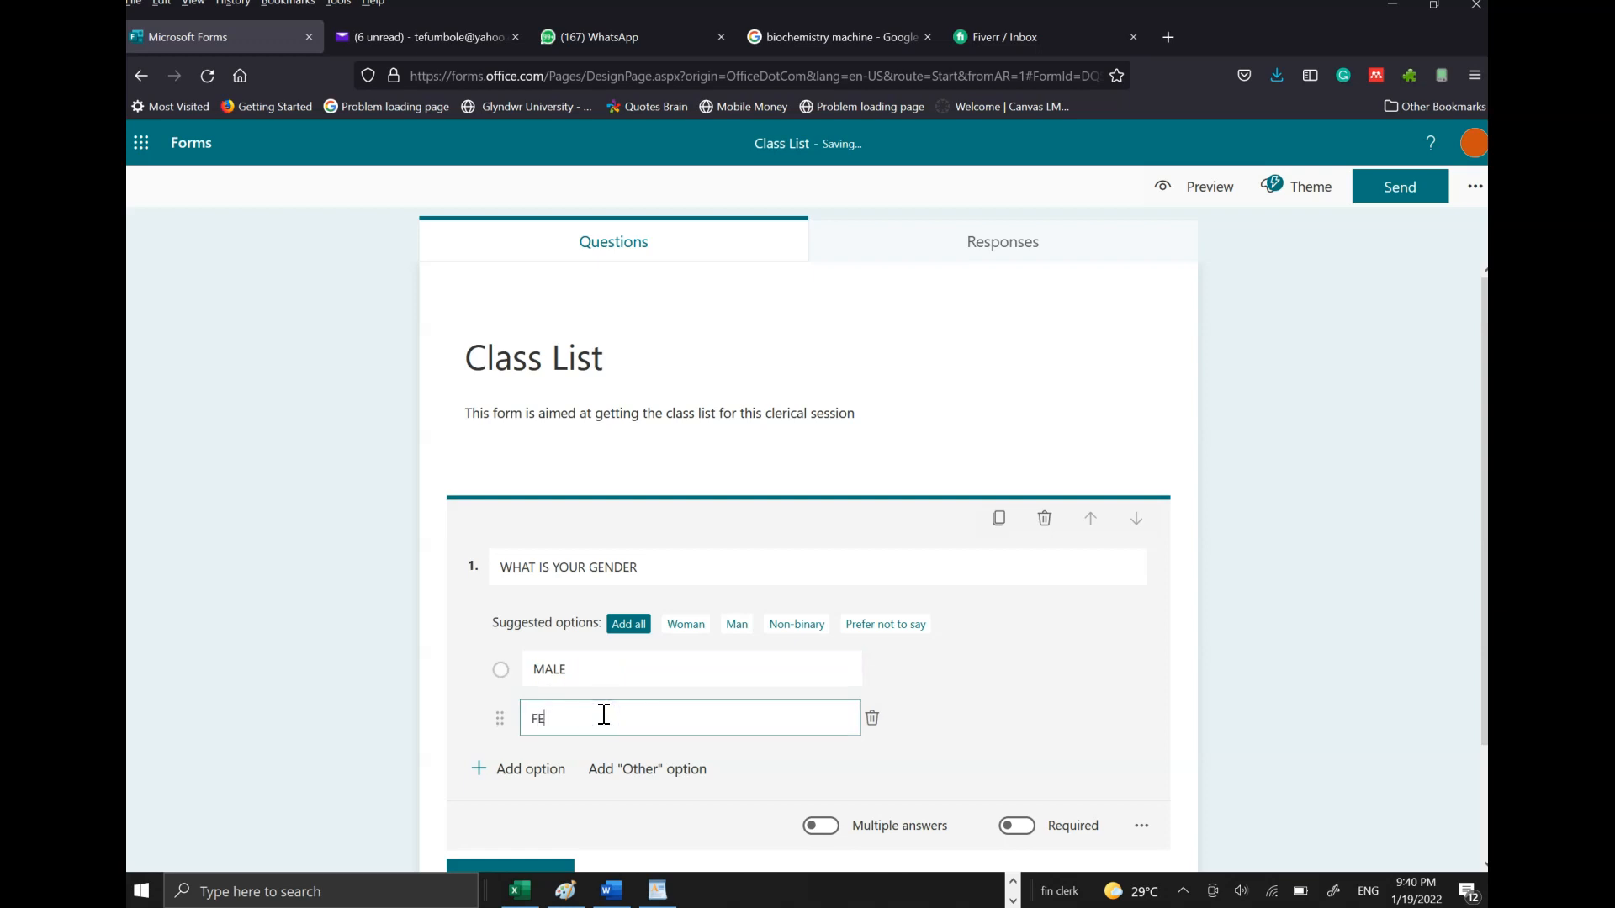
text(MALE)
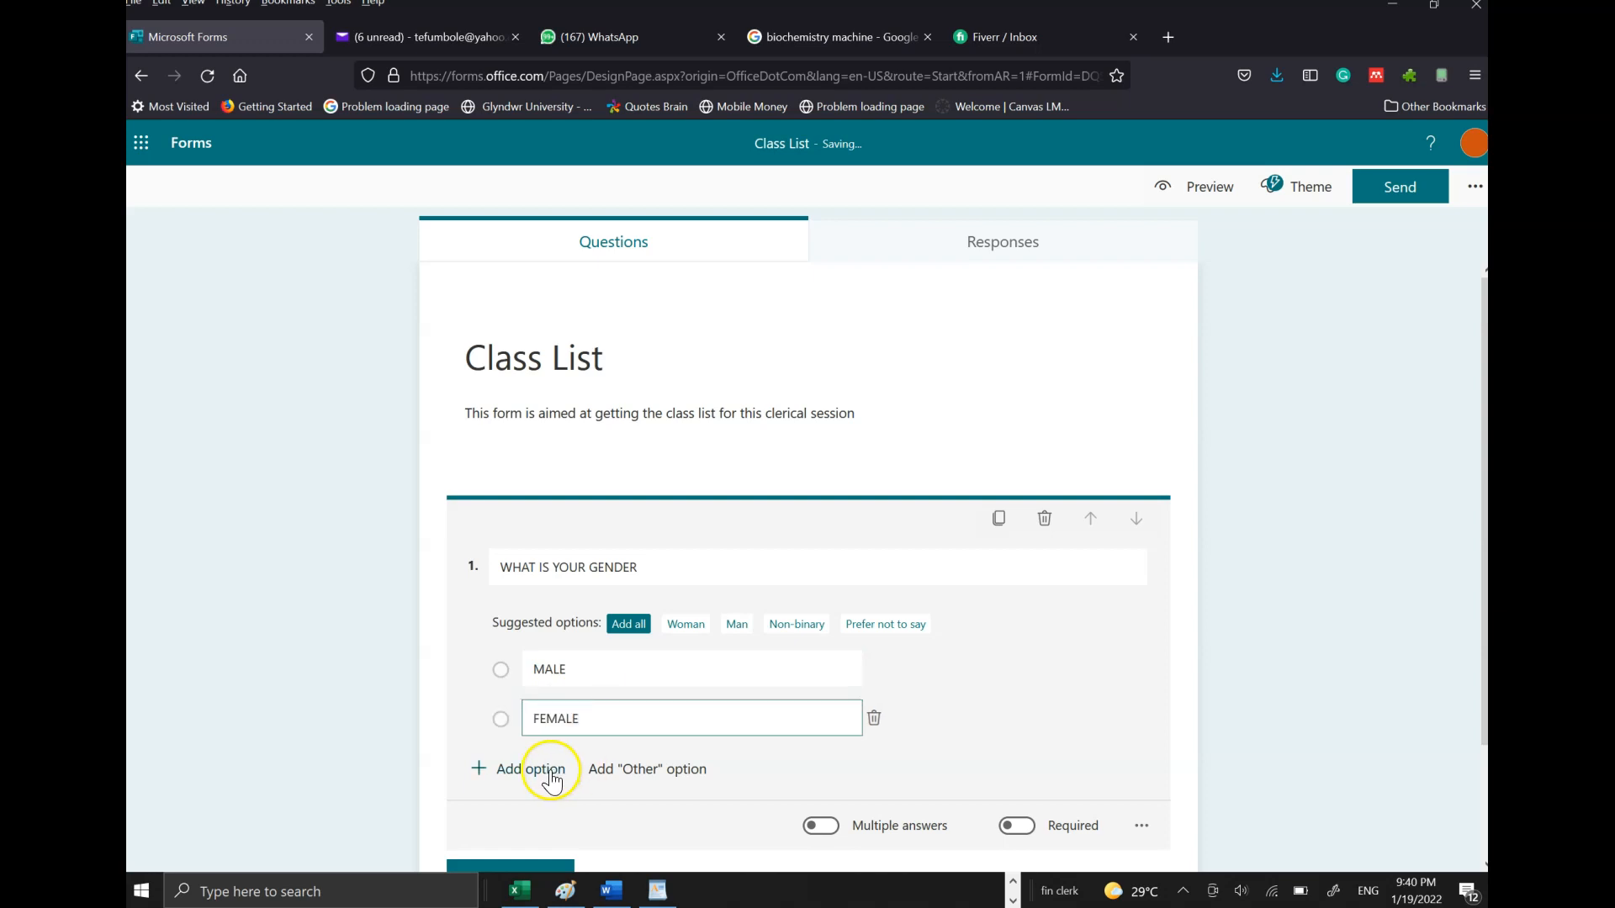
click(539, 771)
text(UNKNOWN)
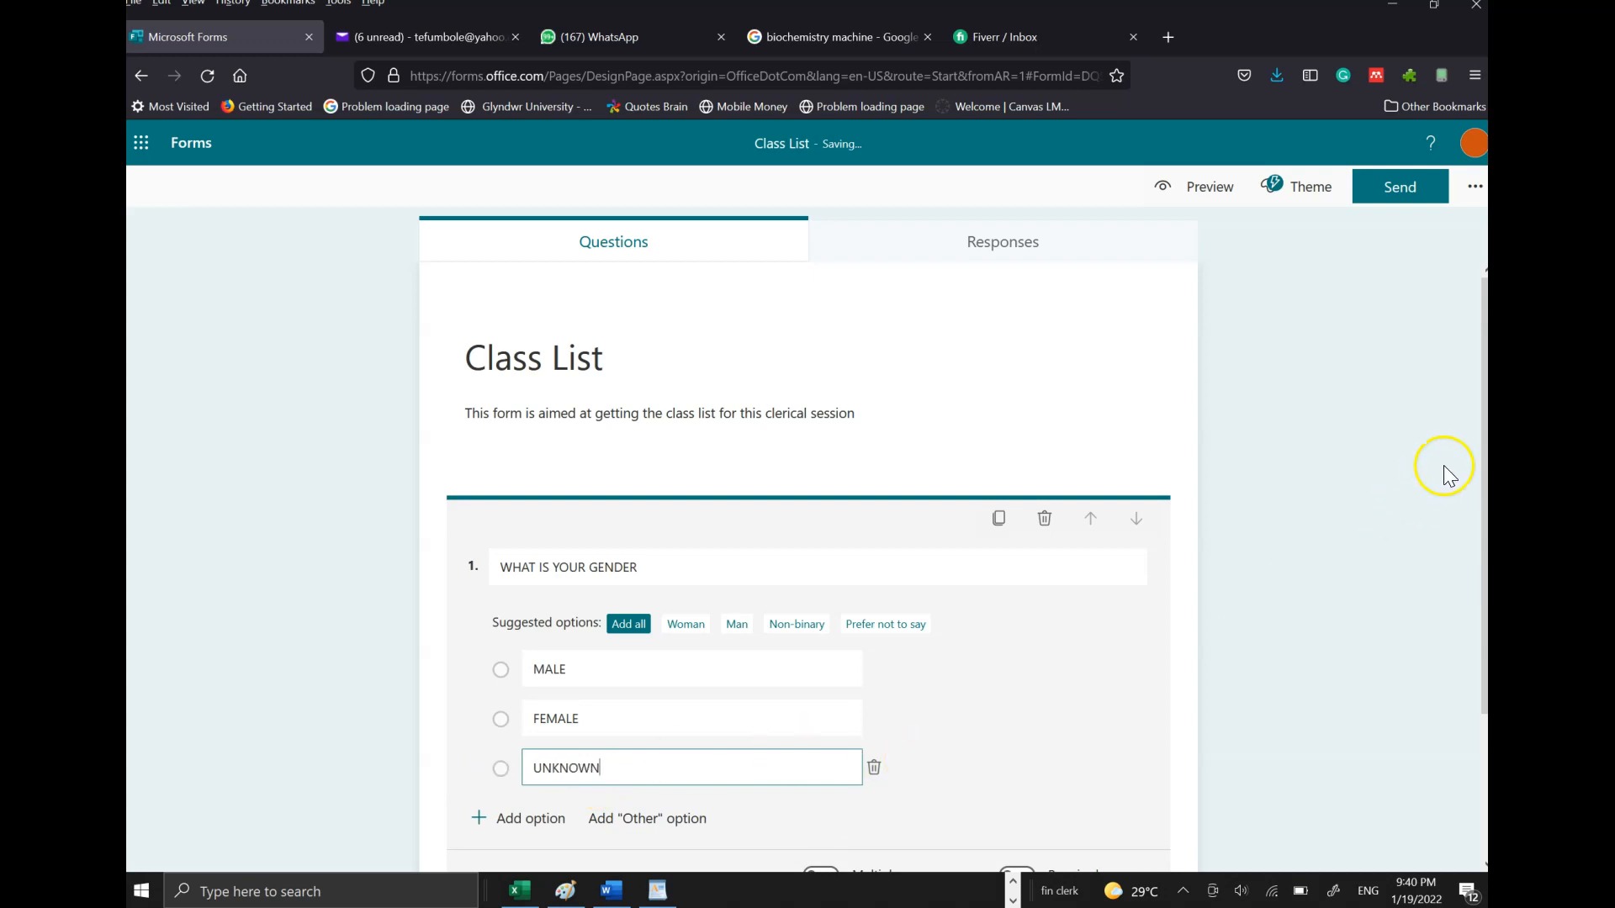
click(1482, 474)
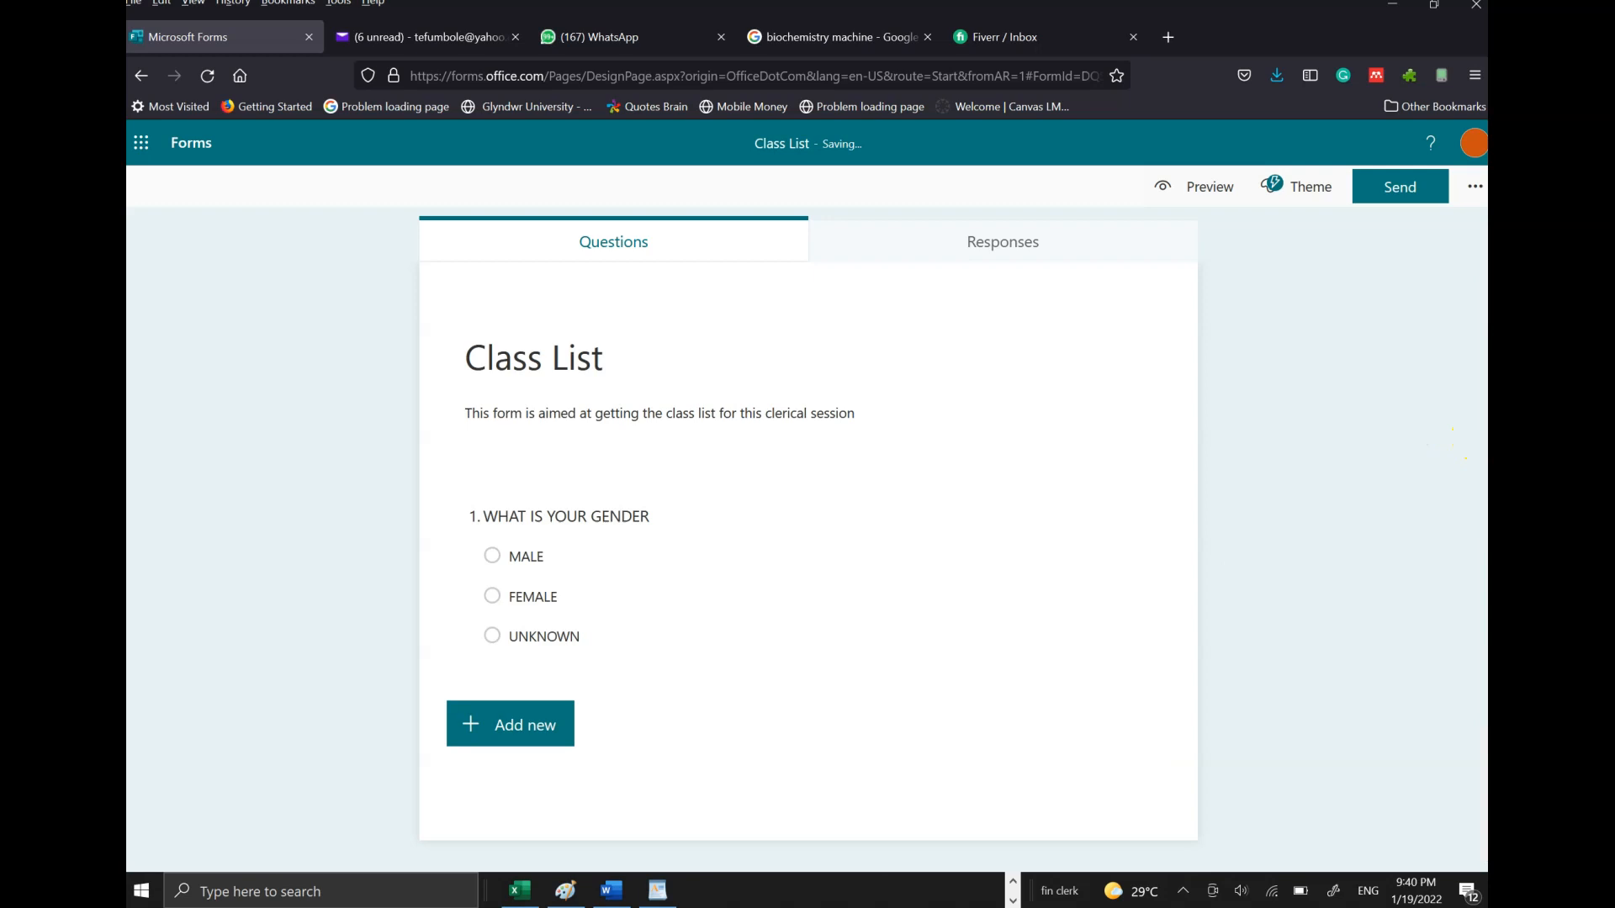
click(513, 732)
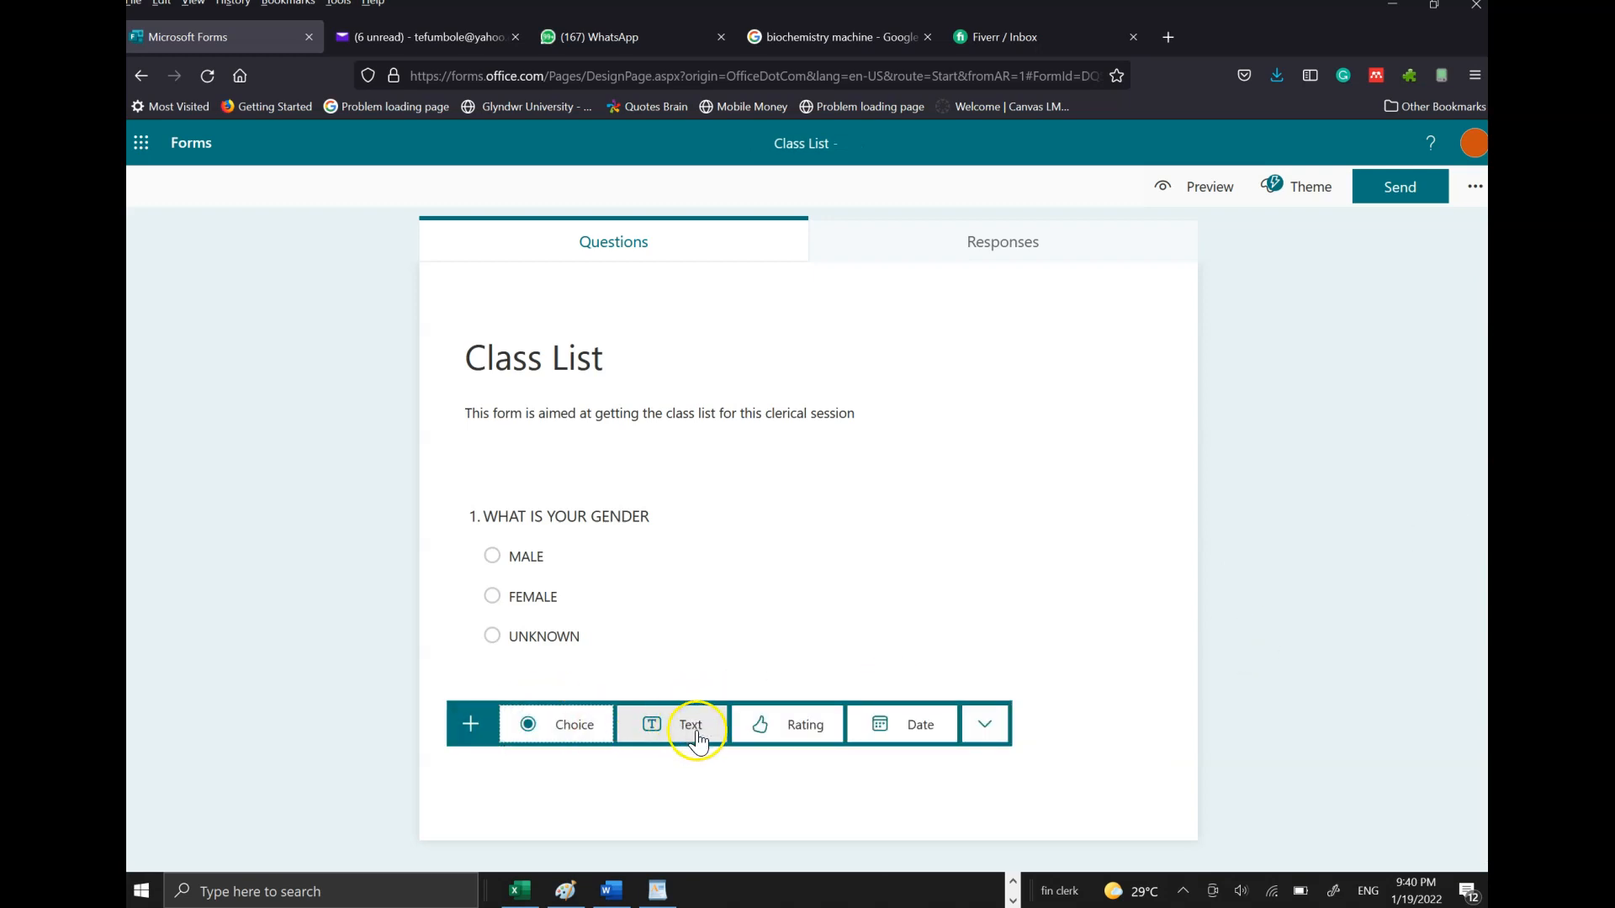
- Add question 2 'WHAT IS YOUR NAME' as a required long-answer text question
click(685, 728)
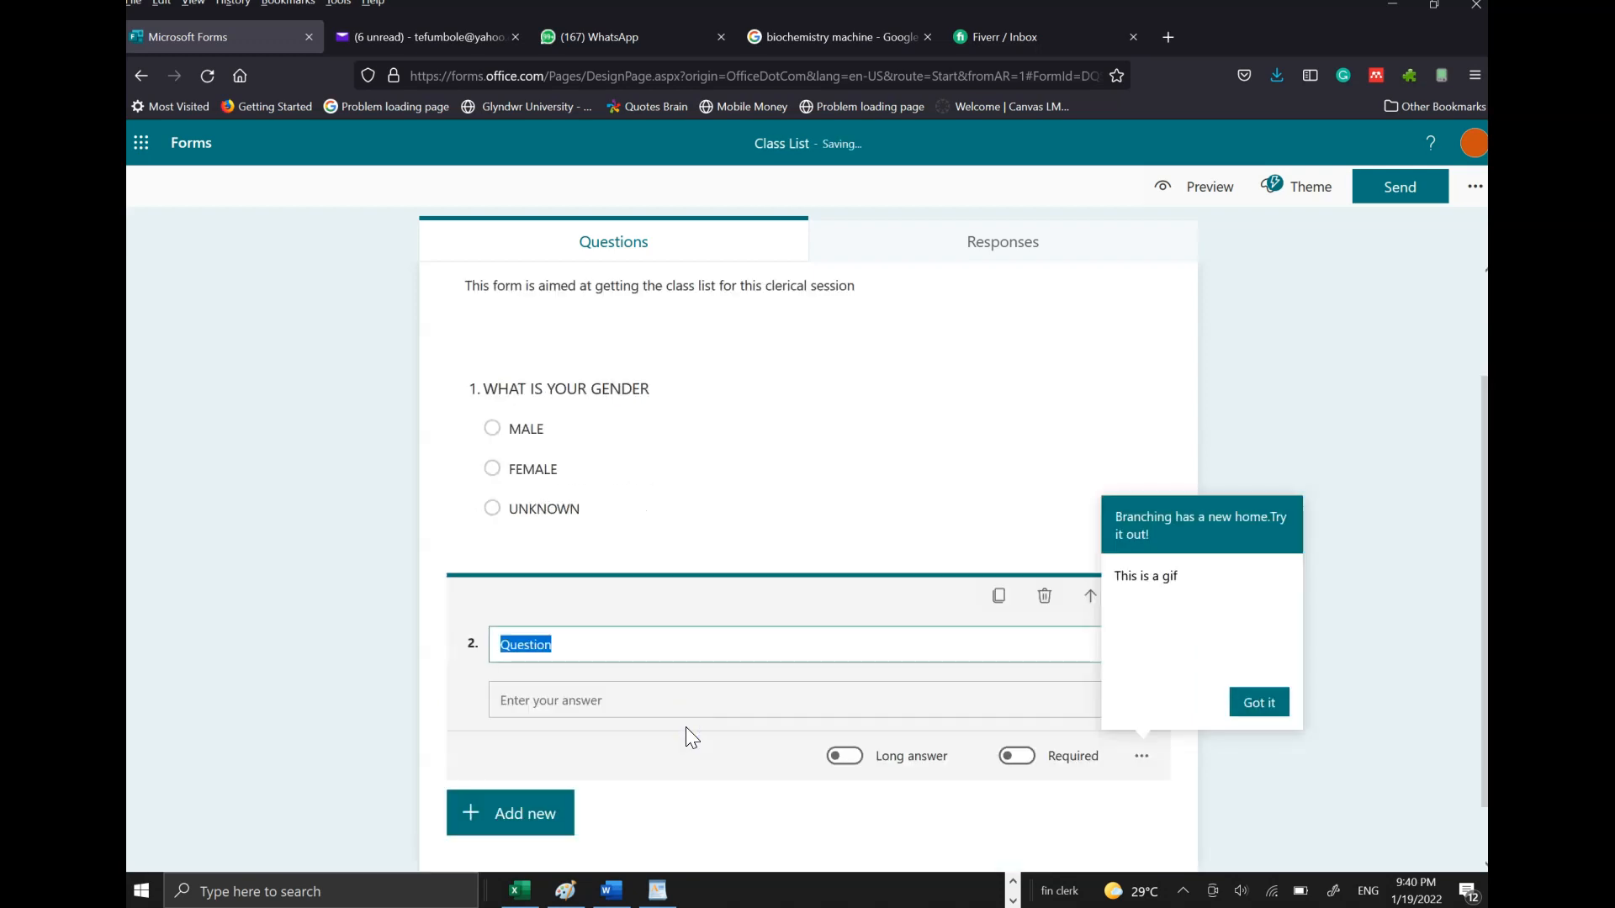
text(WHAT IS YOUR NAME)
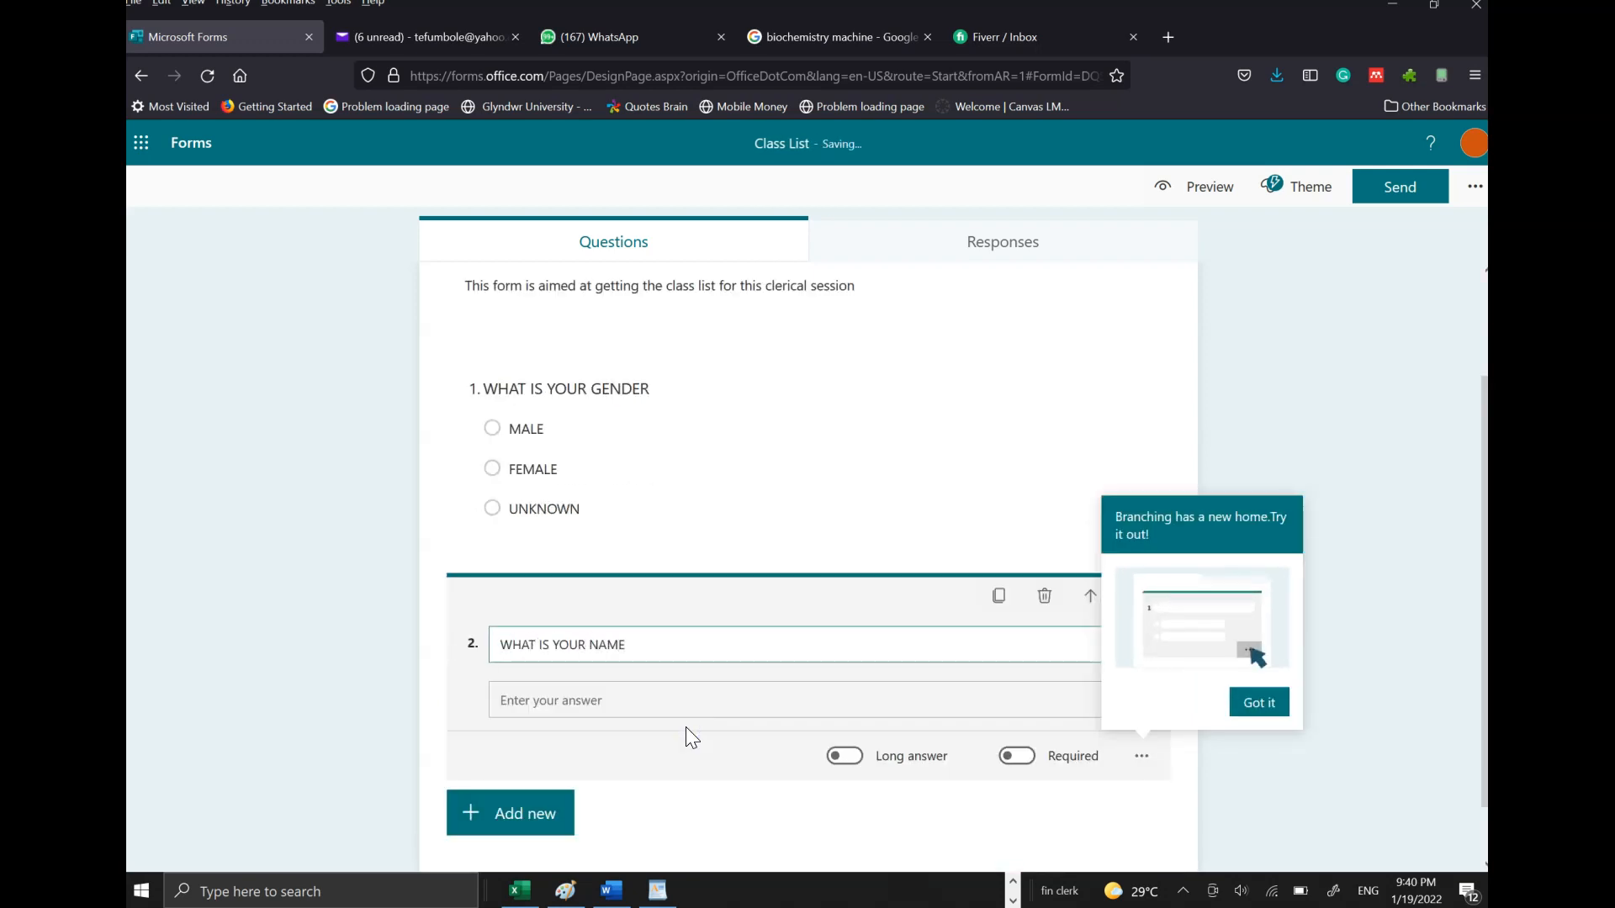
click(1262, 705)
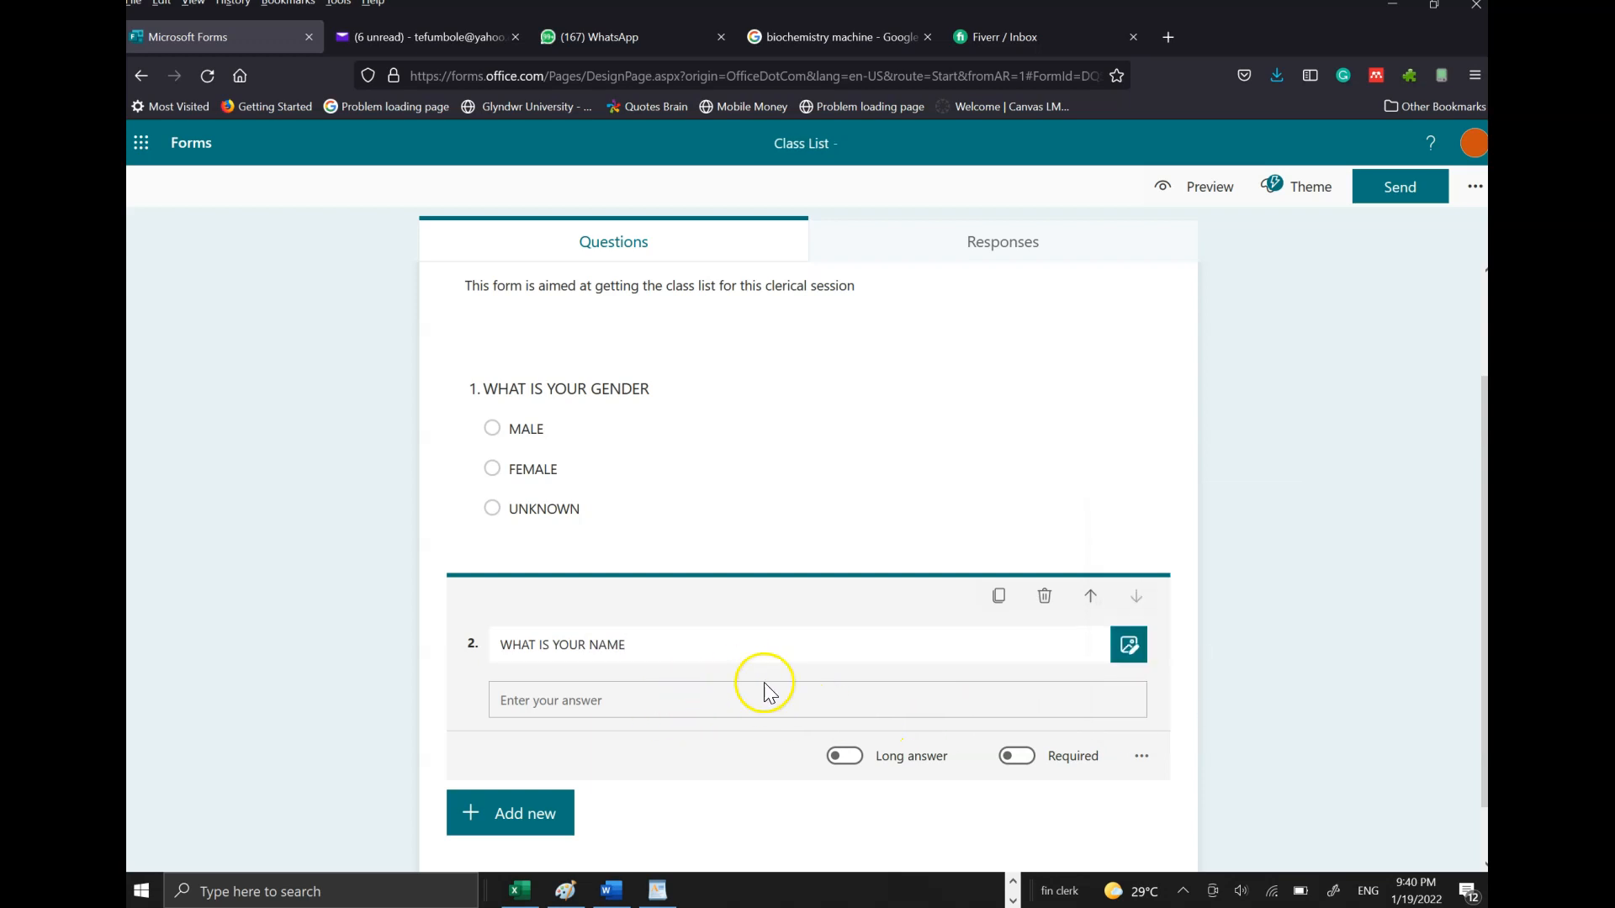
click(844, 755)
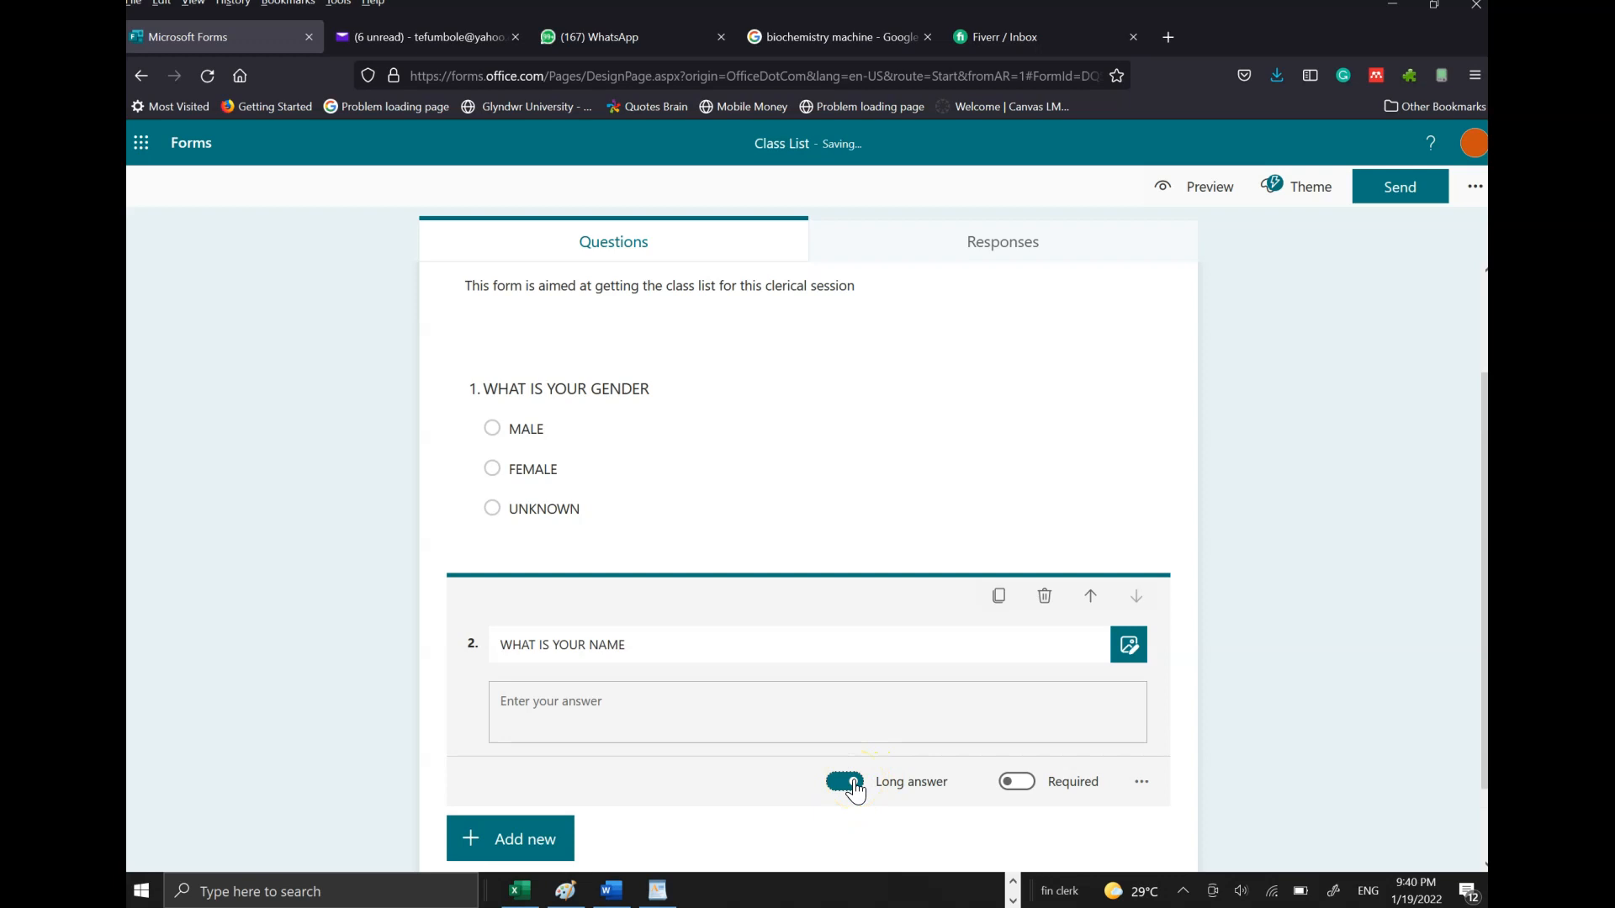
click(1017, 782)
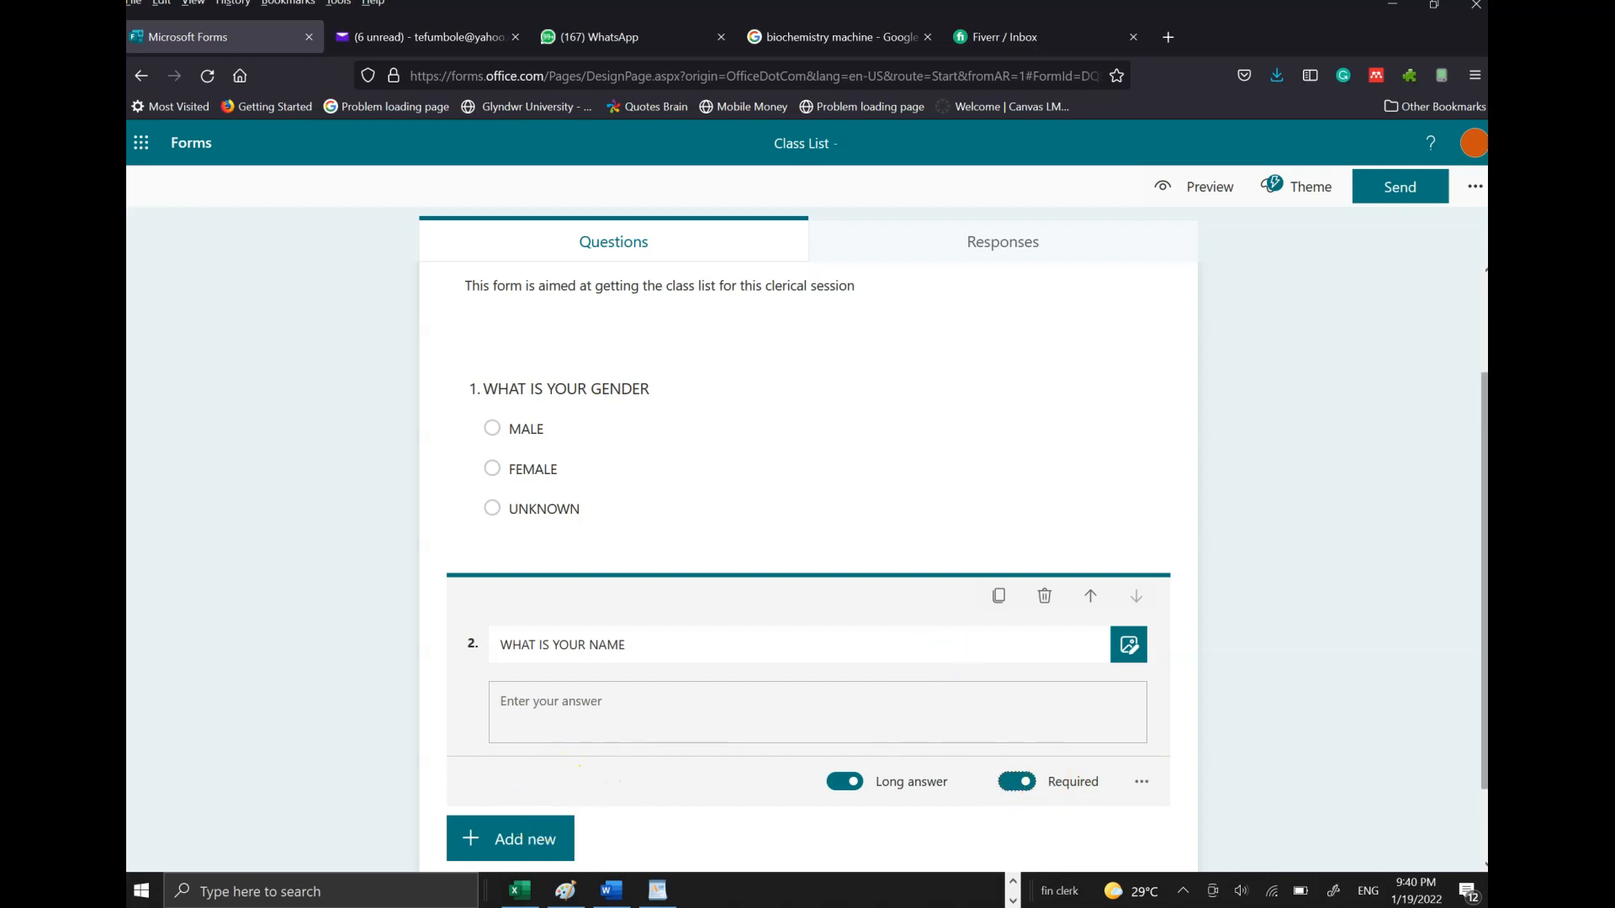
click(1224, 601)
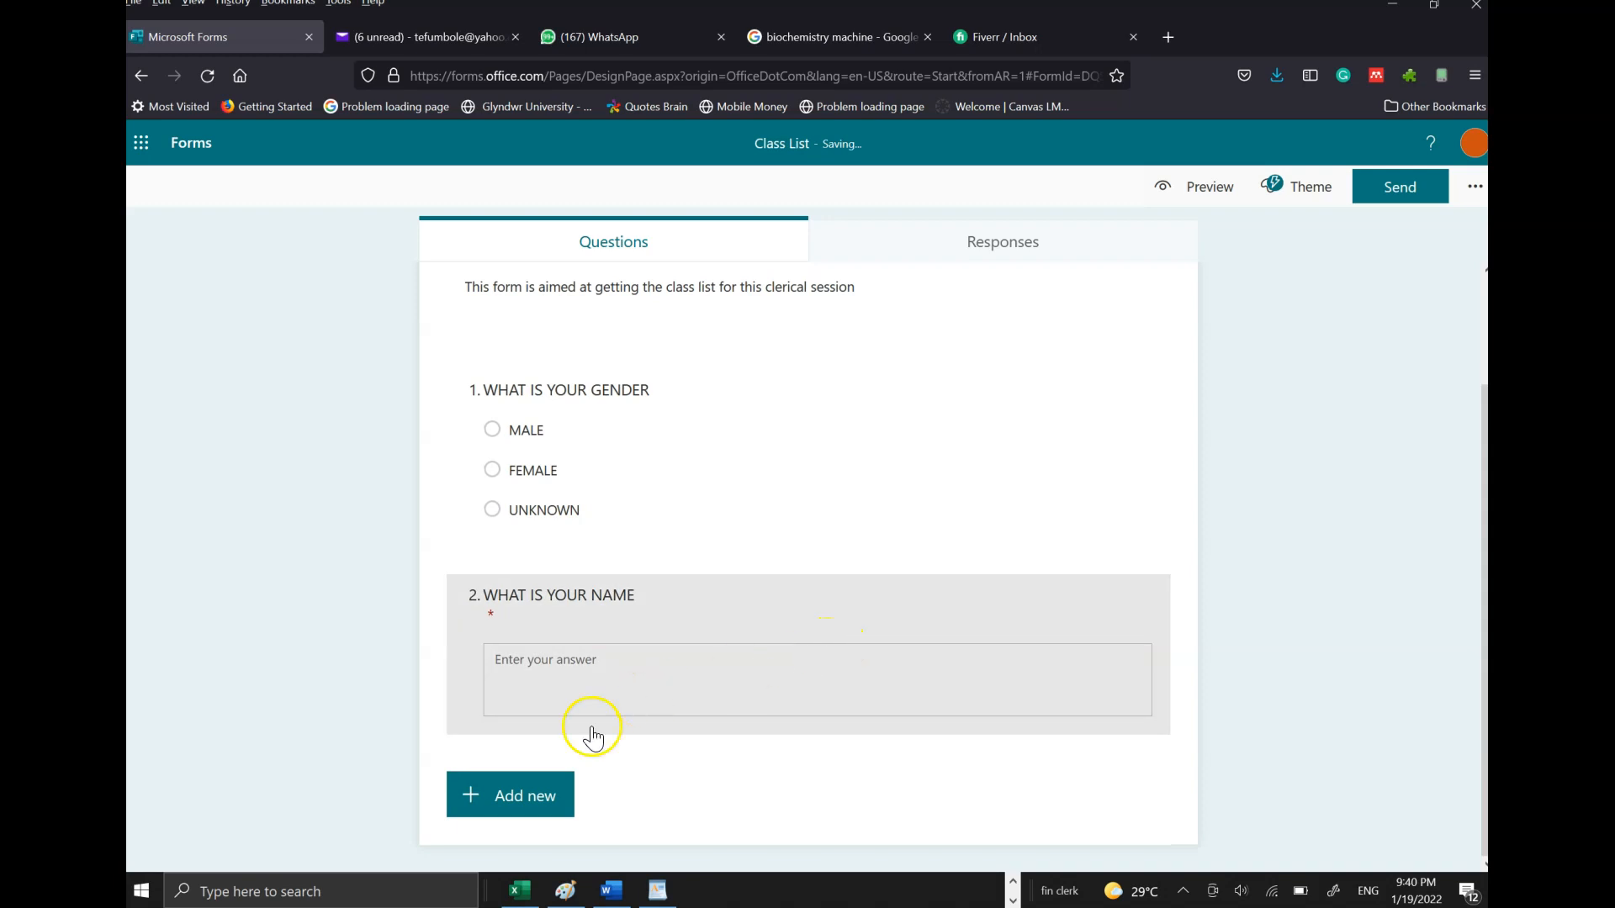
click(523, 799)
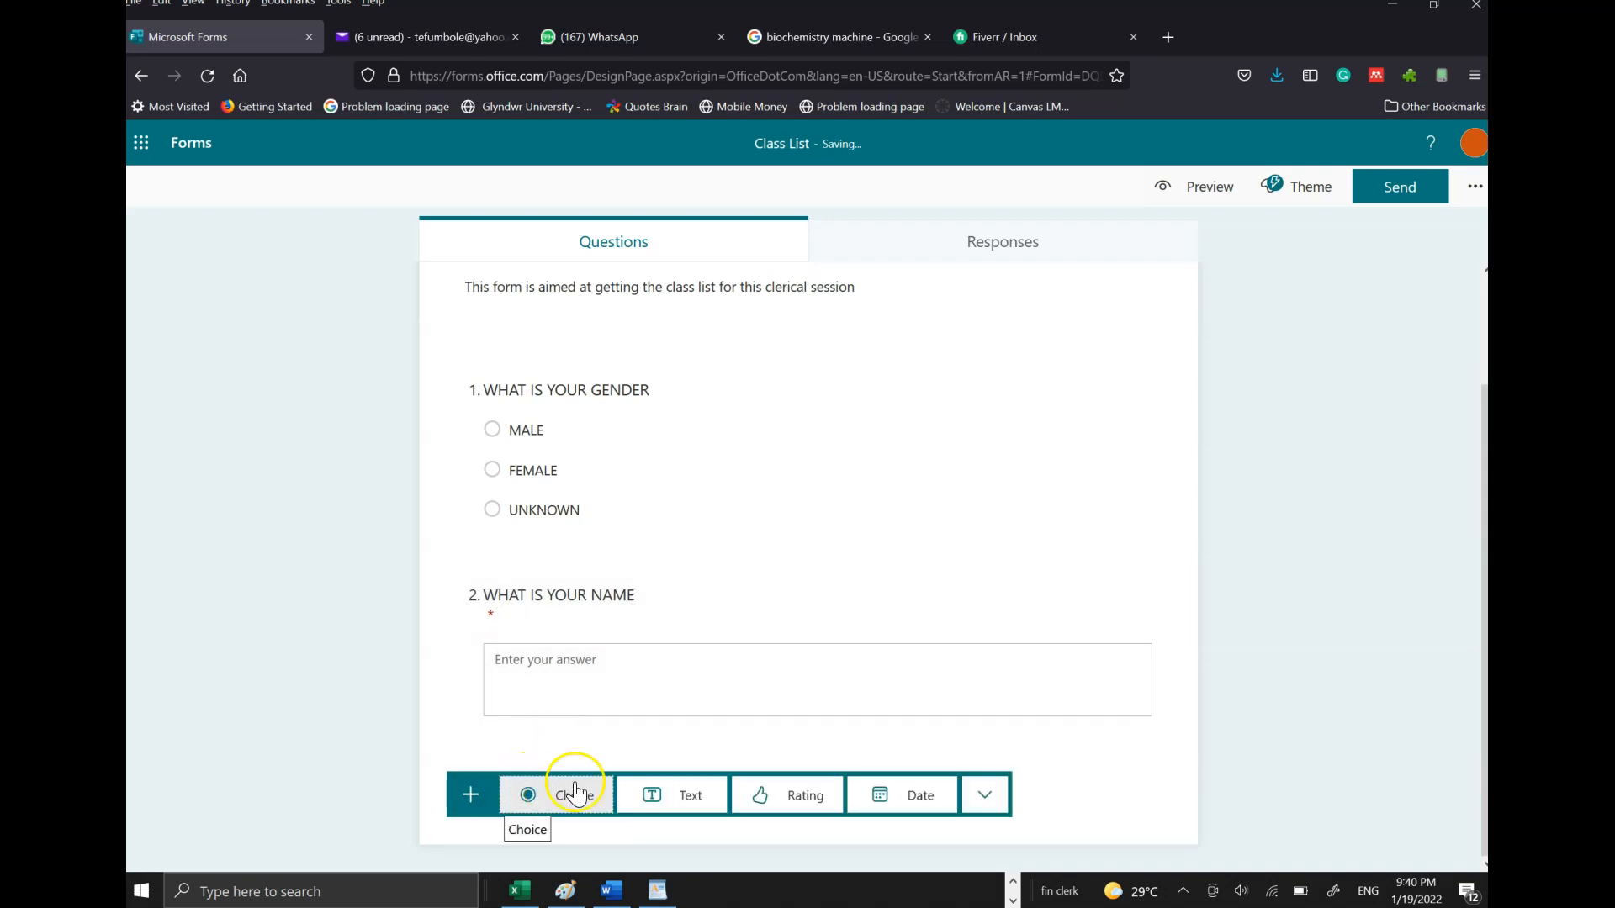
- Add rating question 3, settling on 5 levels with star symbols and Required on
click(805, 796)
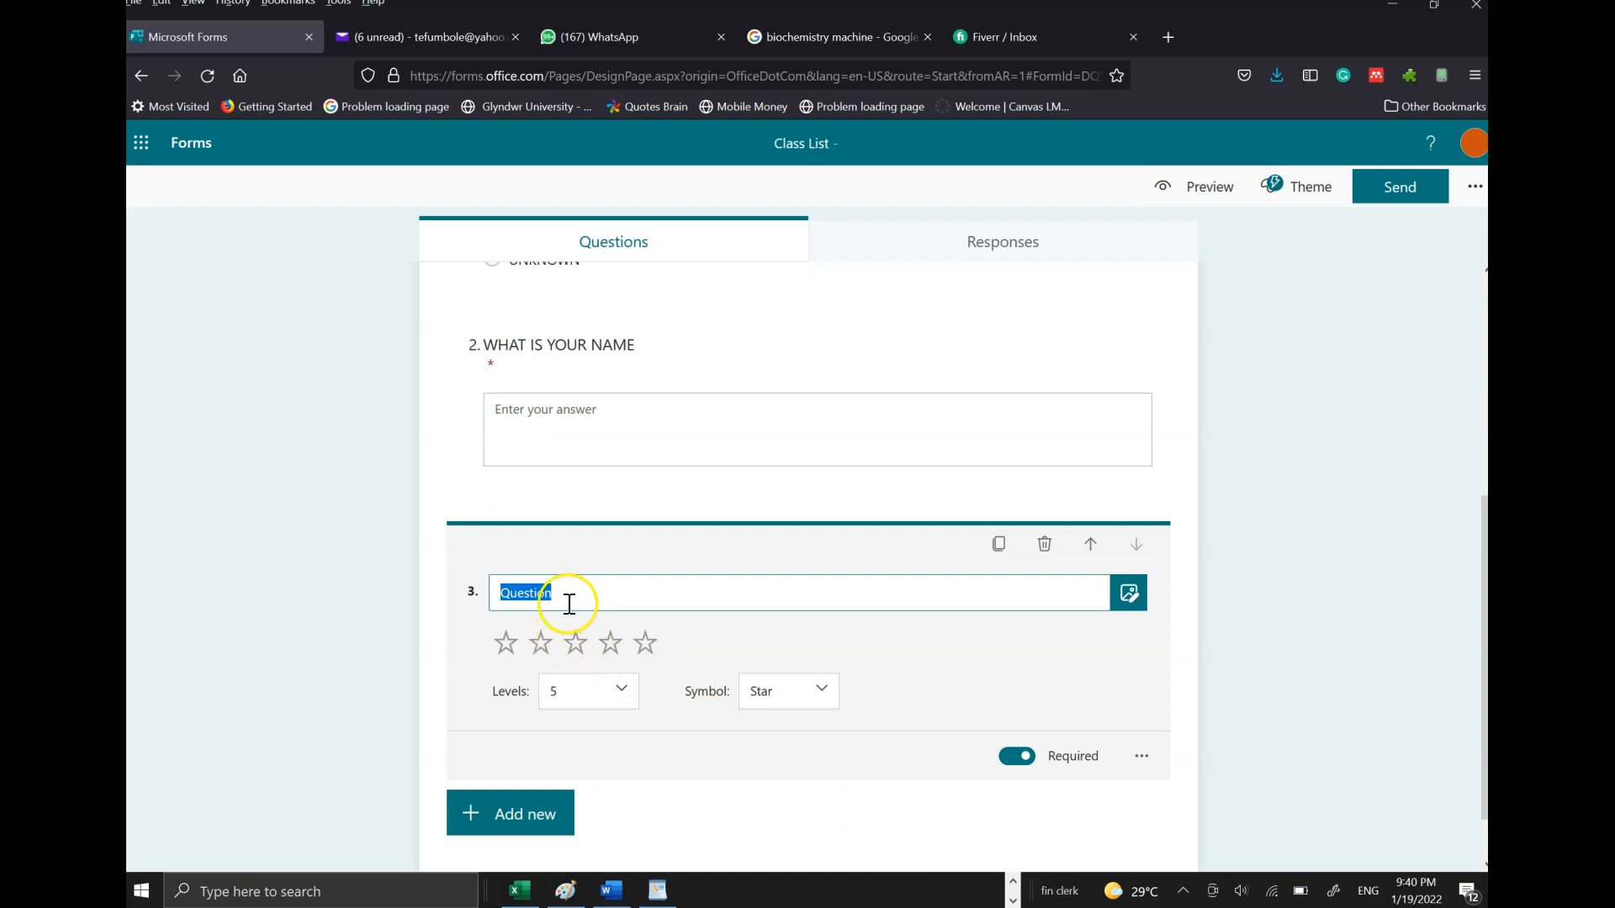
click(619, 691)
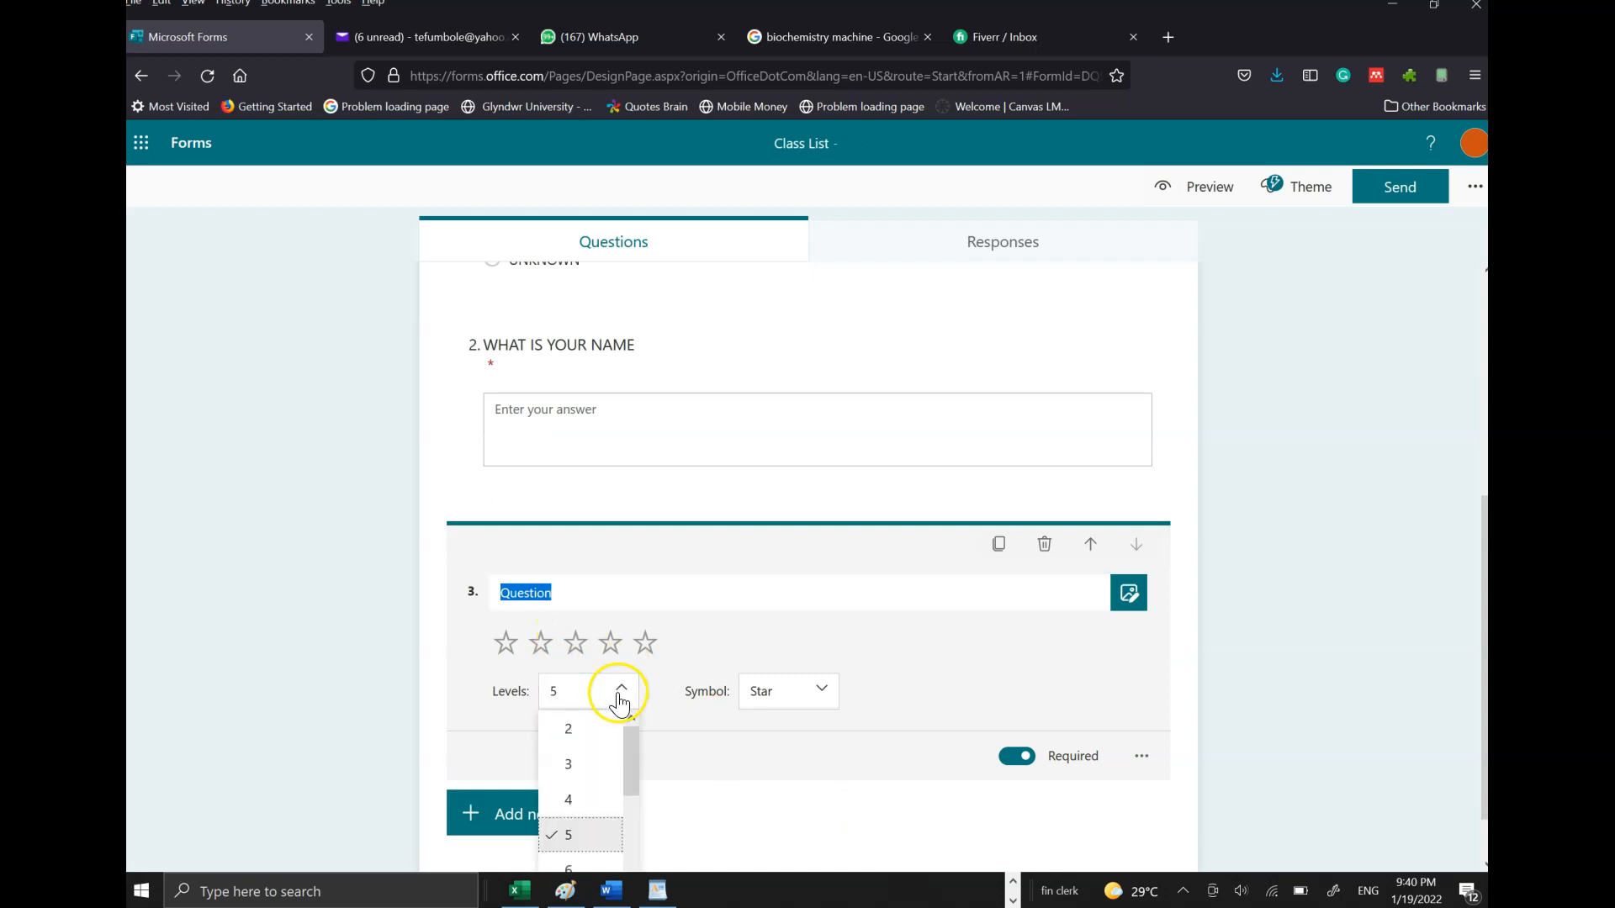
drag(632, 783, 618, 831)
click(577, 828)
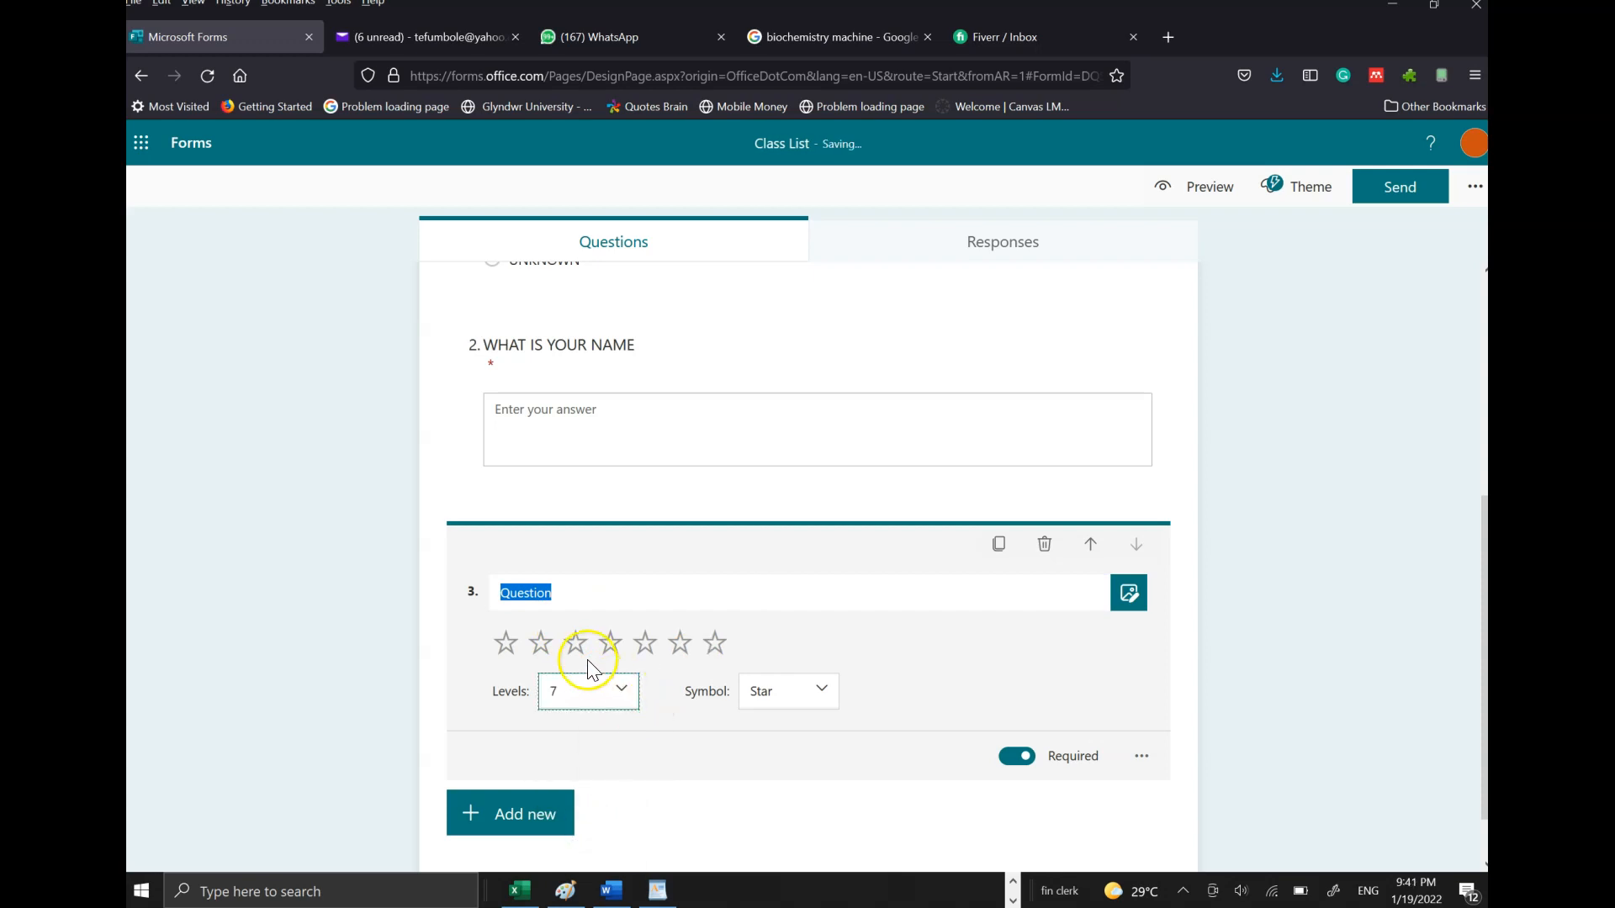
click(621, 691)
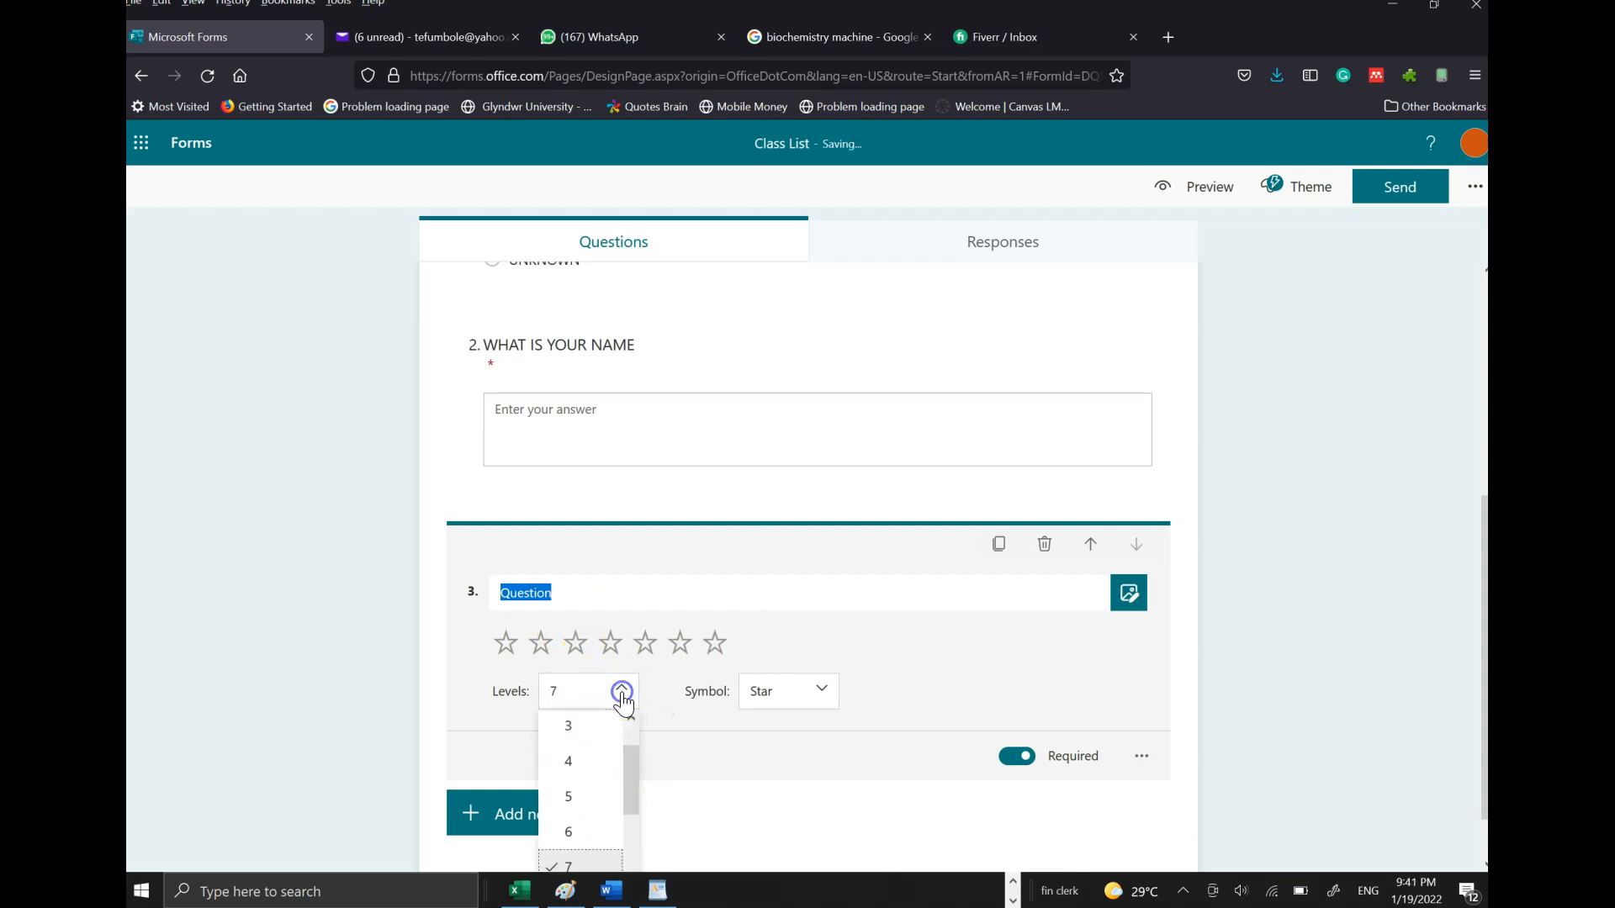
click(577, 788)
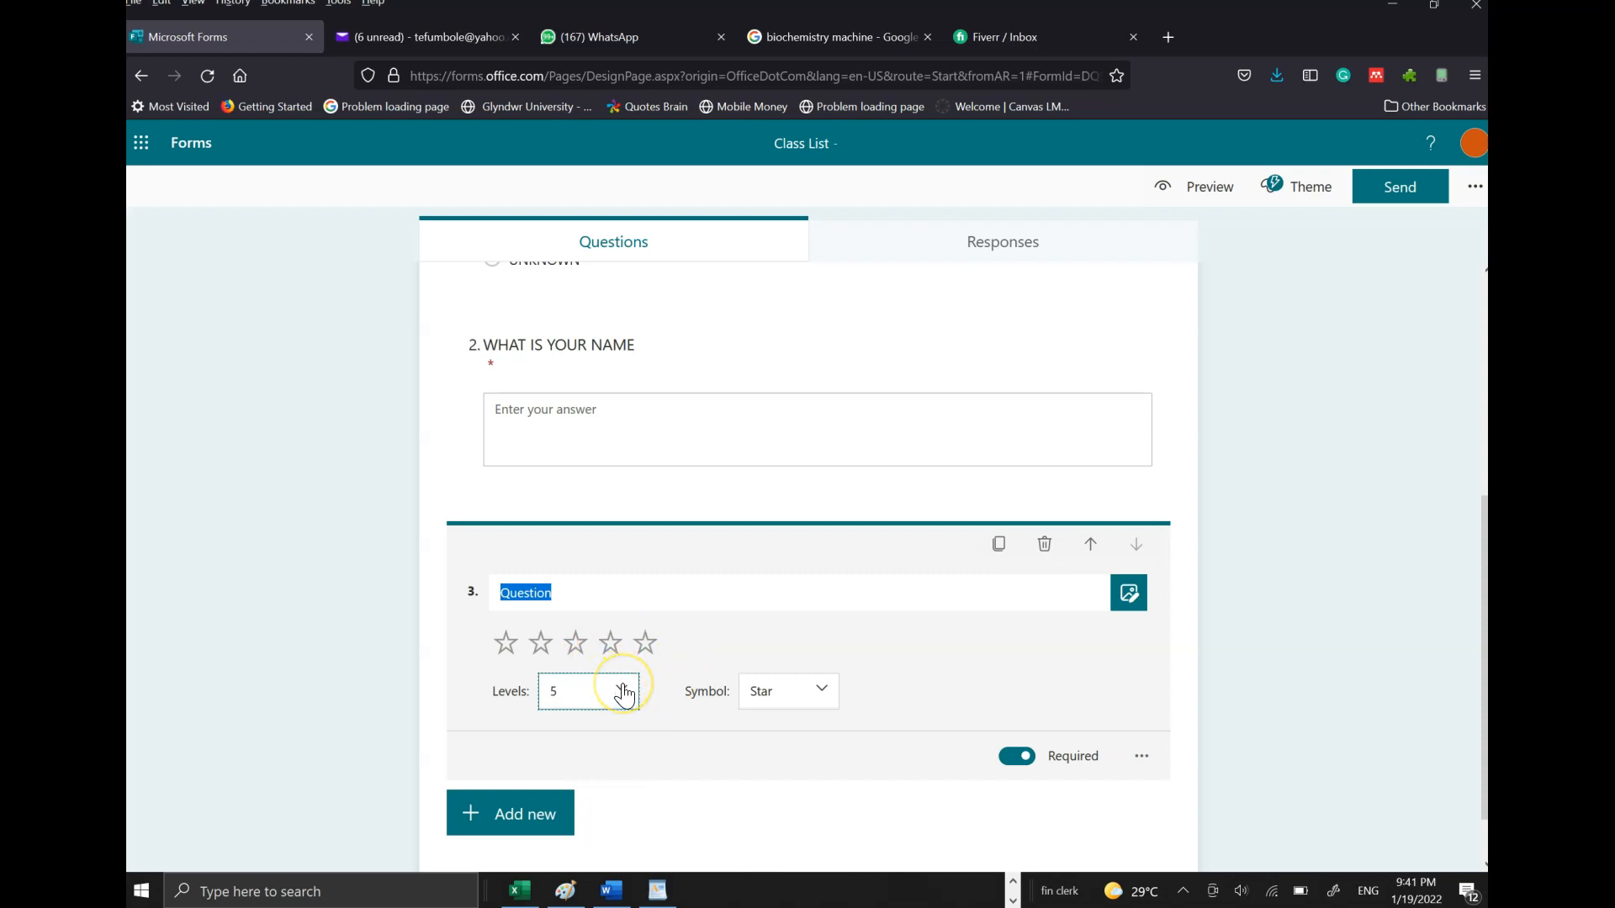
click(782, 693)
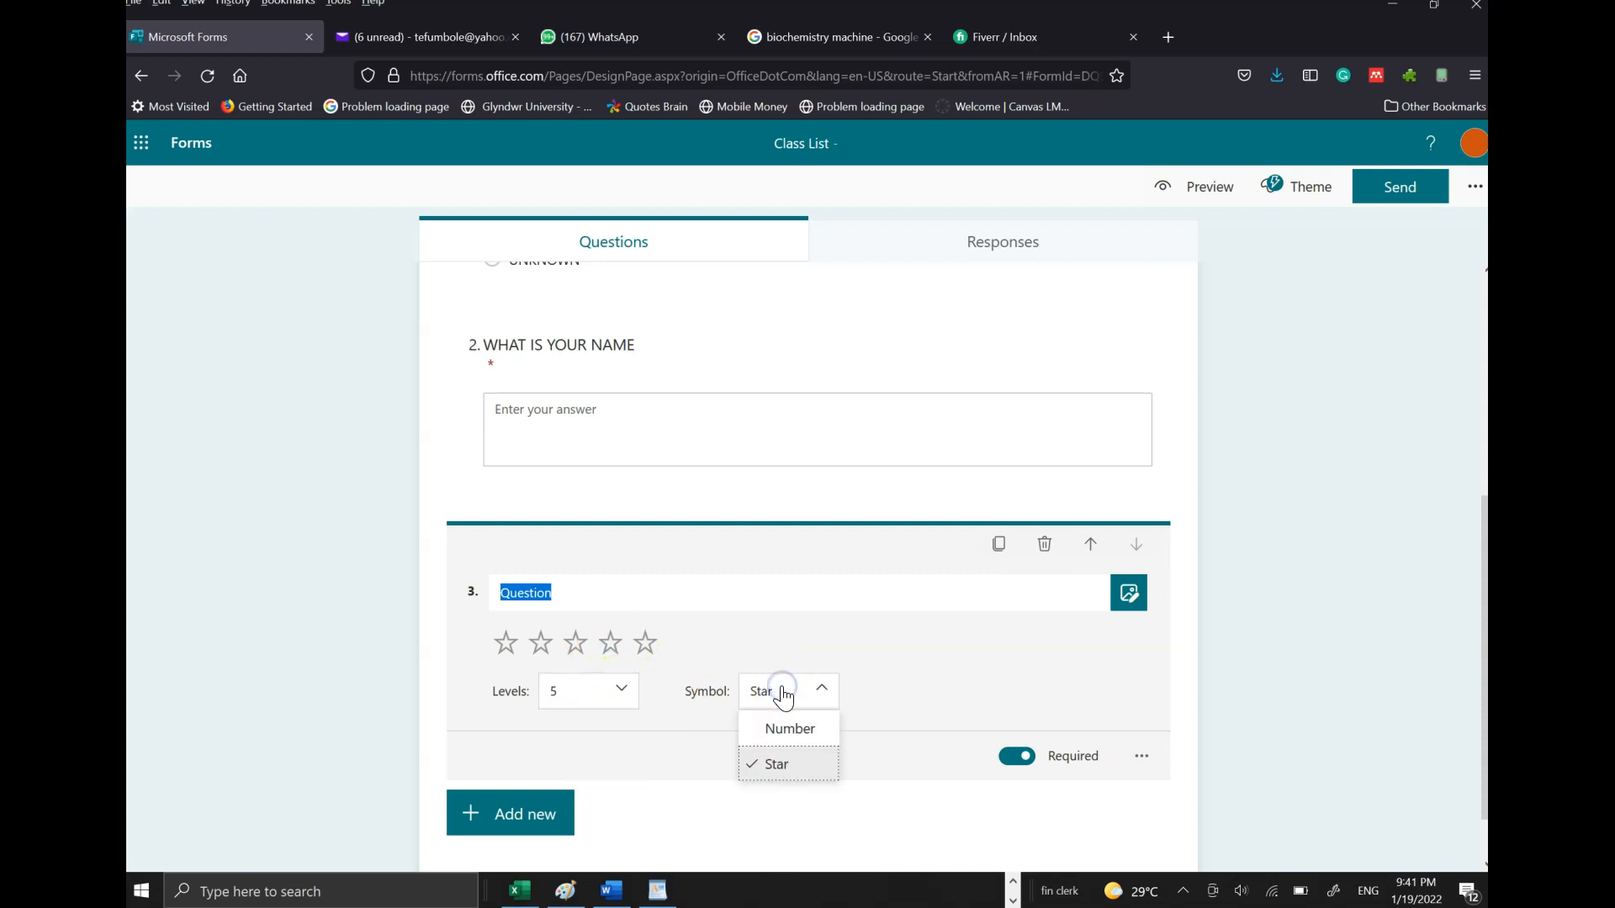
click(795, 731)
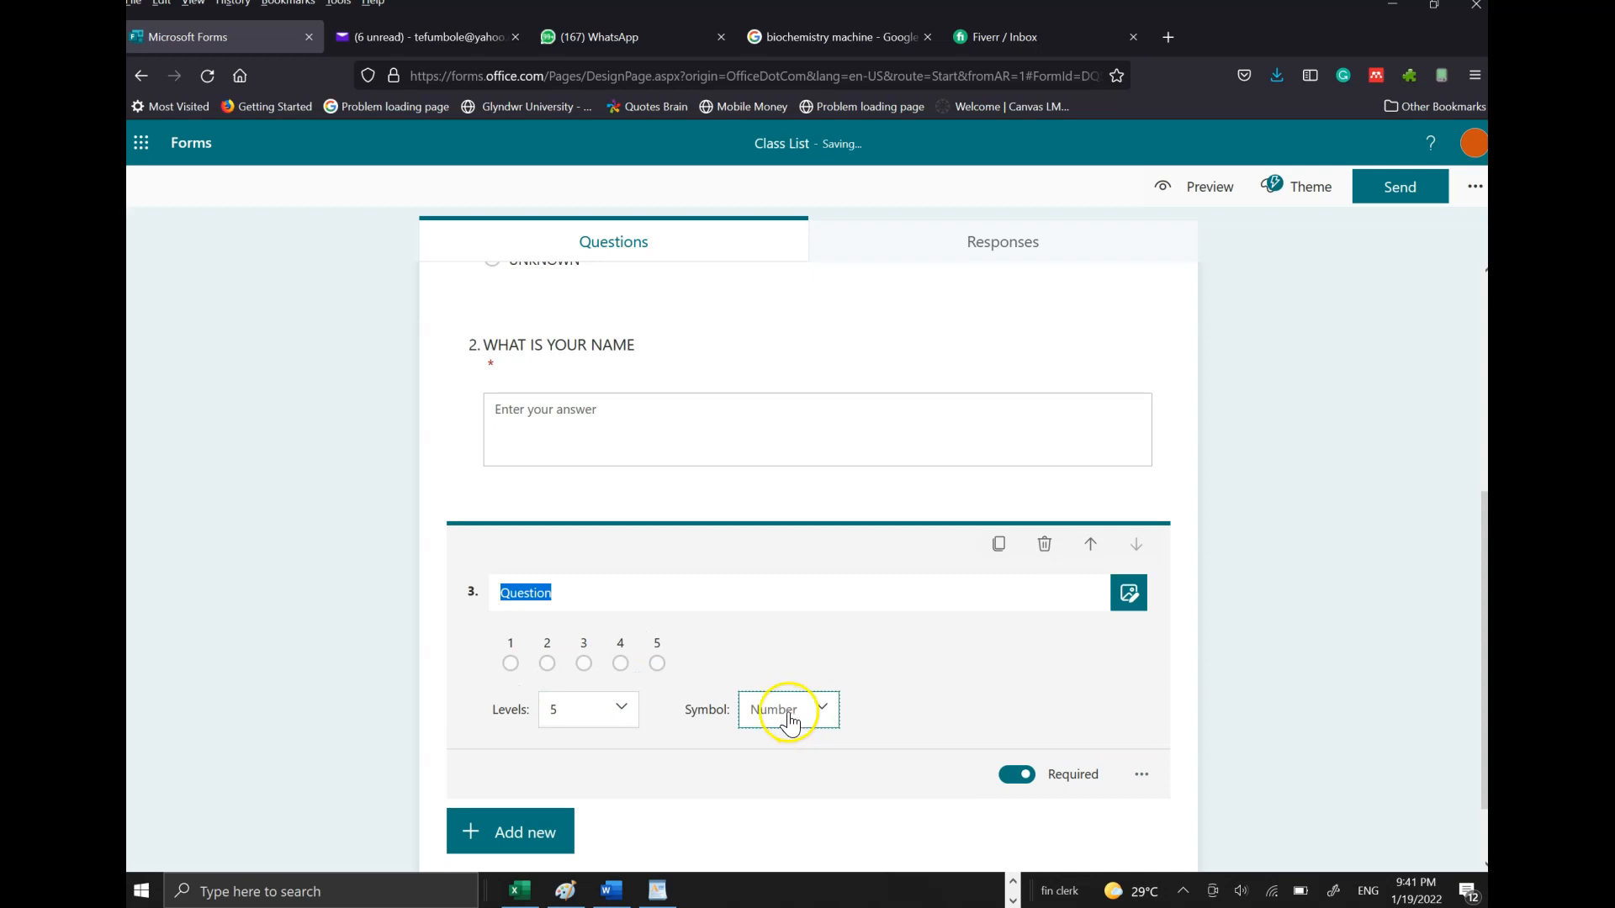
click(797, 713)
click(798, 786)
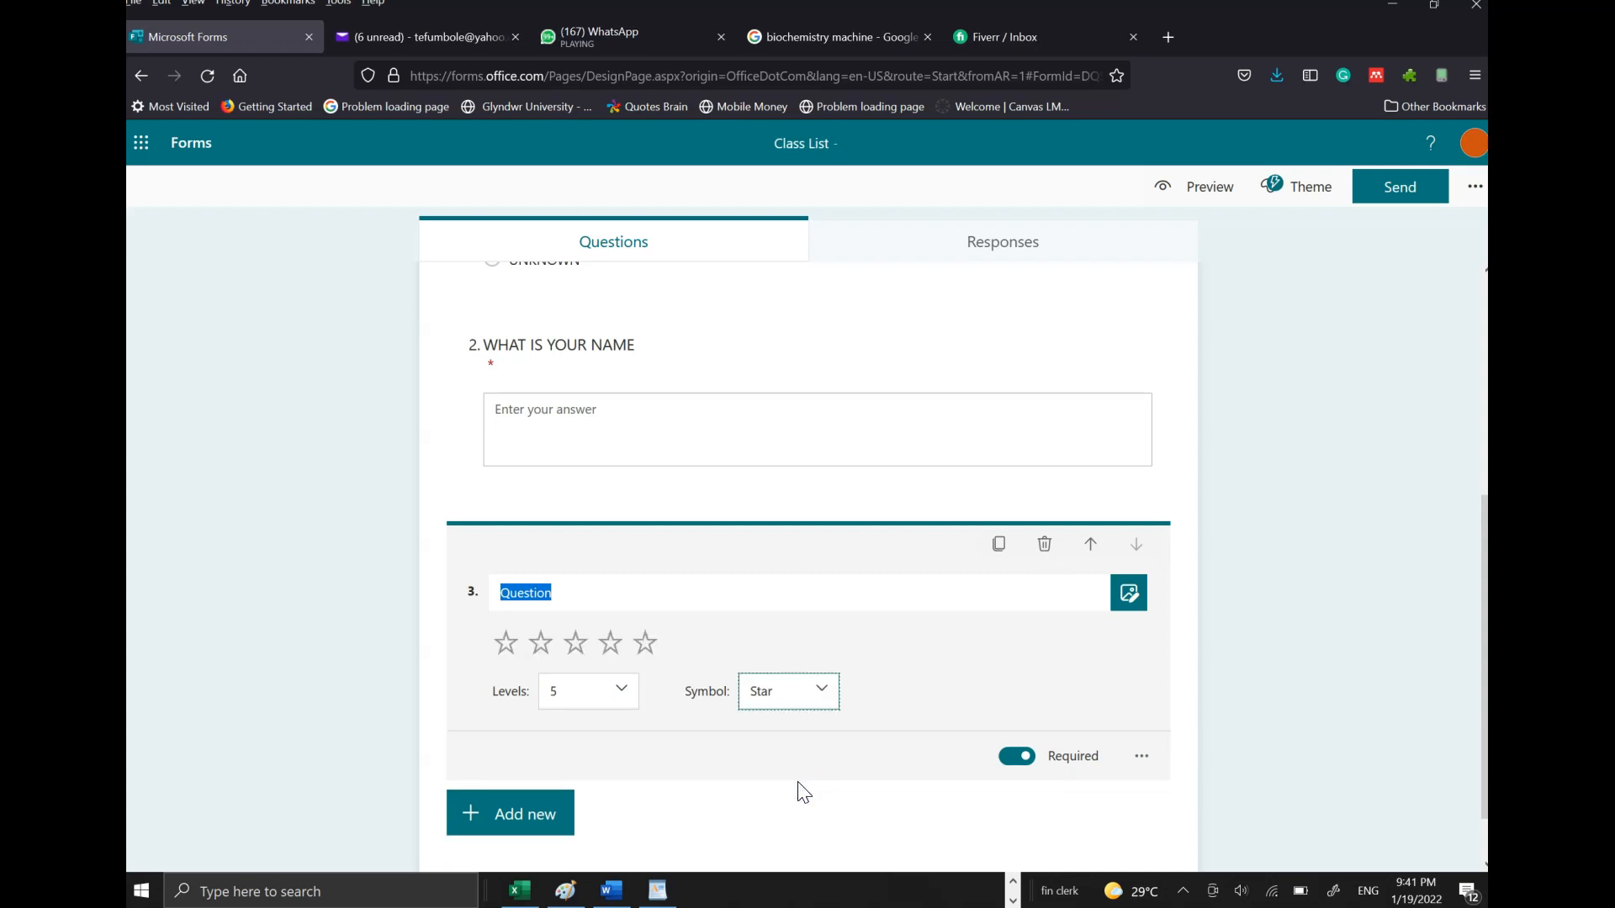
click(1020, 760)
click(1020, 762)
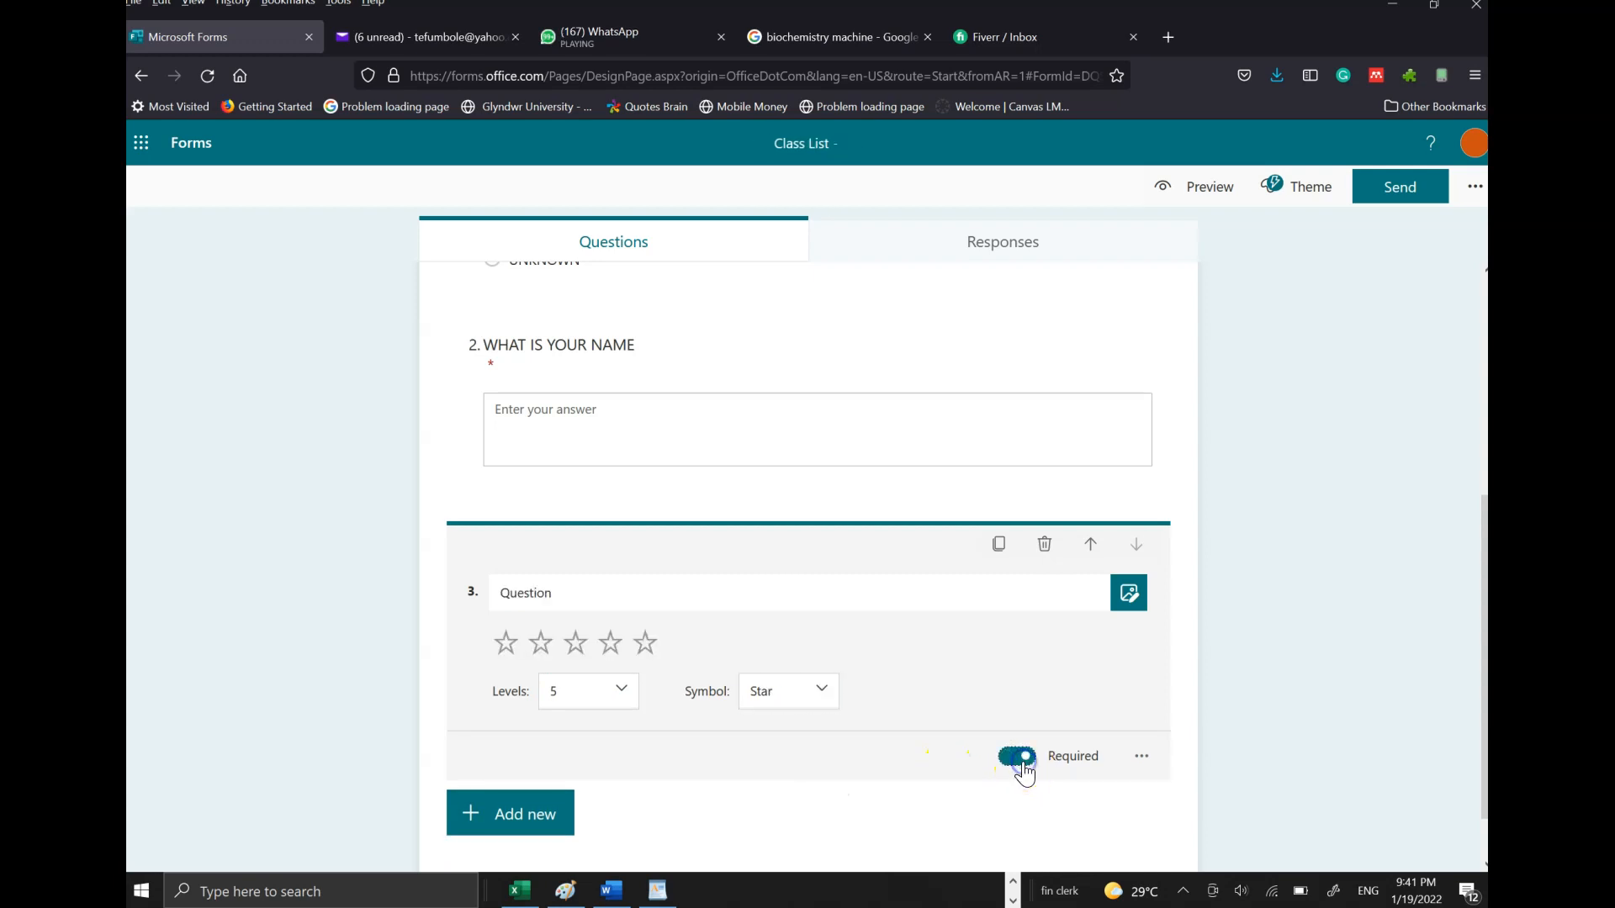
- Title question 3 'HOW DO YOU RATE THE COMPUTER CLASS'
click(1143, 758)
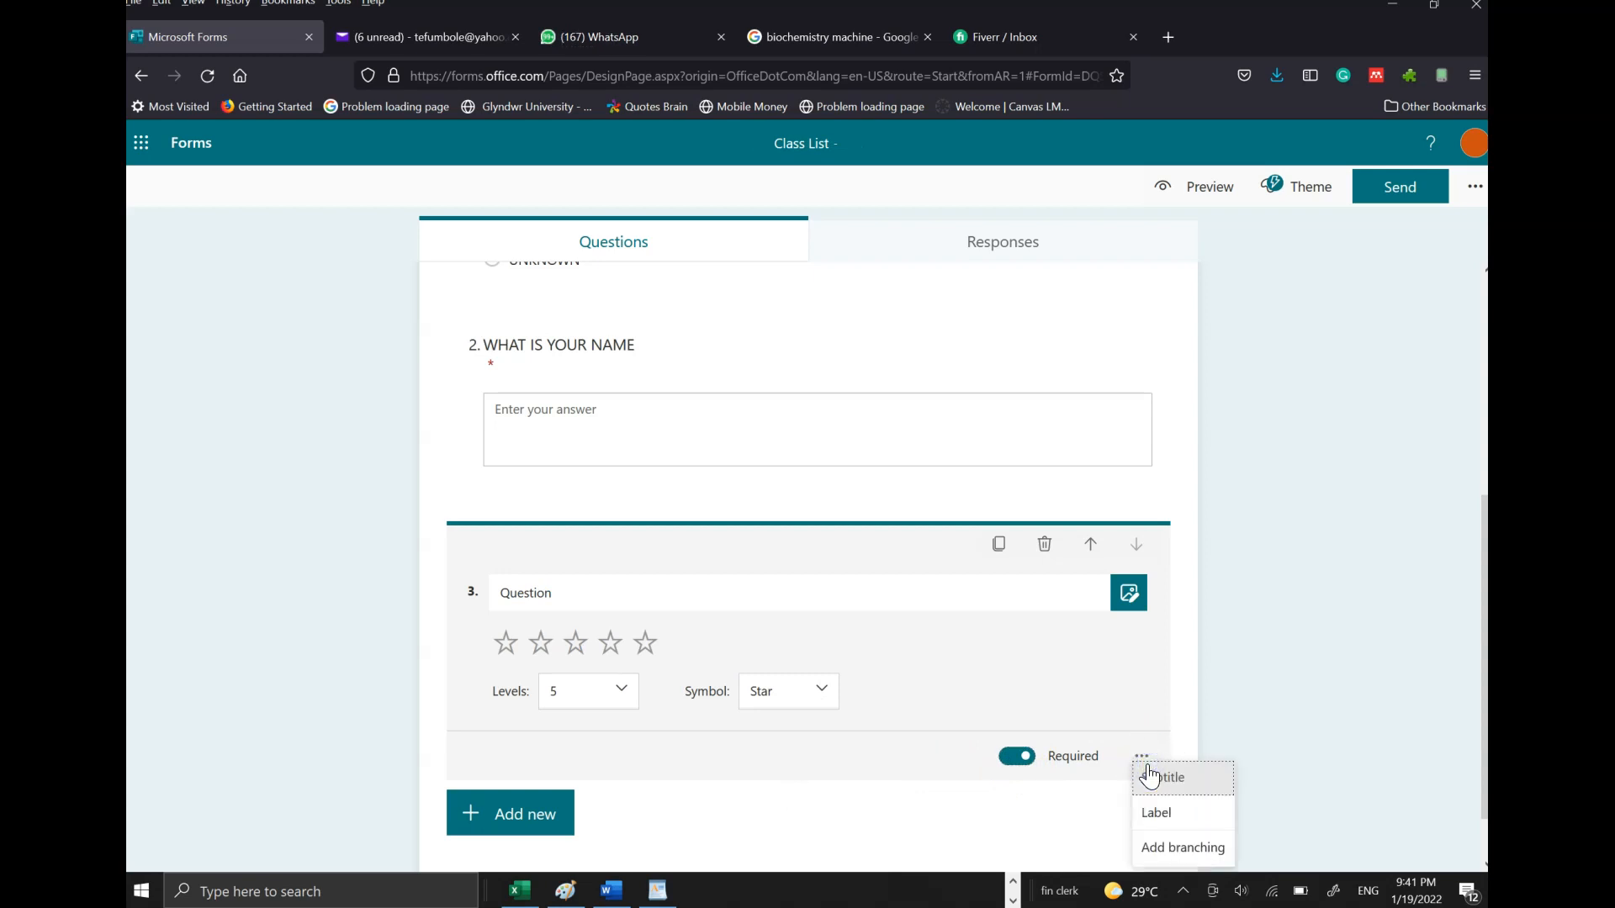
click(598, 592)
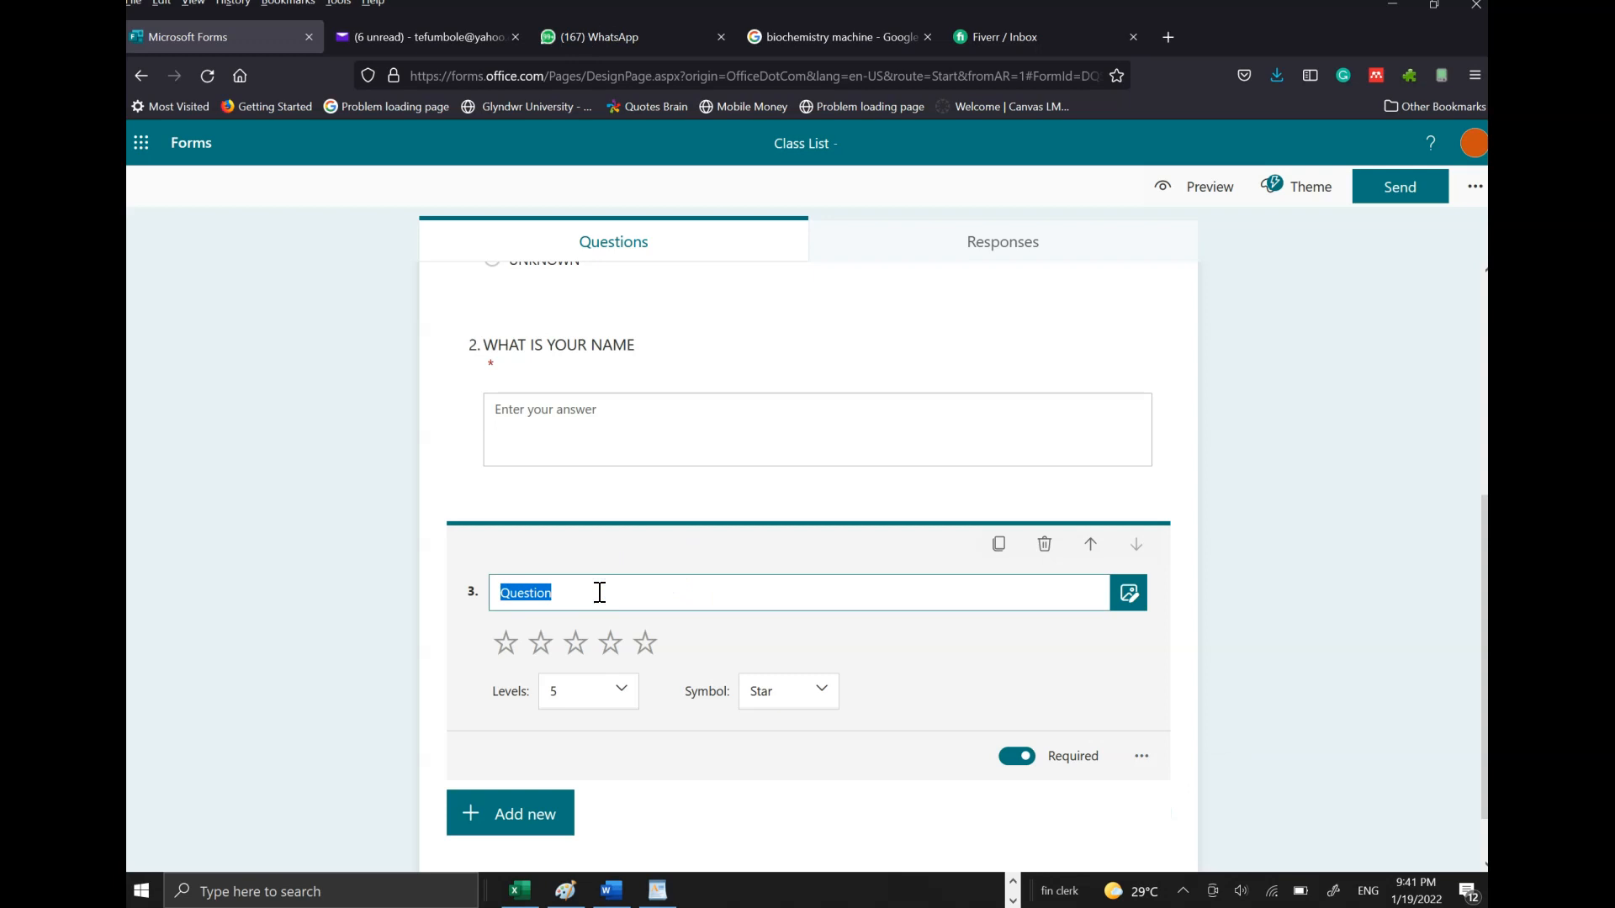
text(HOW)
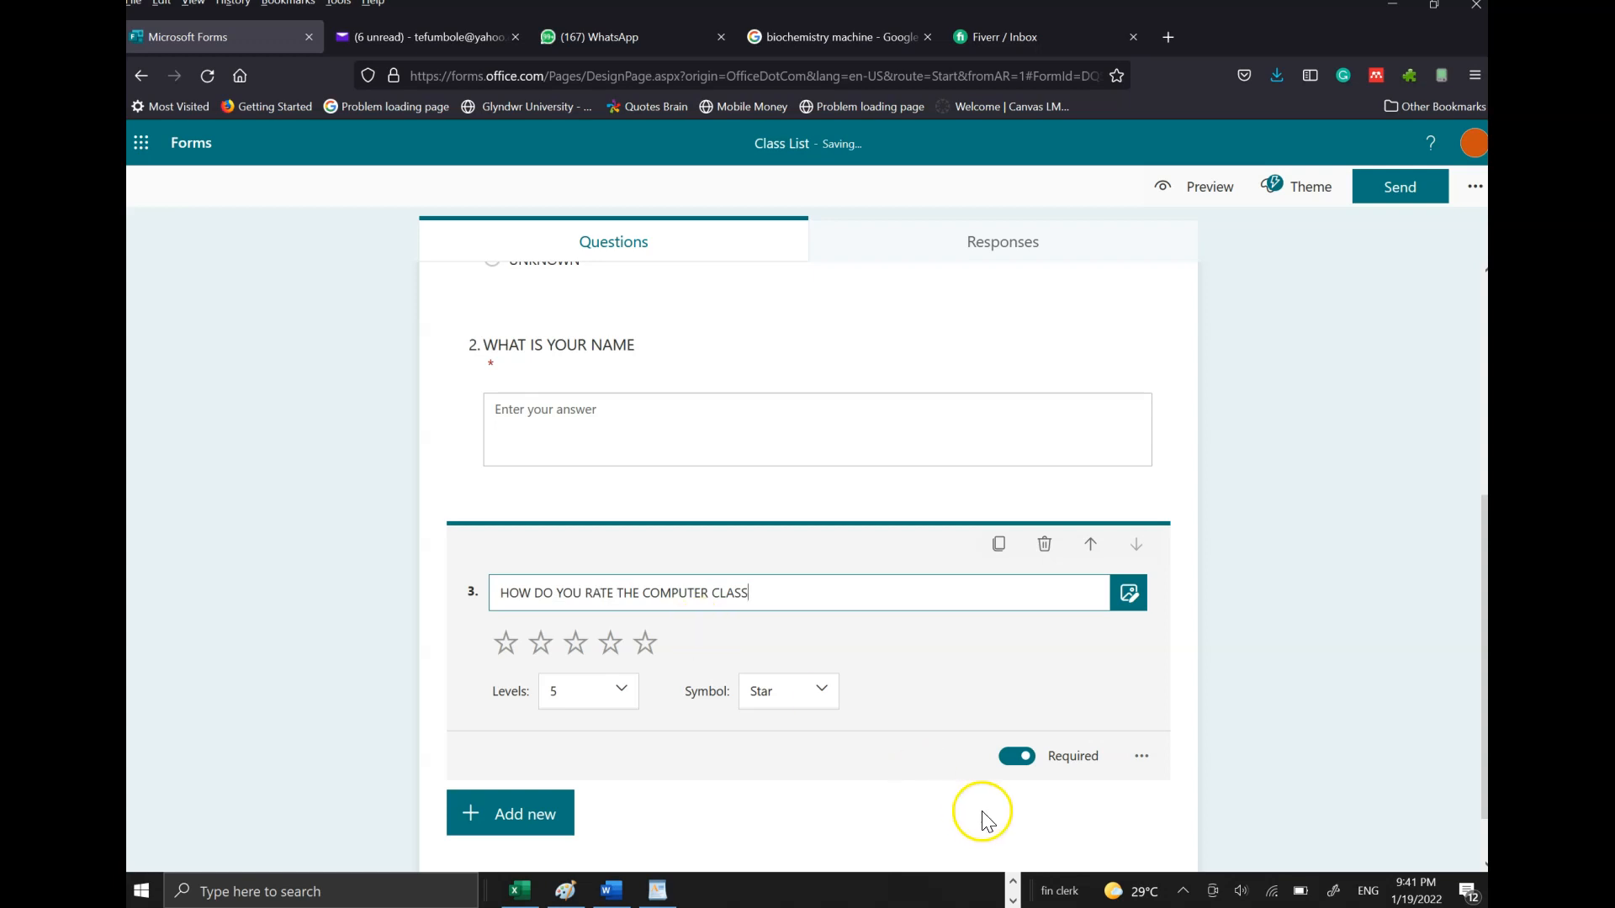
drag(1486, 572, 1485, 575)
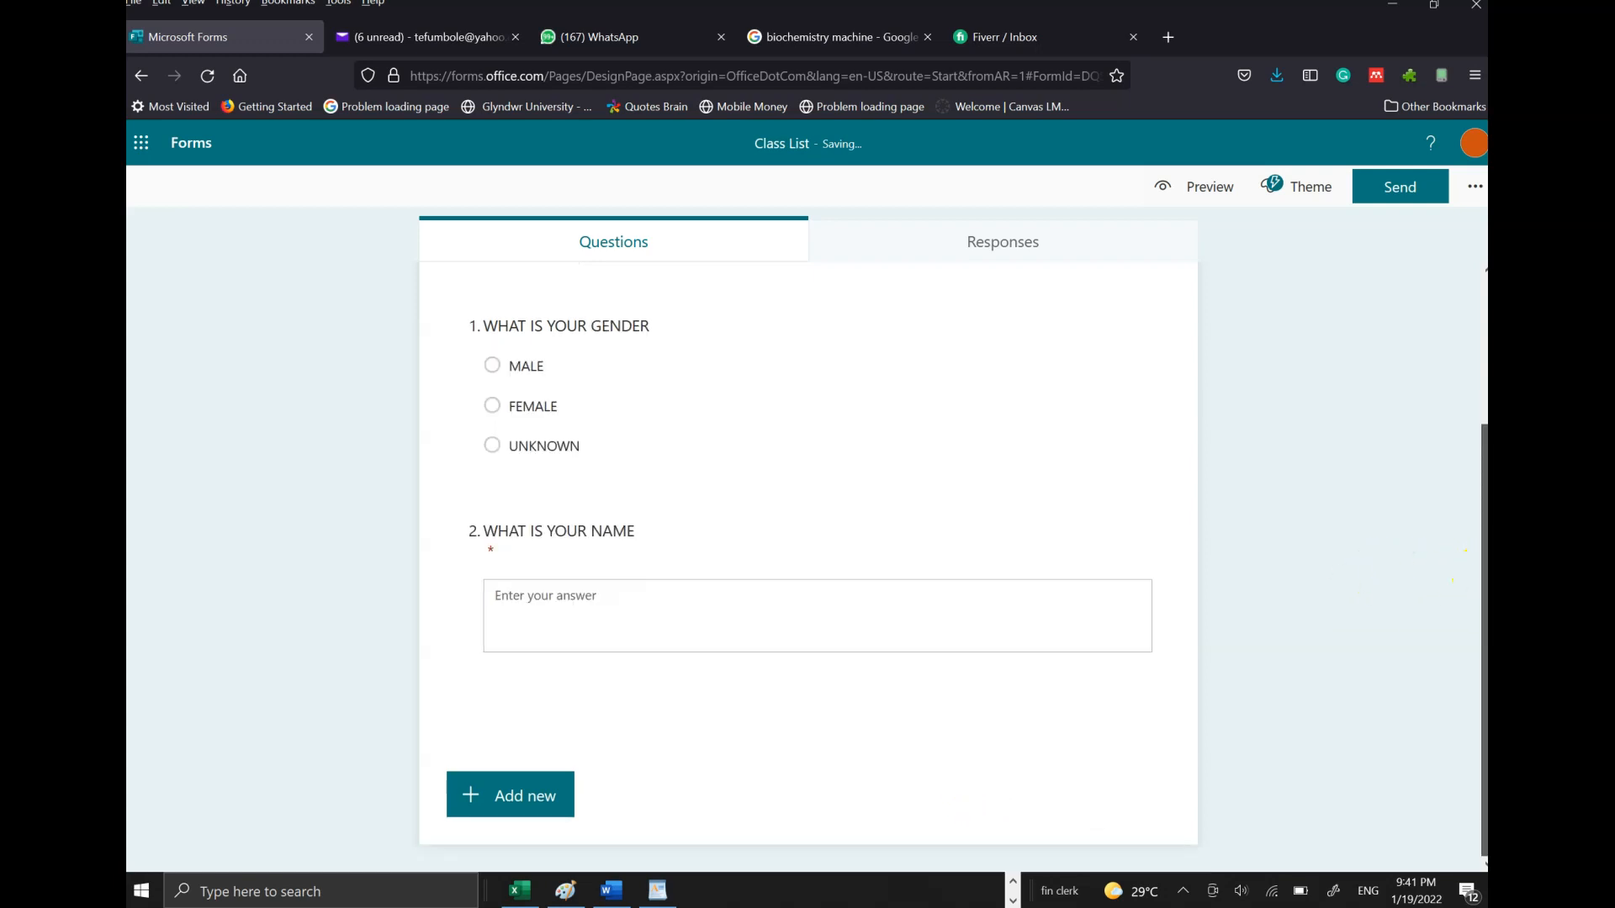
click(526, 805)
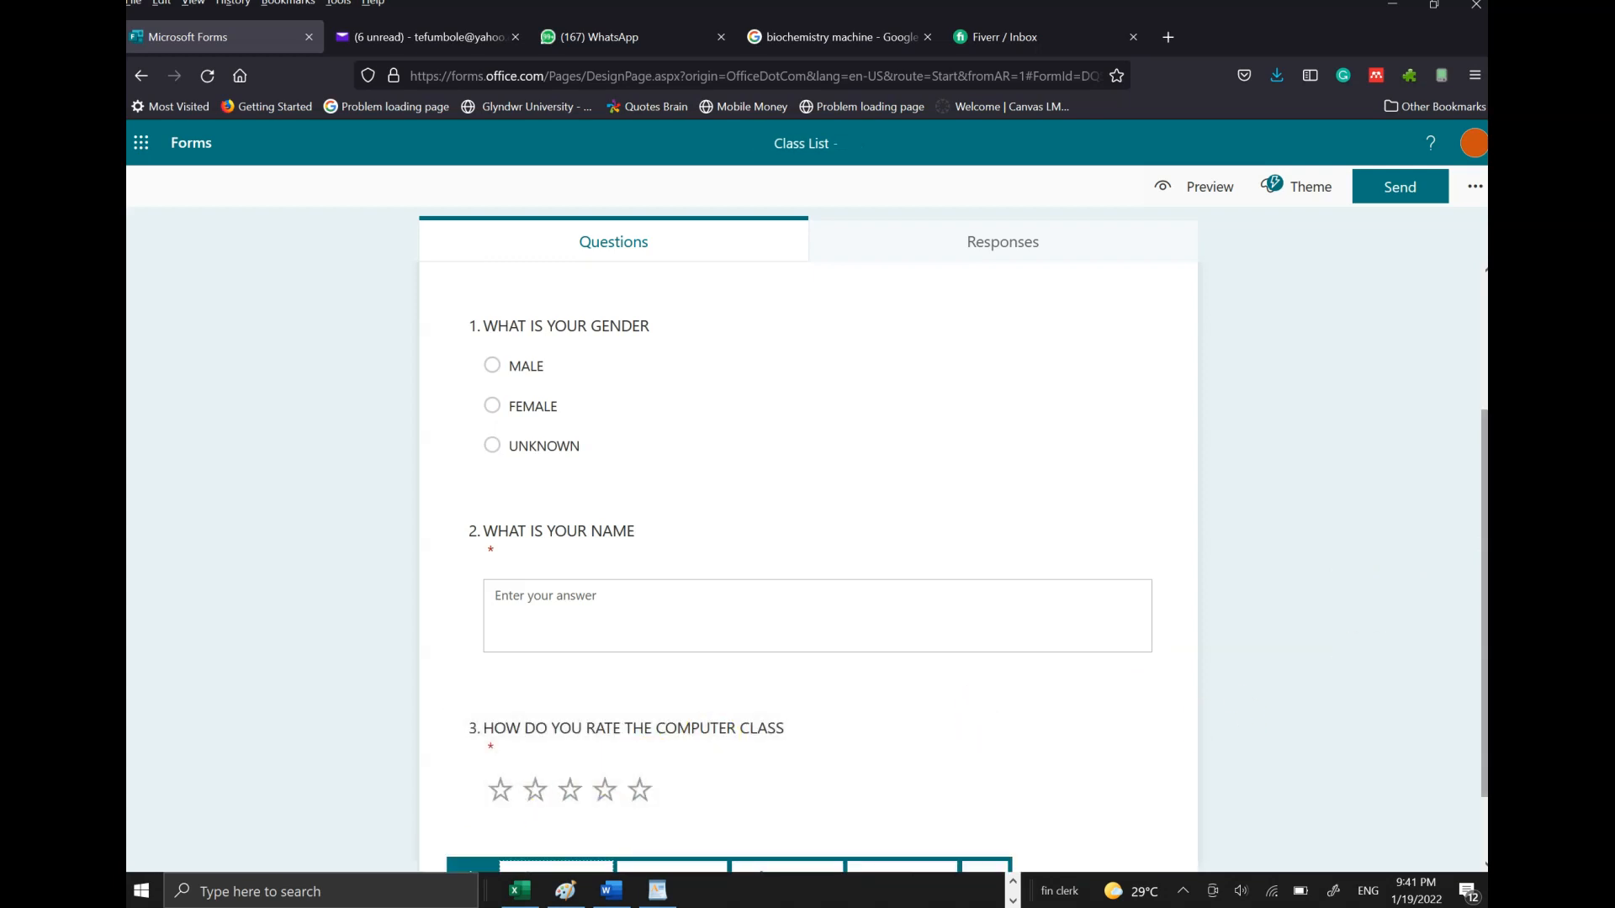
- Add required date question 4 titled 'WHEN DID YOU GRADUATE'
scroll(789, 757, down, 1)
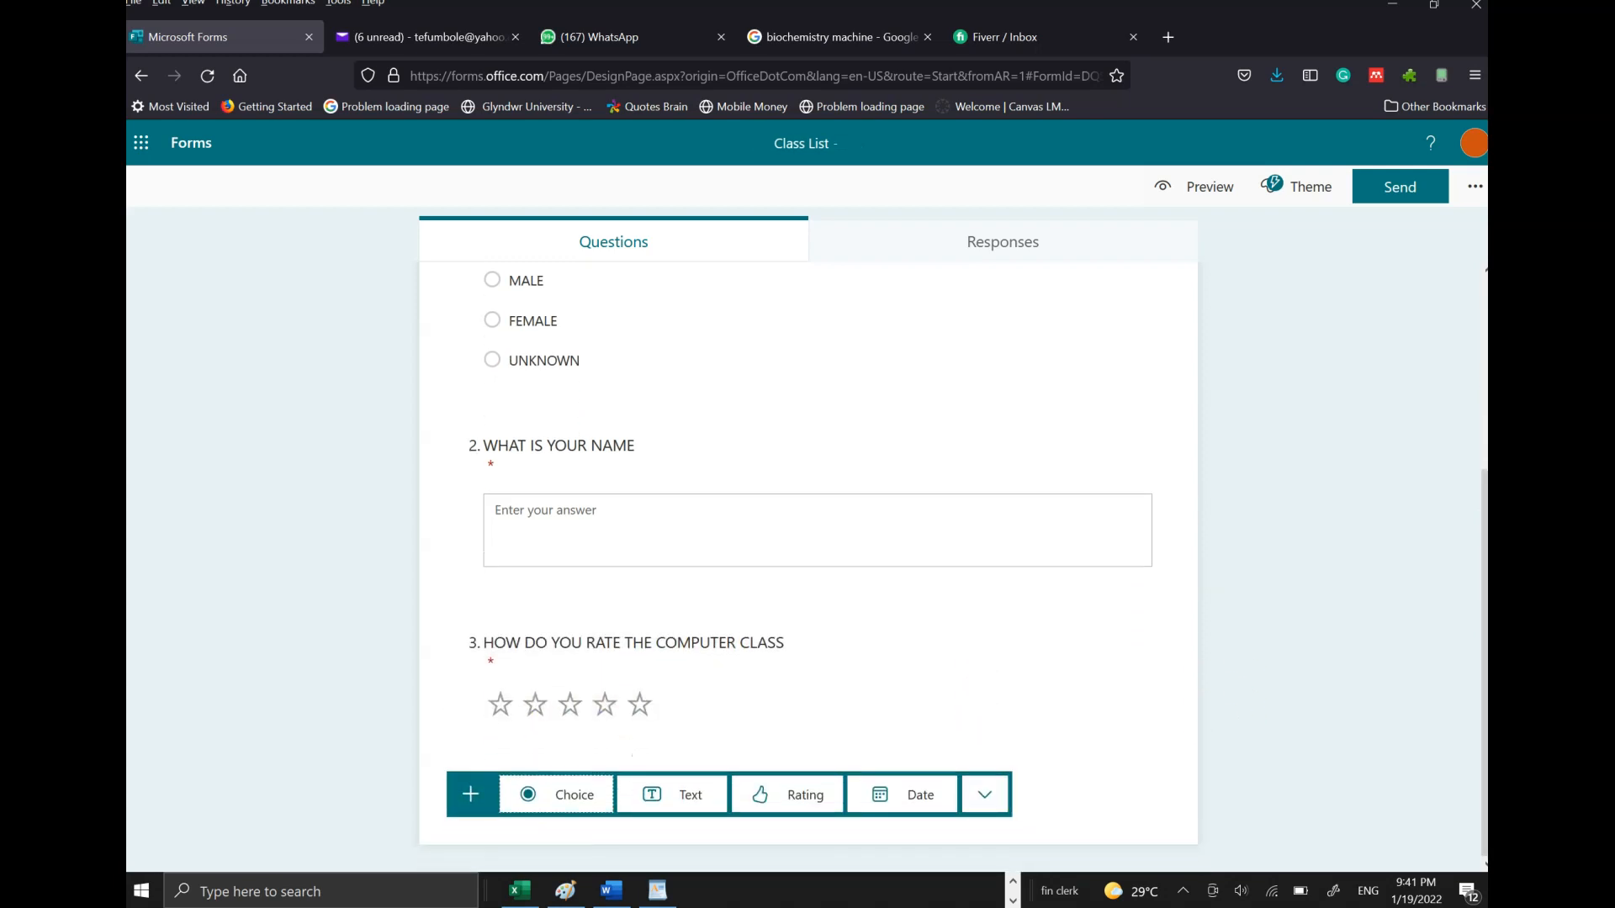
click(917, 809)
click(697, 653)
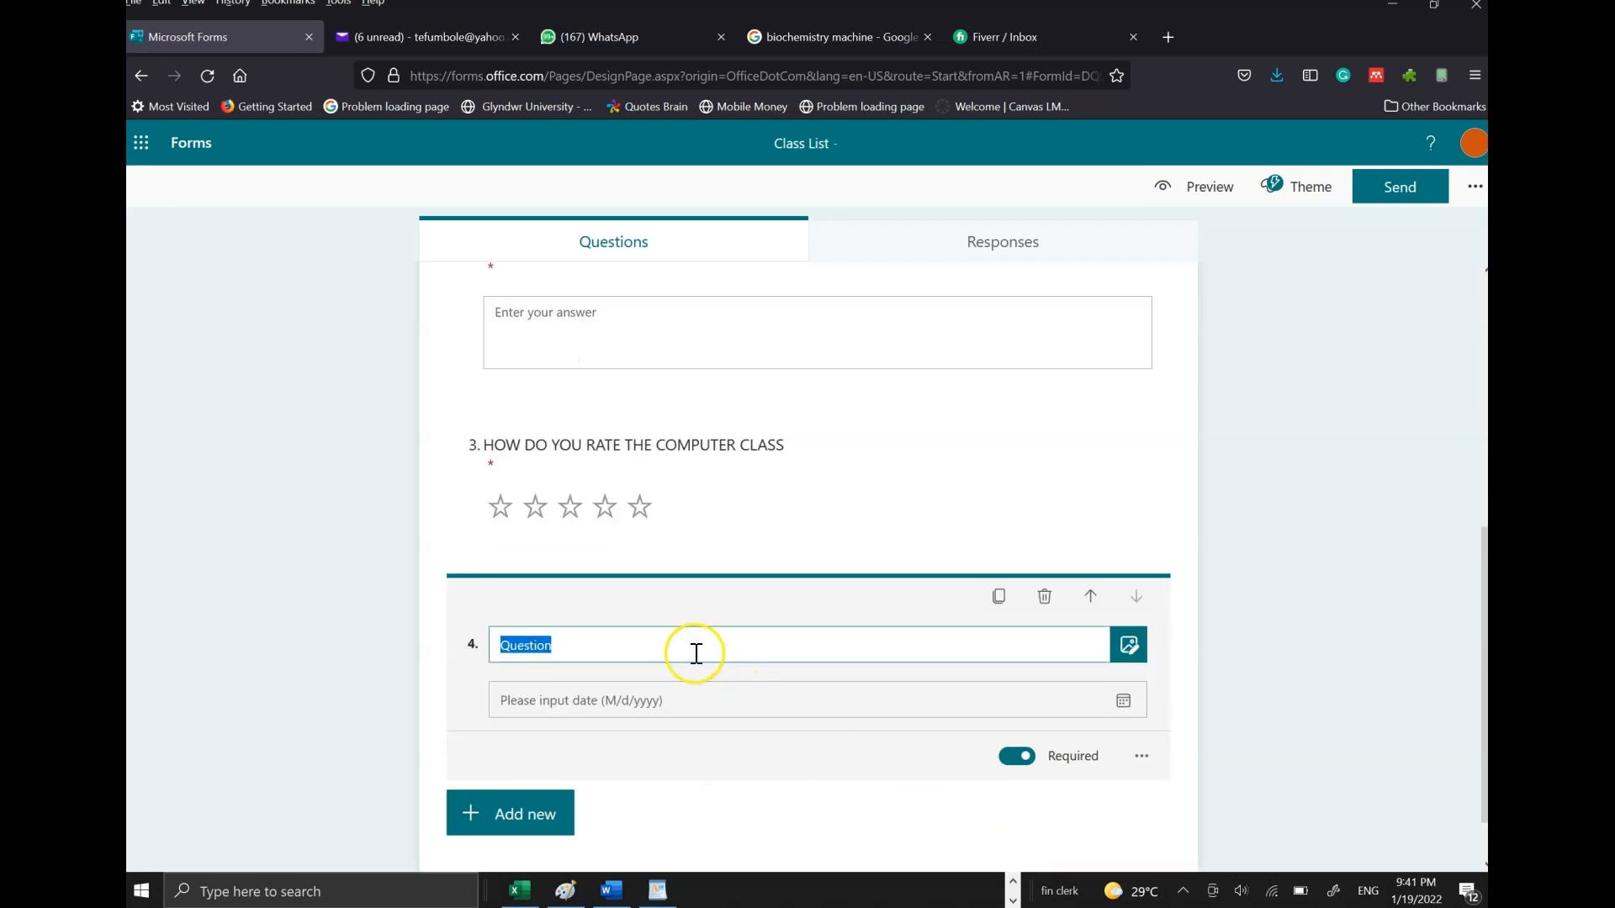
text(wHEN)
key(BackSpace)
key(BackSpace)
key(BackSpace)
key(BackSpace)
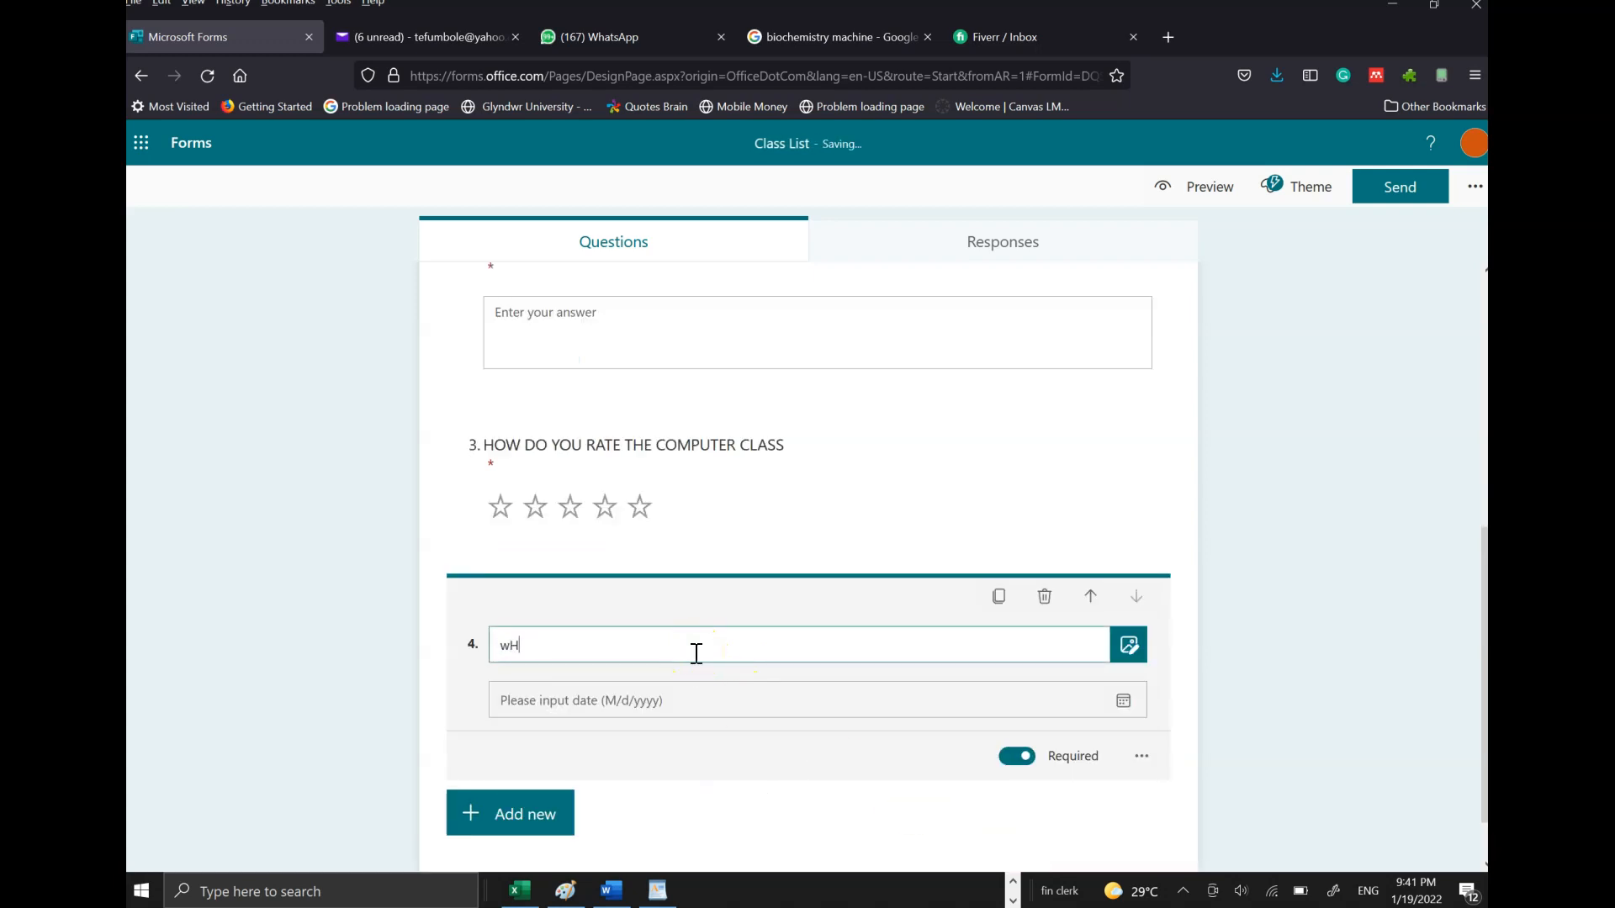
text(WHEN)
text( WILL YOU G)
key(BackSpace)
key(BackSpace)
key(BackSpace)
key(BackSpace)
text(DID YOU GRADUATE)
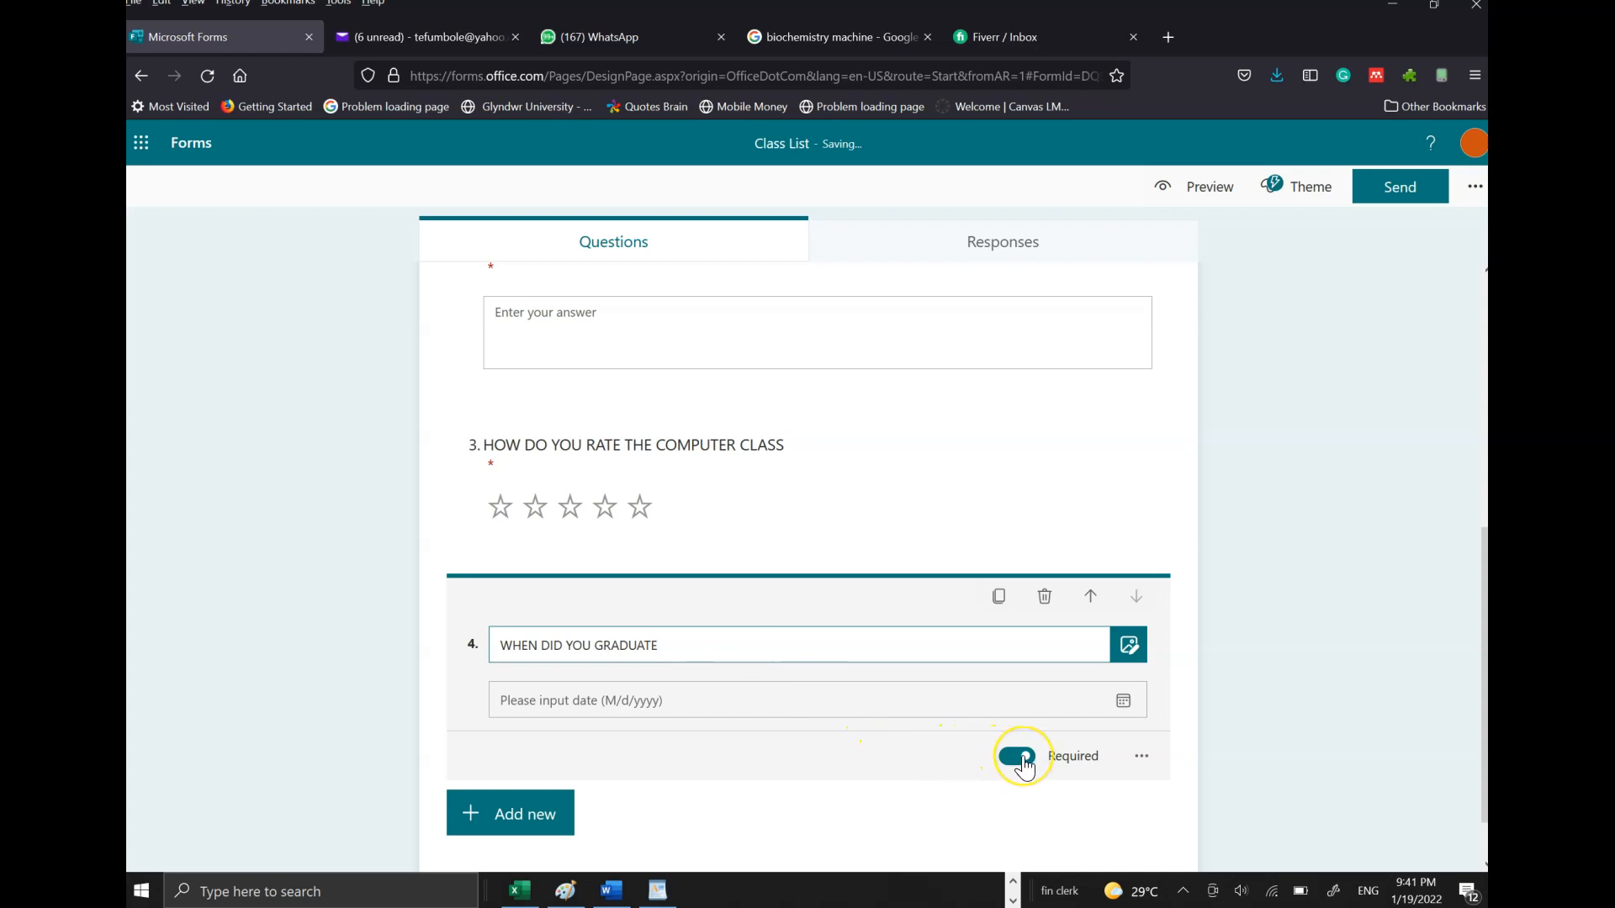
click(1123, 703)
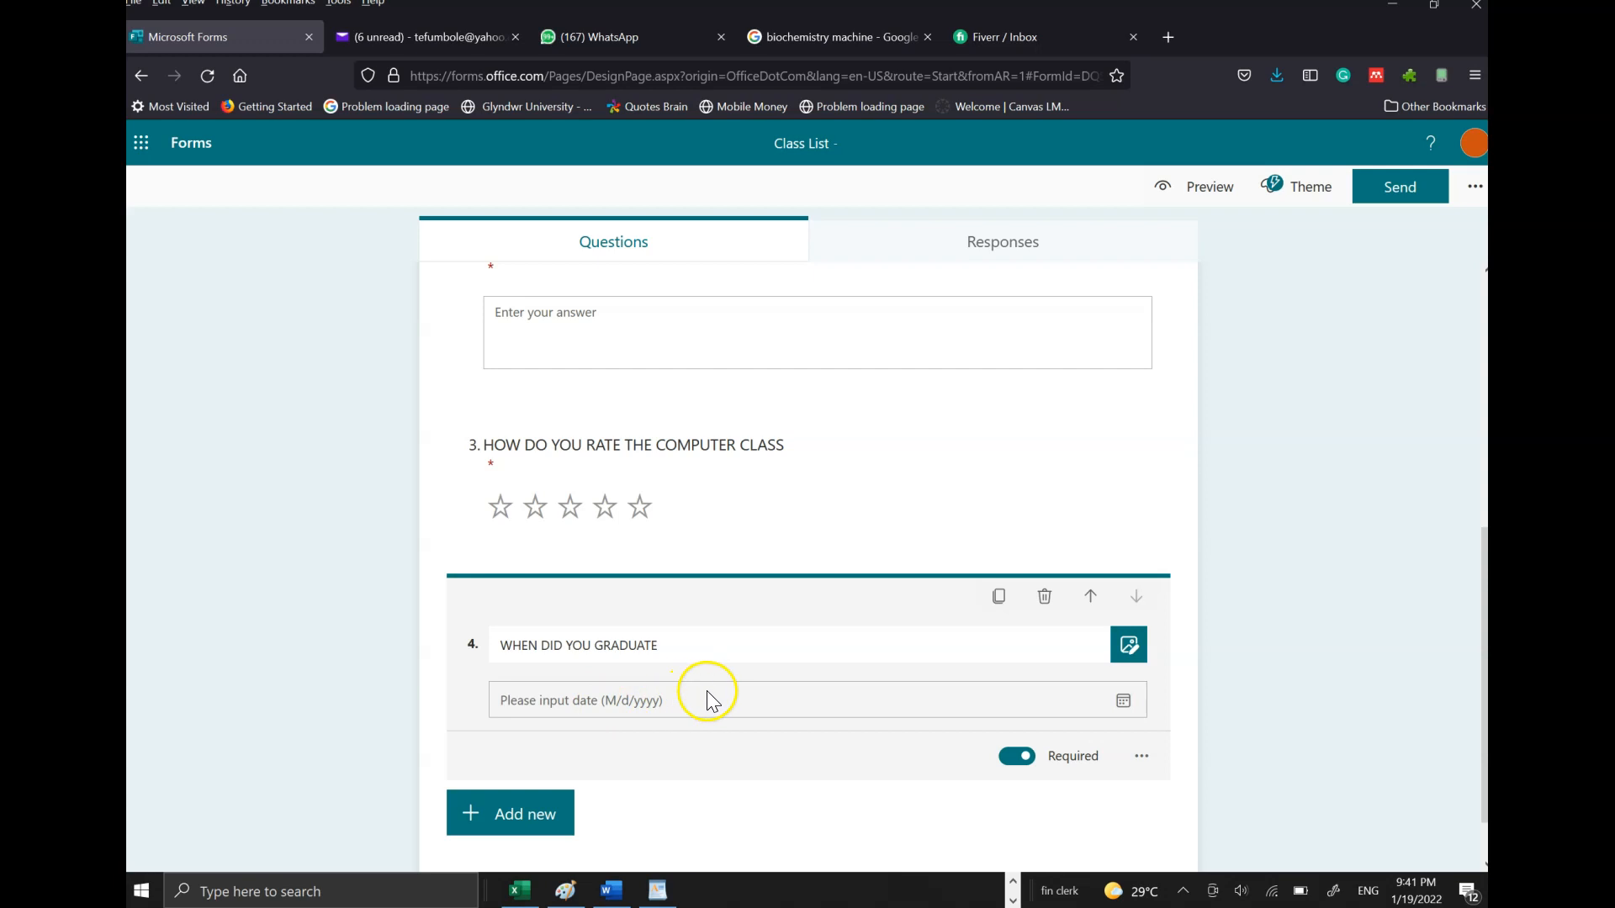
- Browse the further question types, then collapse question 4 without adding another
click(527, 816)
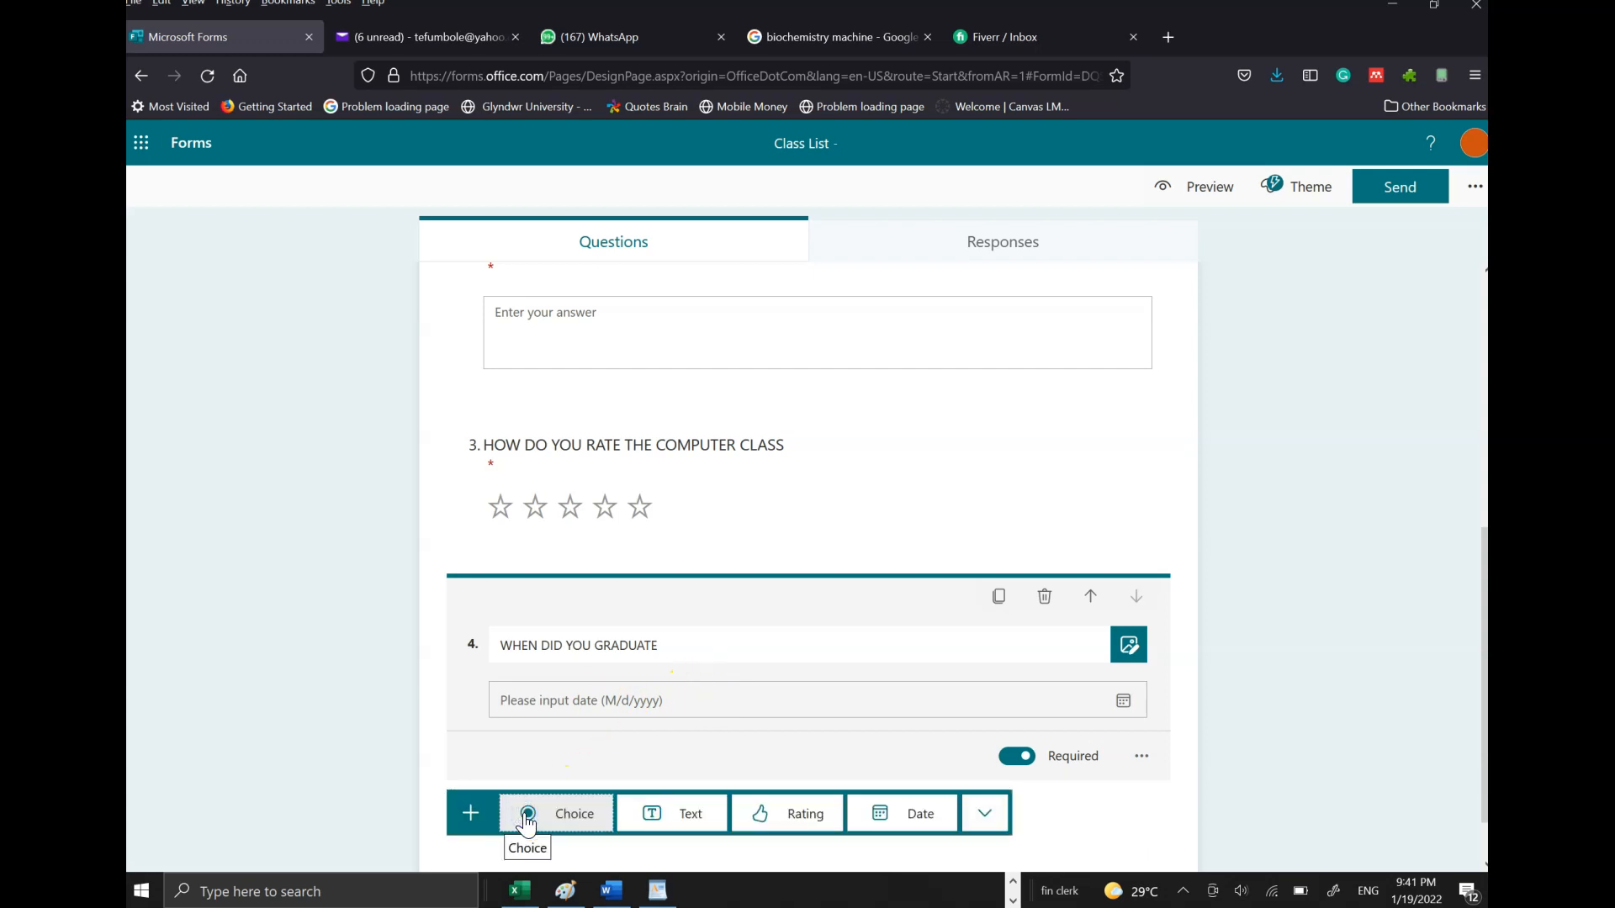
click(984, 814)
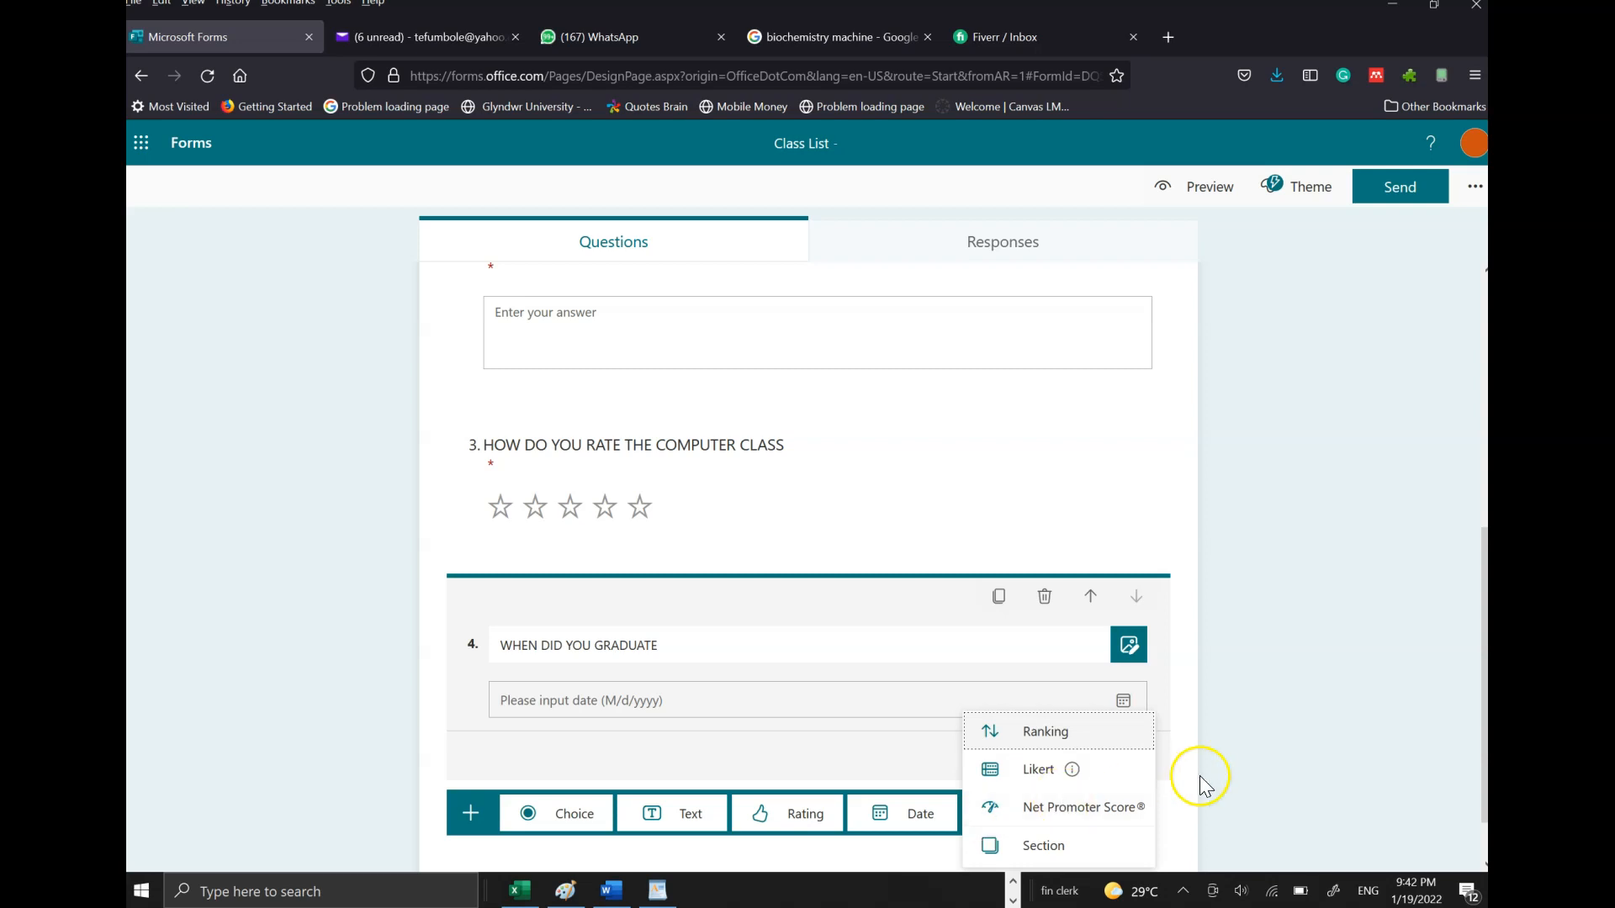
click(1484, 594)
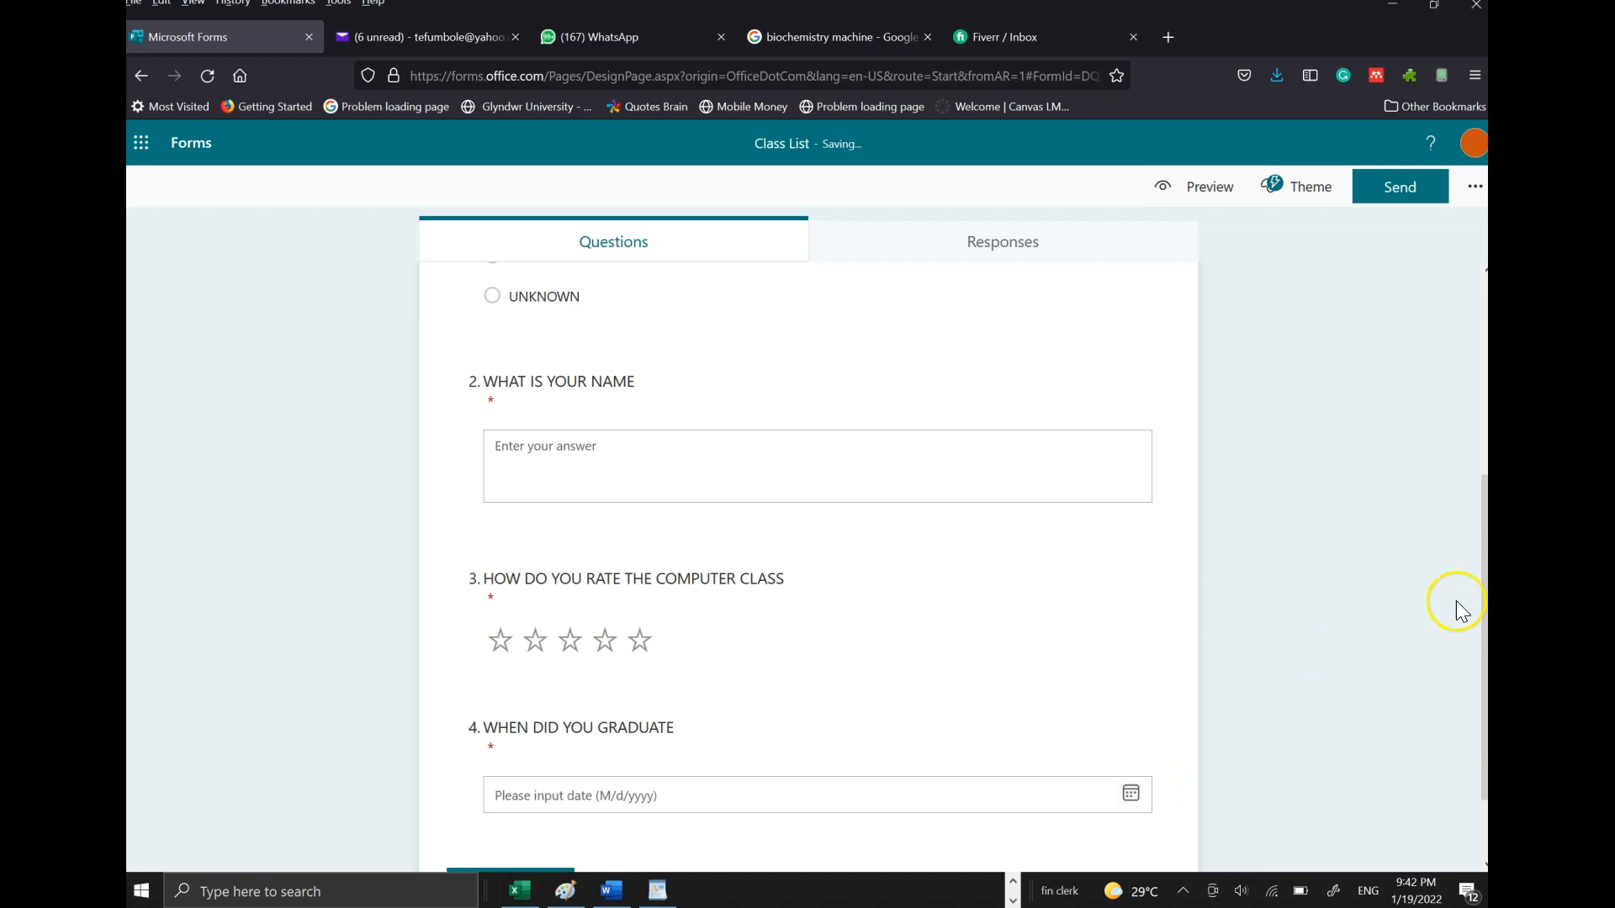
scroll(1462, 673, down, 1)
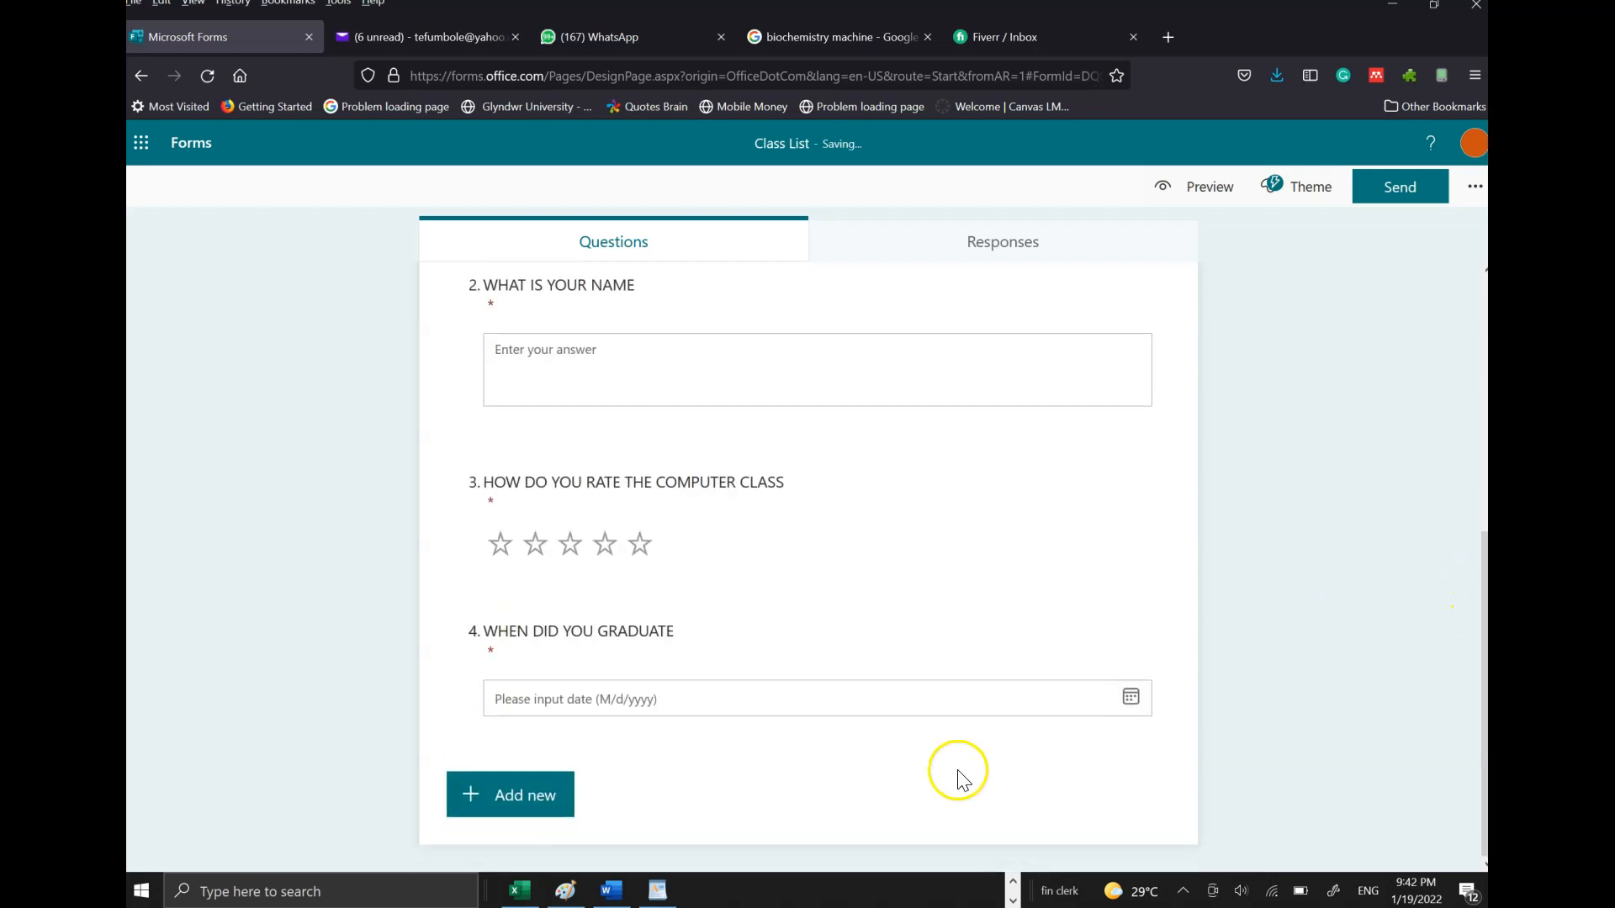
- Add a Ranking question 5 titled 'ARRANGE THE FOLLOWING SUBJECTS IN ORDER OF MERIT', correcting typos
click(523, 793)
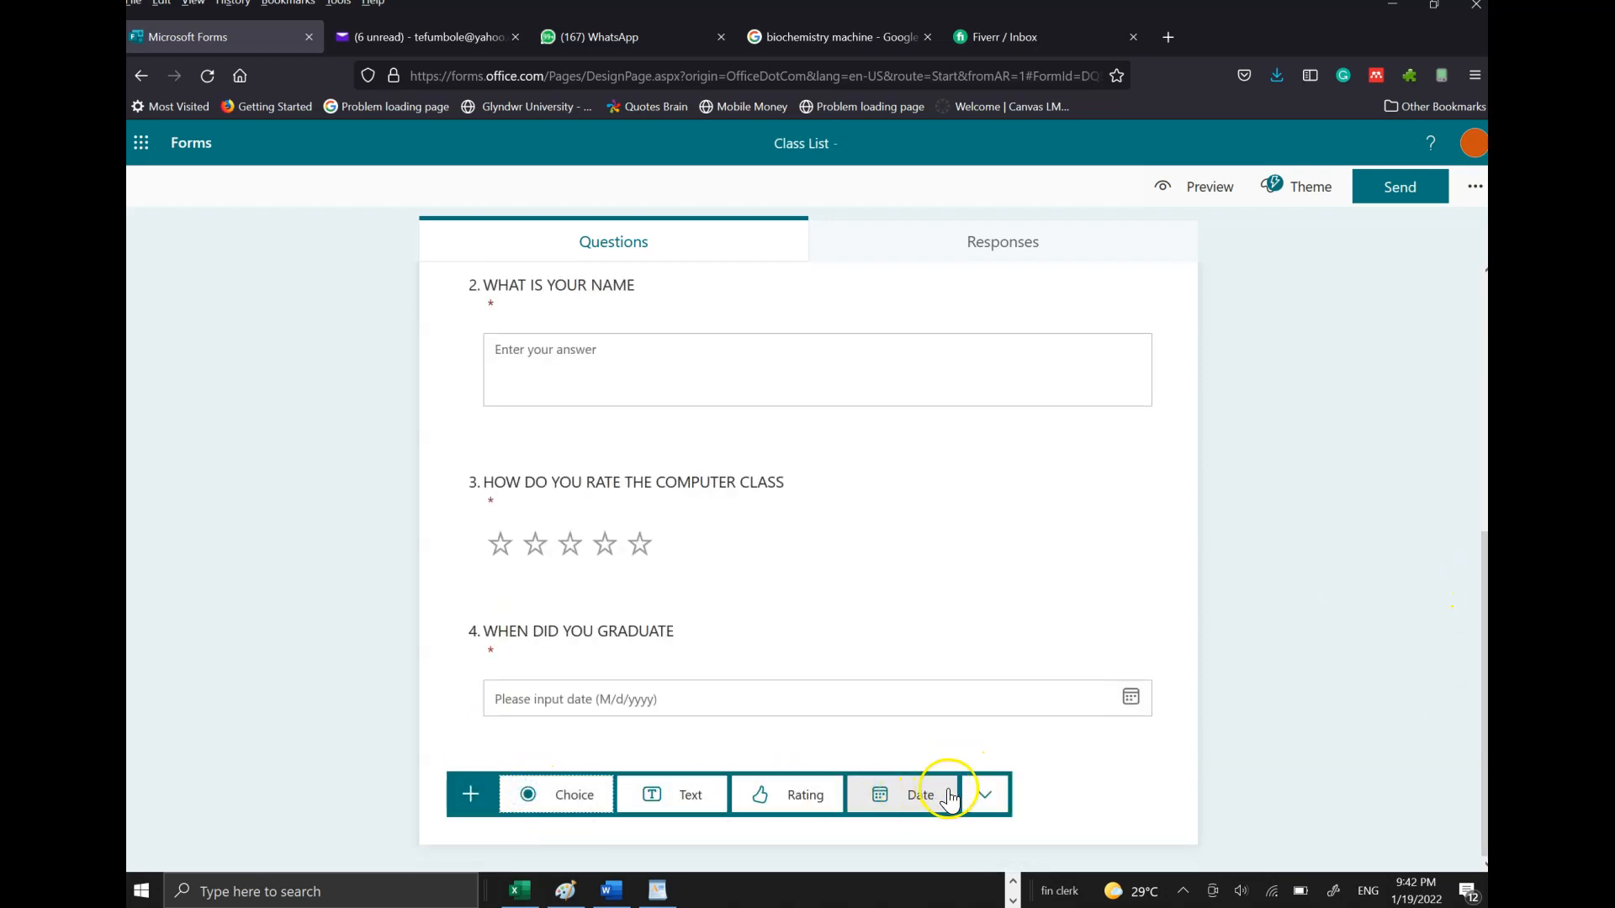
click(999, 795)
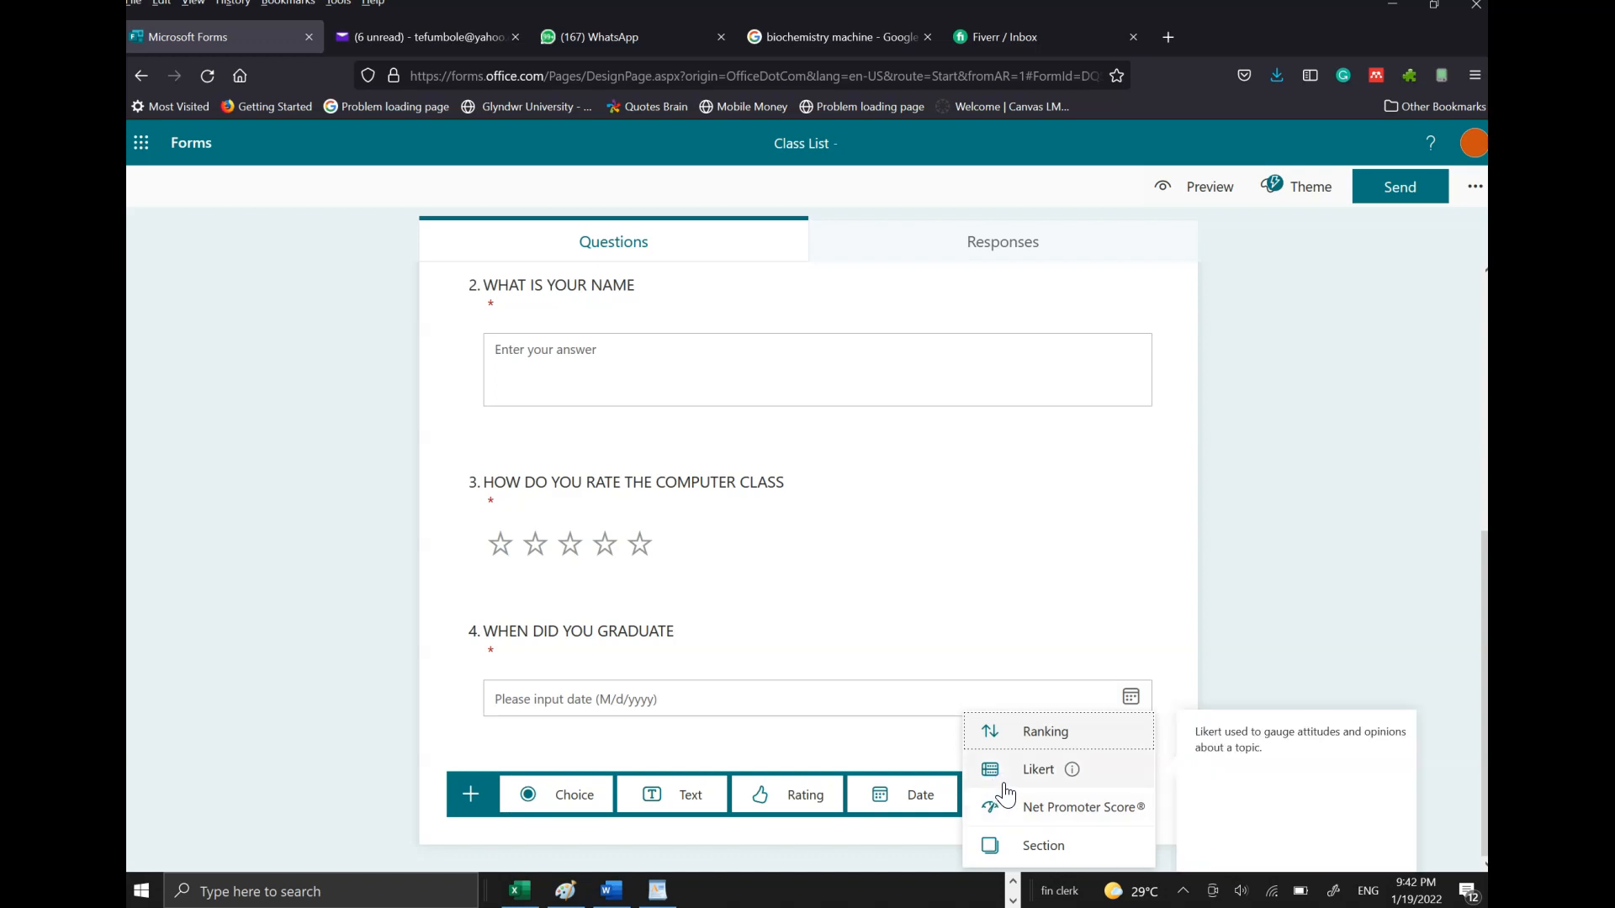
click(1026, 774)
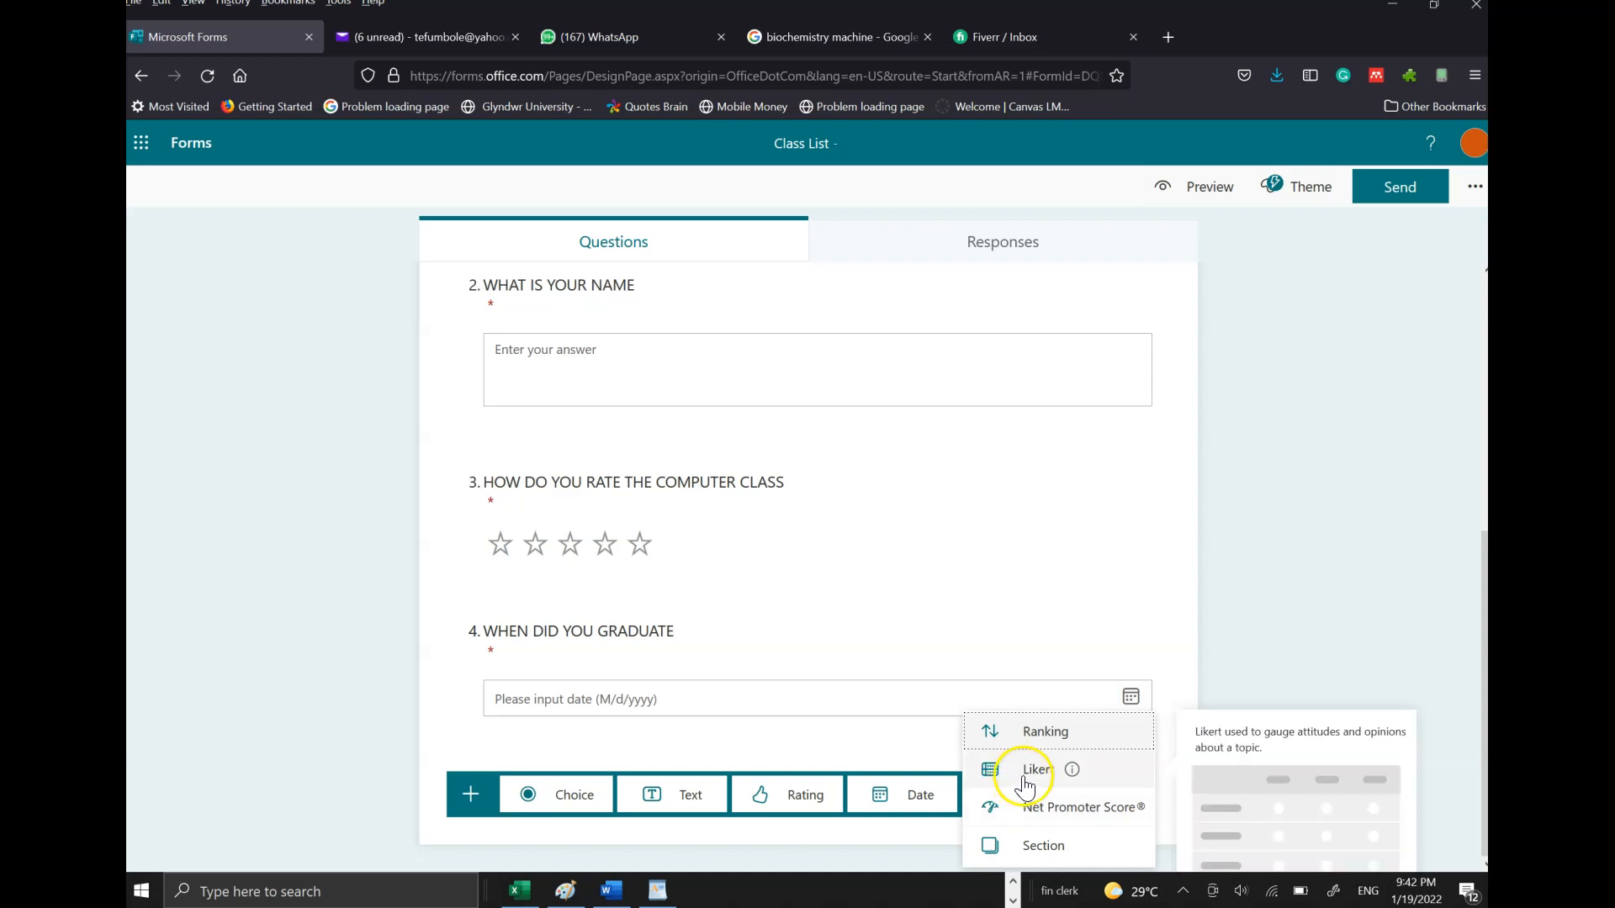
click(1041, 740)
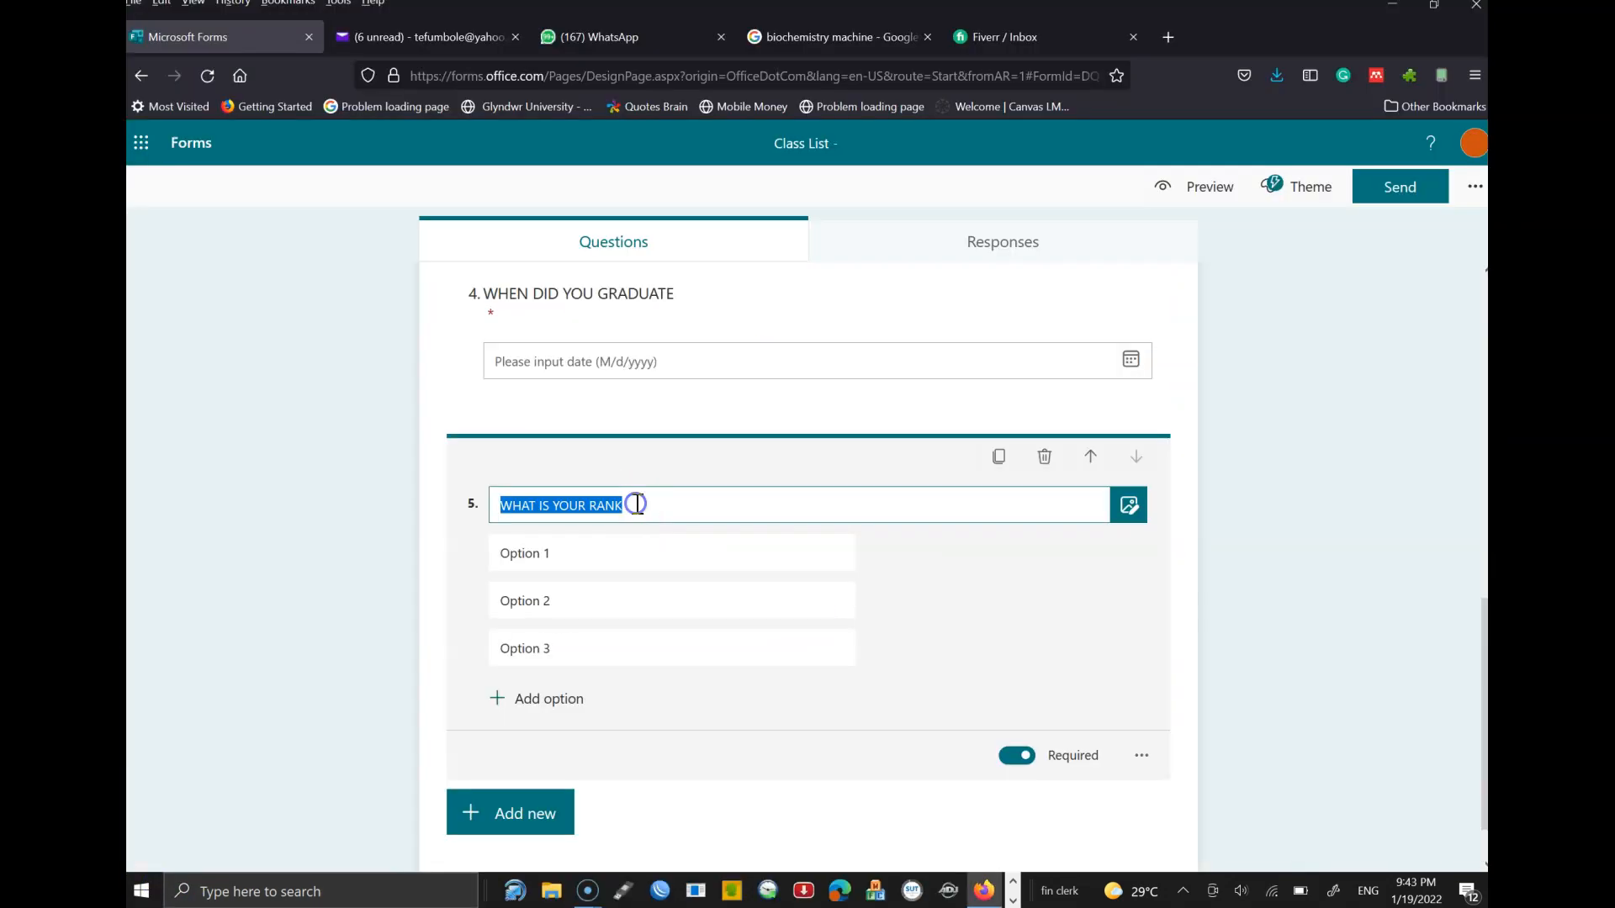
text(ARRA)
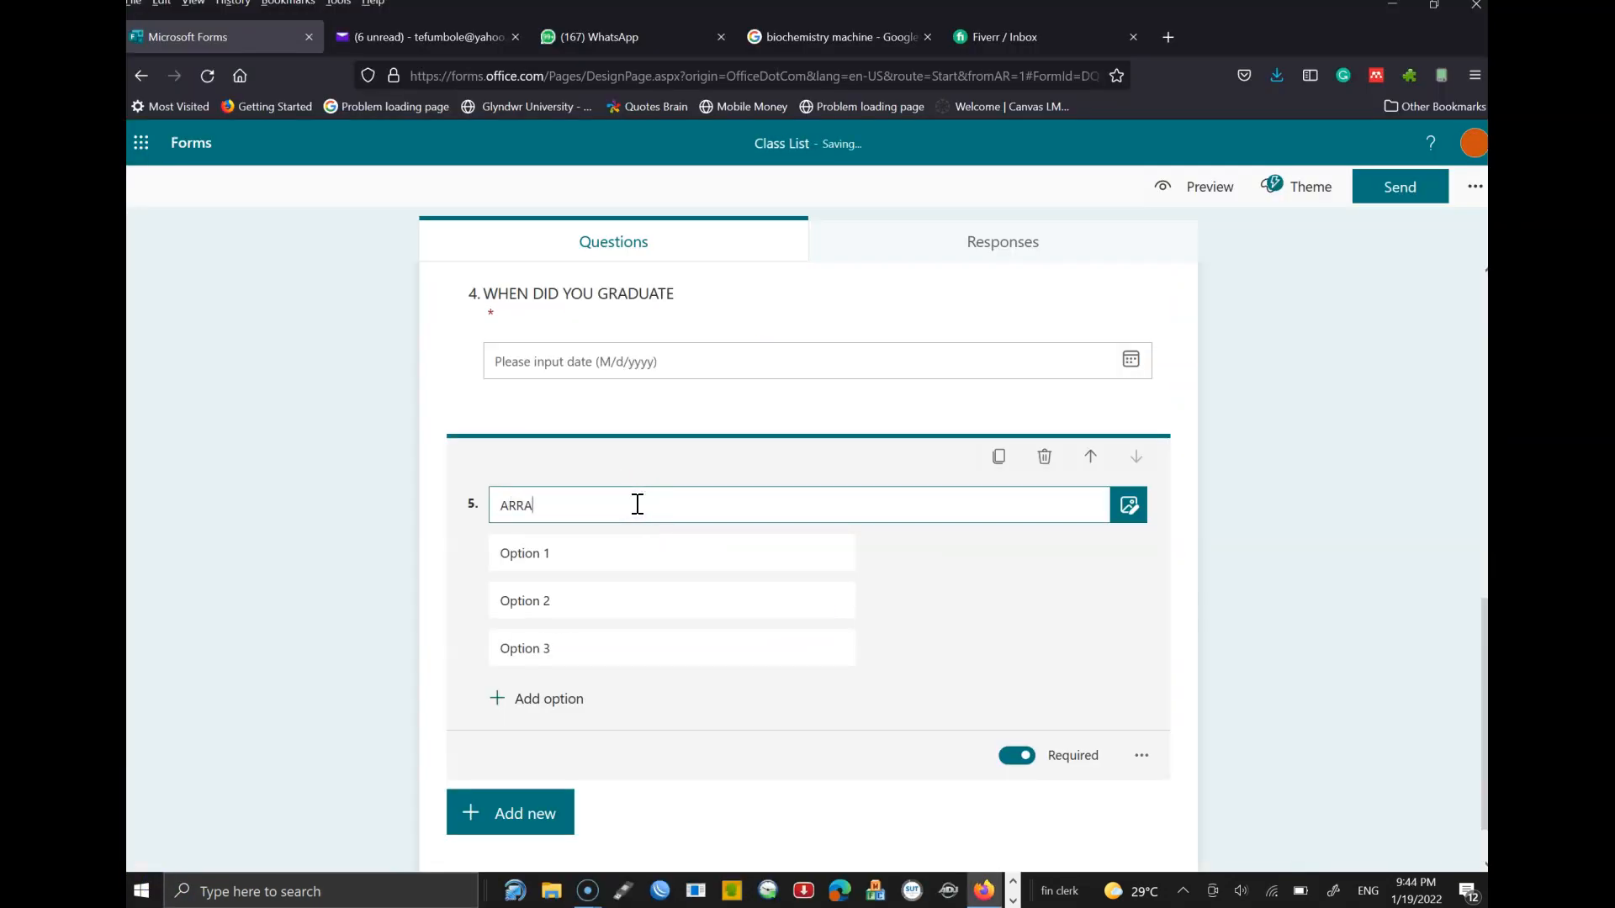
text(NGE THE FOLLOWING INSTRUCTURES IN O)
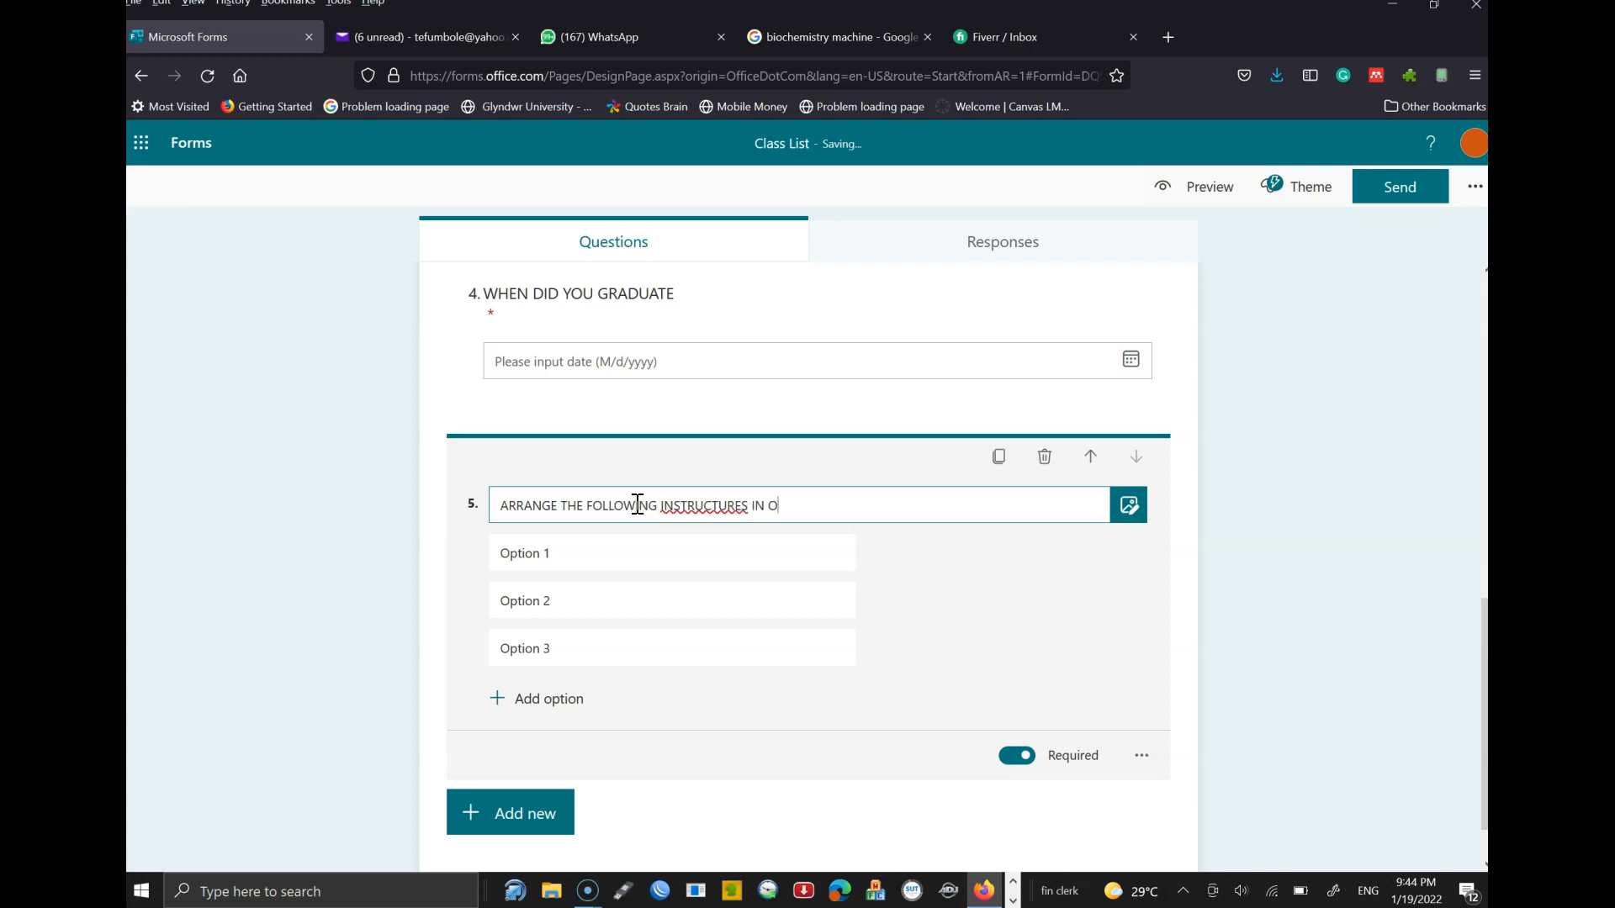
key(BackSpace)
key(BackSpace)
key(BackSpace)
key(BackSpace)
key(BackSpace)
key(BackSpace)
key(BackSpace)
key(BackSpace)
key(BackSpace)
key(BackSpace)
key(BackSpace)
key(BackSpace)
text(SUBJECTS IN OTHER OF MERIT)
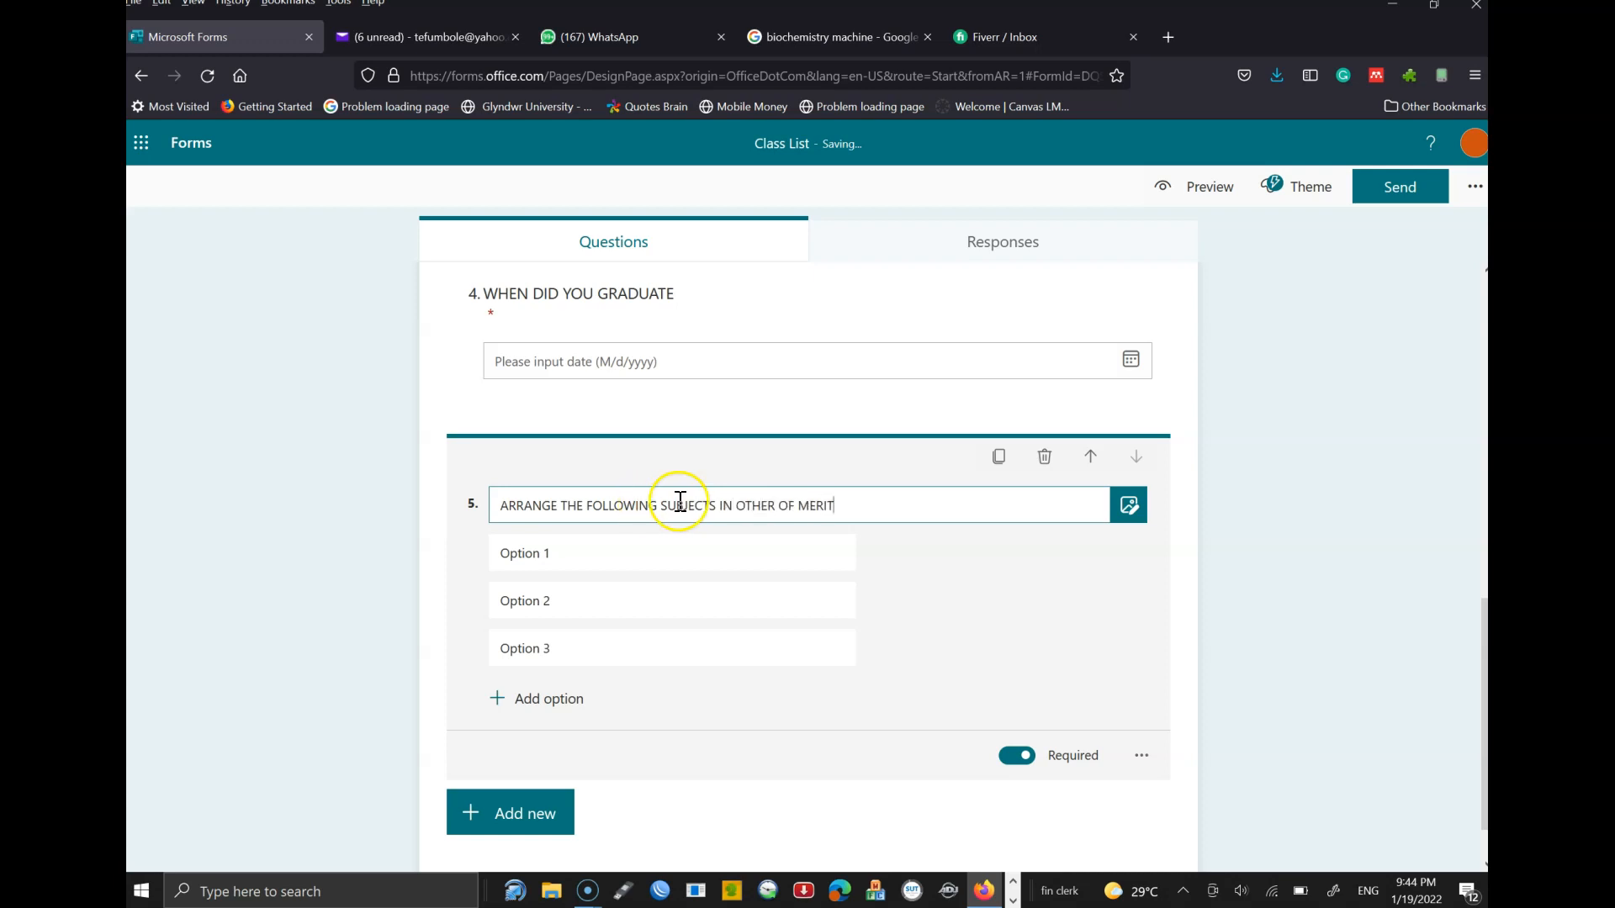
click(775, 508)
key(BackSpace)
key(BackSpace)
key(BackSpace)
key(BackSpace)
text(RDER)
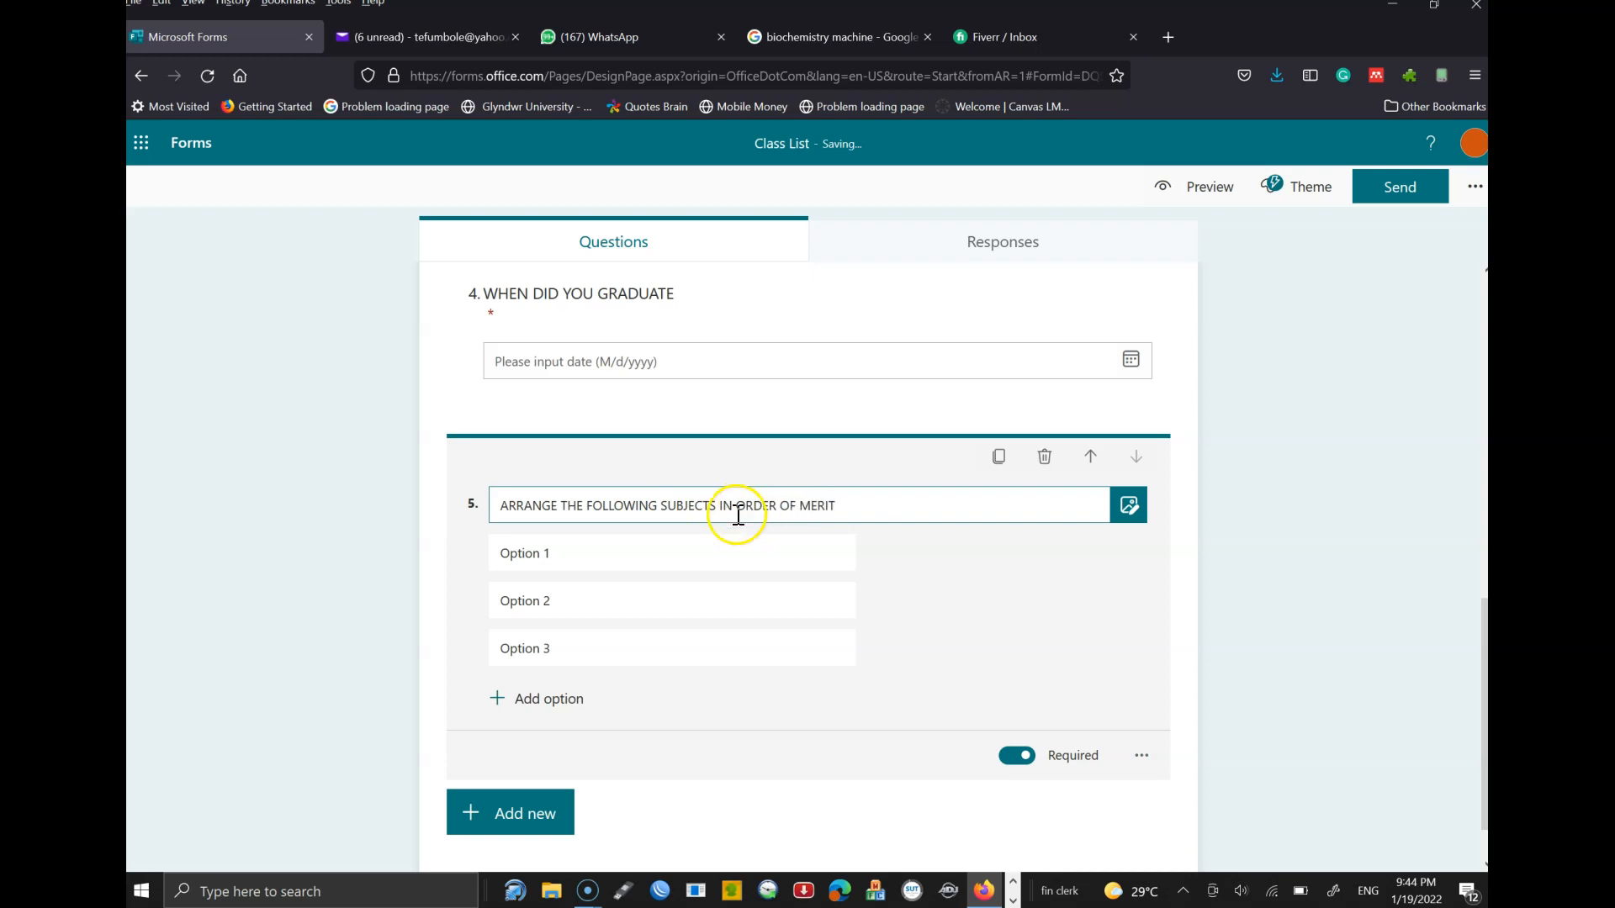
- Replace the first three options with ACCOUNTING, BILLS CALCULATION and ICT 101
click(563, 558)
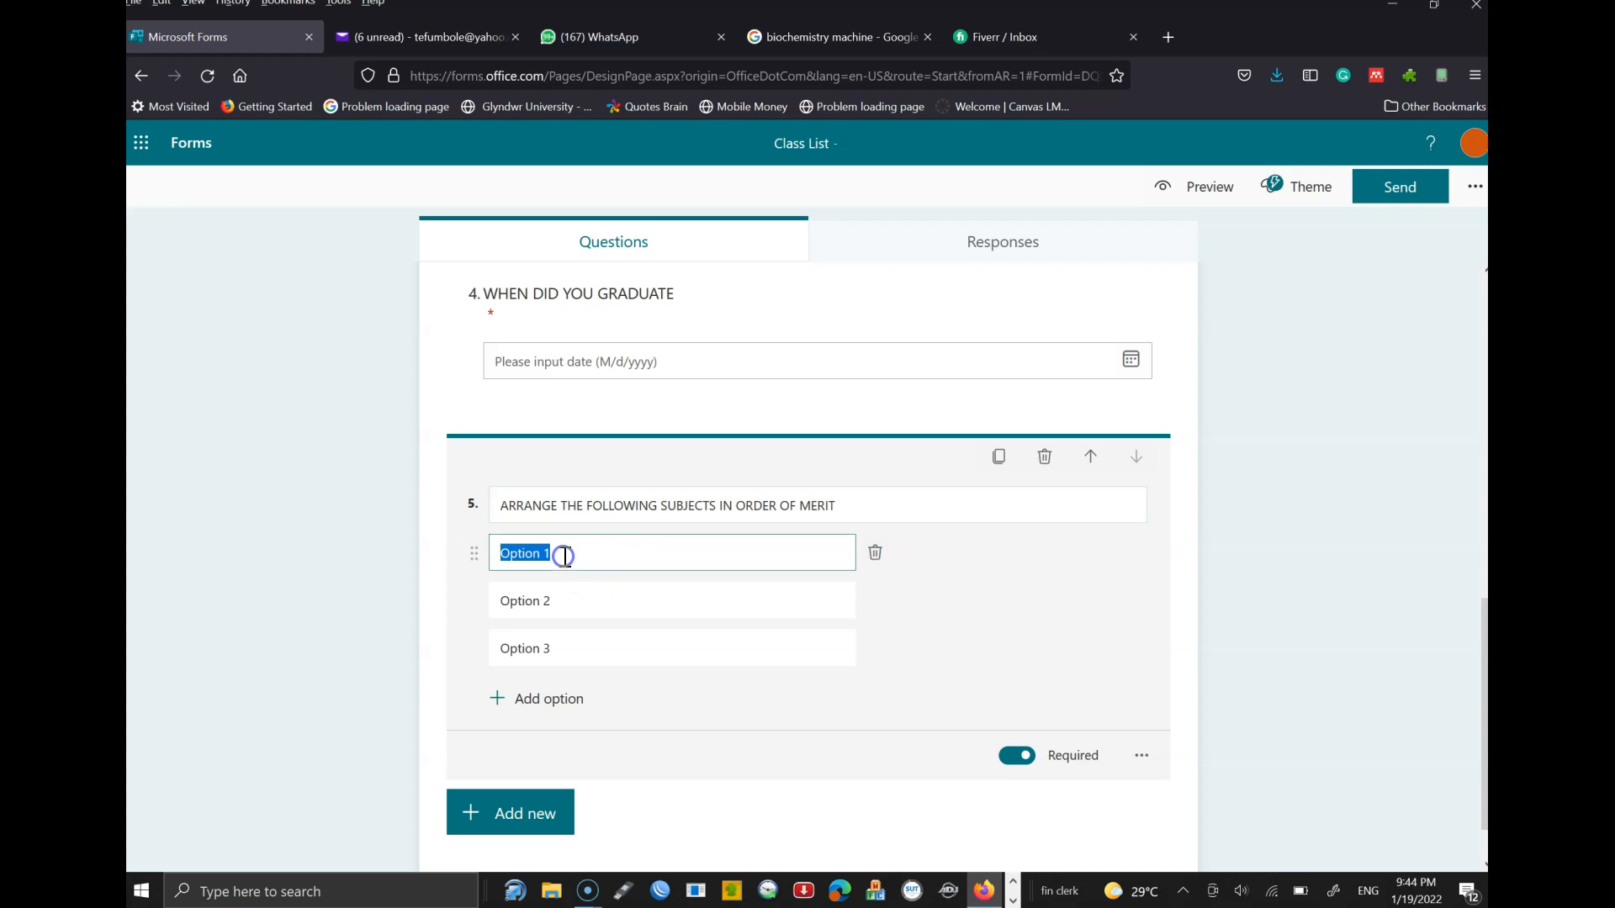
text(ACCOUNTING)
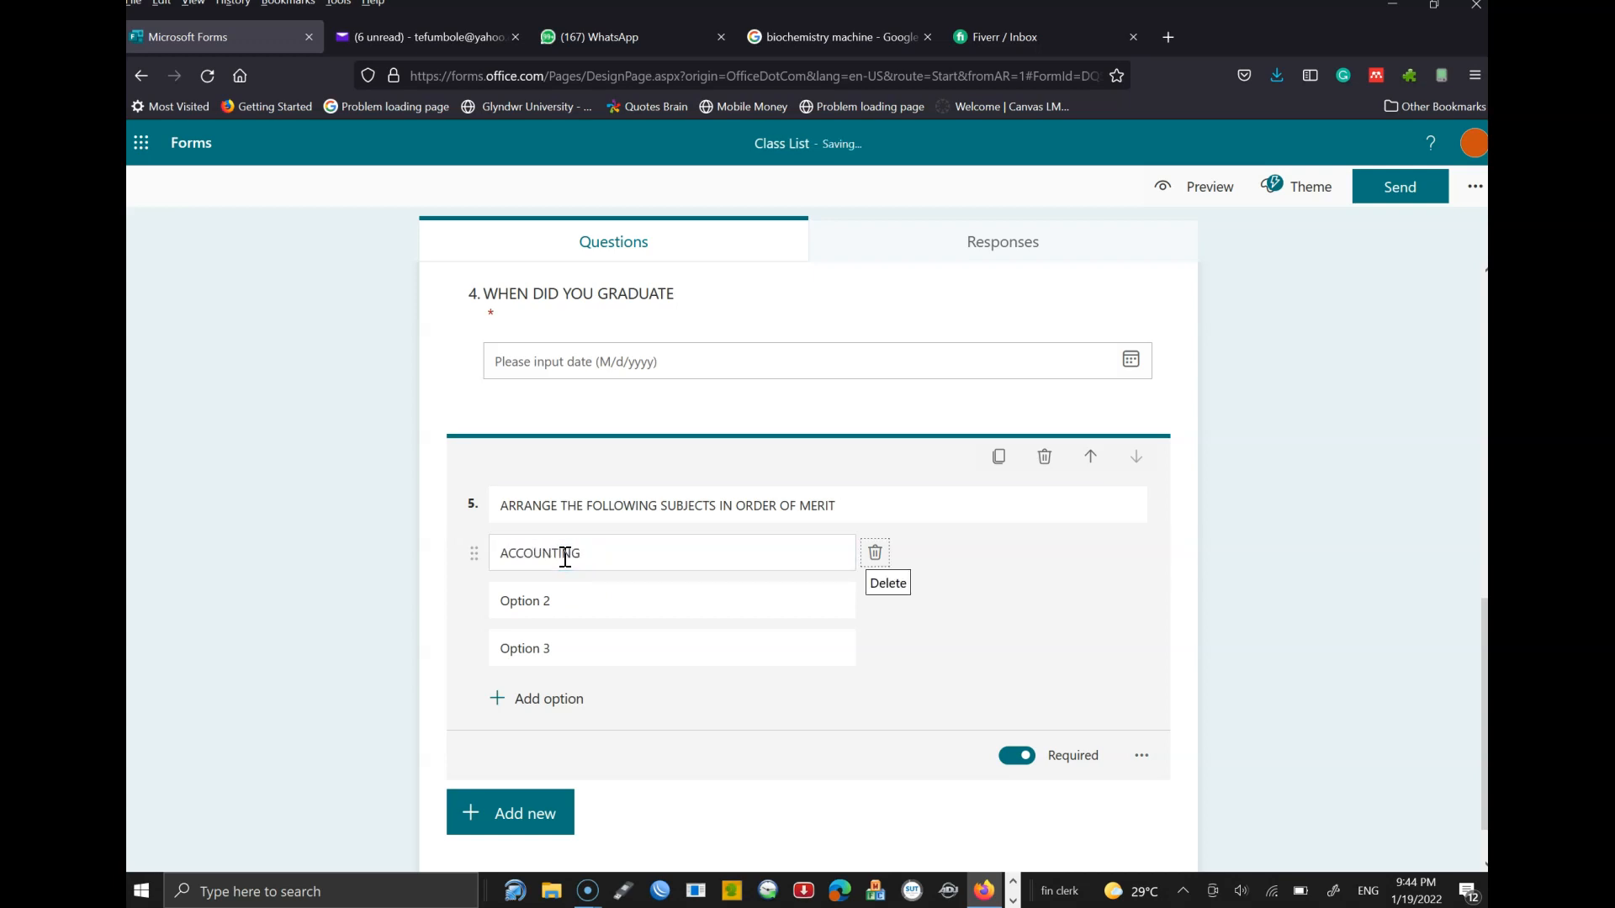
click(566, 602)
text(NB)
key(BackSpace)
text(BILLS CALCULATION)
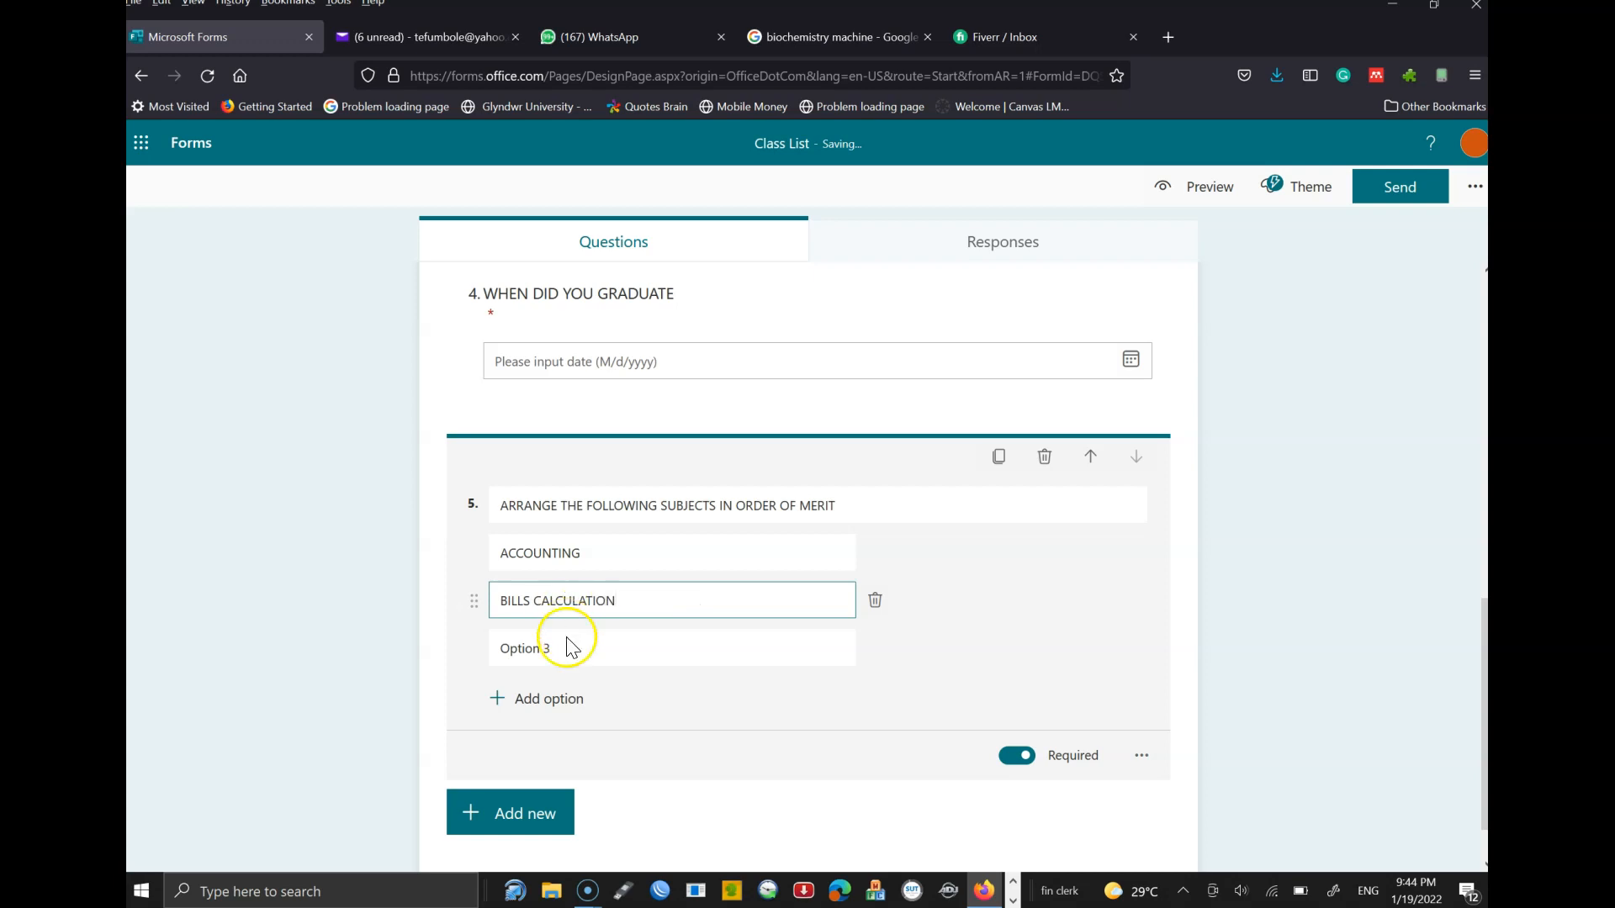
click(566, 648)
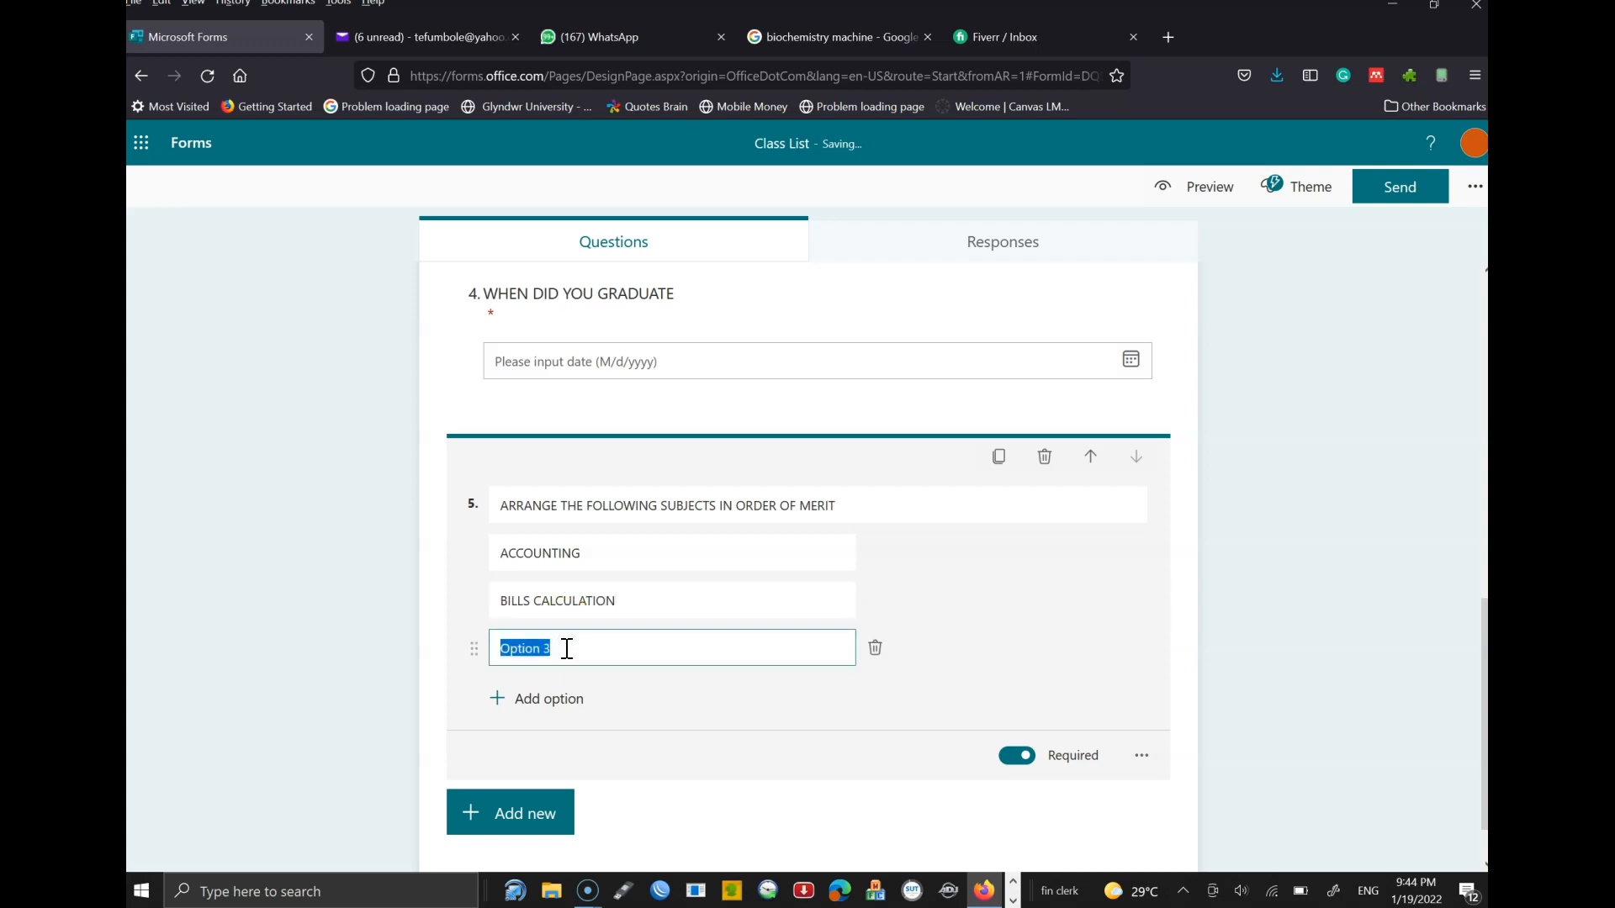
text(ICT 101)
- Add INTERNAL RULES and COMMUNICATION options, then move INTERNAL RULES above ICT 101
click(547, 699)
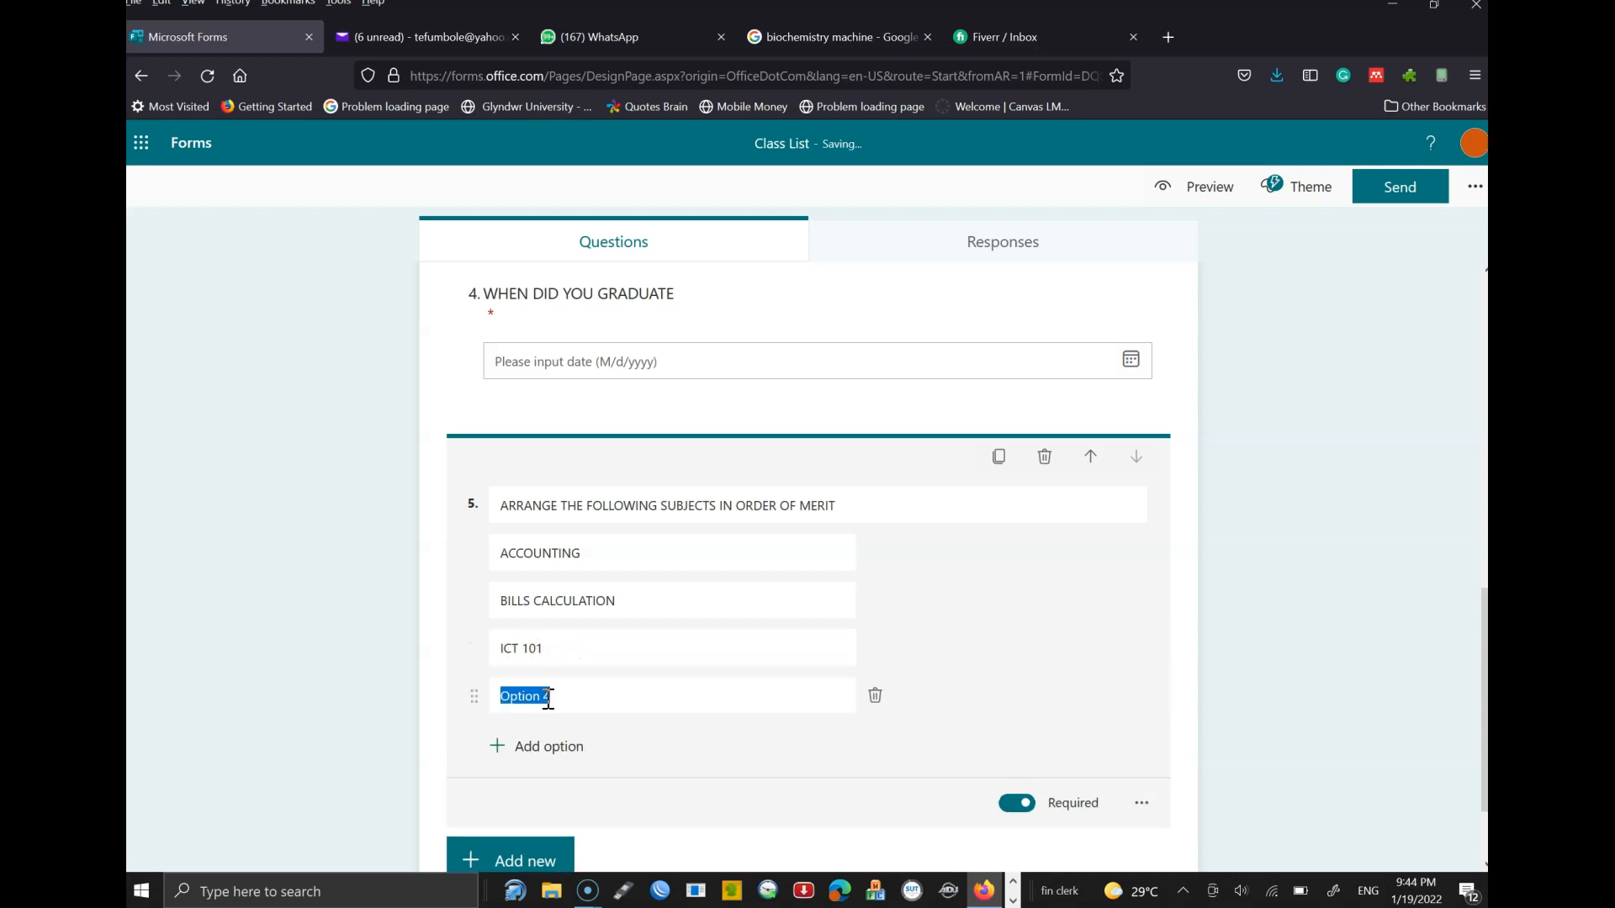
text(INTERN)
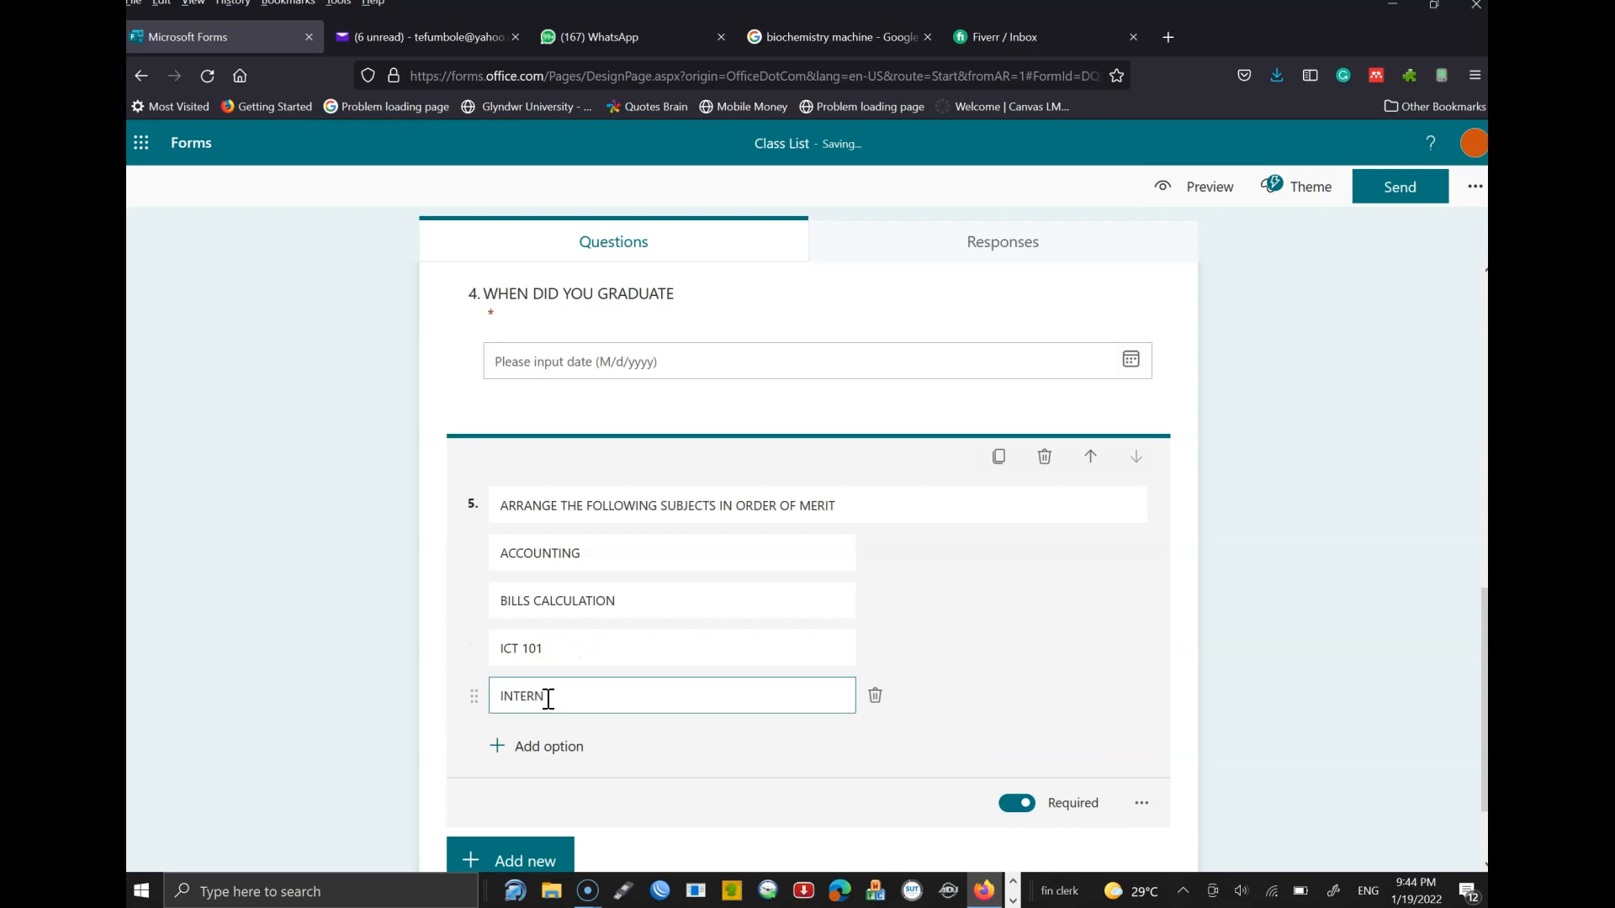
text(AL RULES)
click(558, 746)
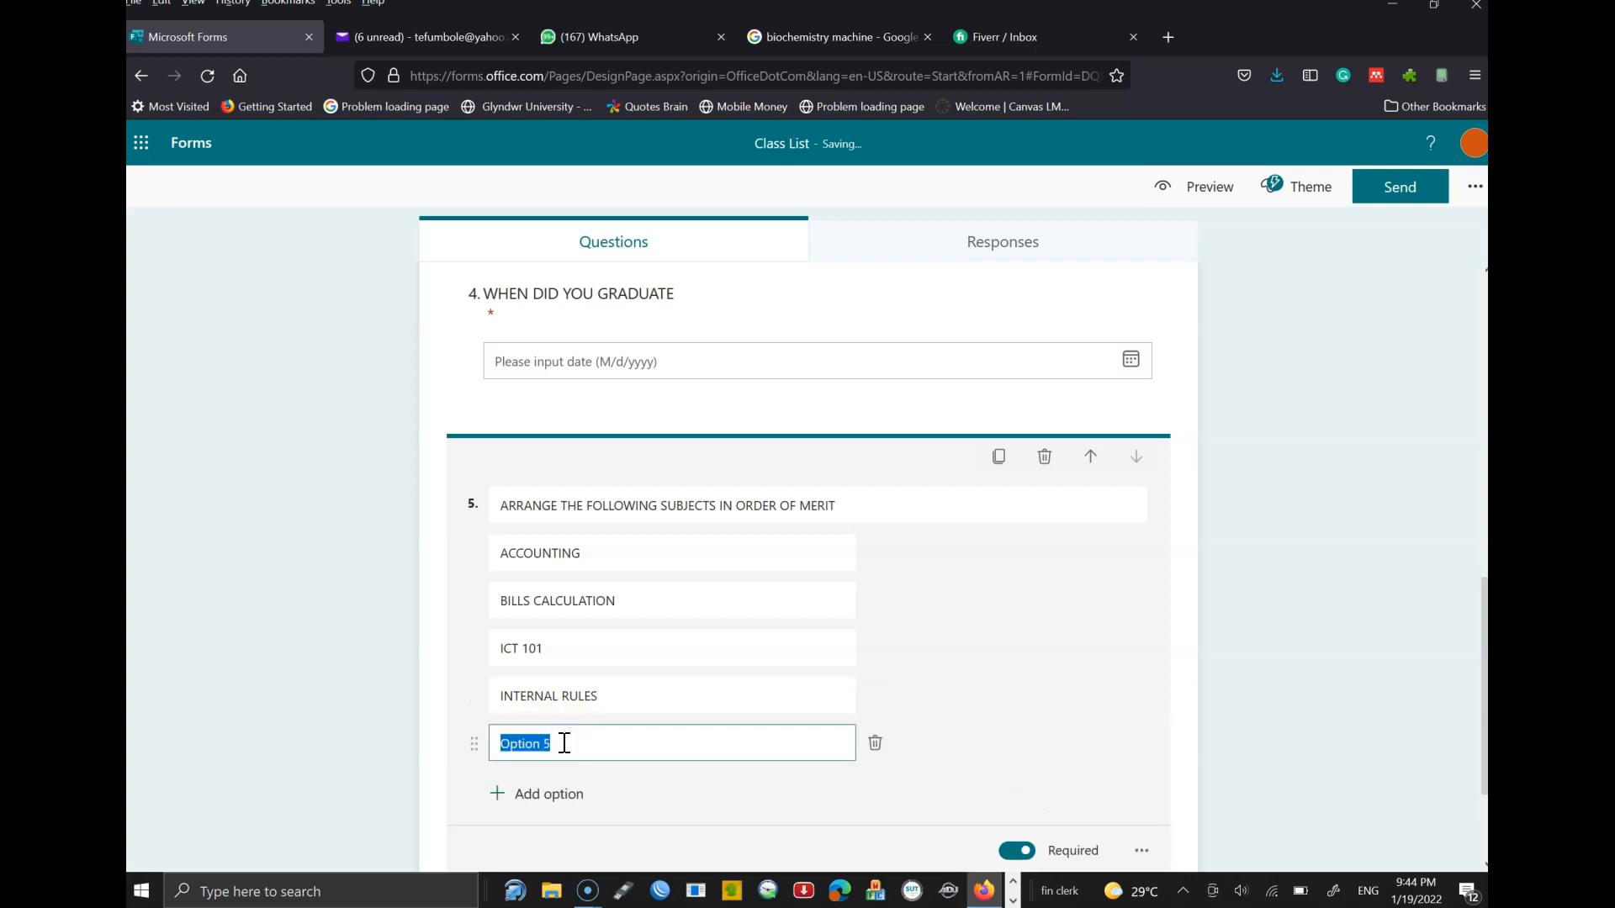
text(COMMUNICATION)
click(919, 699)
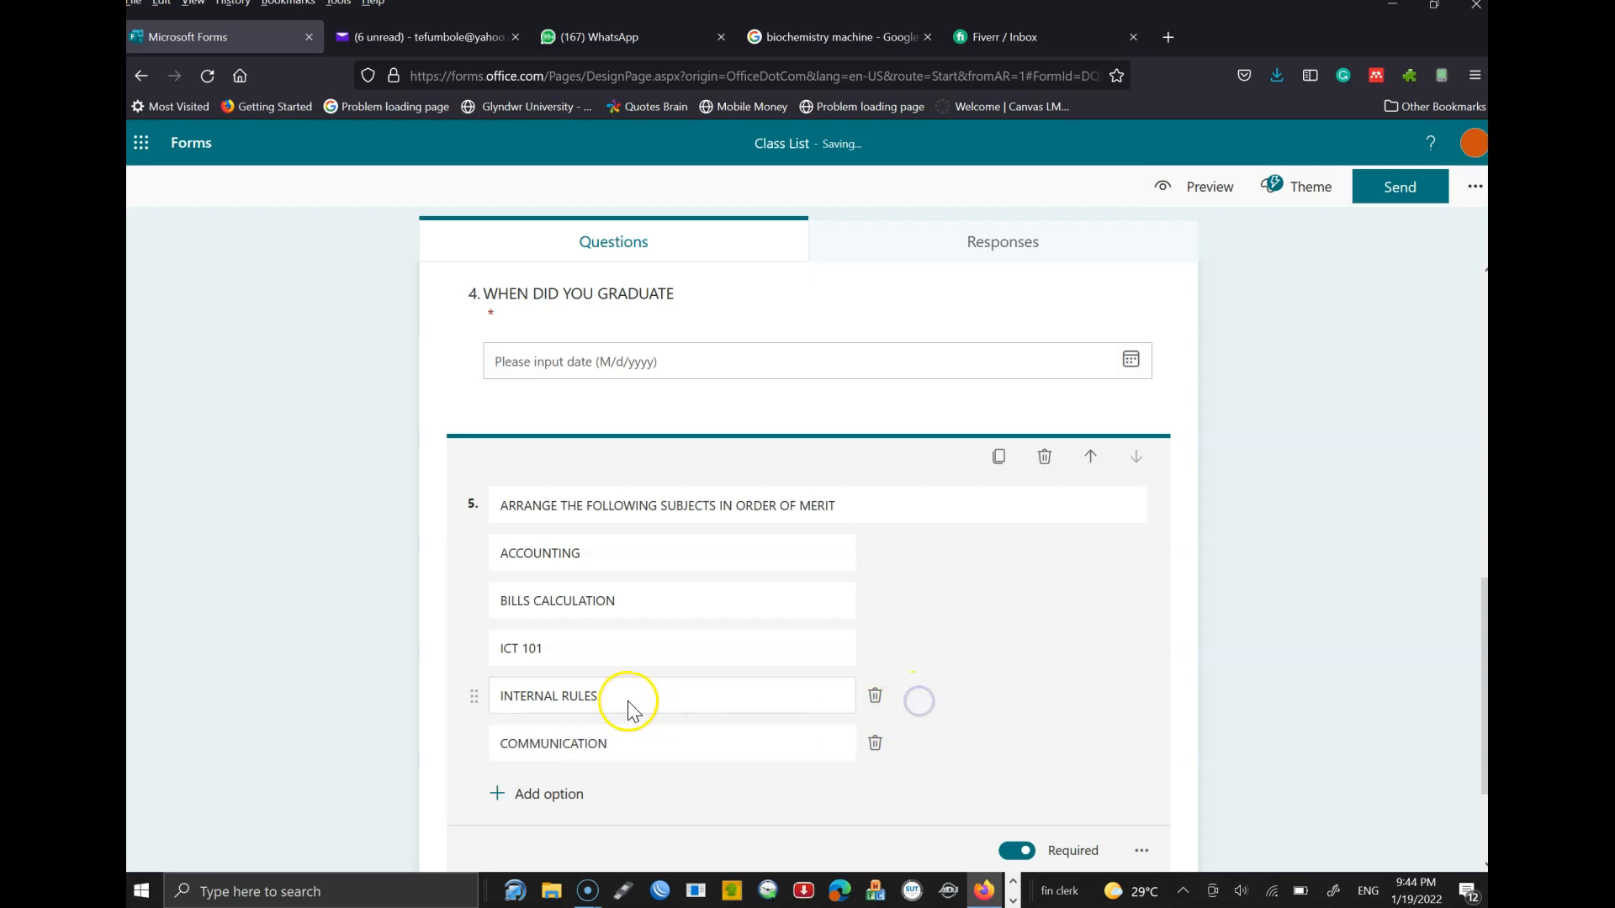
drag(475, 706, 462, 653)
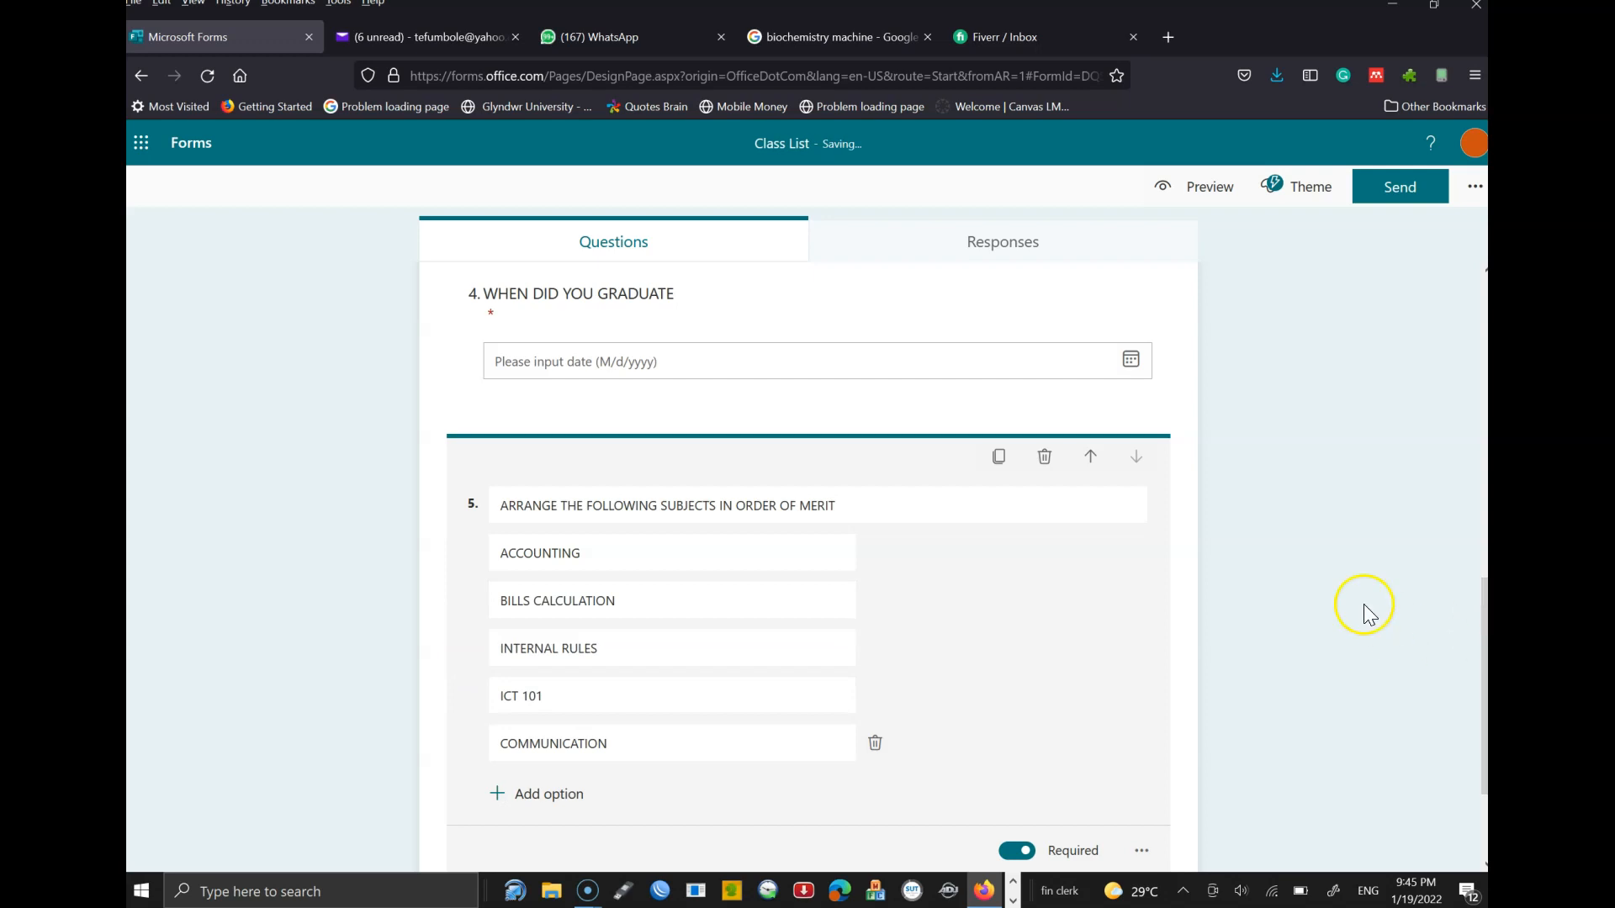
drag(1484, 621, 1473, 714)
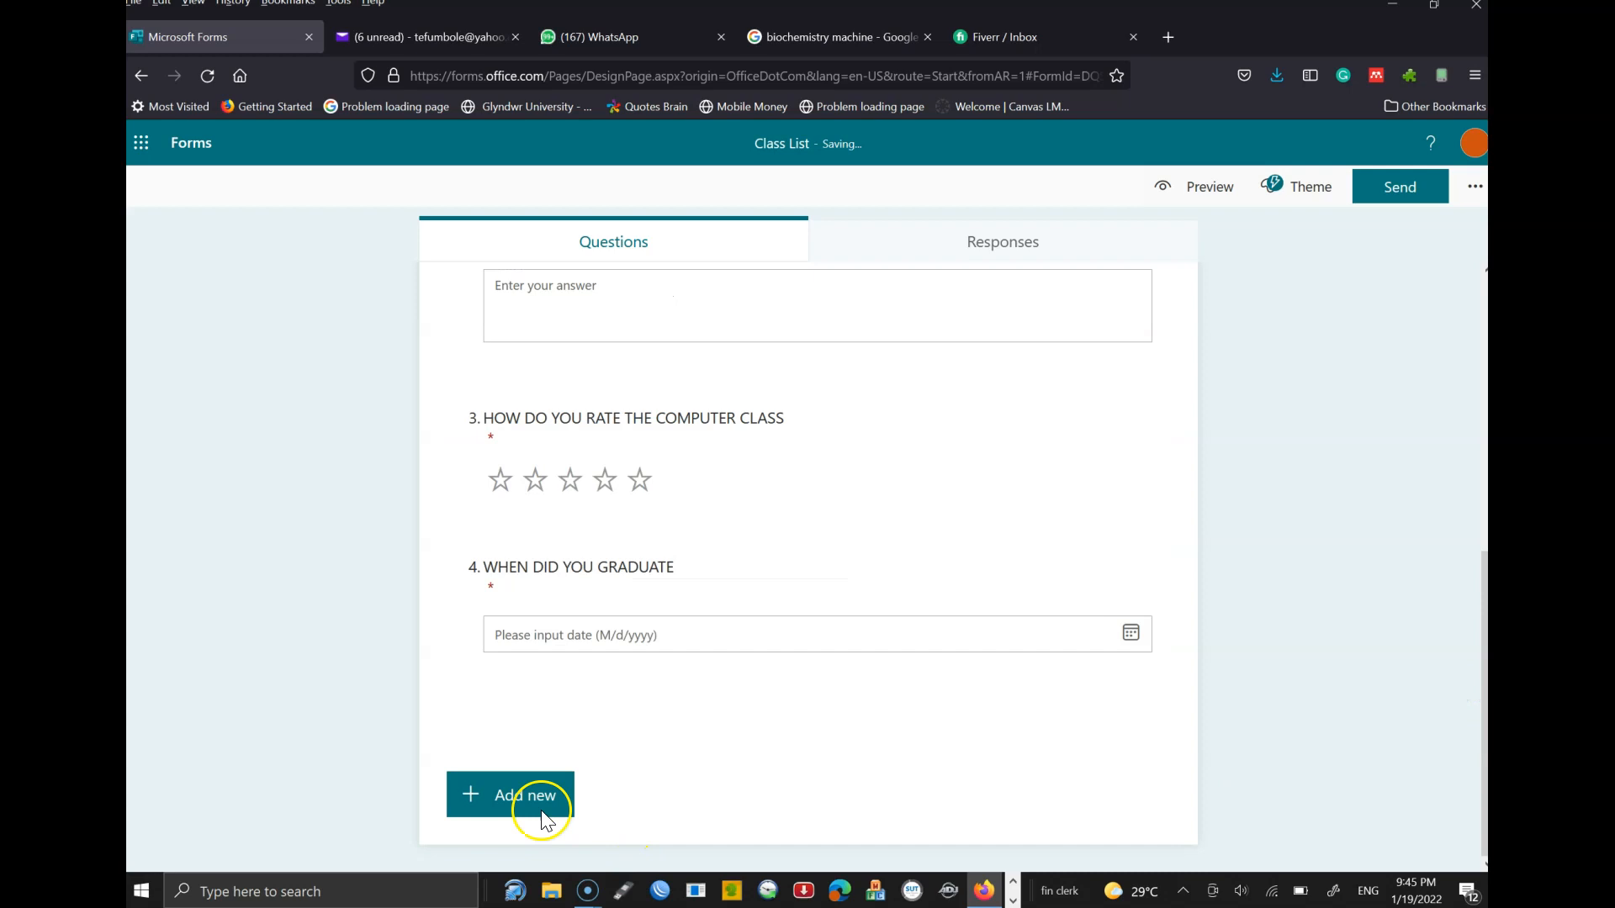
- Add a Likert question as question 6
click(515, 787)
click(1477, 631)
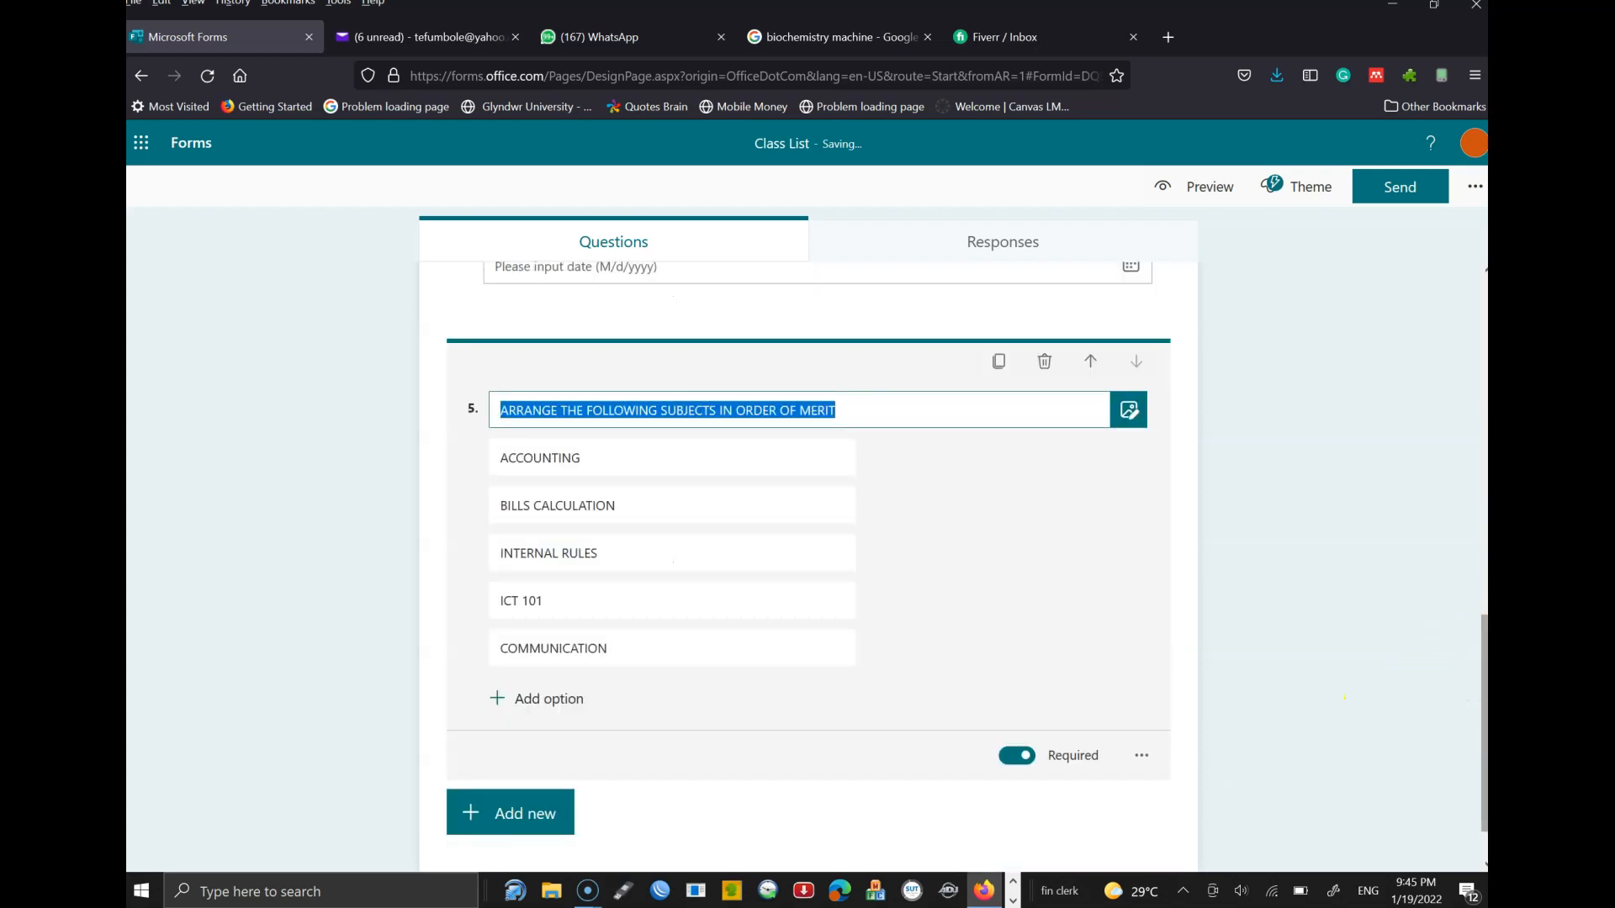
click(521, 799)
click(990, 795)
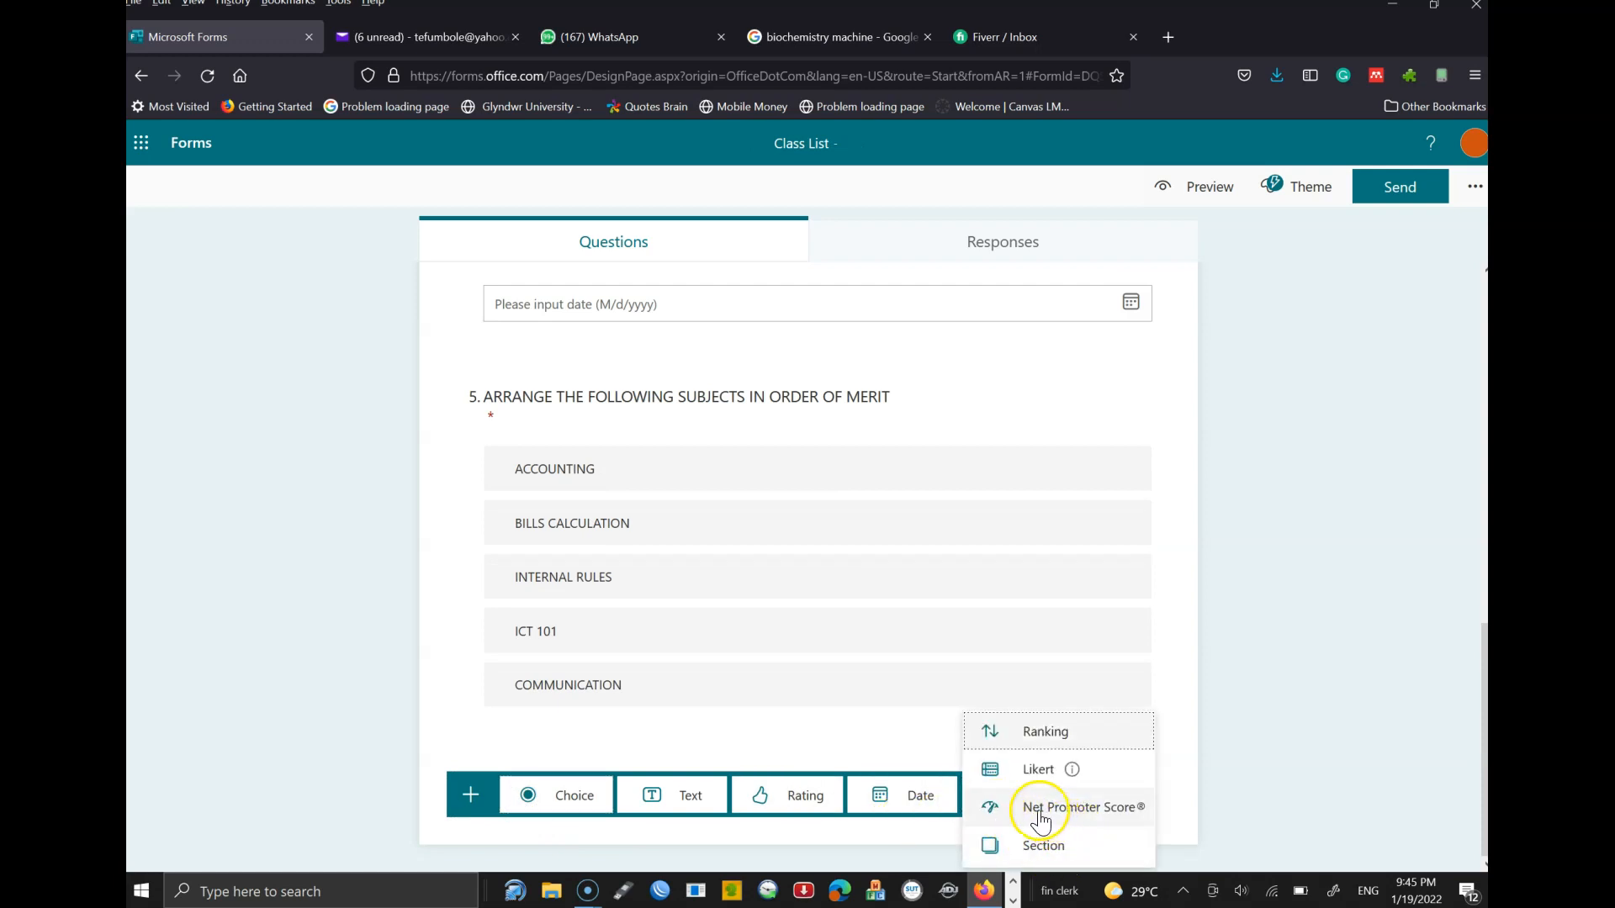
mouse_move(1038, 782)
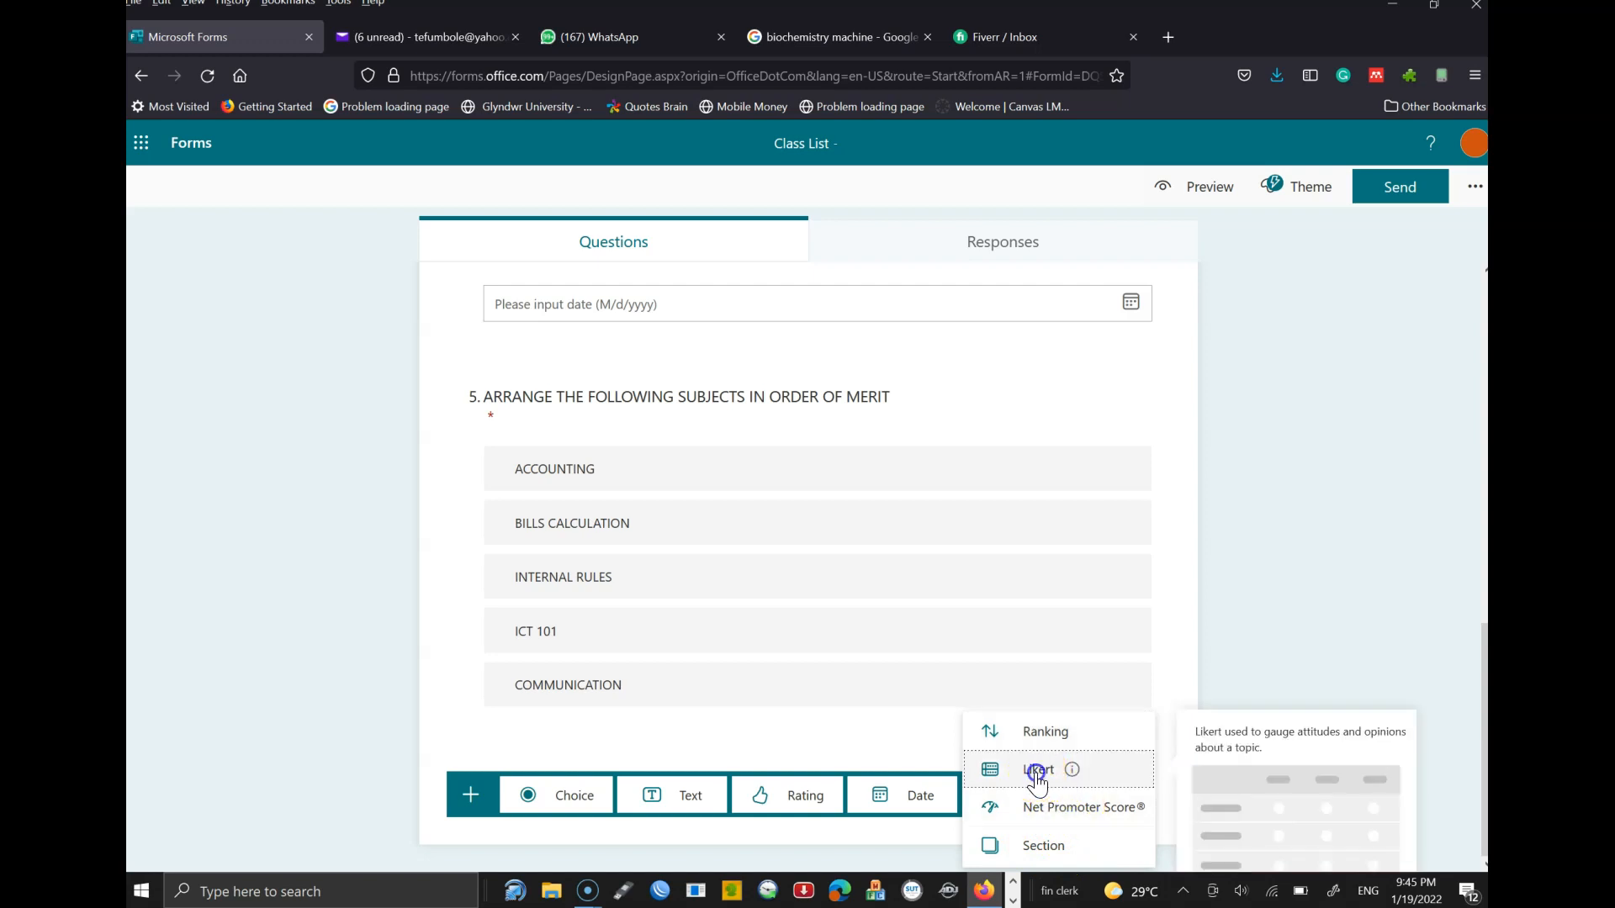
click(1264, 785)
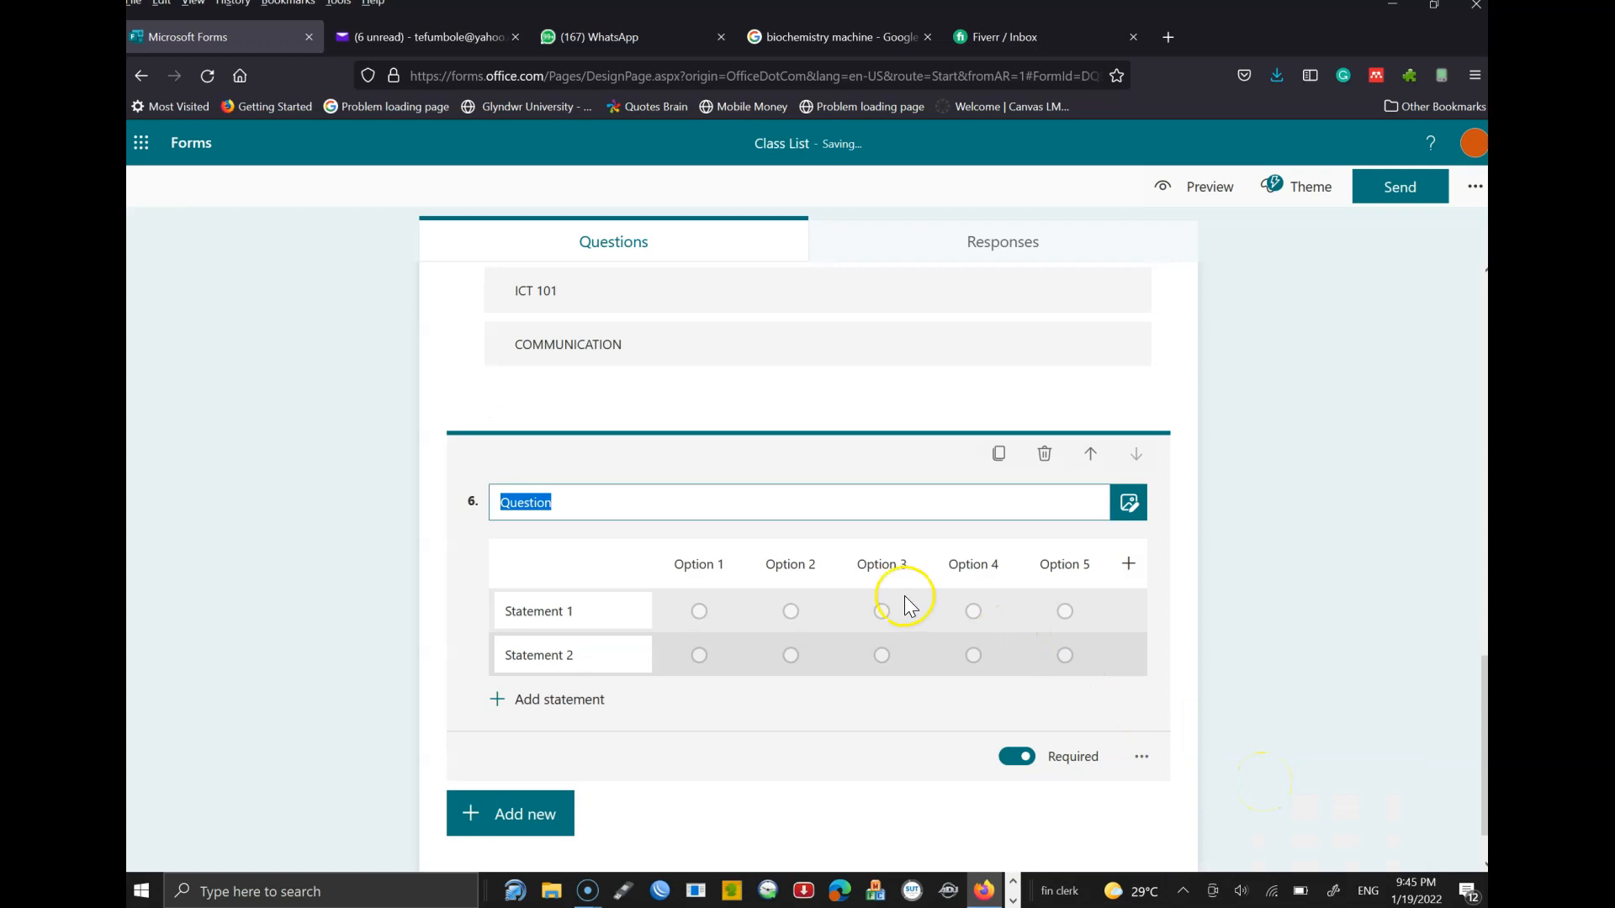
- Title question 6 'SCORE THE FOLLOWING SUBJECTS', fixing the FOLLWING misspelling
click(586, 617)
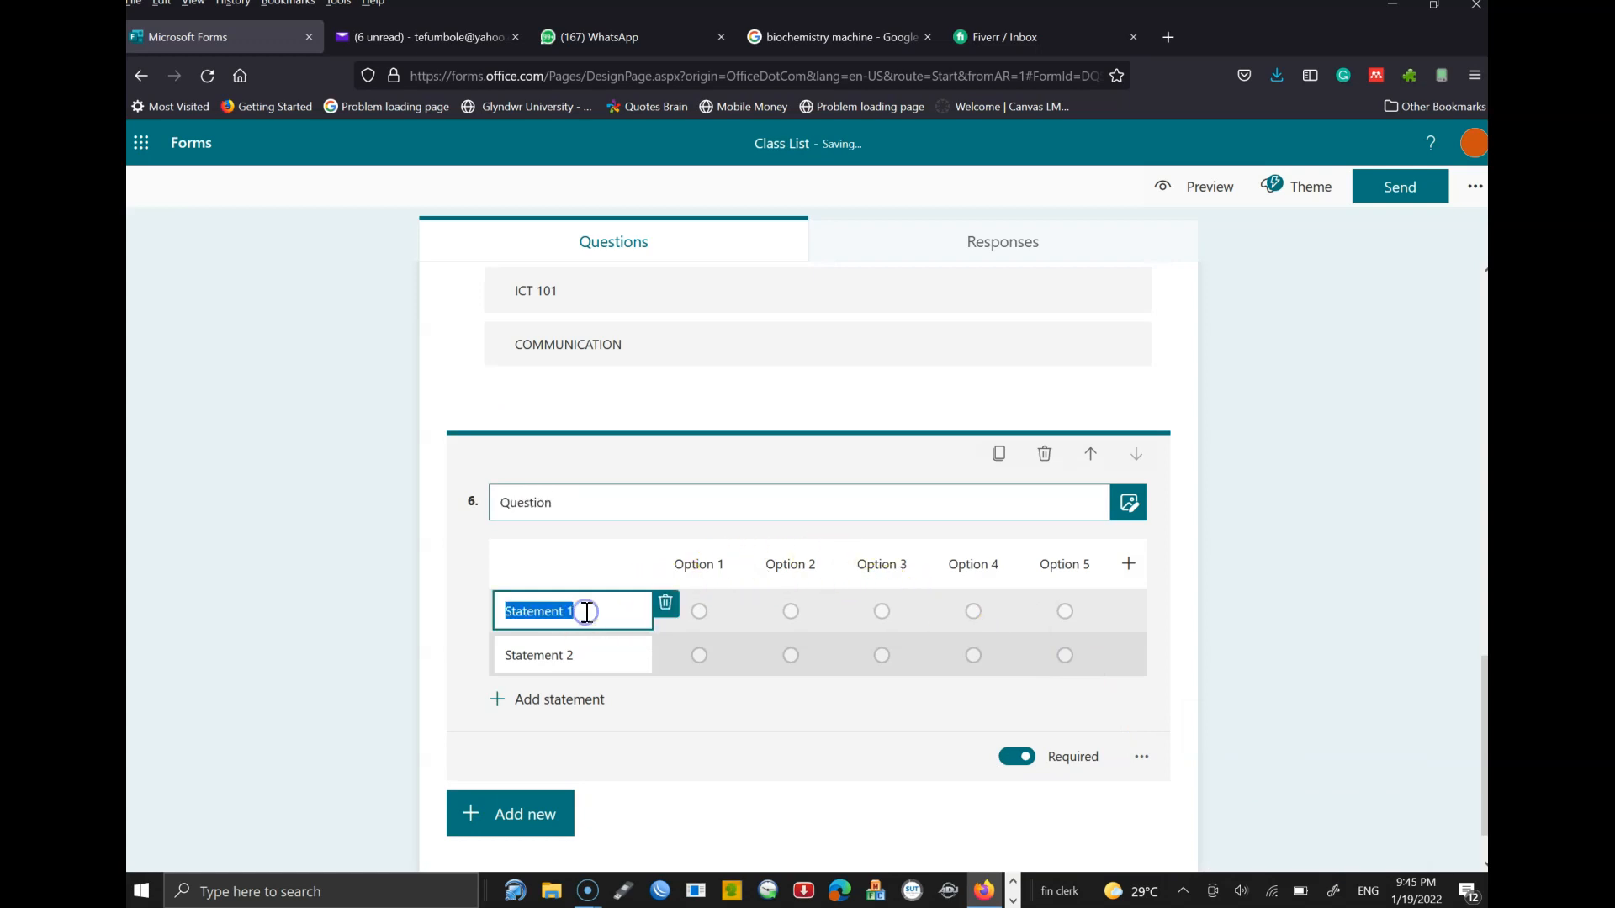
click(551, 502)
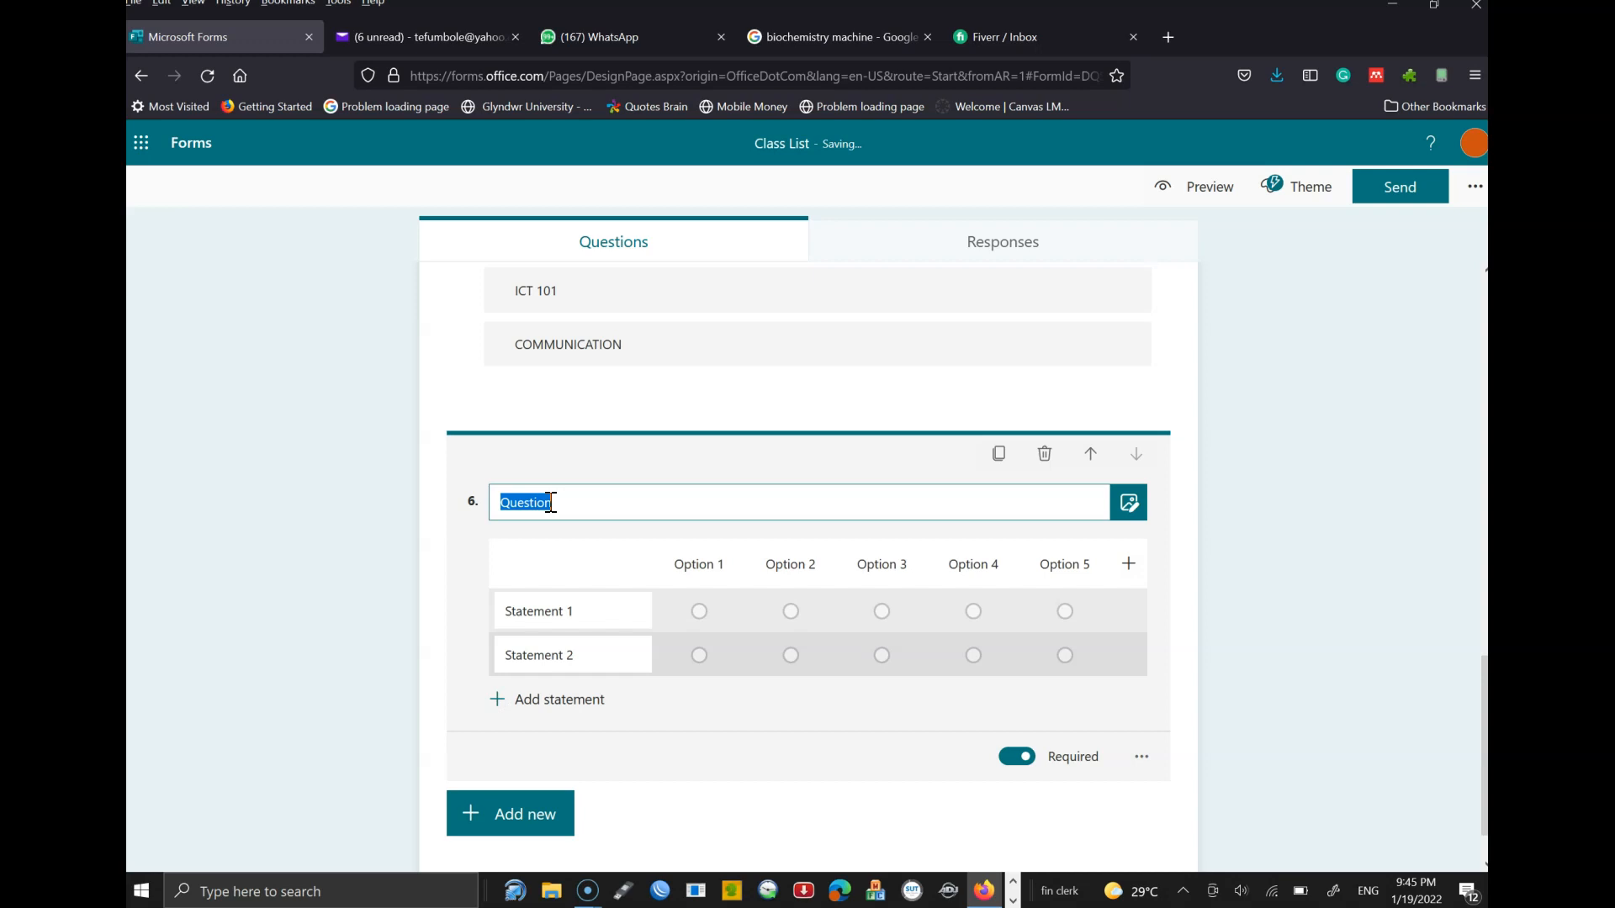
text(SCORE THE FOLLWING)
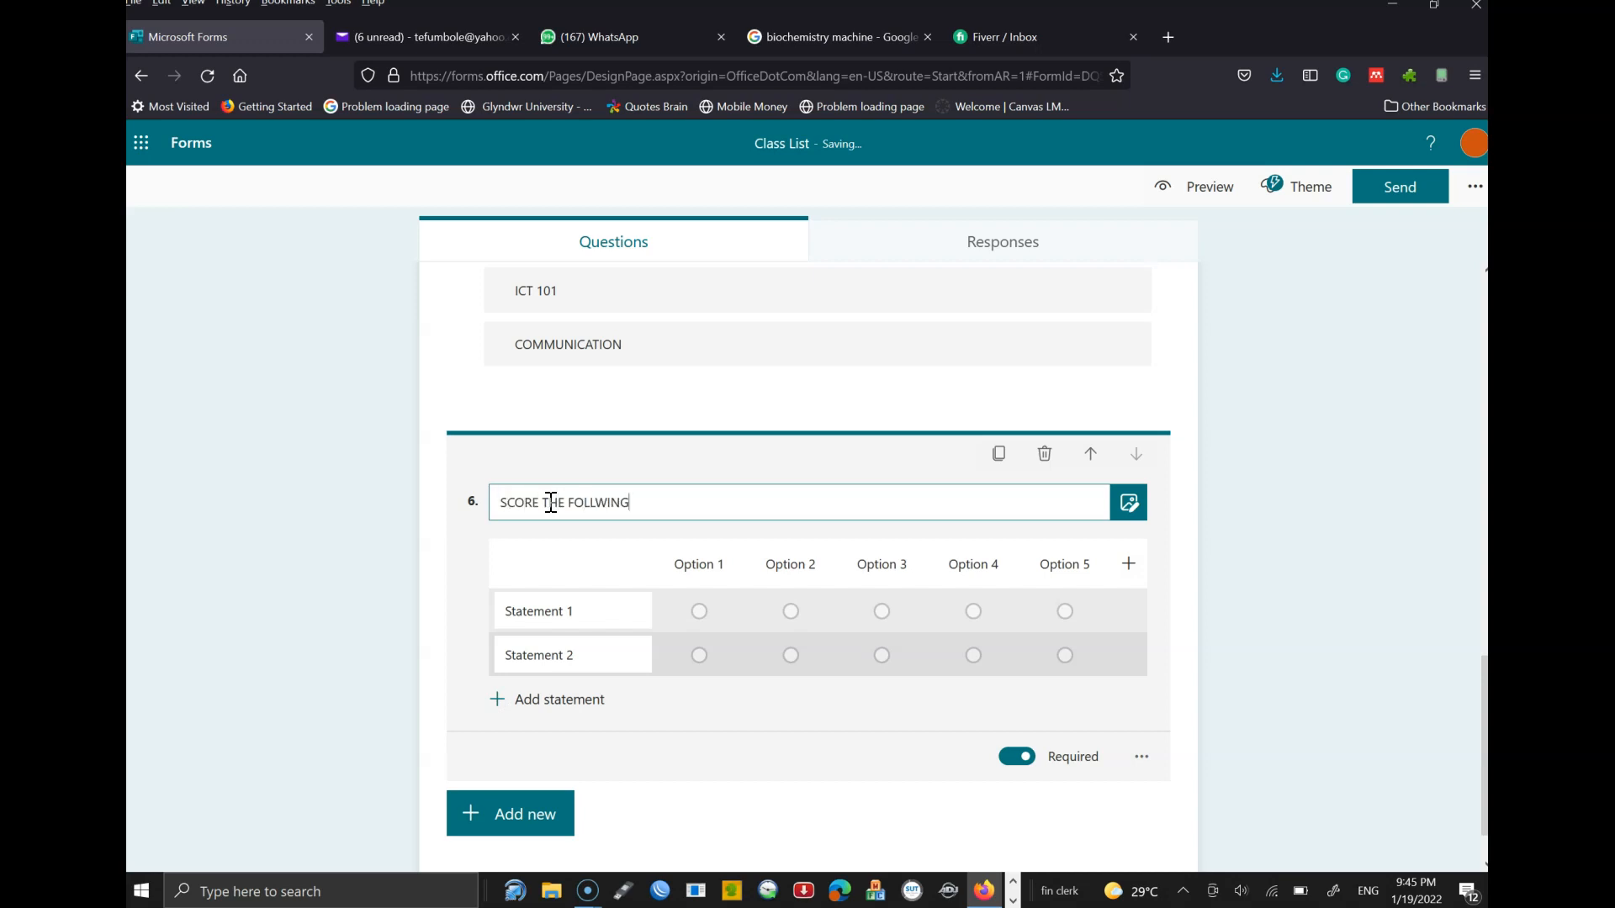
text( INSTRUCTORS B)
key(BackSpace)
key(BackSpace)
key(BackSpace)
key(BackSpace)
key(BackSpace)
text(SUBSUBJE)
right_click(603, 510)
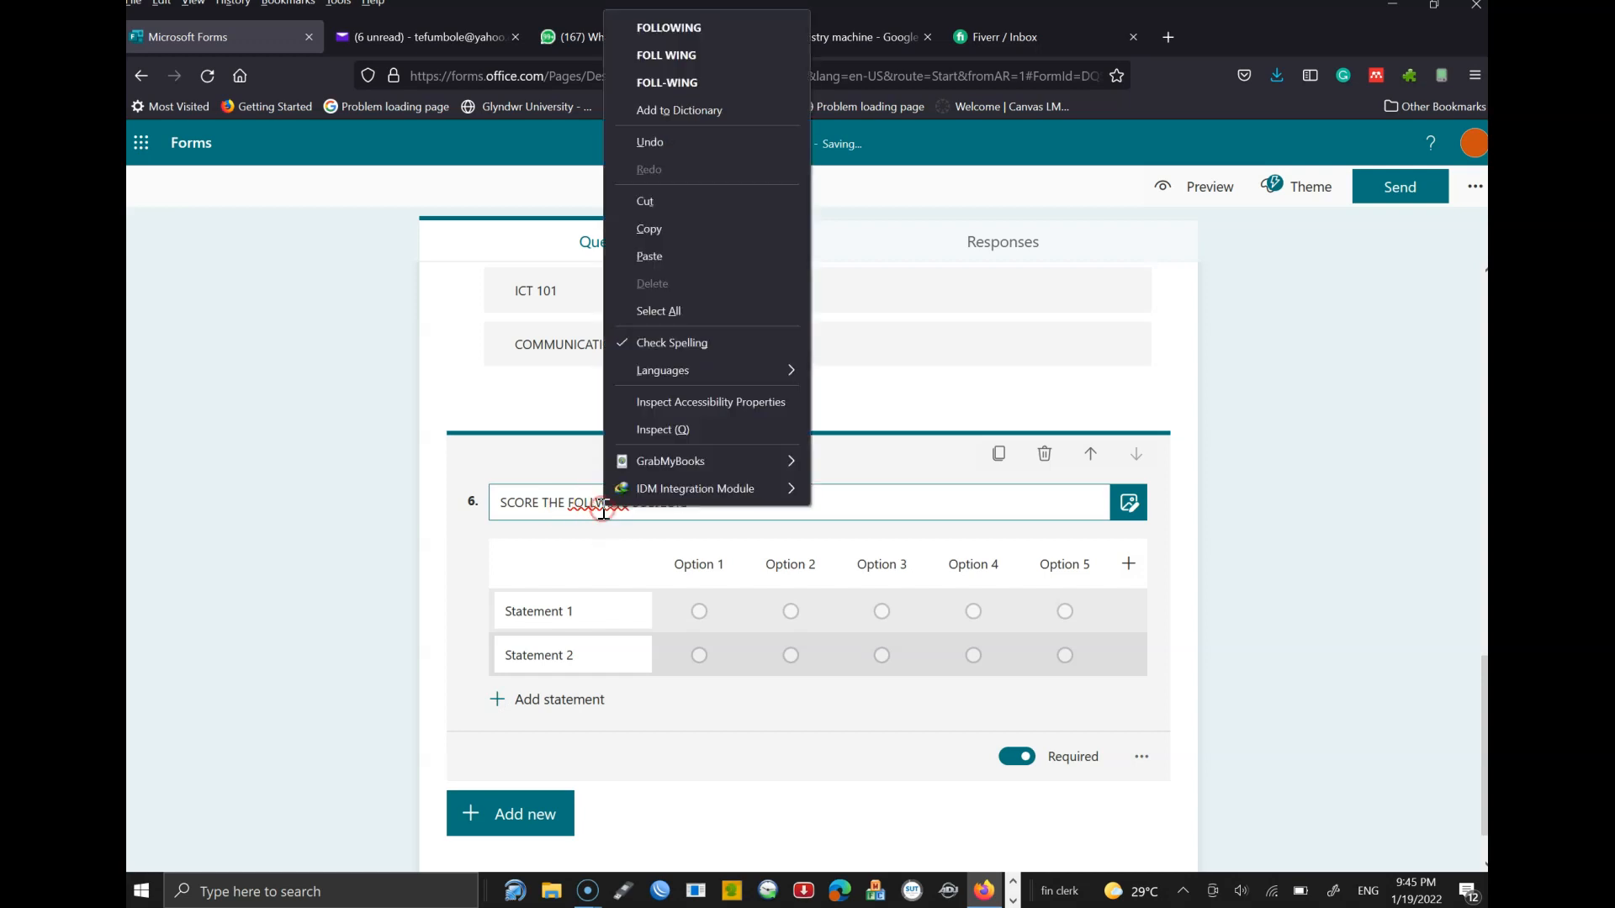
click(694, 31)
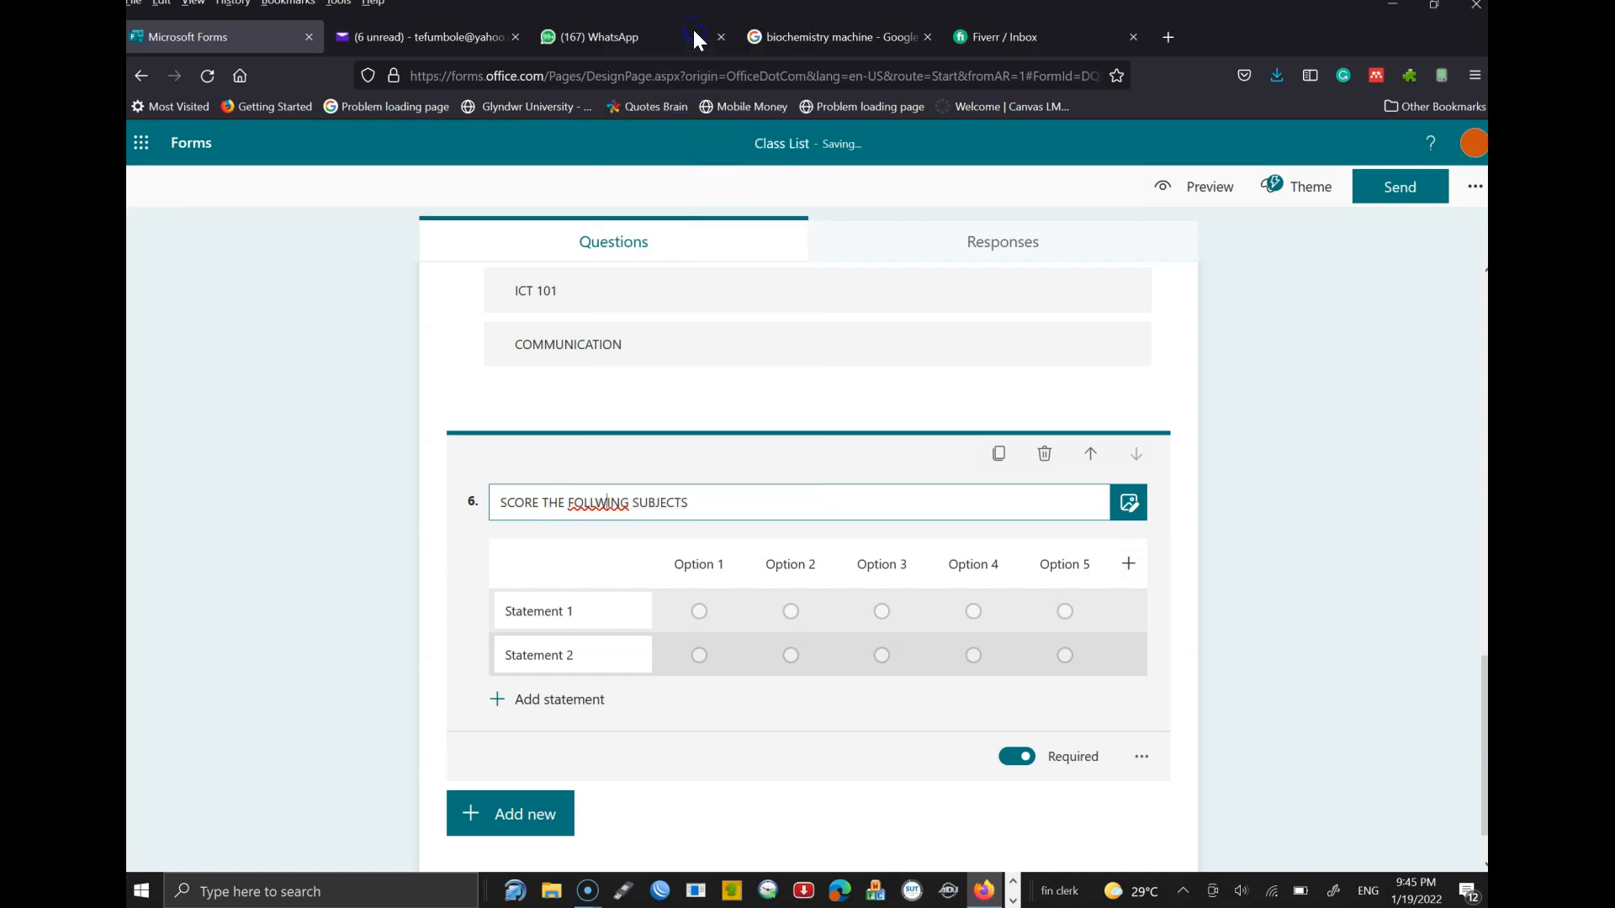
- Enter four statements: PUNCTUALITY, AVAILABILITY, COMMITMENT and CONSISTENCY
click(596, 615)
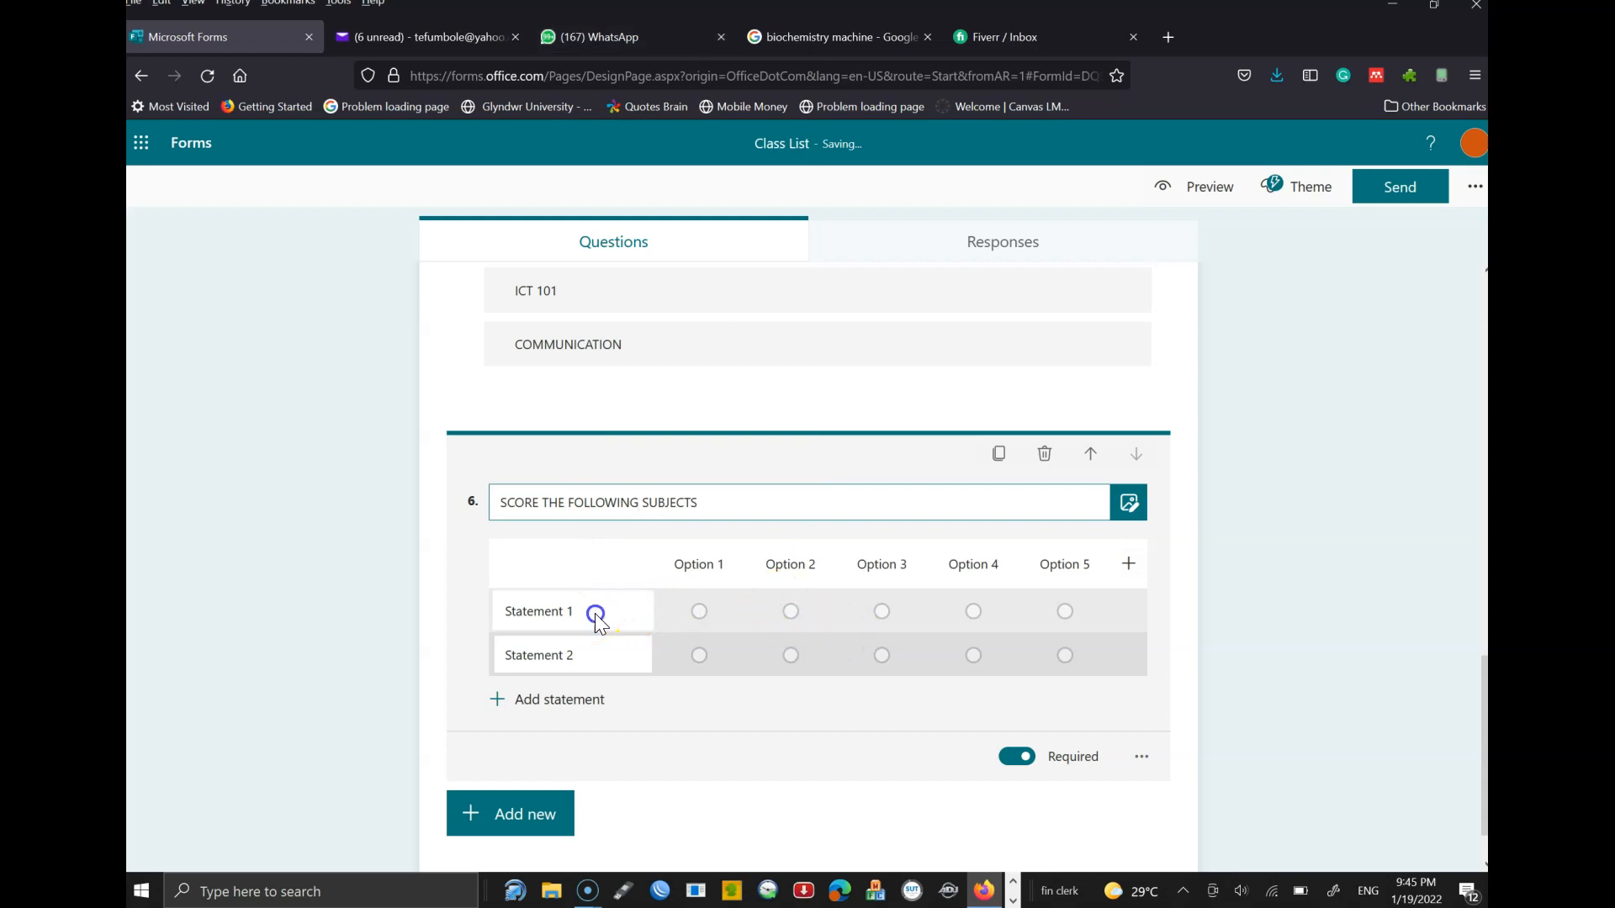
text(P)
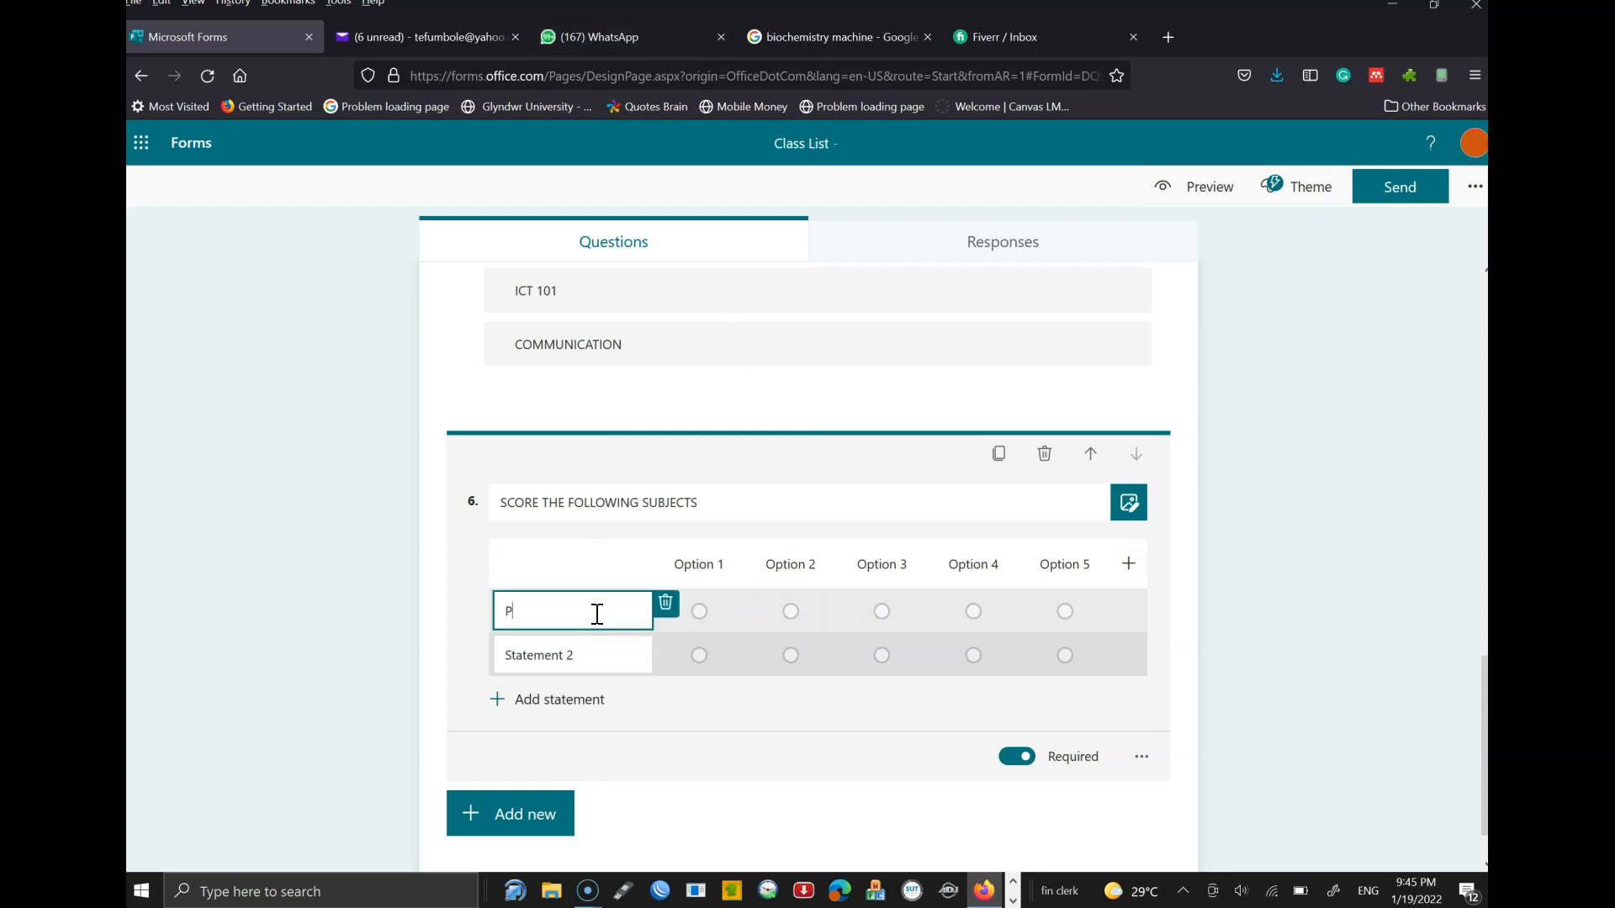
text(UNCTUALITY)
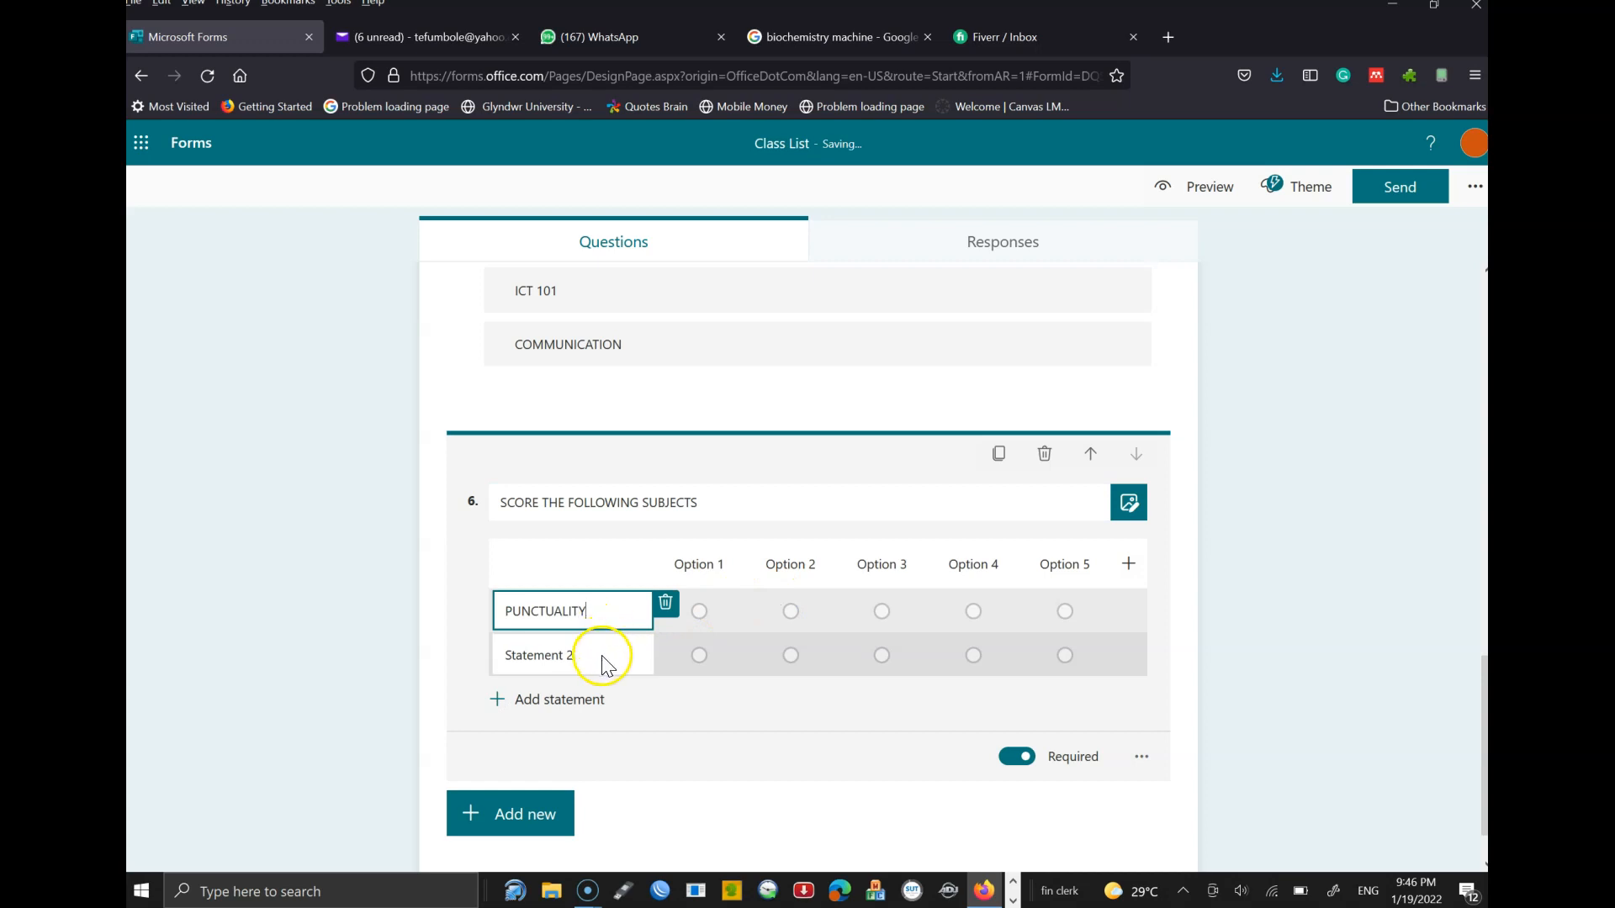
click(603, 656)
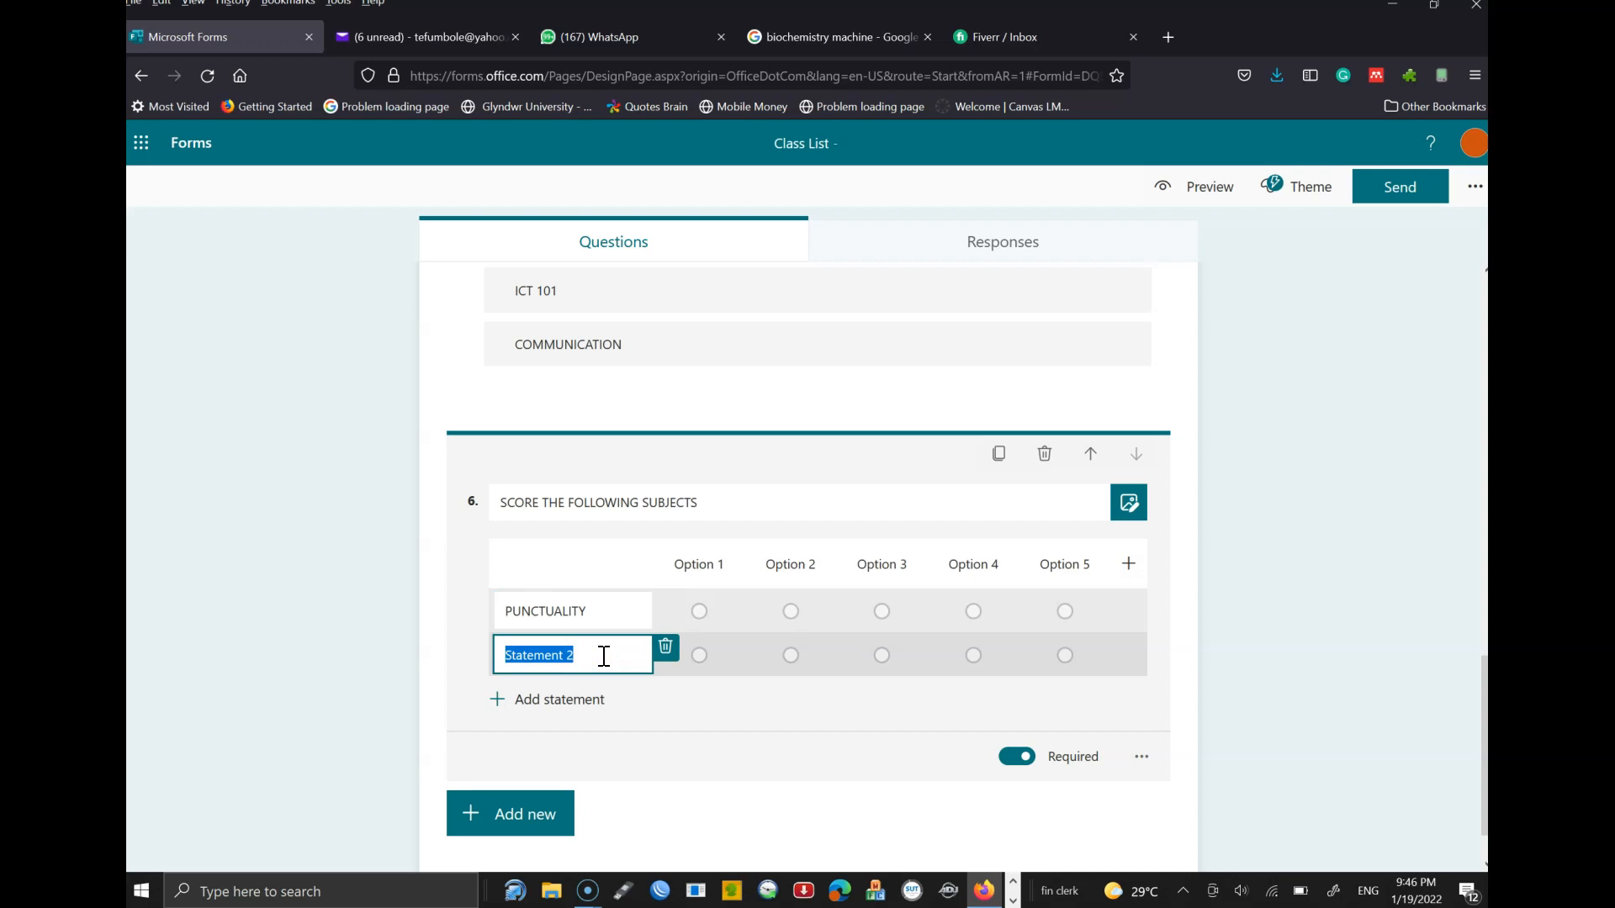
text(AVAIL)
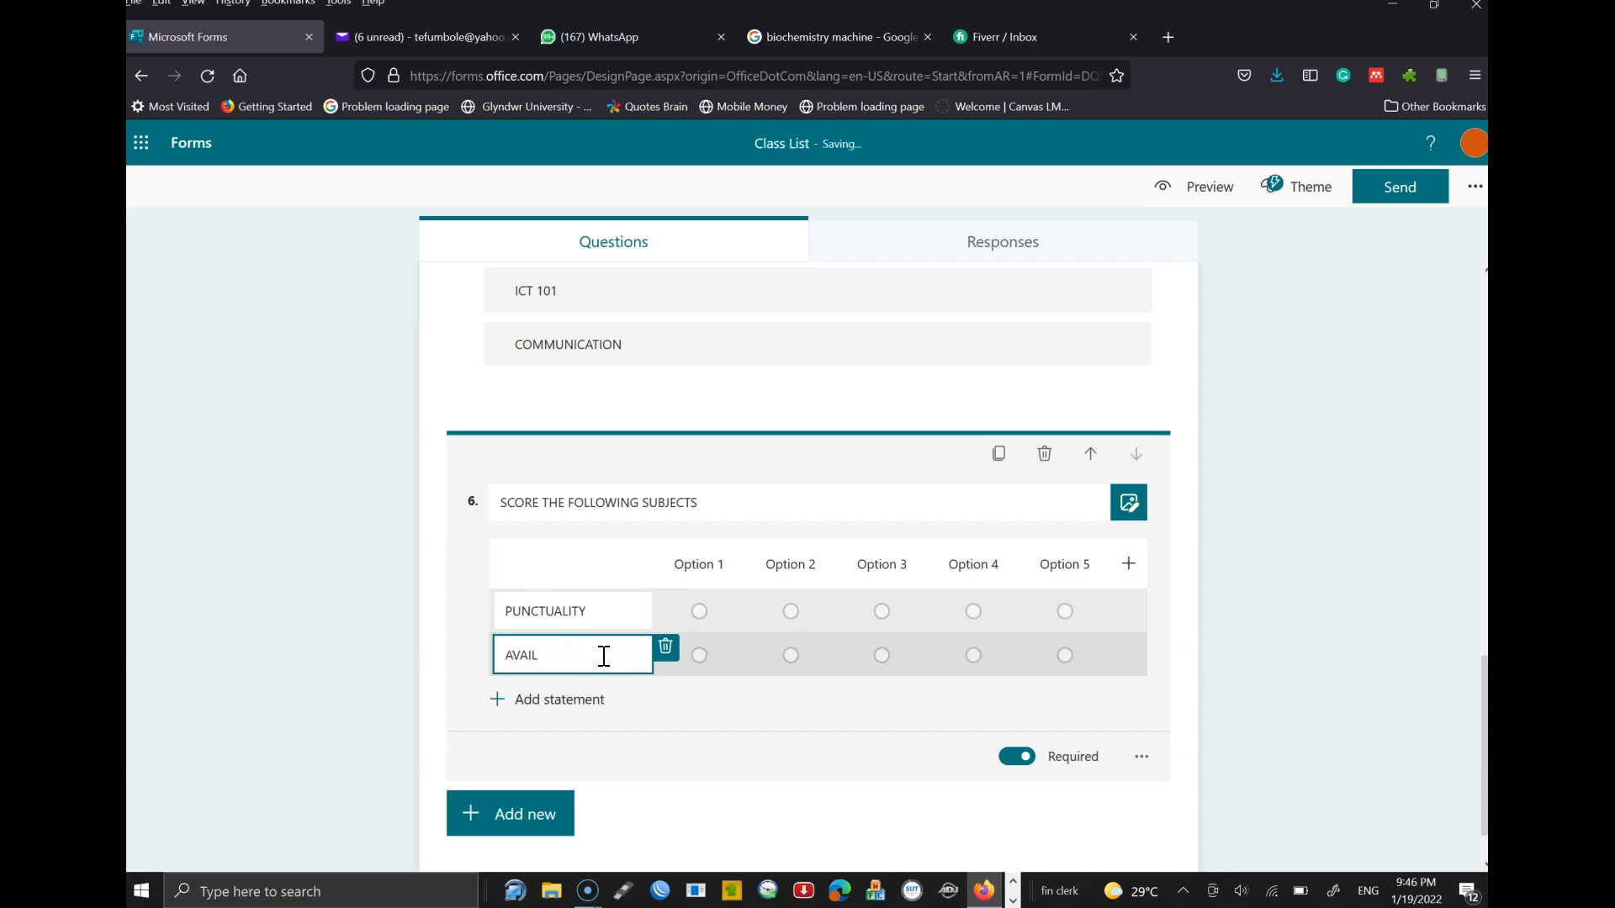
text(ABILITY)
click(569, 700)
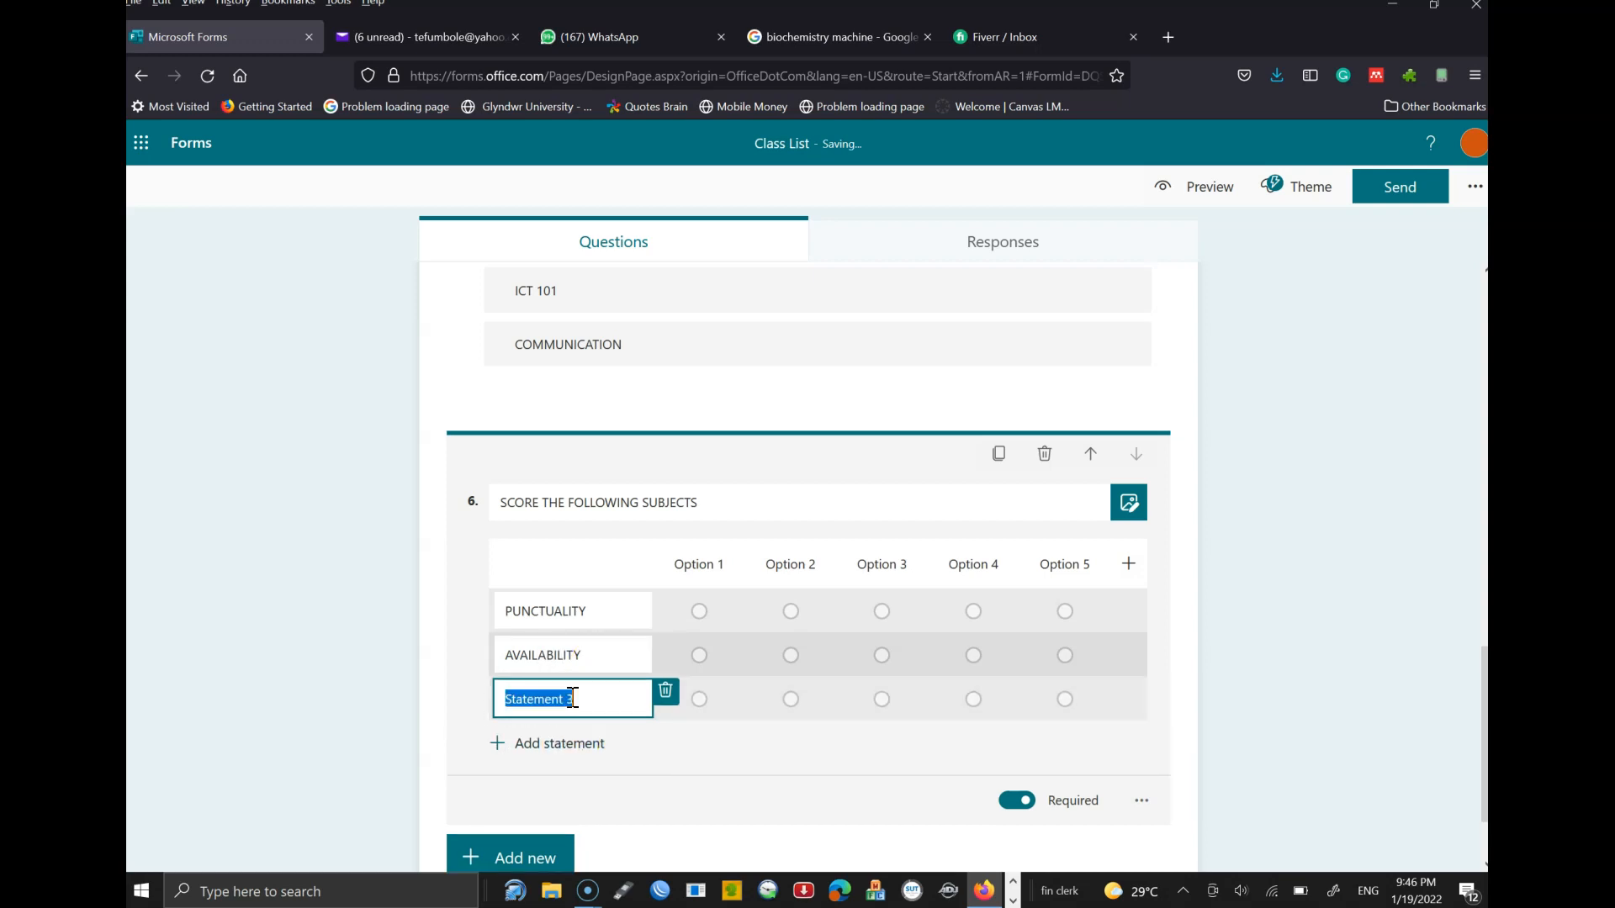
click(587, 707)
text(COMMITMENT)
click(543, 745)
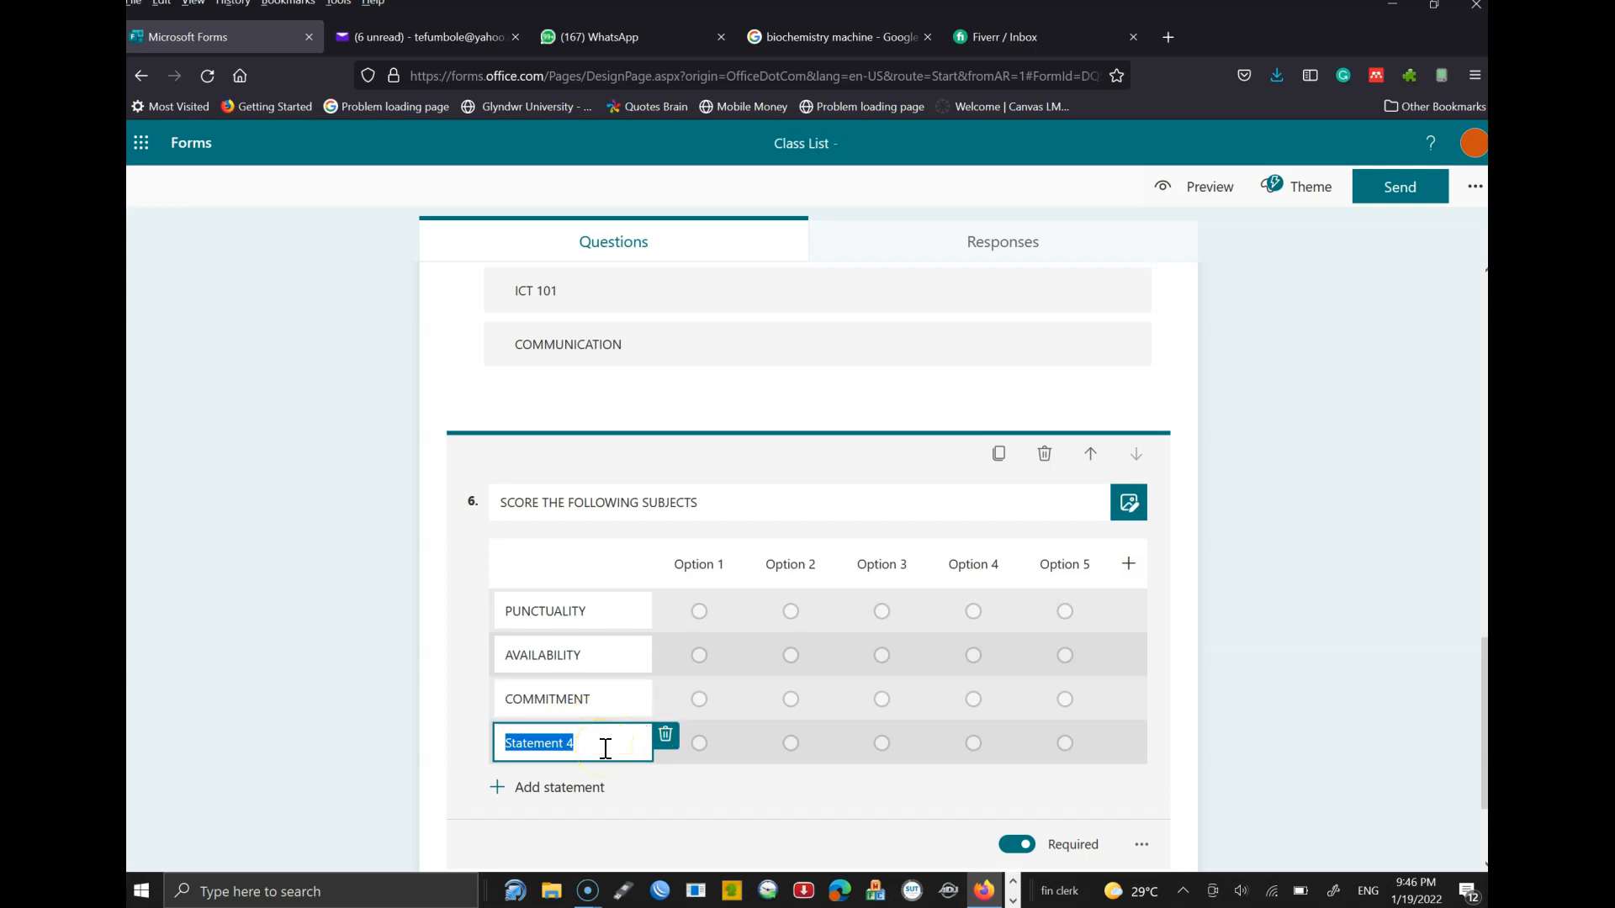
text(CONSISTENCY)
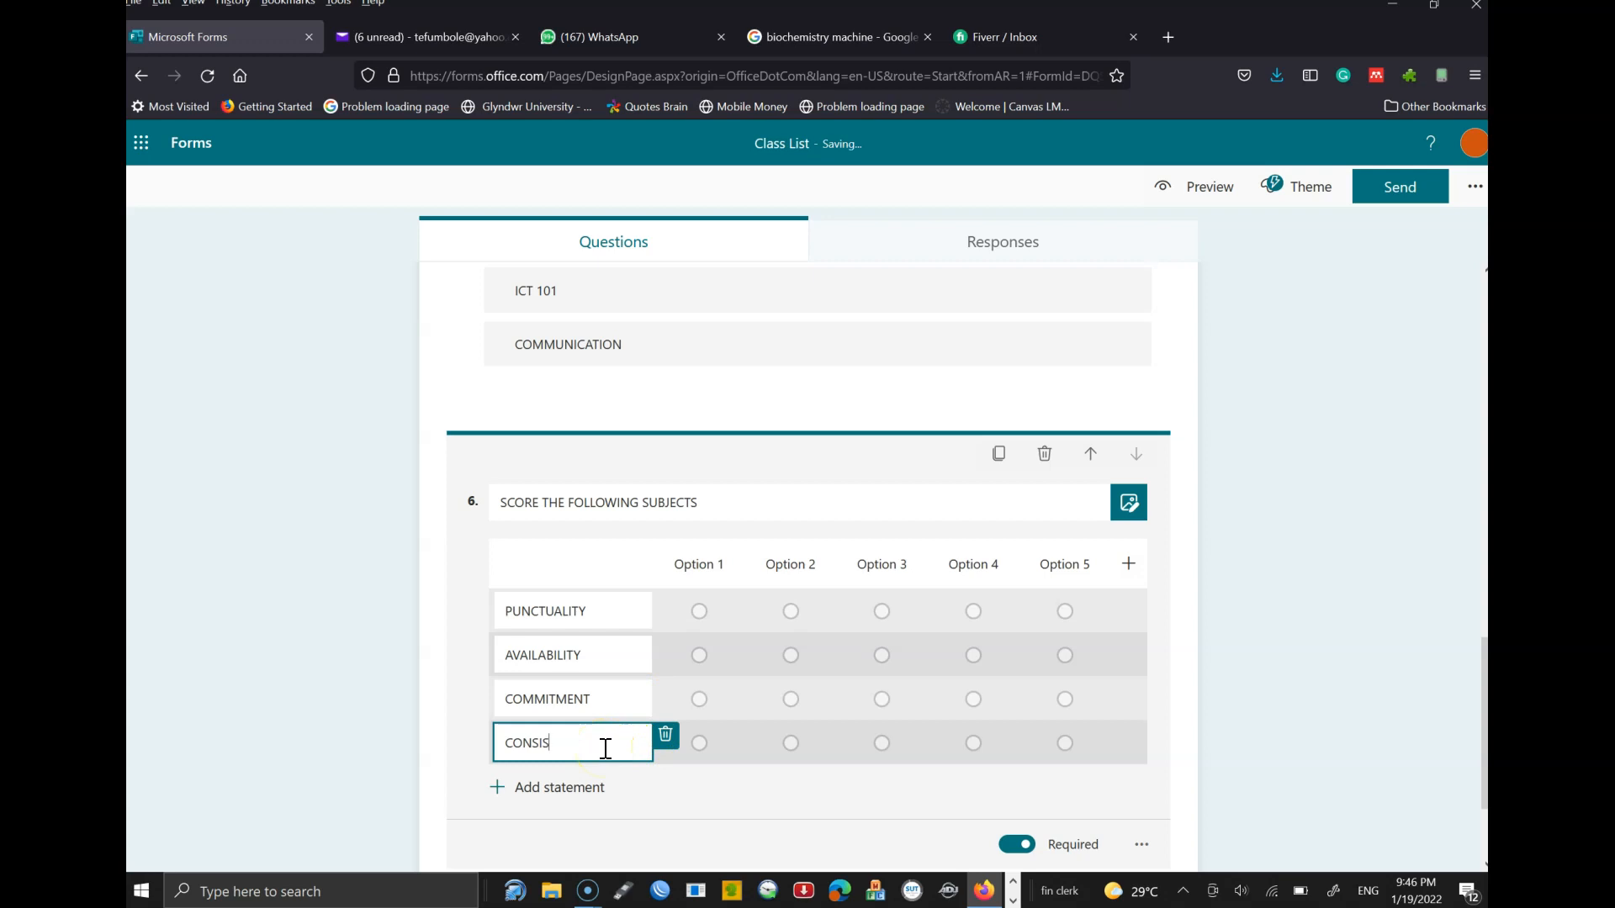
double_click(596, 609)
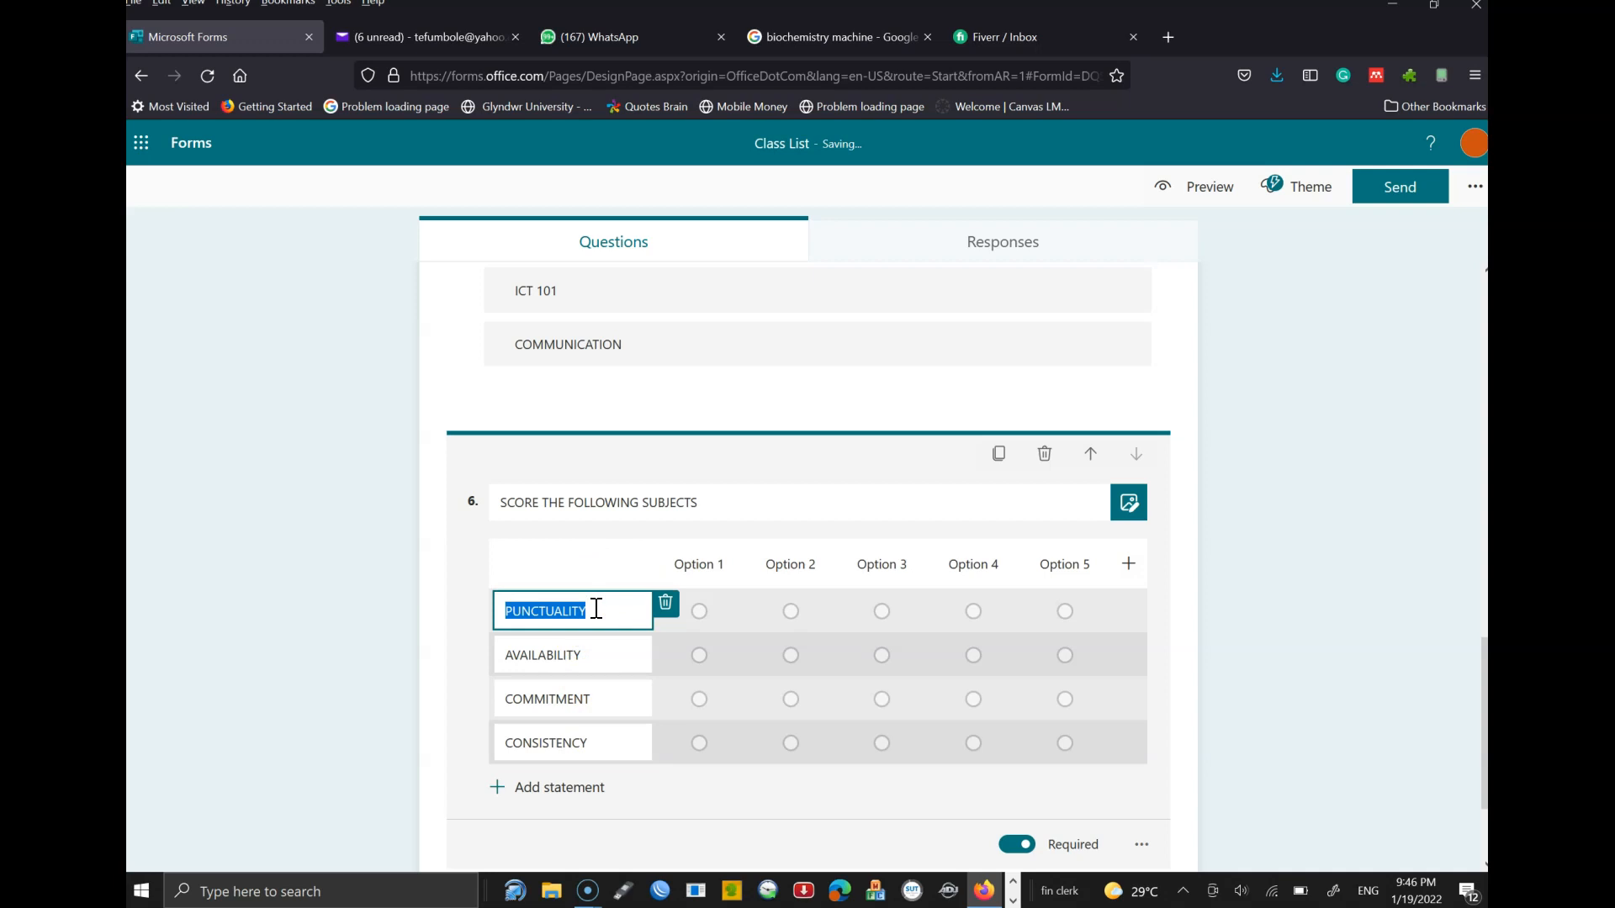
click(692, 566)
drag(707, 569, 668, 571)
- Rename the first two rating column headers PUNCTUALITY and AVAILABILITY
text(PU)
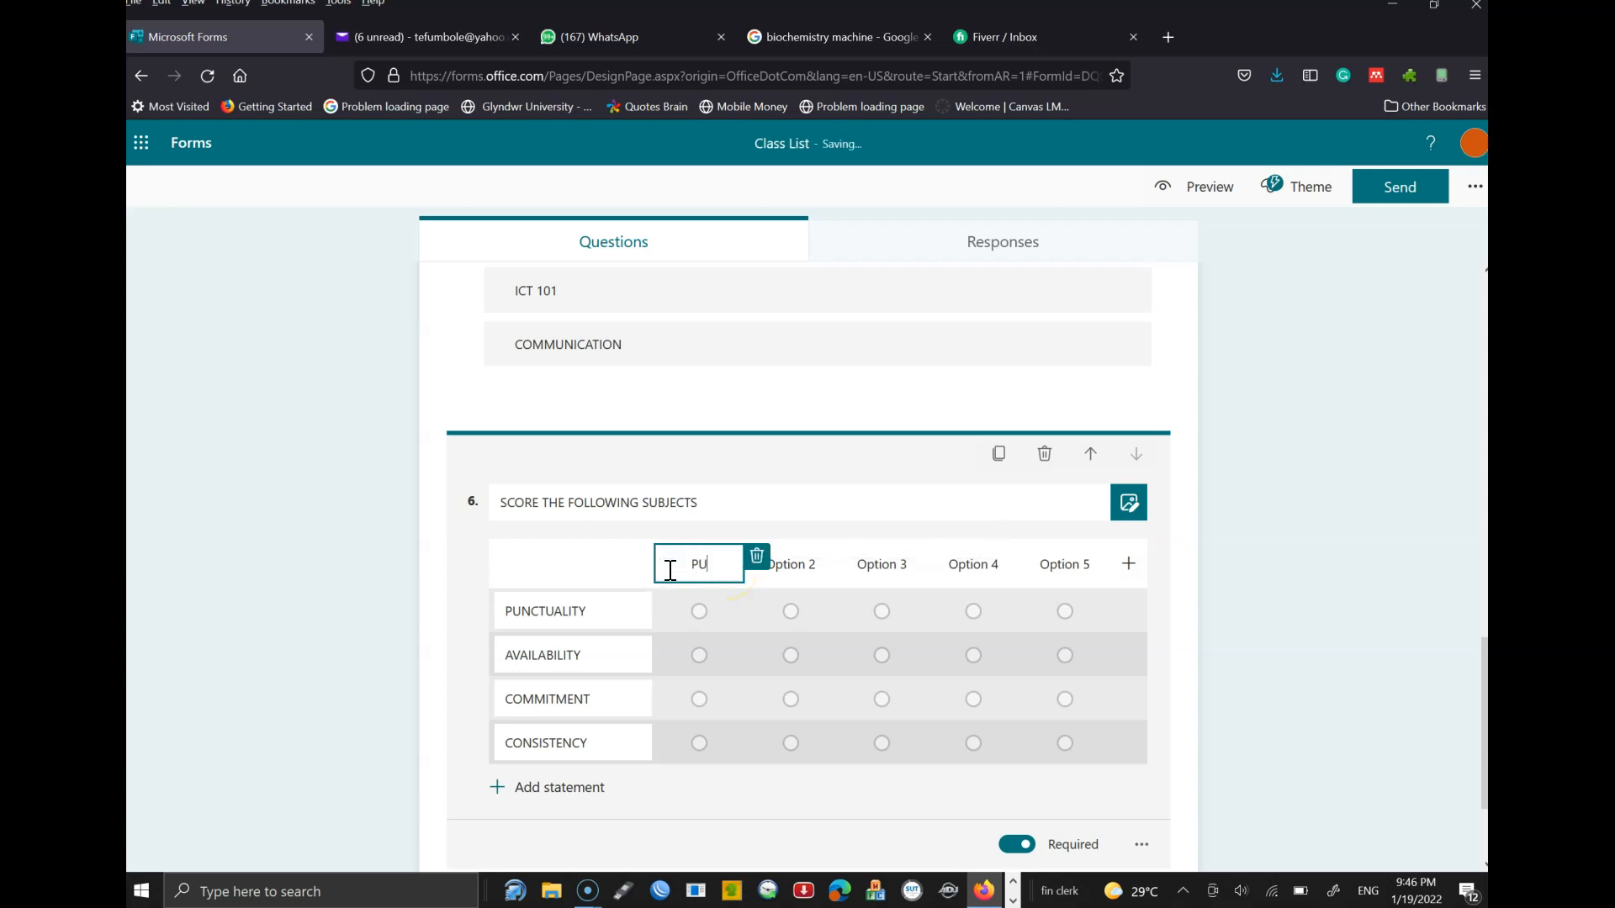
text(NCTUALITY)
click(805, 571)
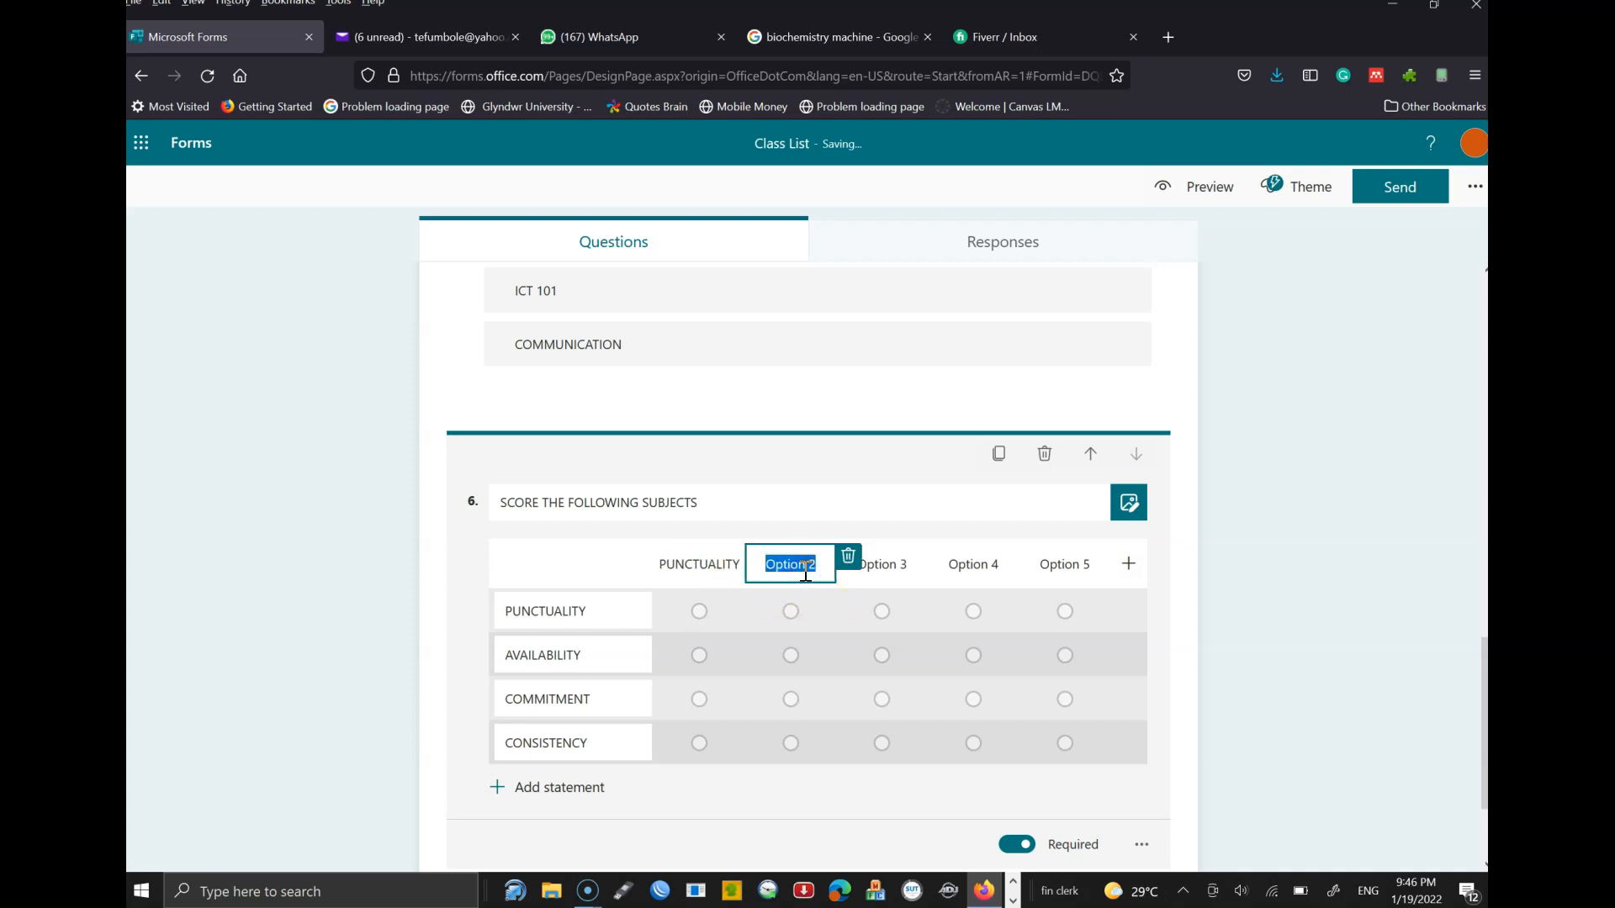
text(AVAILABILITY)
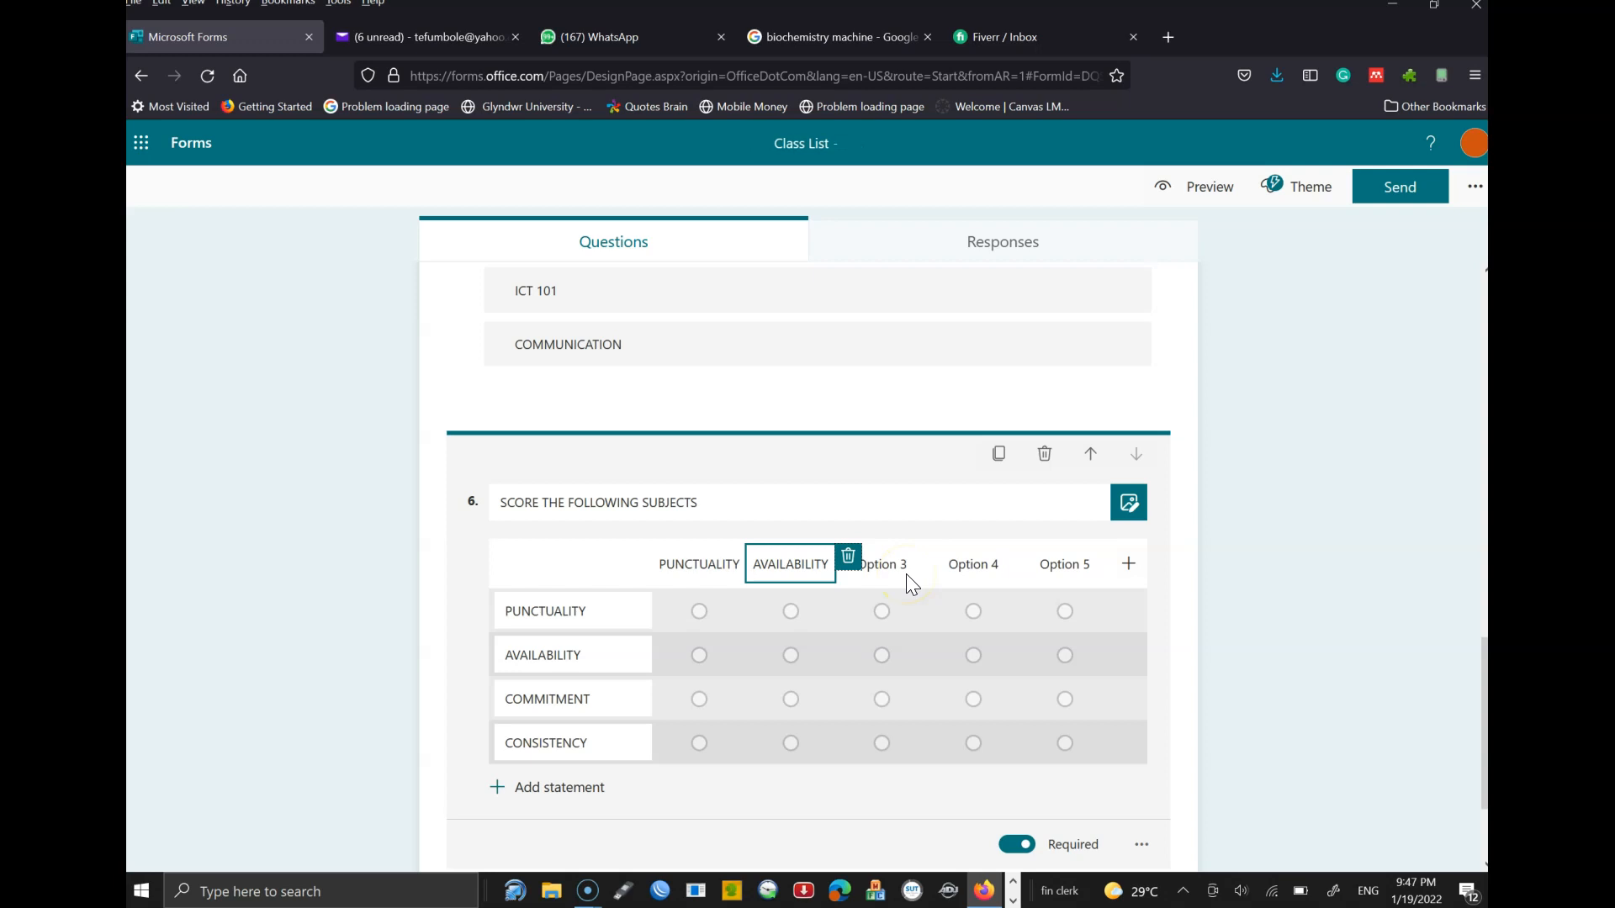
click(571, 605)
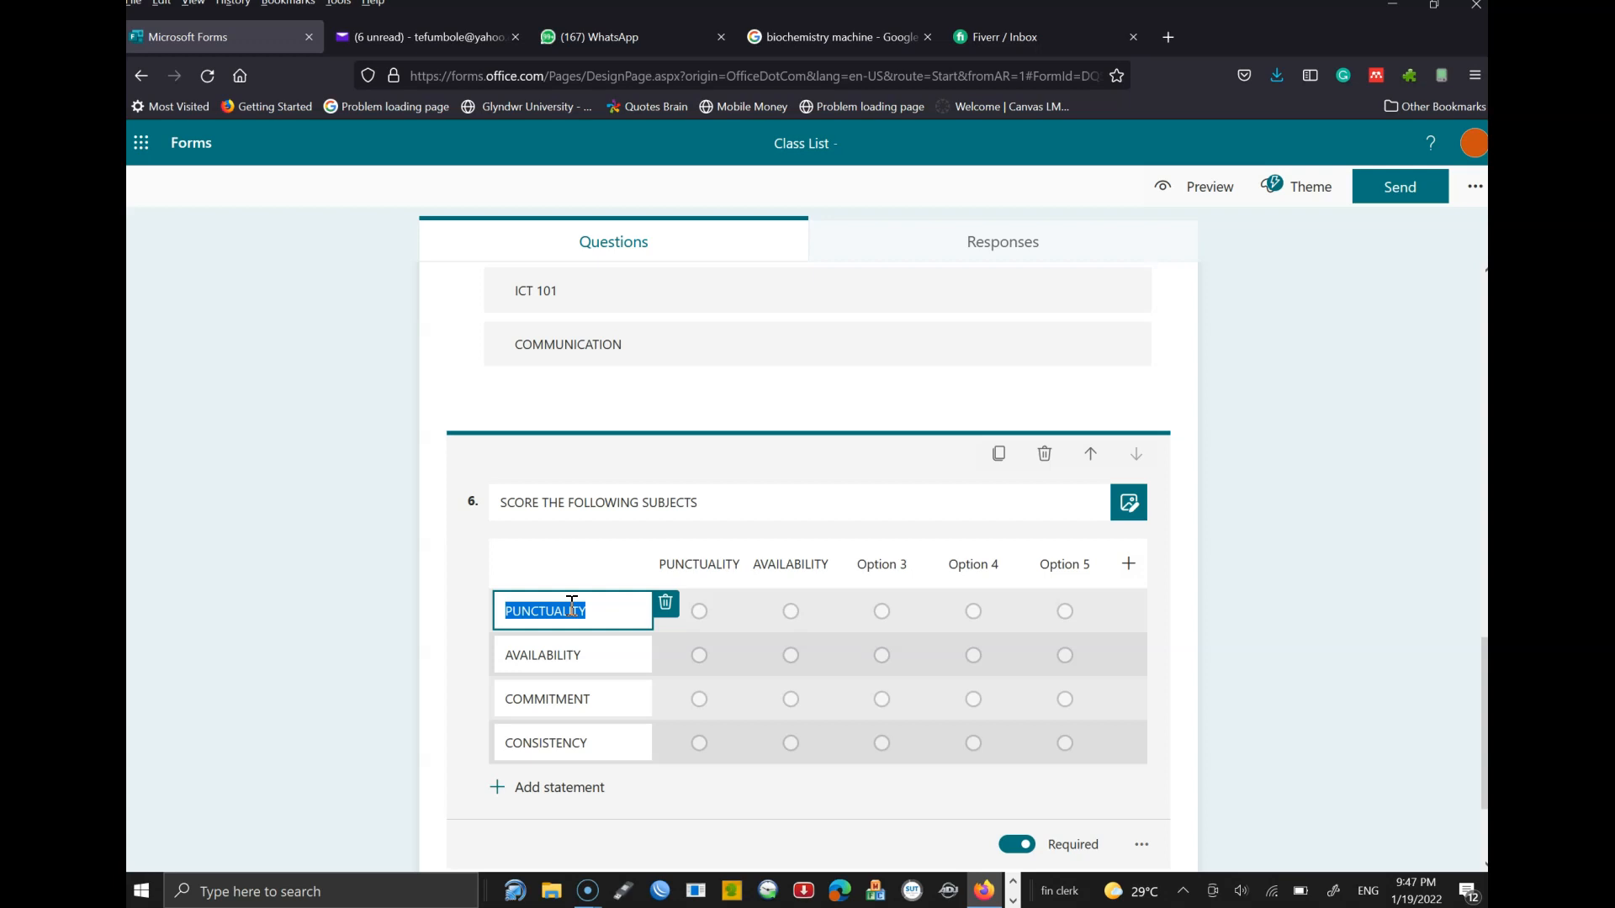
- Retype the four statements as ICT 101, BILLS, COMMUNICATION and CITIZENSHIP
text(I)
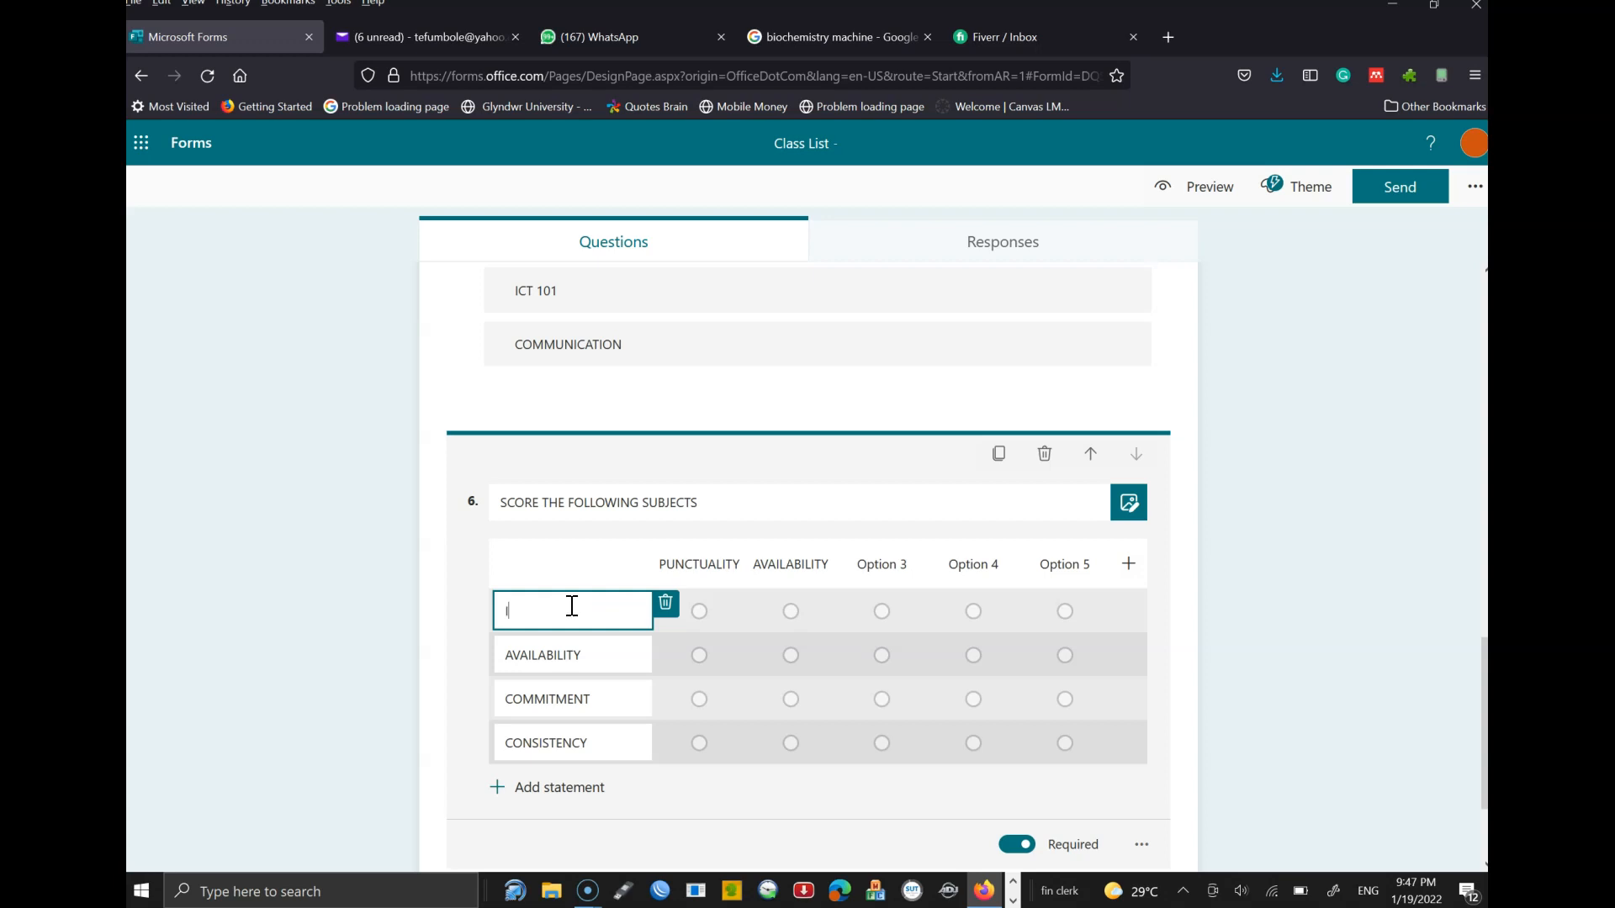
text(CT 101)
click(579, 648)
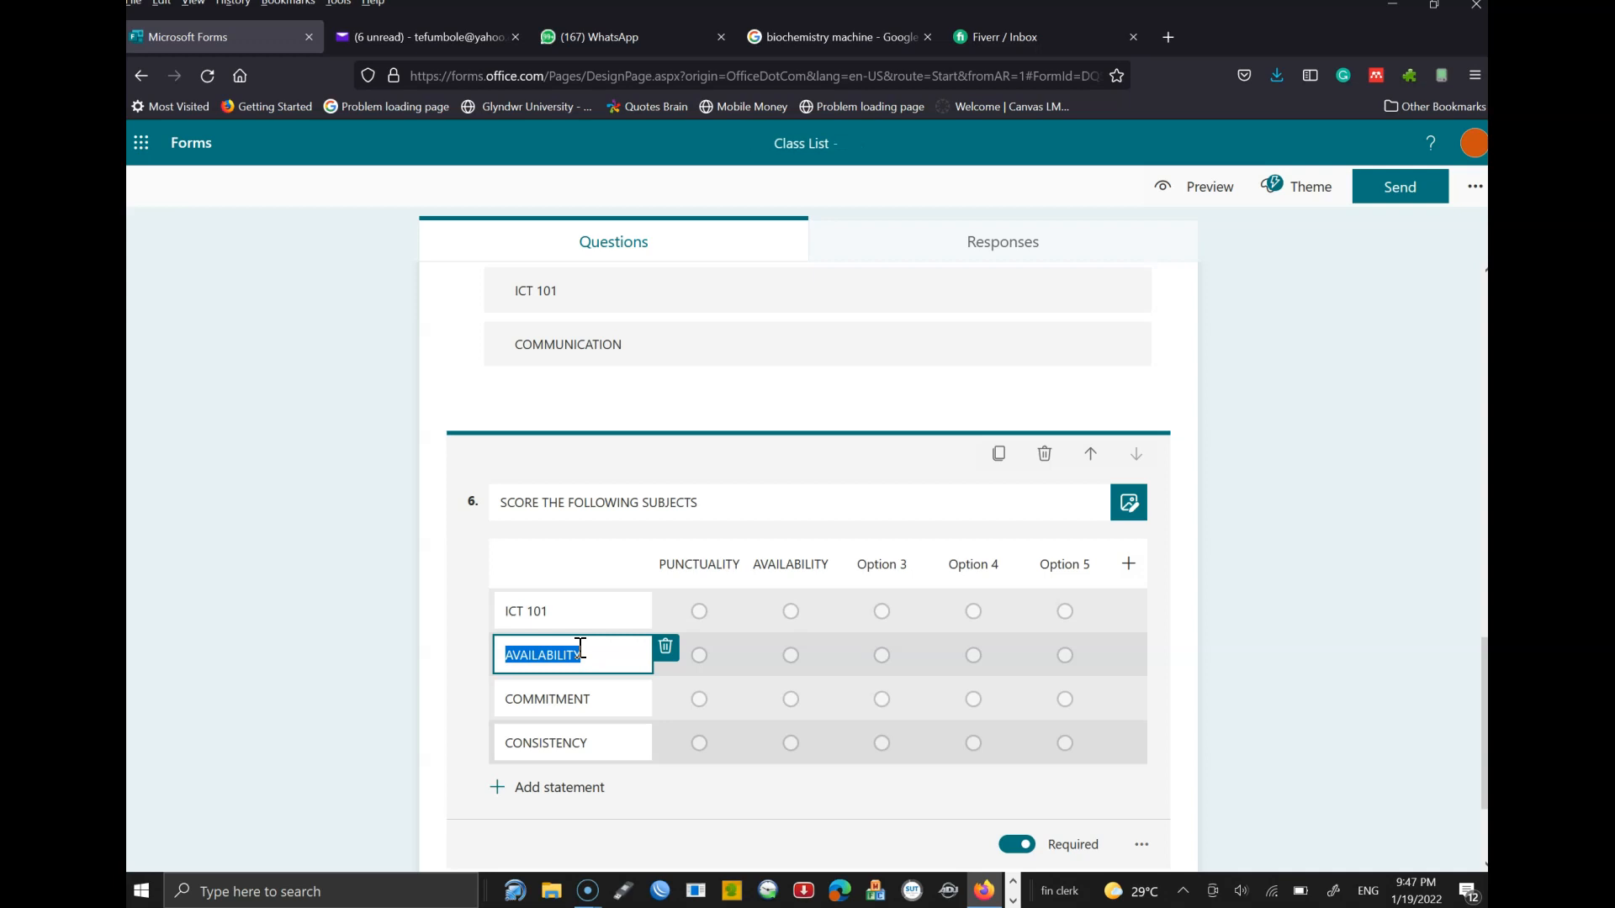
text(BILLS)
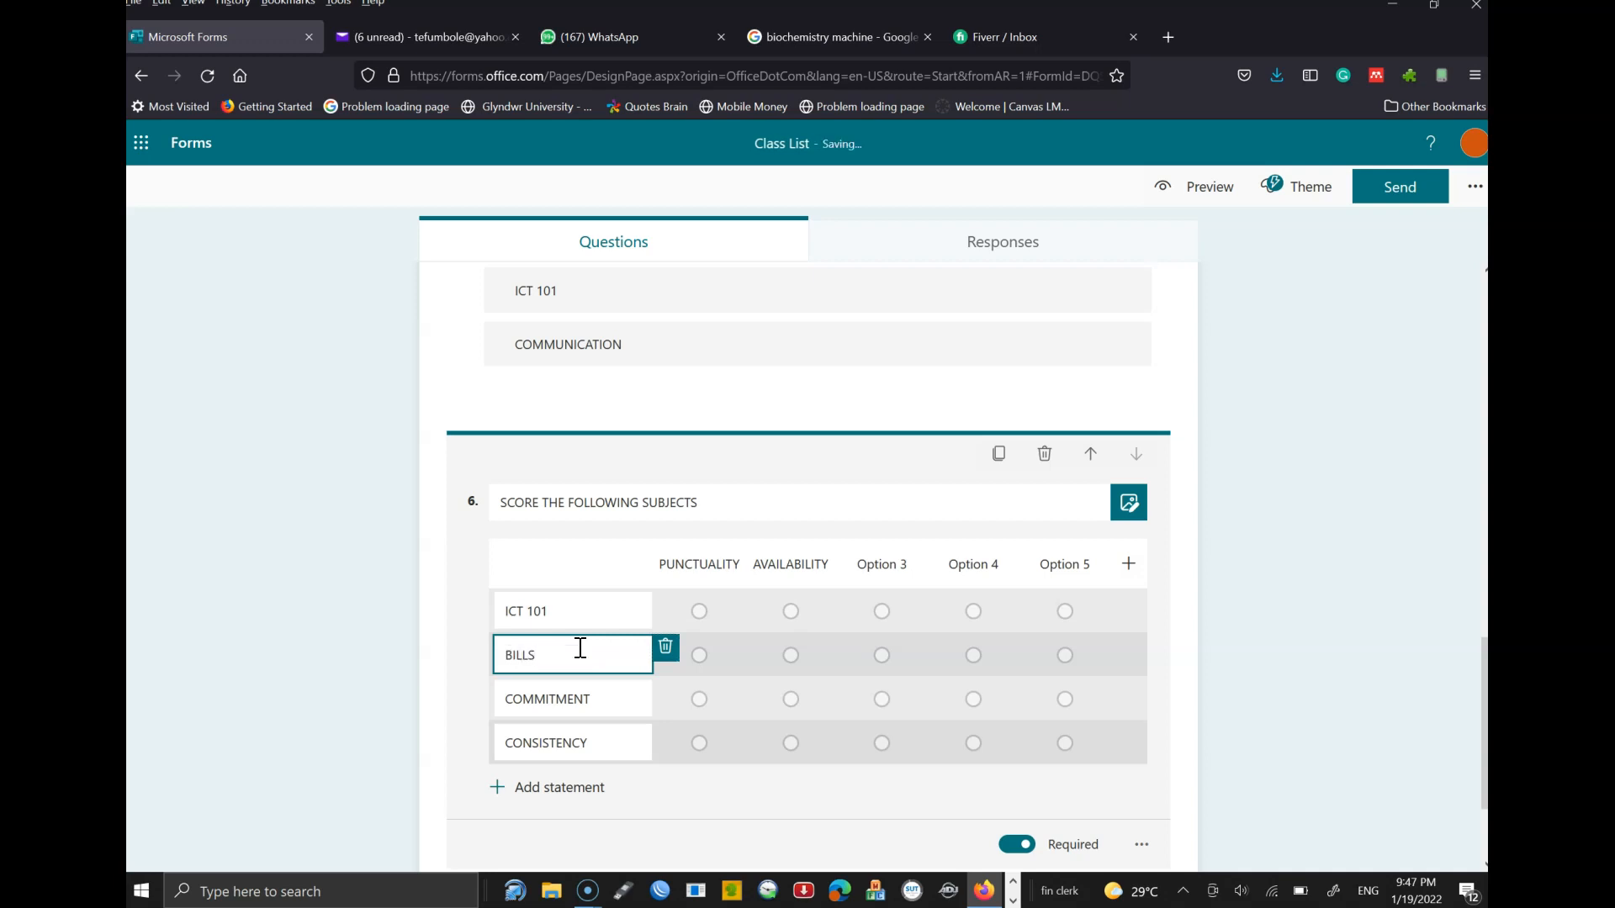
click(580, 697)
text(COMM)
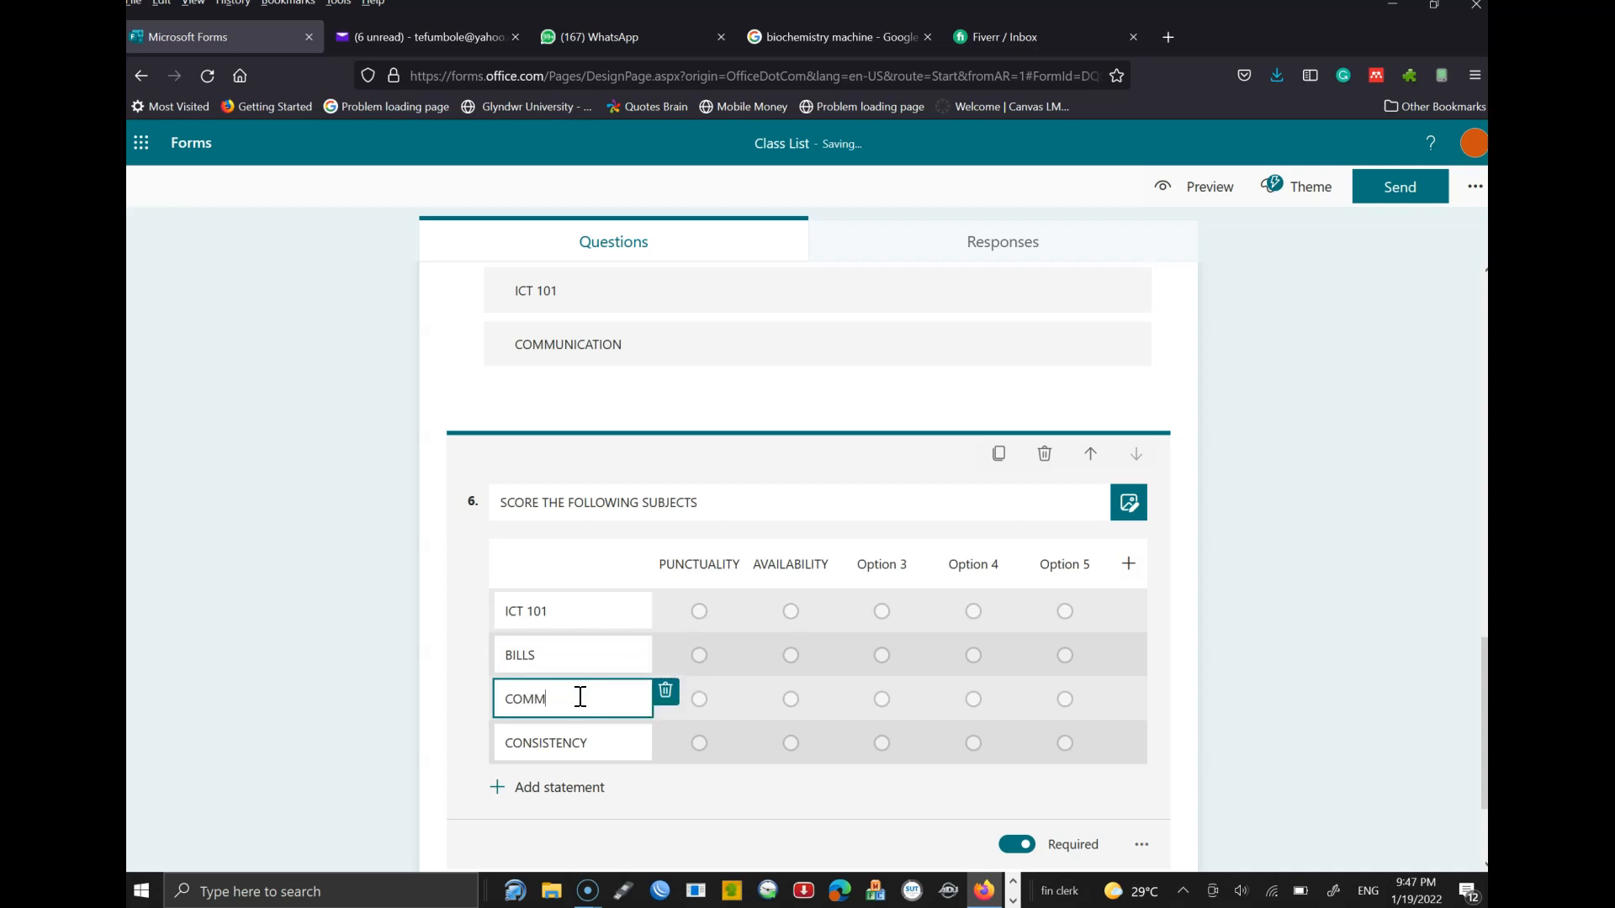
text(UNICATION)
click(565, 745)
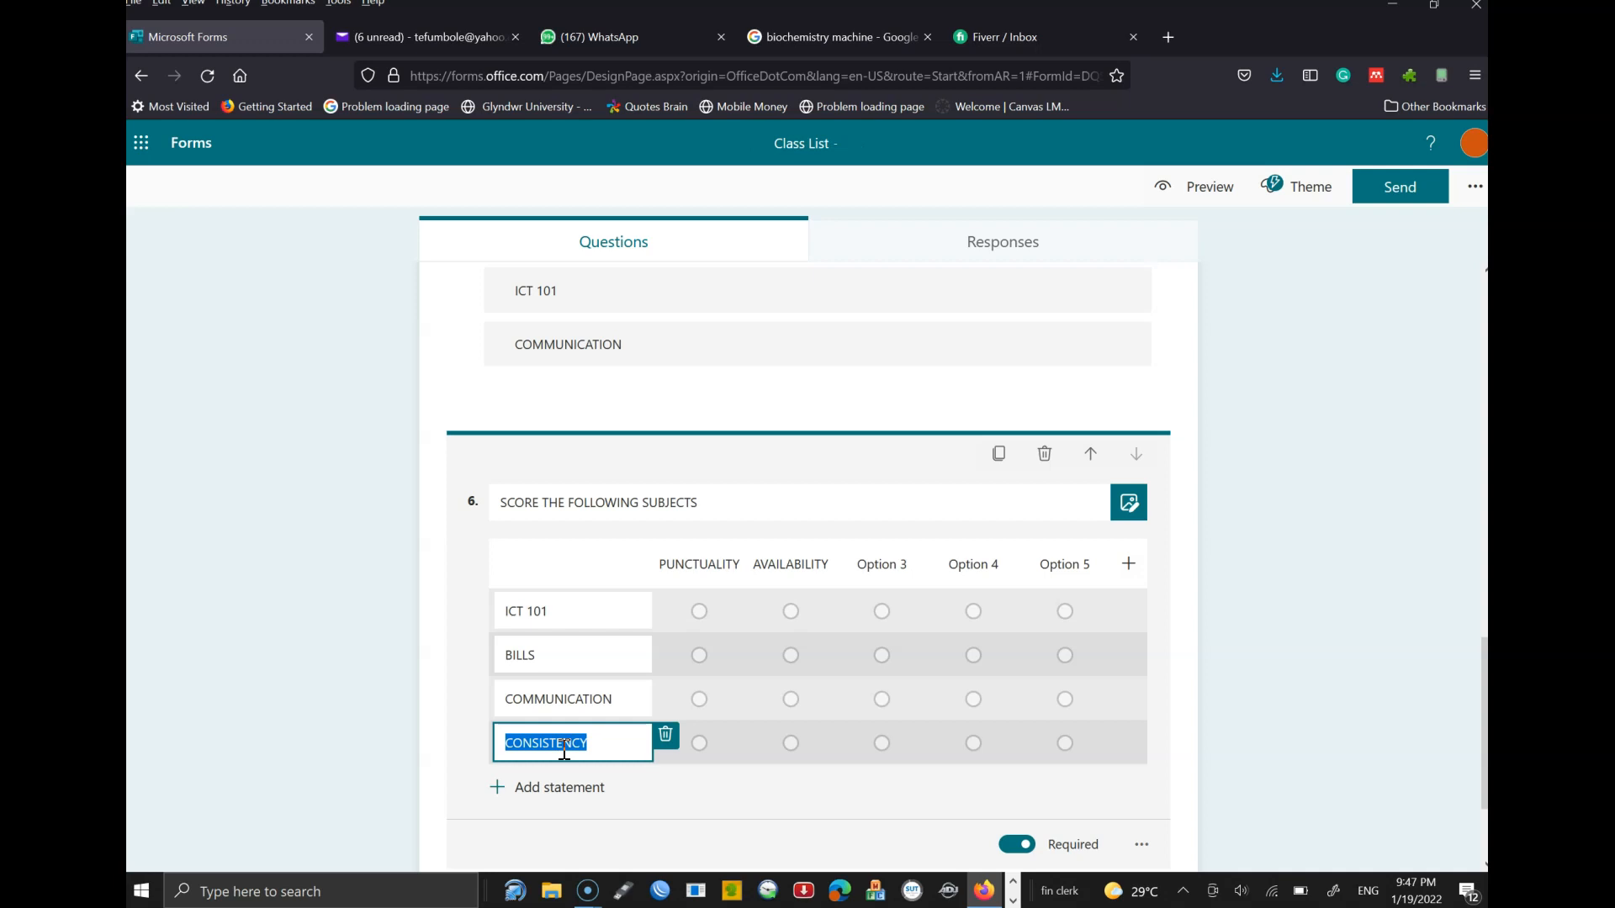
text(CITIZENSHIP)
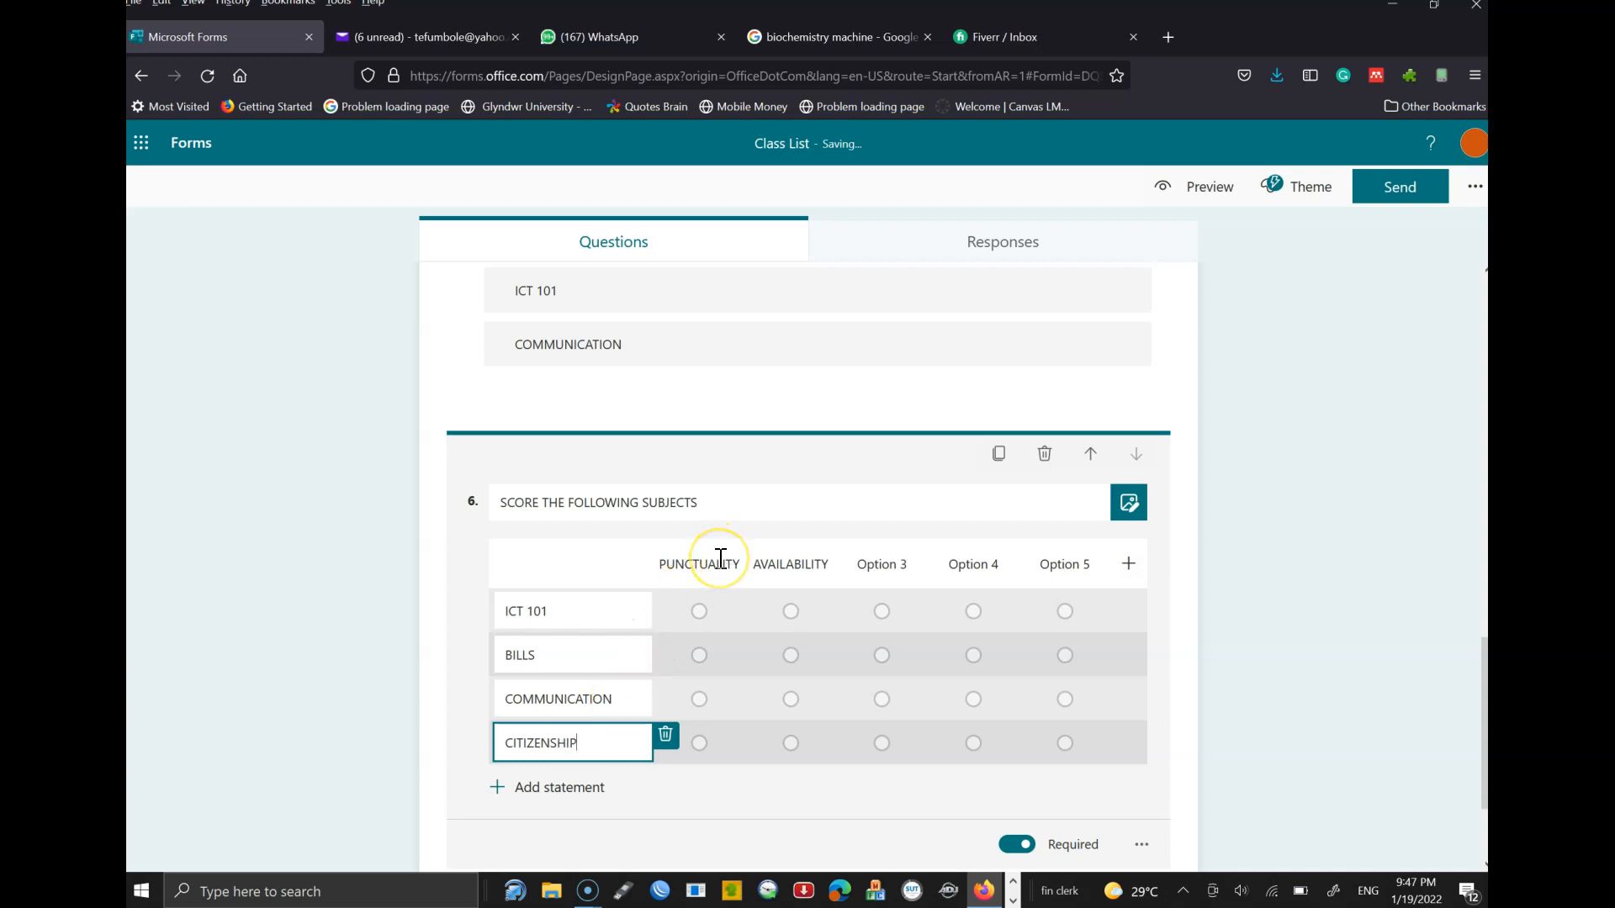
click(714, 504)
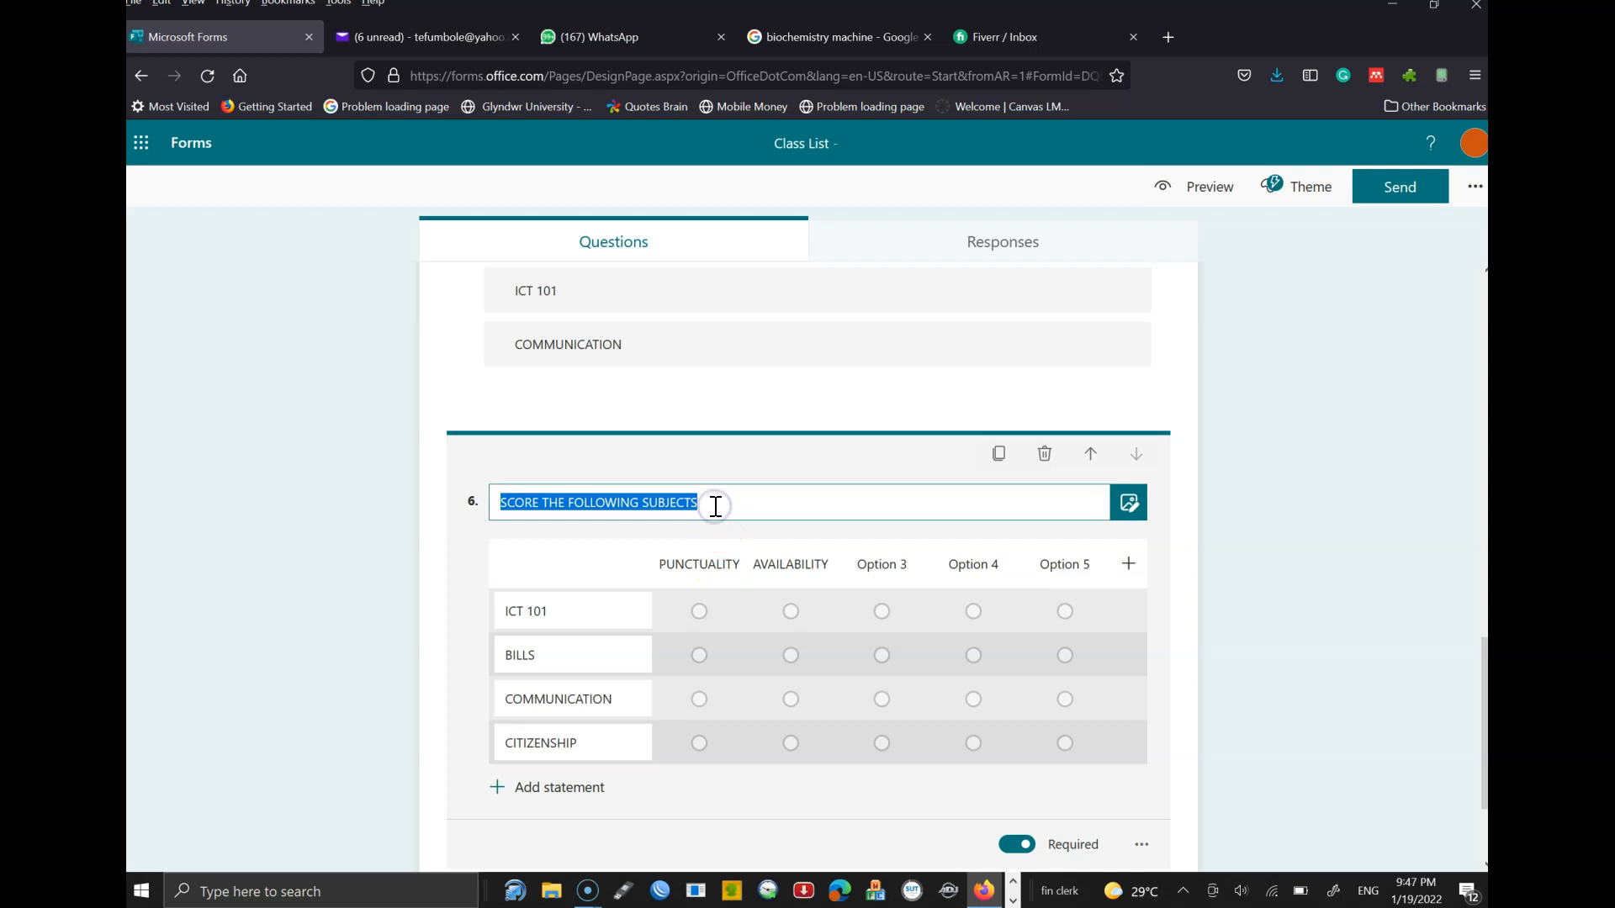
- Retitle question 6 'PERFORMANCE OF THE FOLLWING GUYS'
text(HOW PUNTUAL)
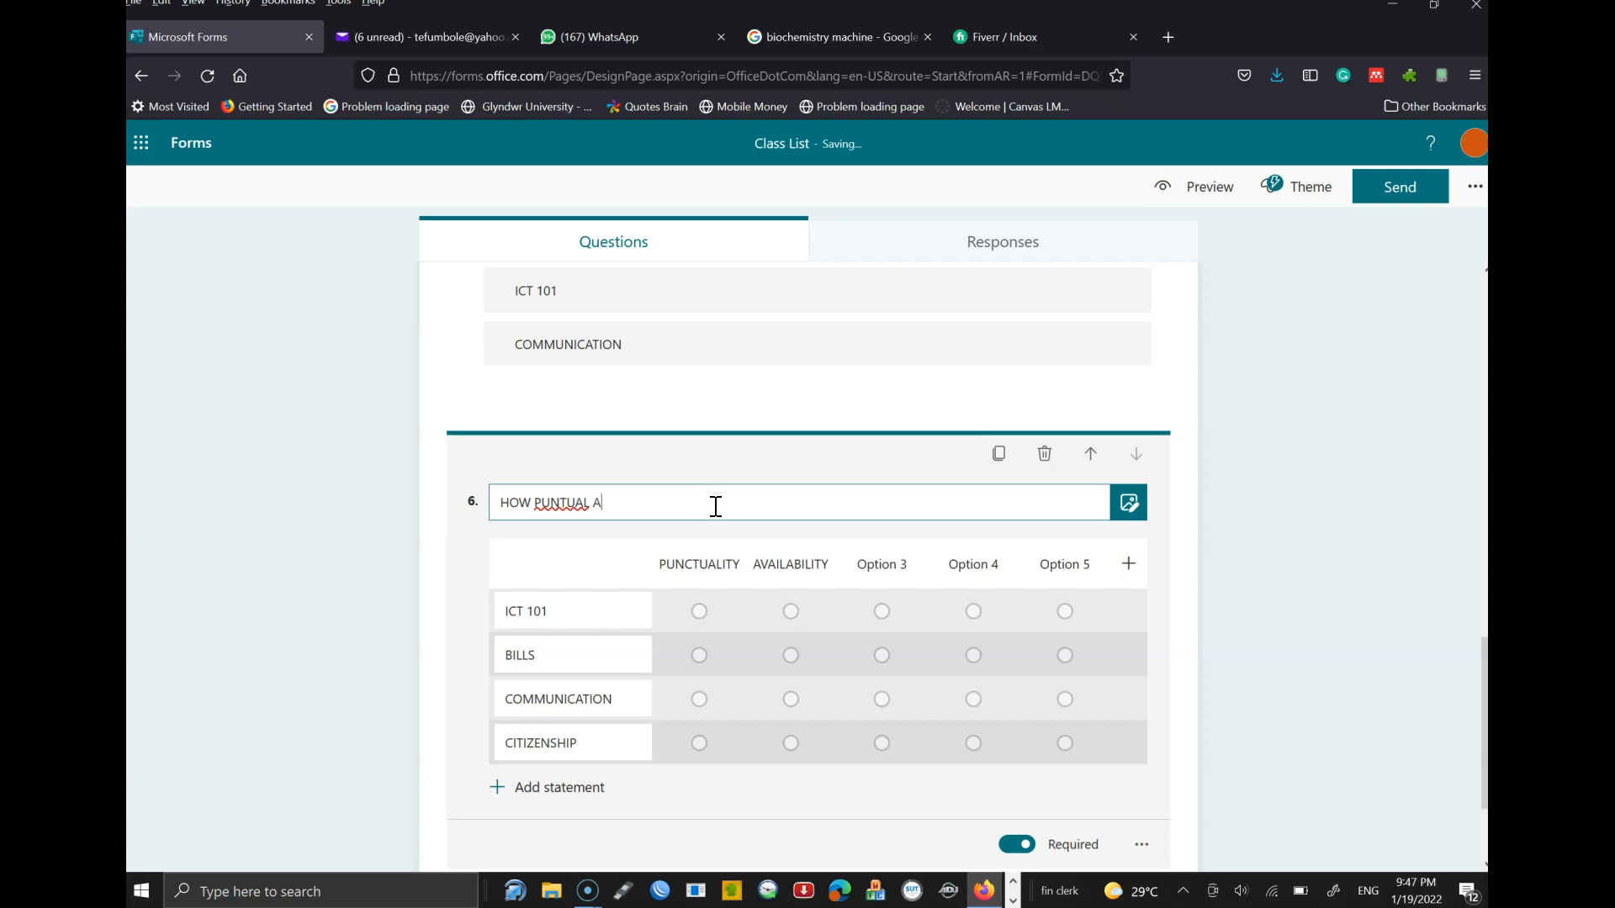
text(ARE THE FOLLWOING)
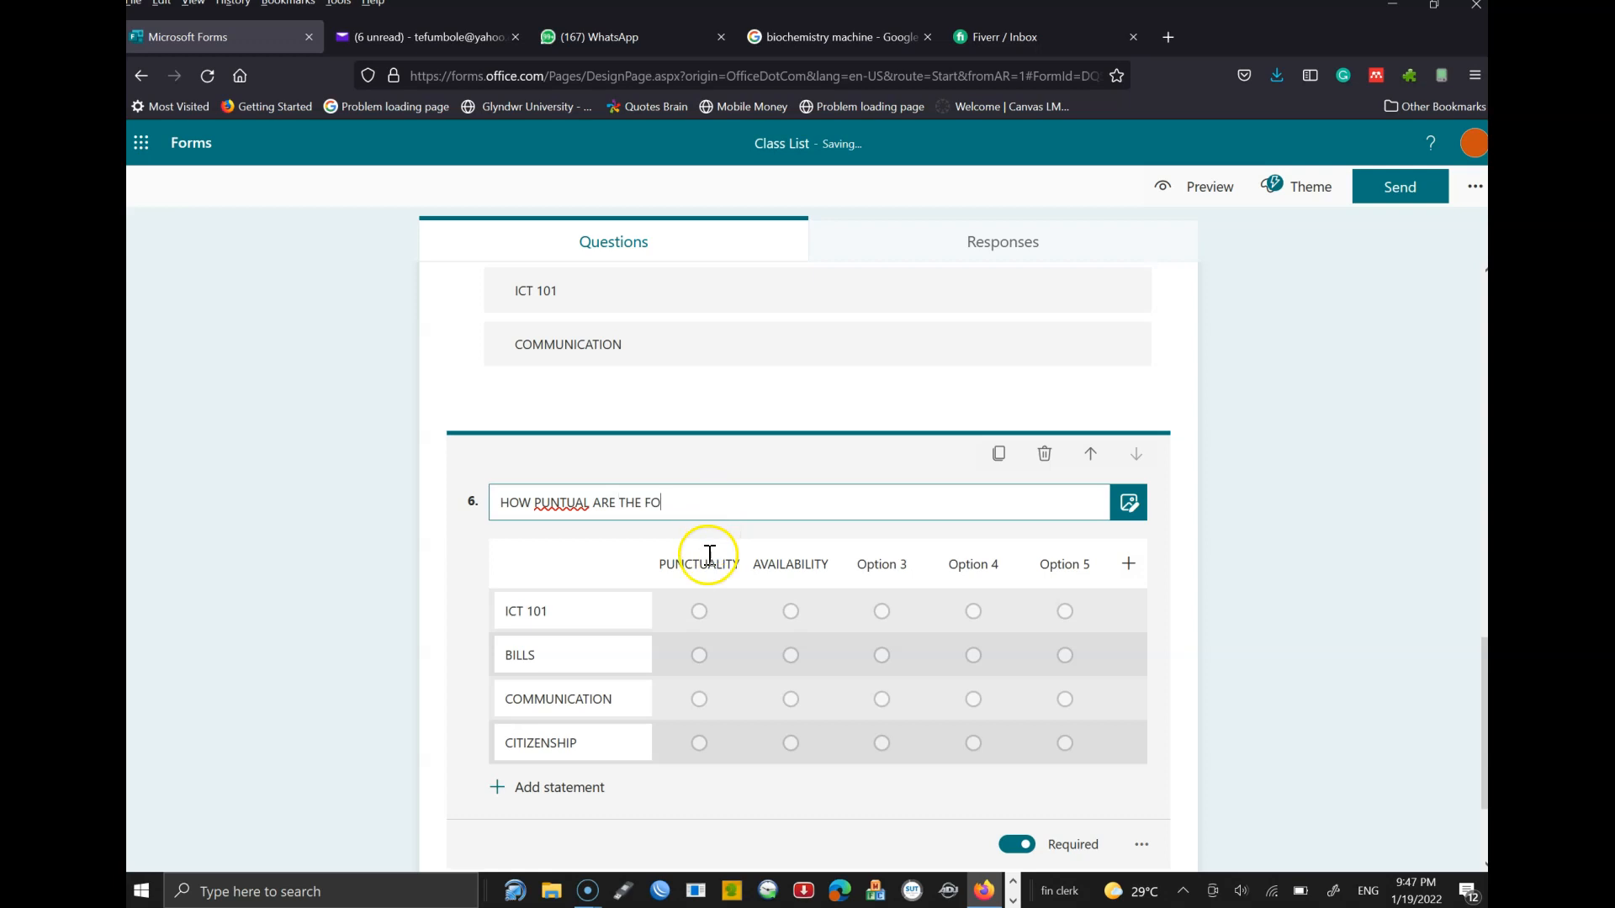
click(707, 564)
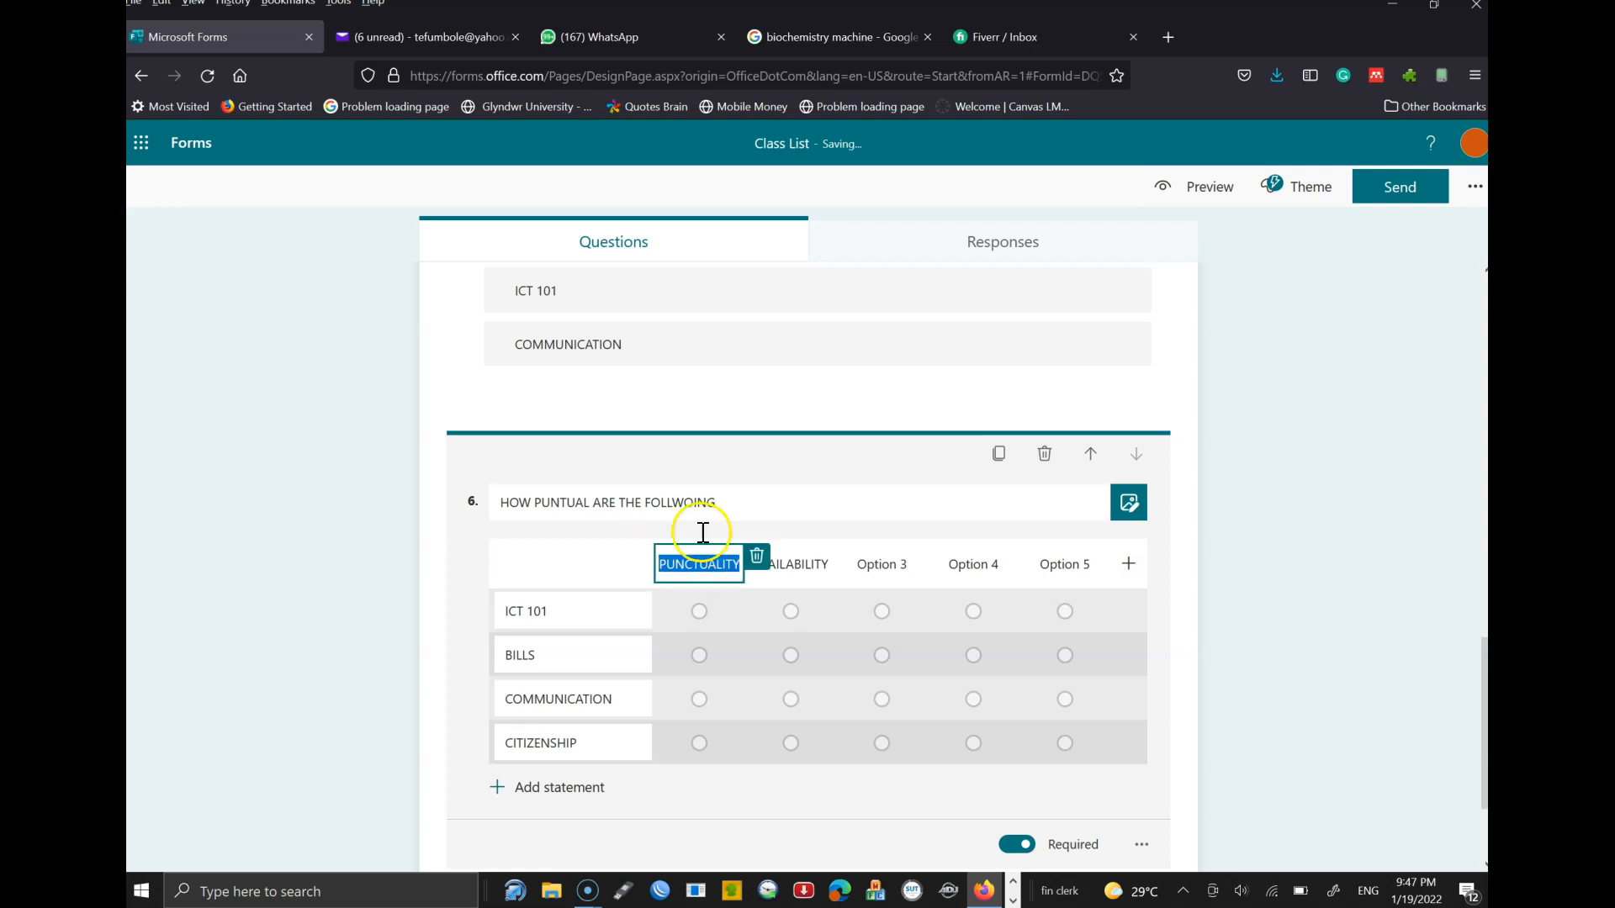
click(686, 504)
text(P)
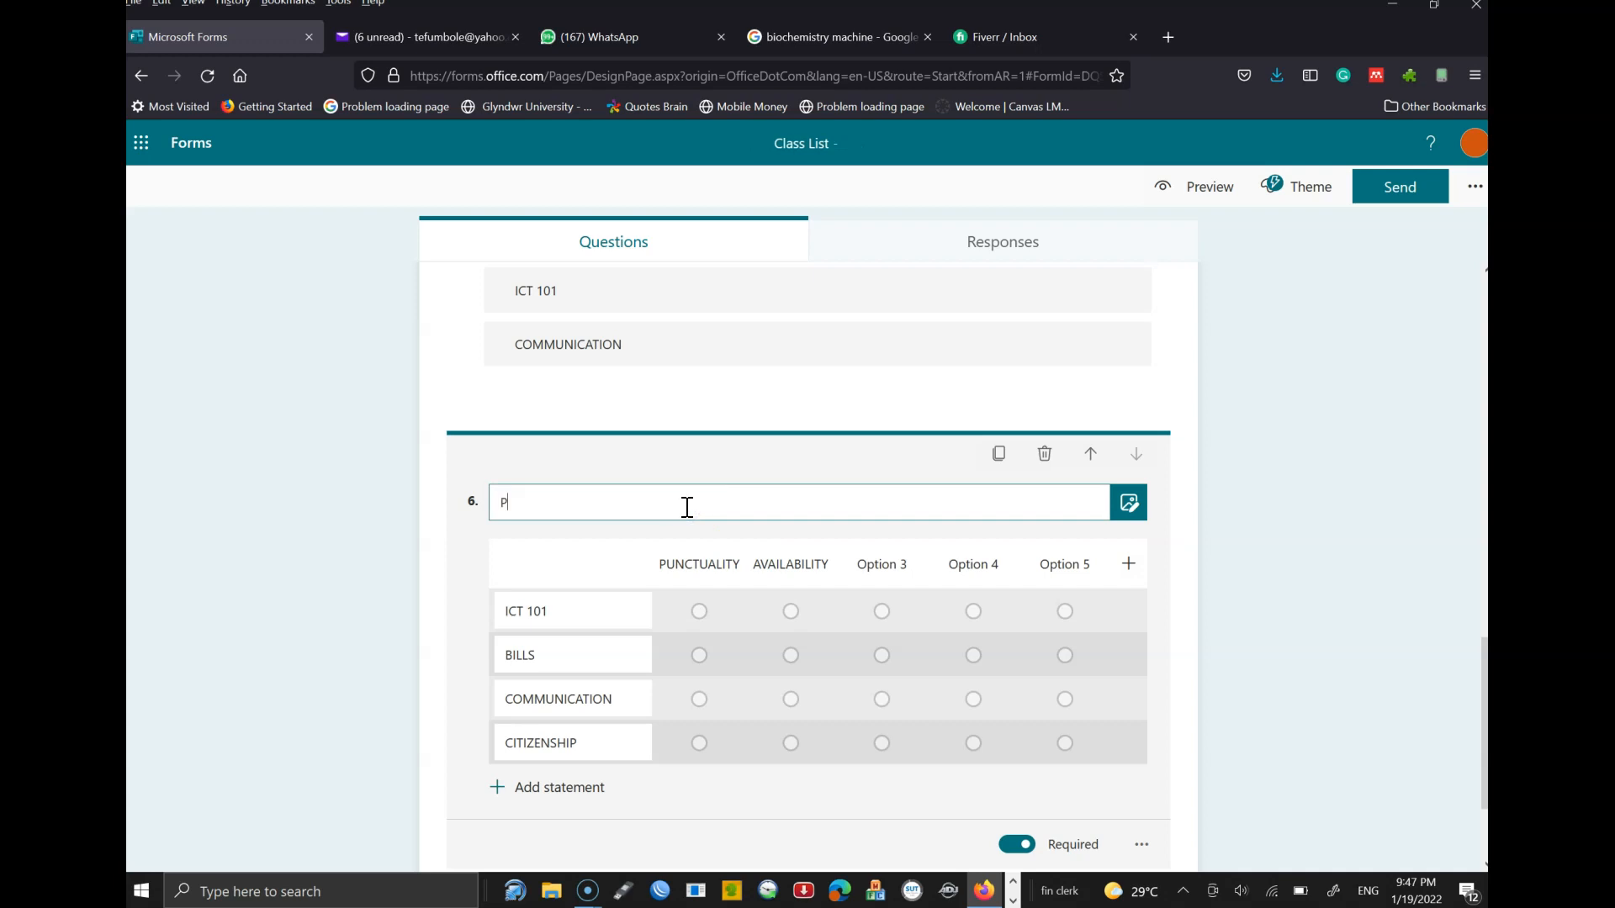
text(ERFORMANC EOF THE O)
key(BackSpace)
key(BackSpace)
key(BackSpace)
key(BackSpace)
key(BackSpace)
key(BackSpace)
key(BackSpace)
key(BackSpace)
key(BackSpace)
key(BackSpace)
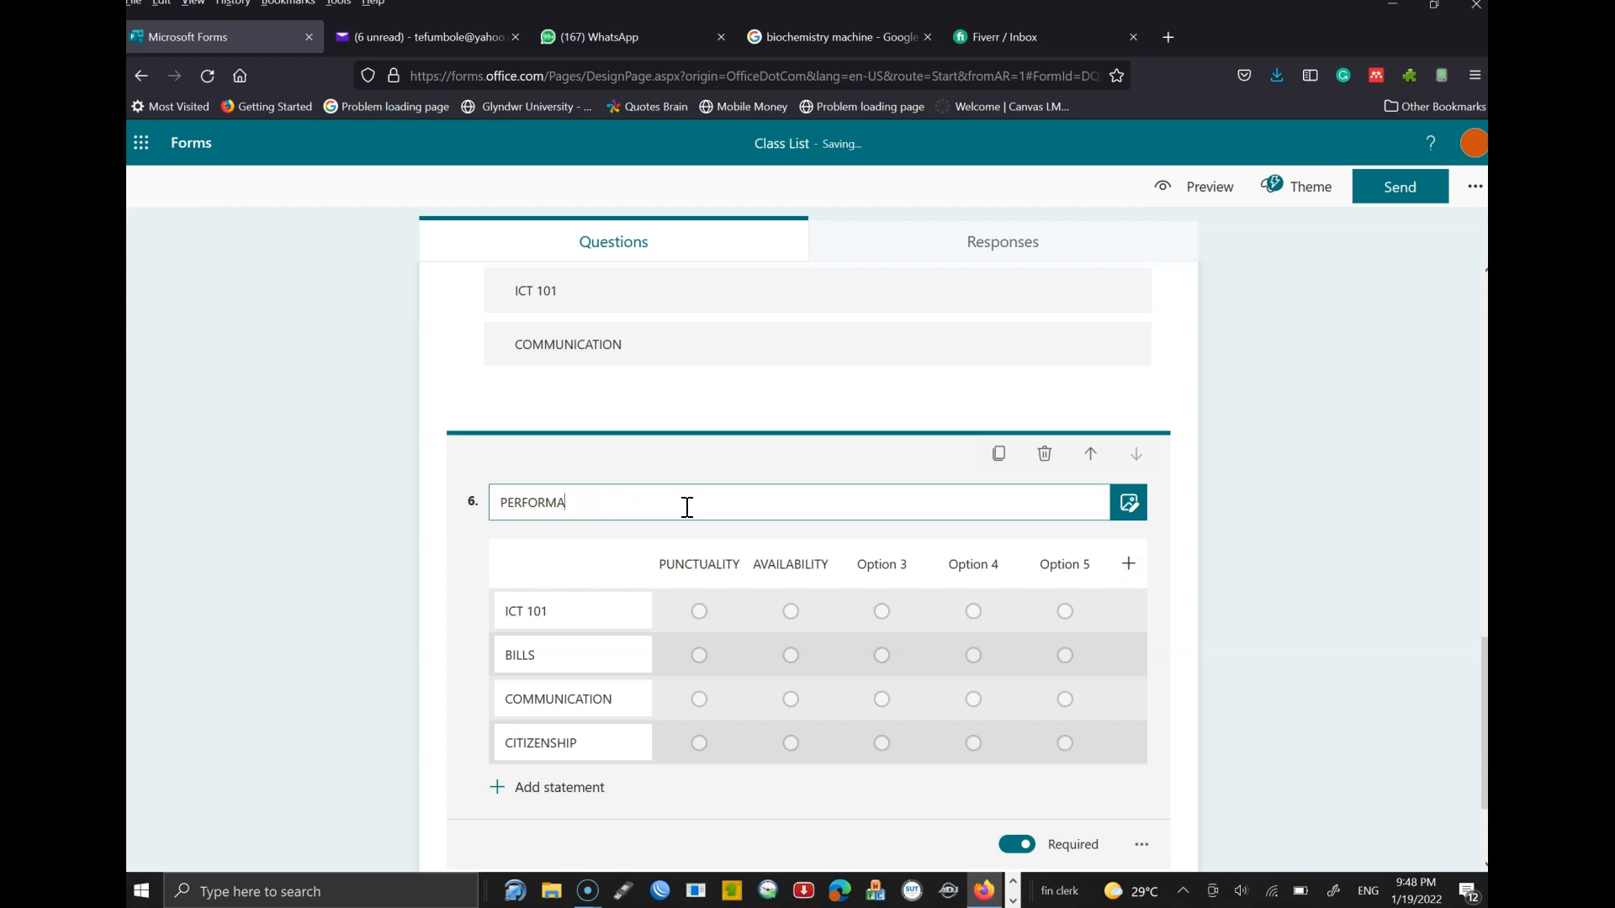
text(NCE OF THE FOLLWING GUYS)
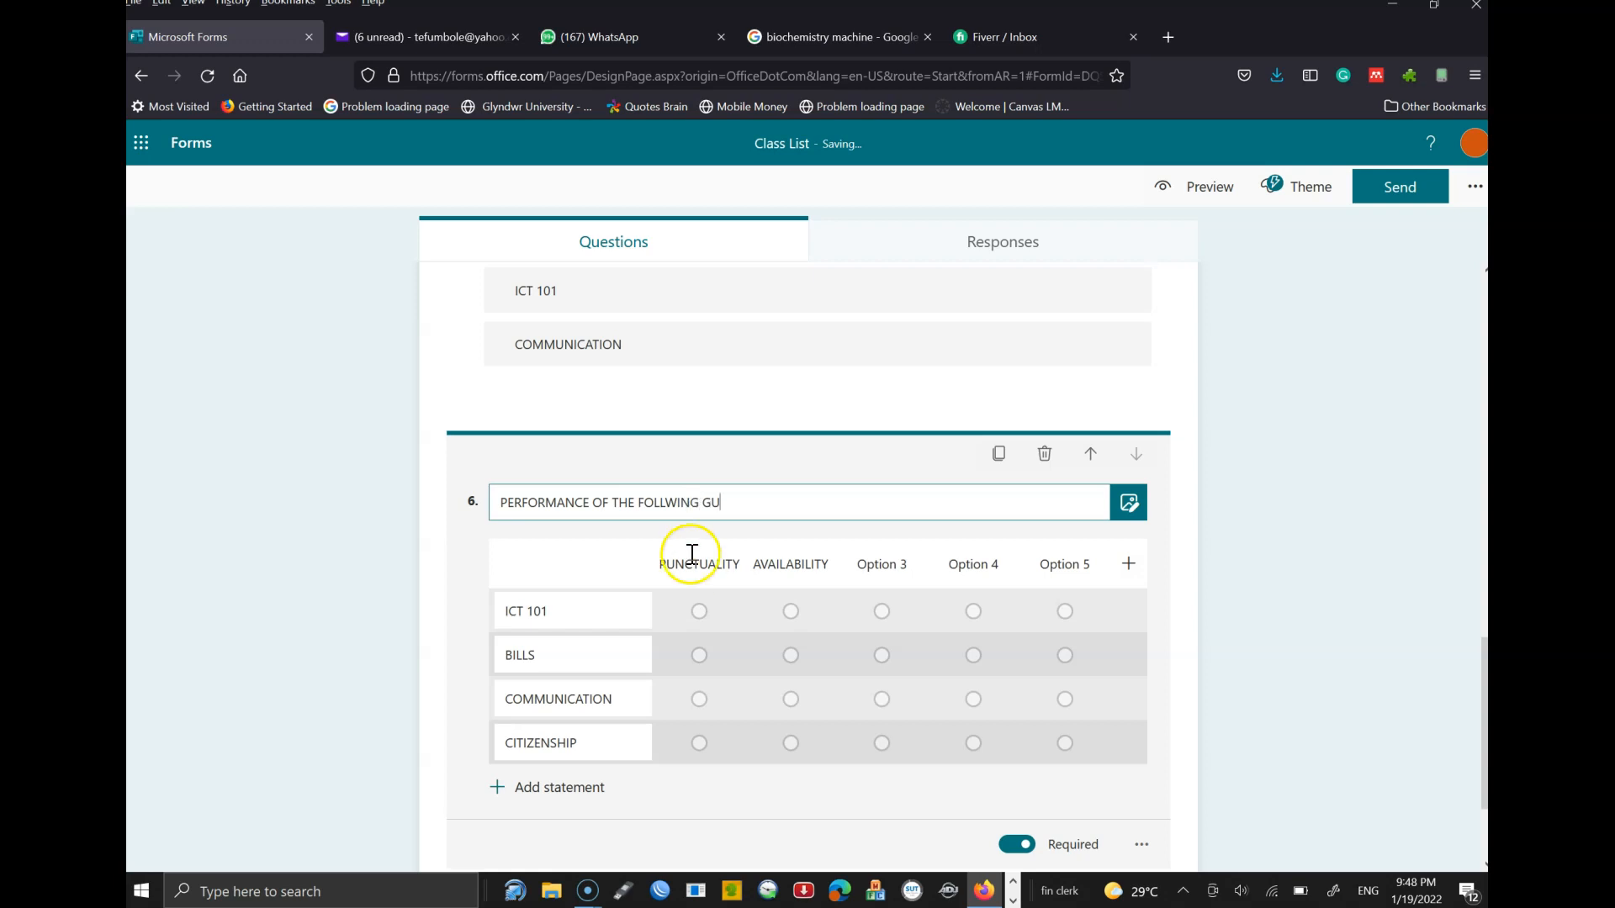
- Rename the first rating column header POOR
click(700, 565)
key(BackSpace)
text(POOR)
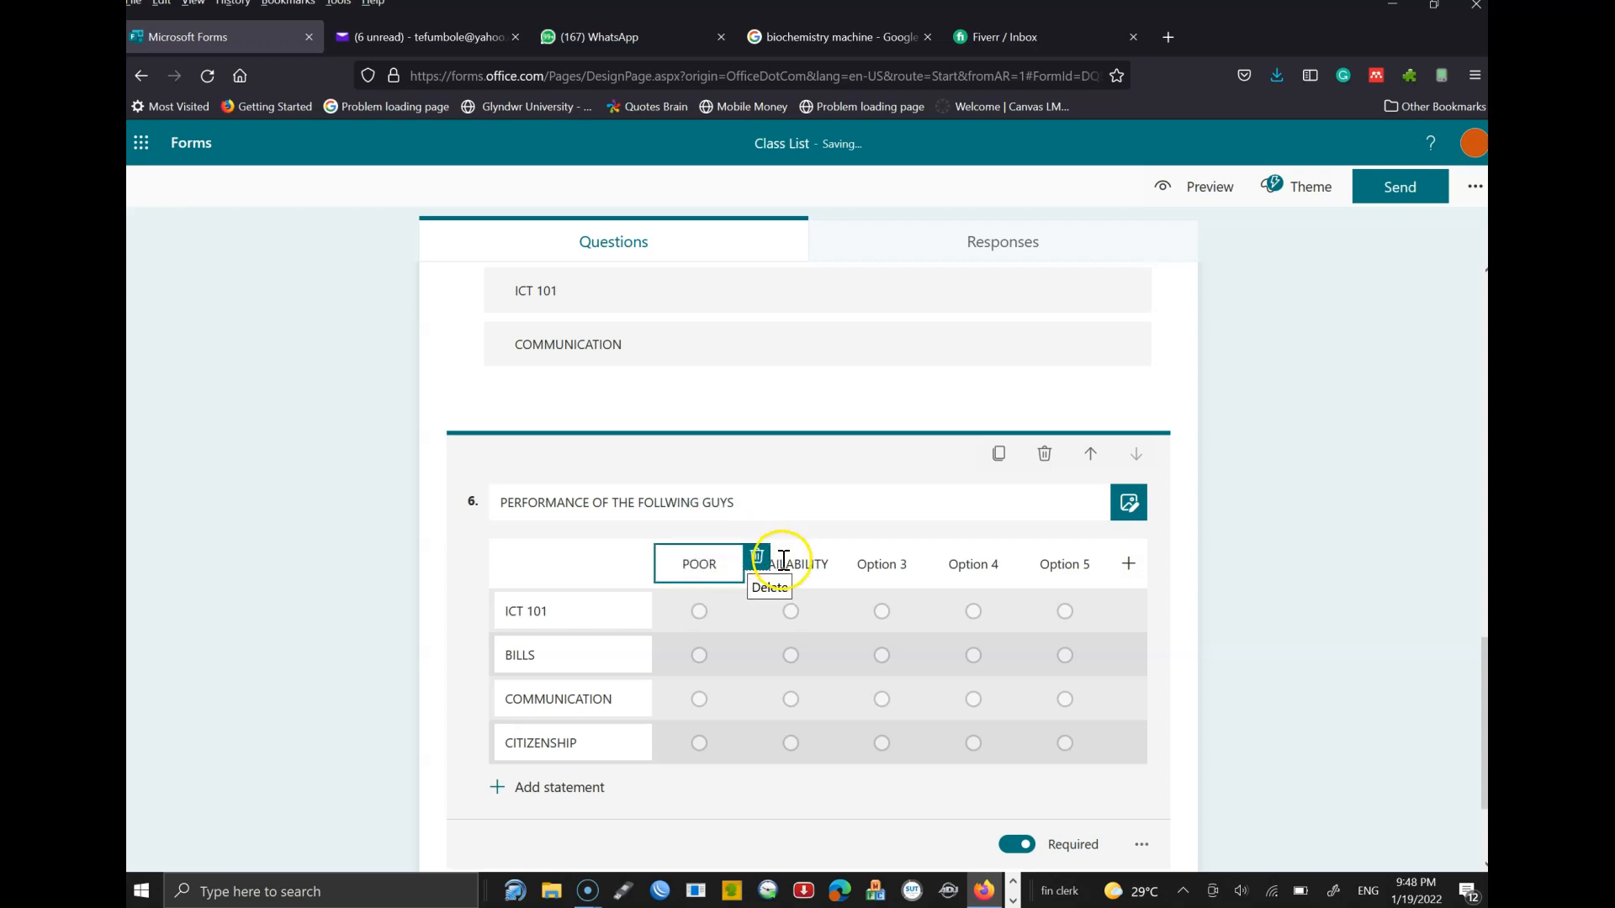
- Rename the remaining rating columns BASIC, GOOD, VERY GOOD and EXCEPTIONAL
click(784, 560)
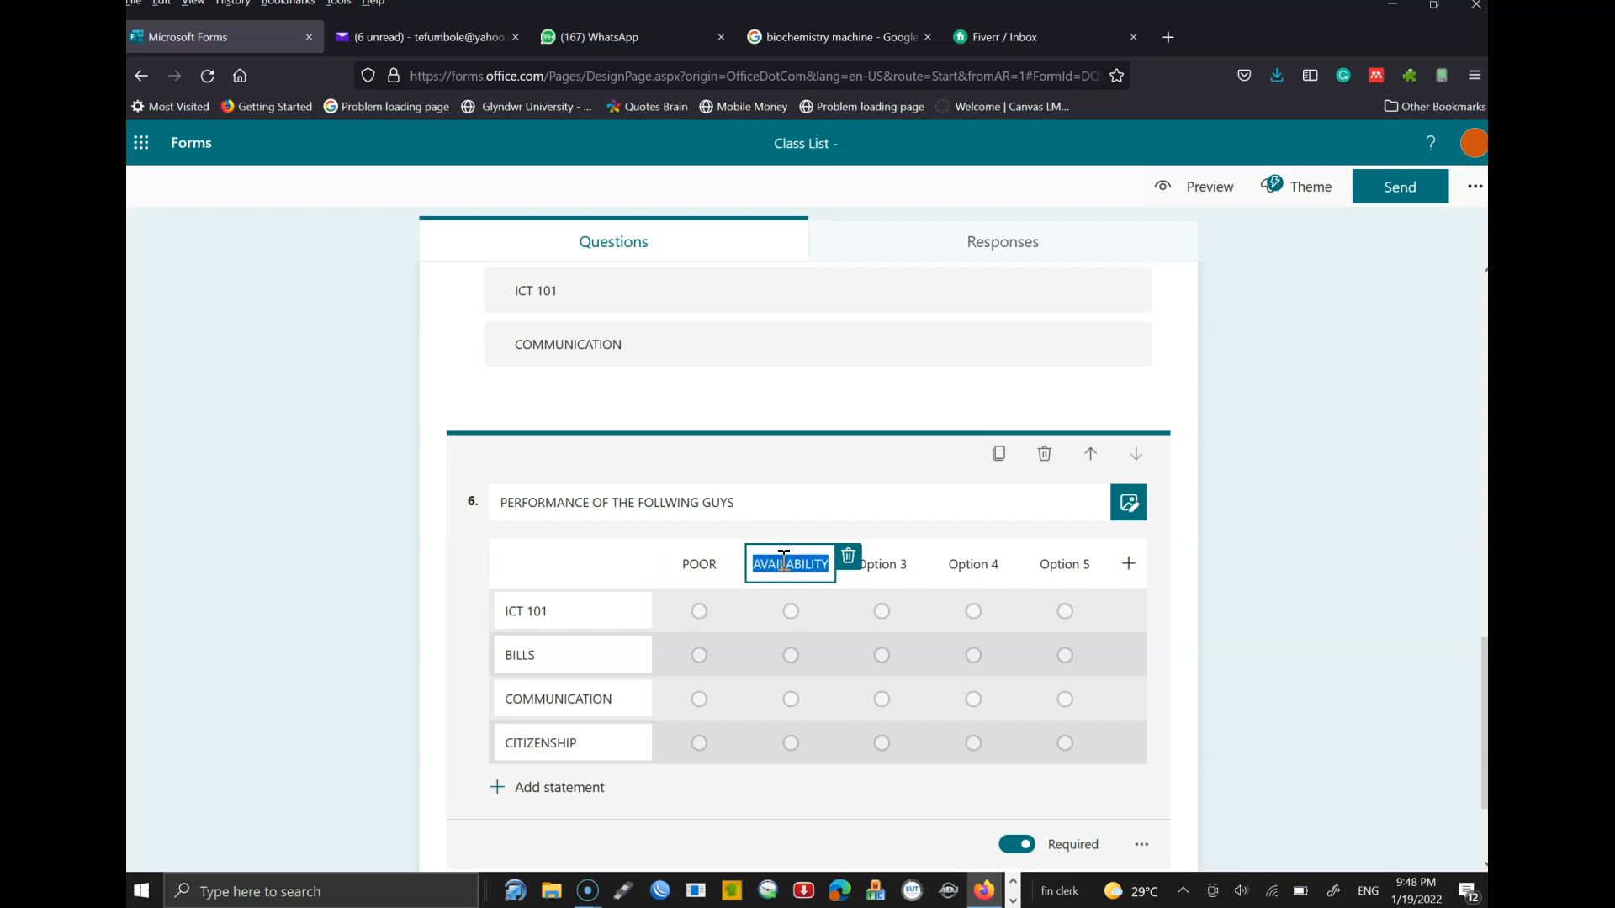
key(BackSpace)
text(BASIC)
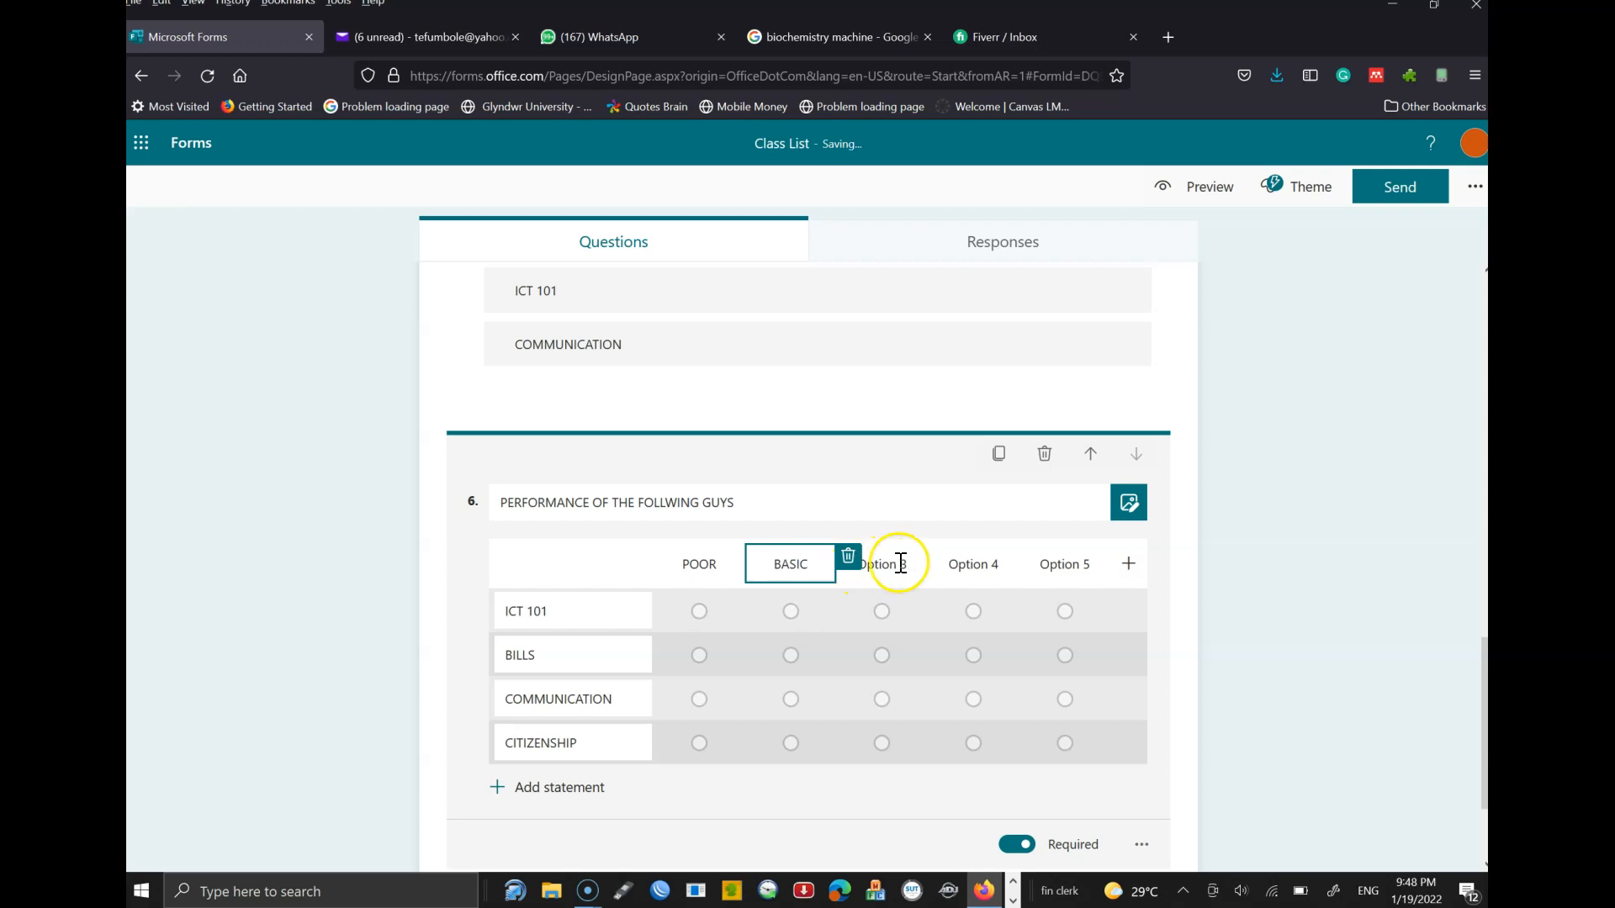
click(893, 564)
text(GOOD)
click(977, 565)
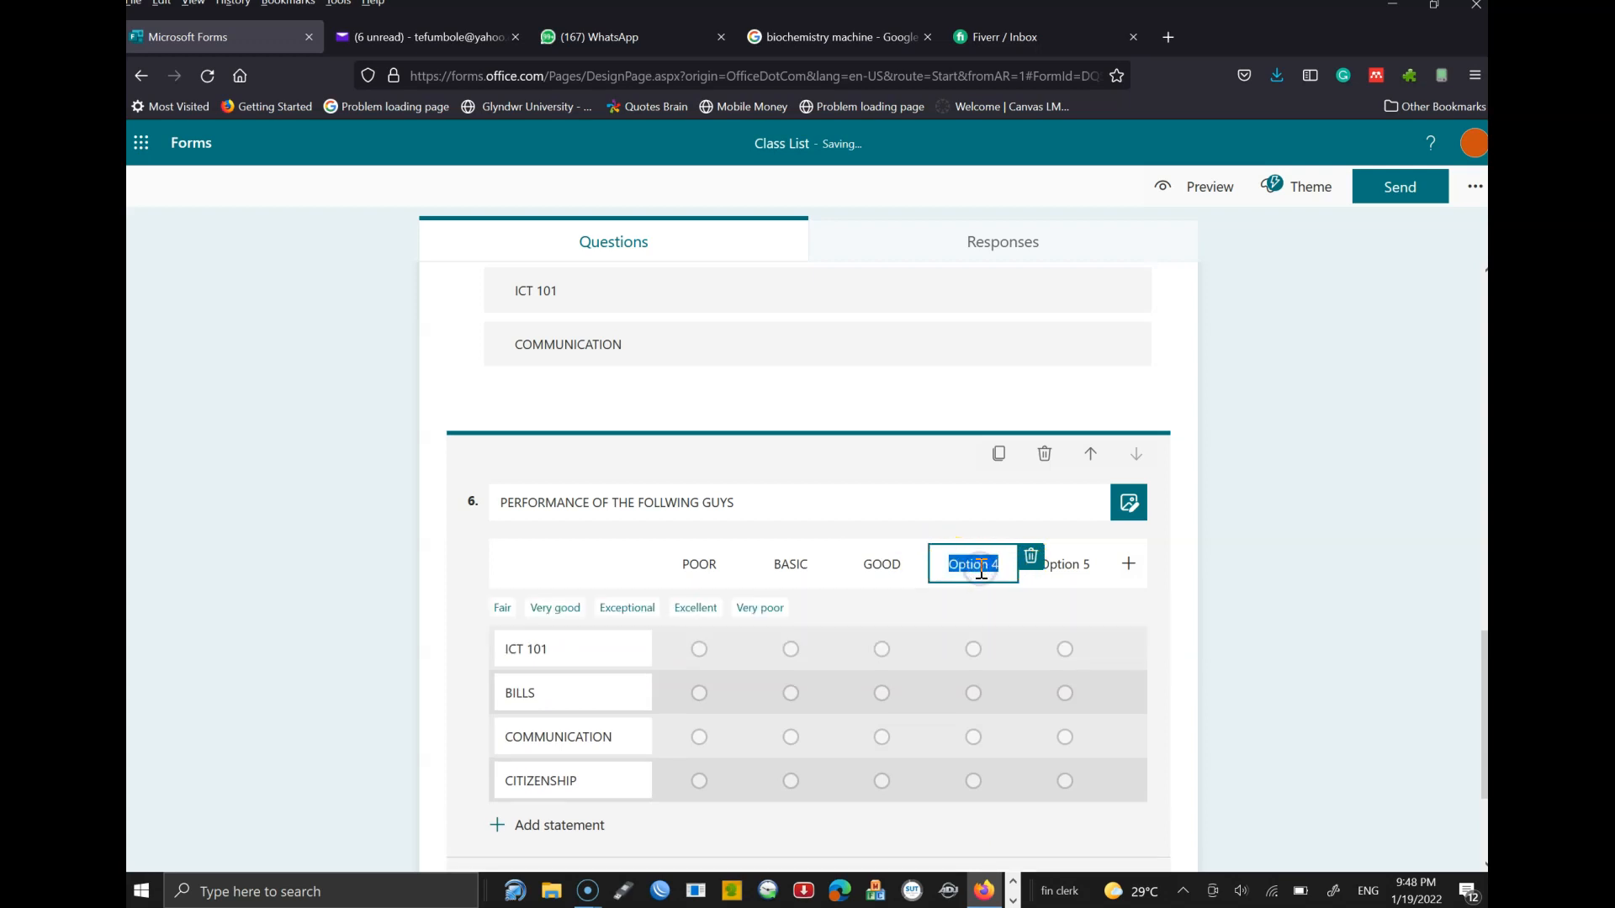
text(VERY GOOD)
click(1076, 571)
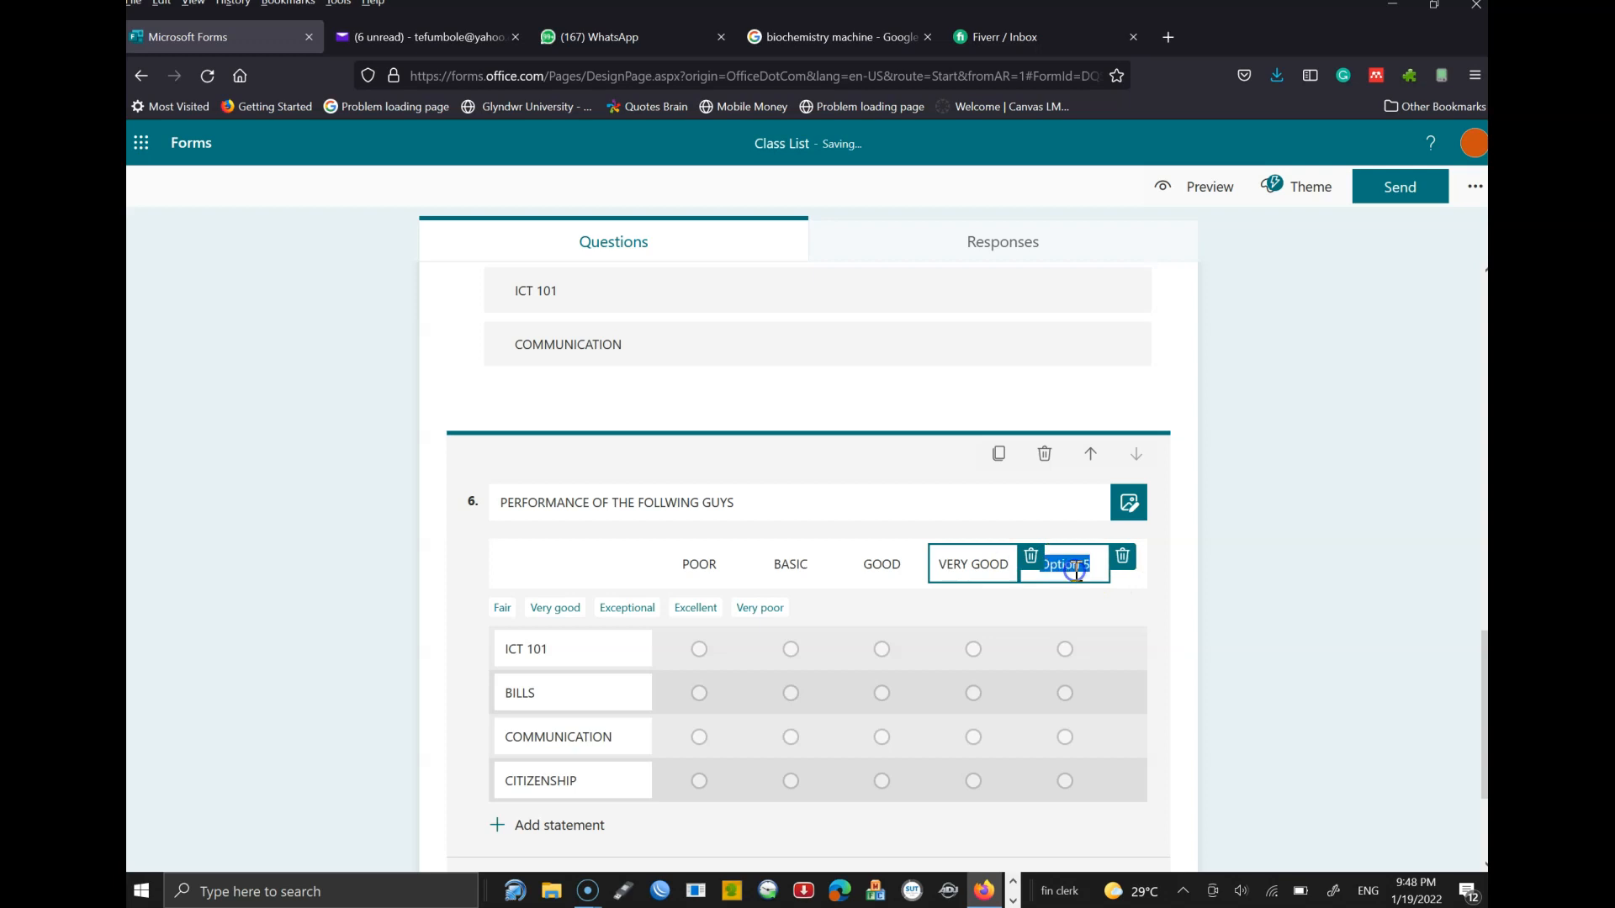
text(EXC)
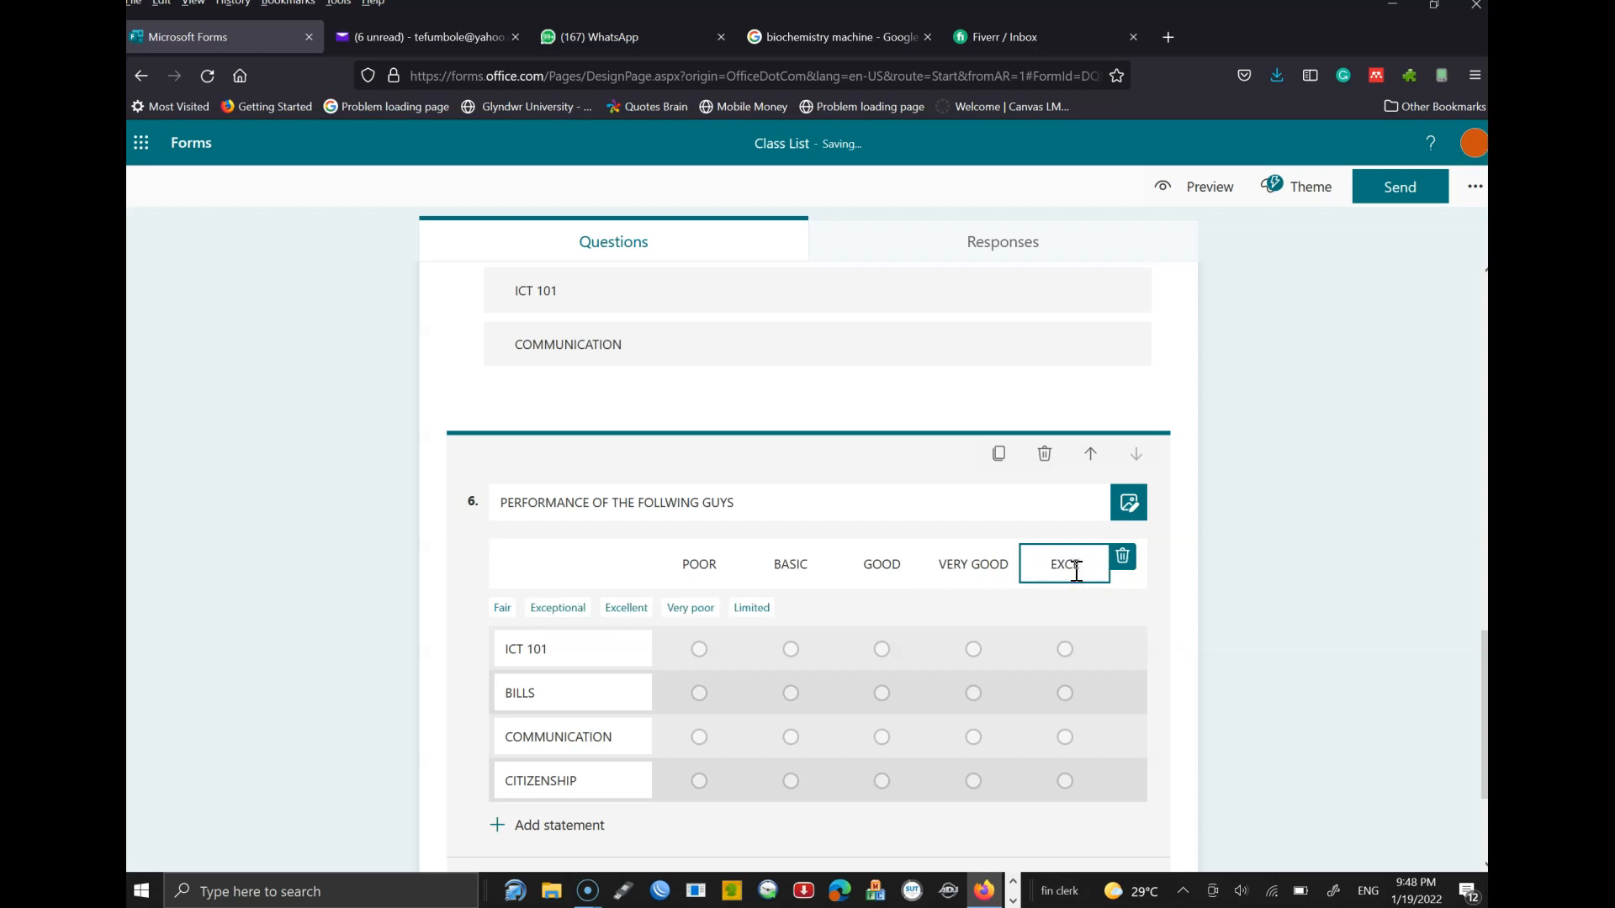
text(EPTIONAL)
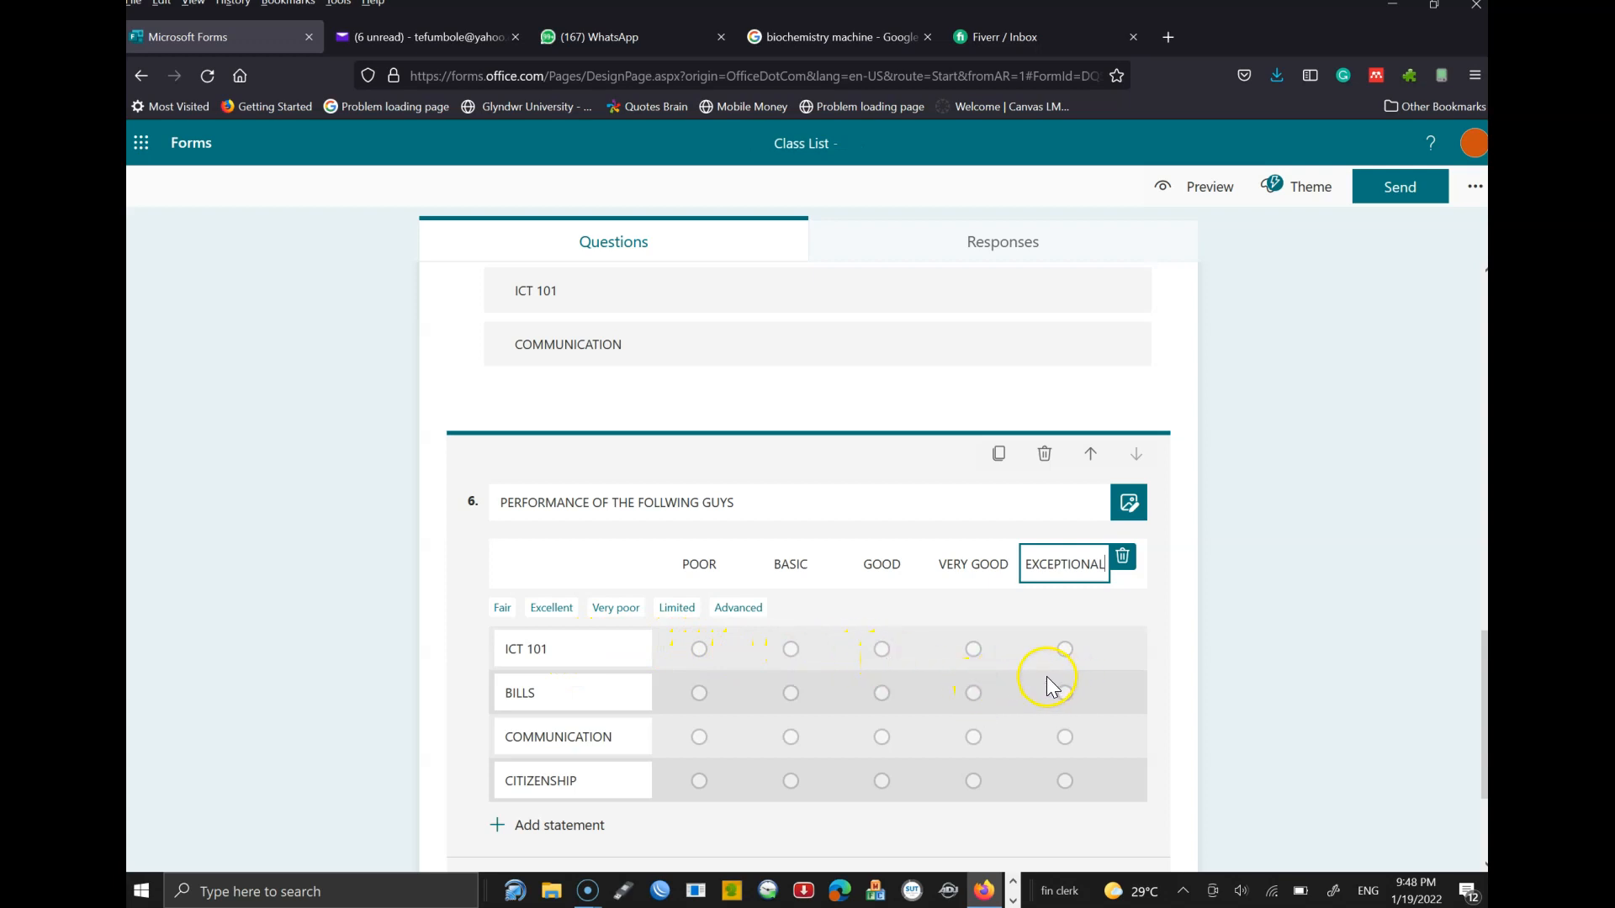
click(1066, 652)
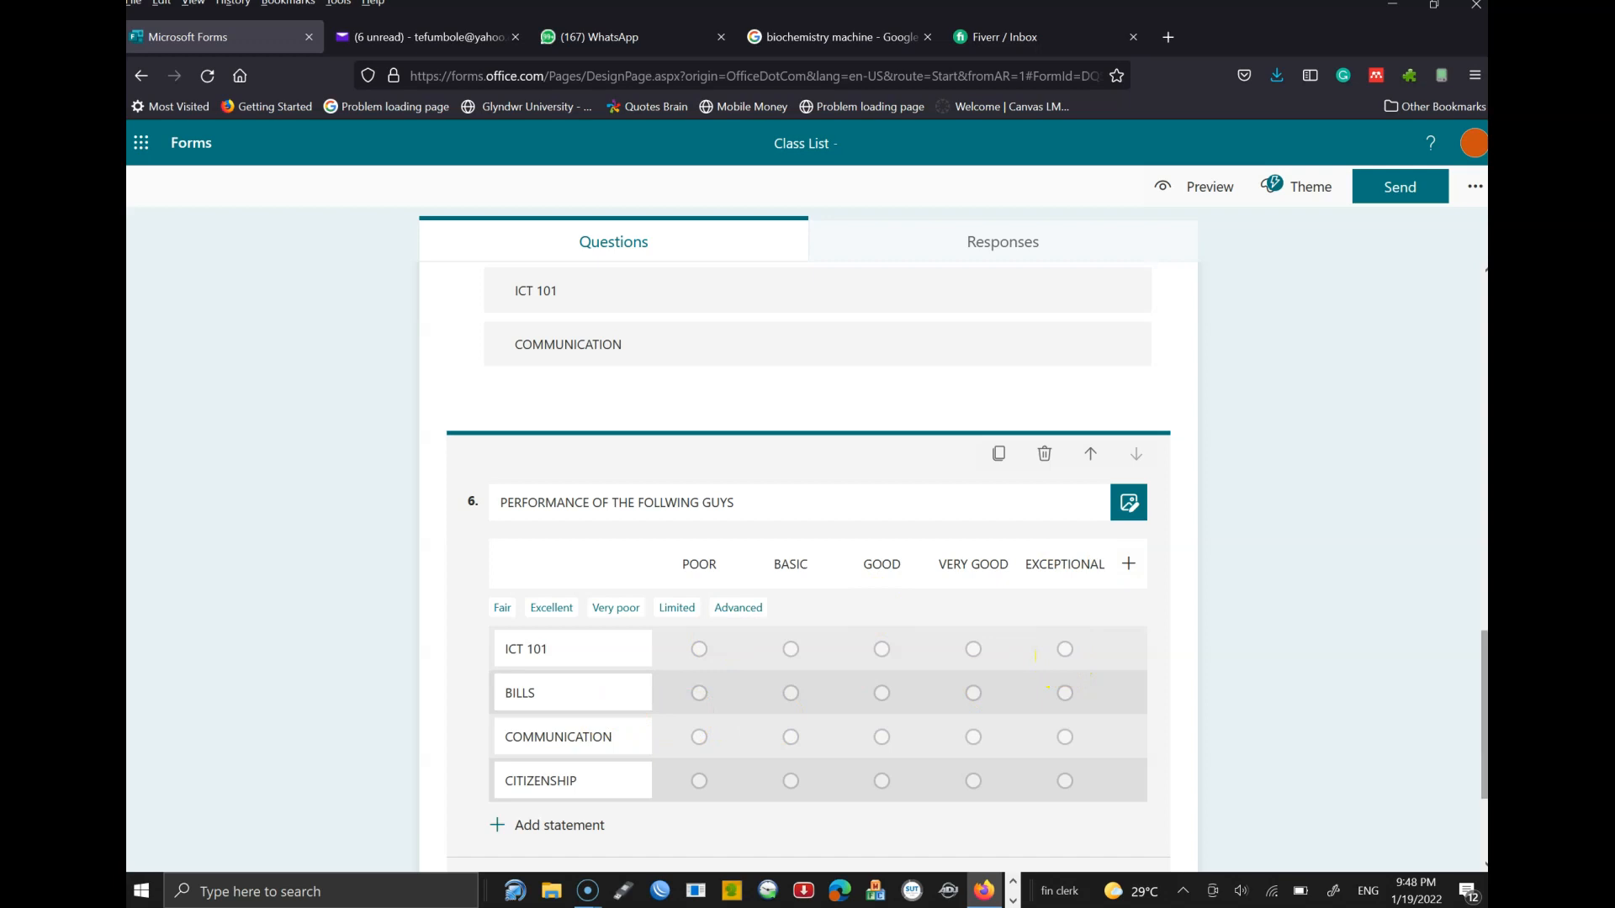
scroll(807, 656, down, 3)
- Preview the form in computer and mobile layouts, then return to the editor
scroll(1463, 471, up, 5)
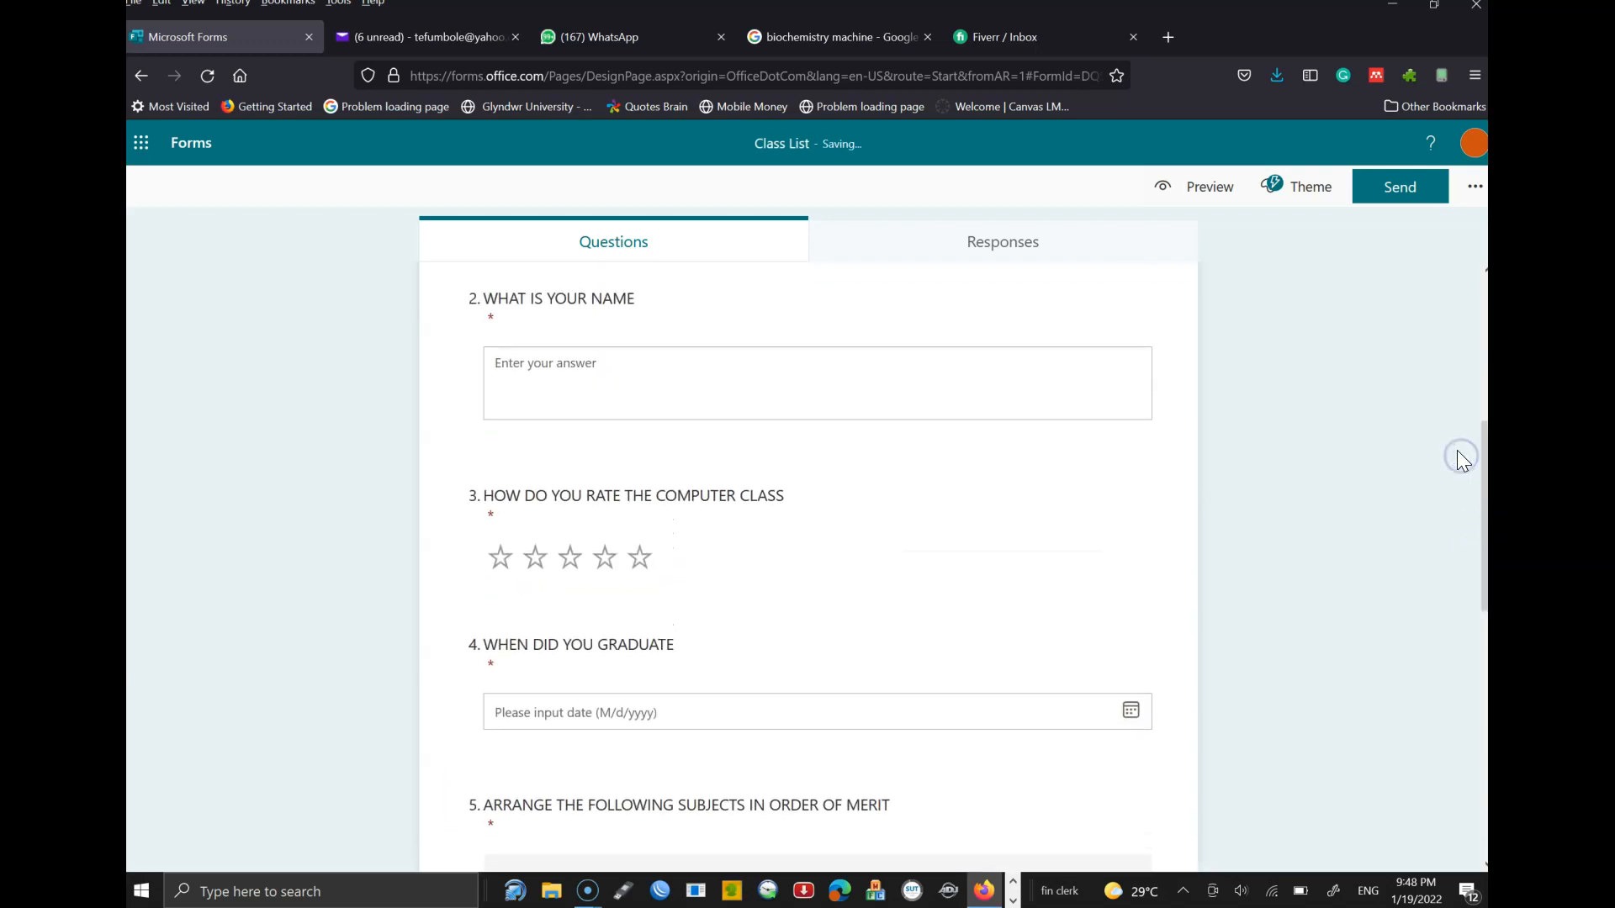
click(1202, 195)
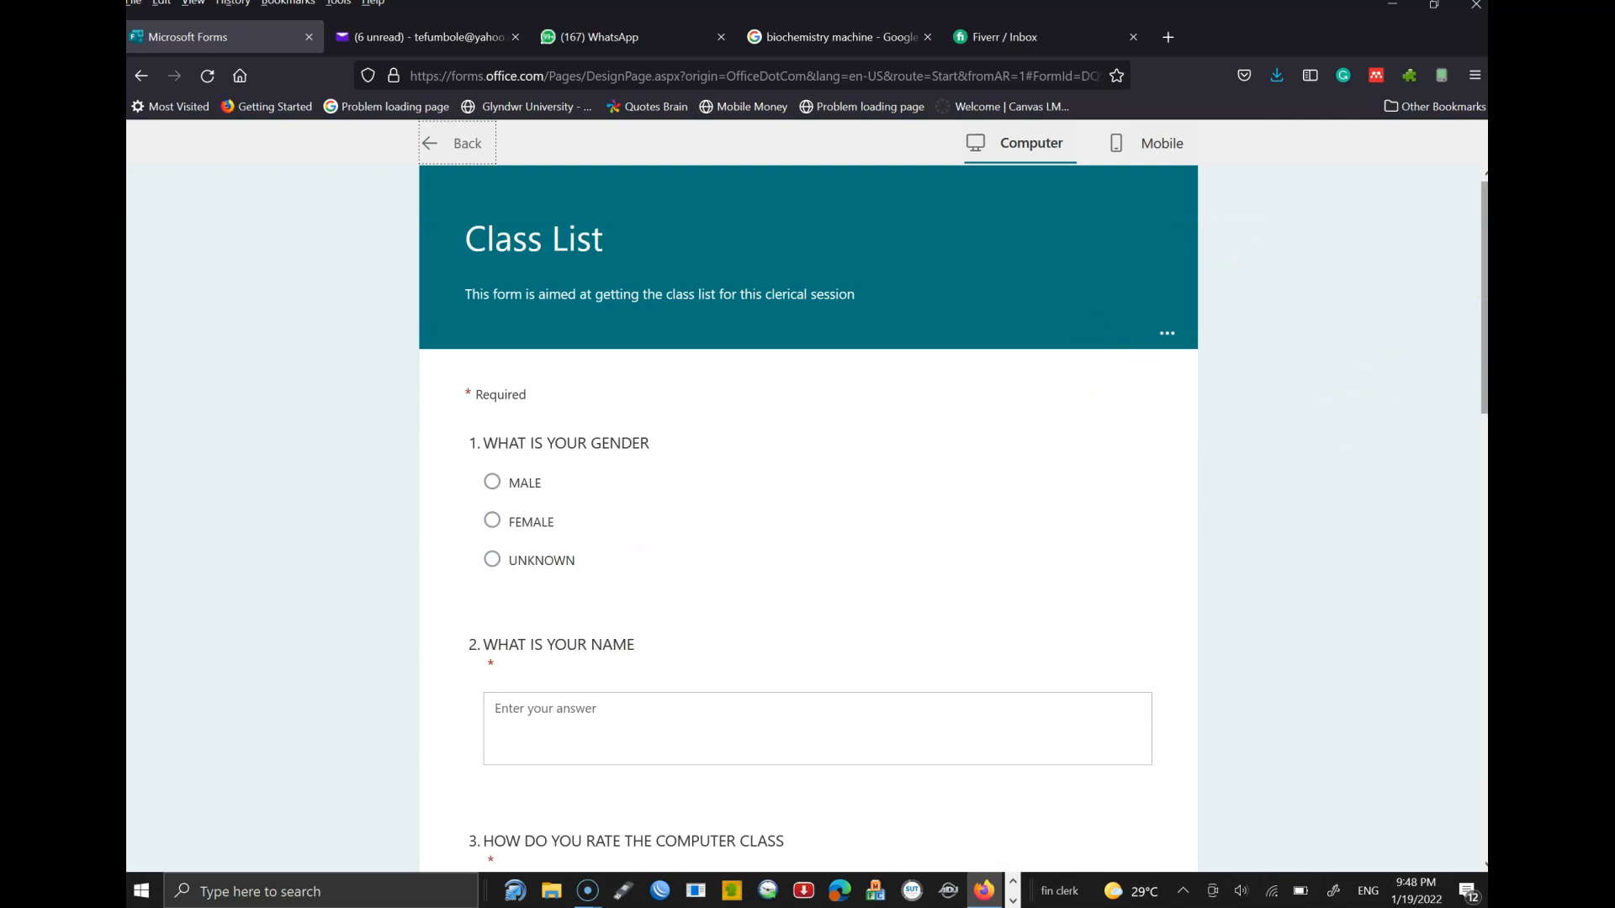
scroll(808, 517, down, 10)
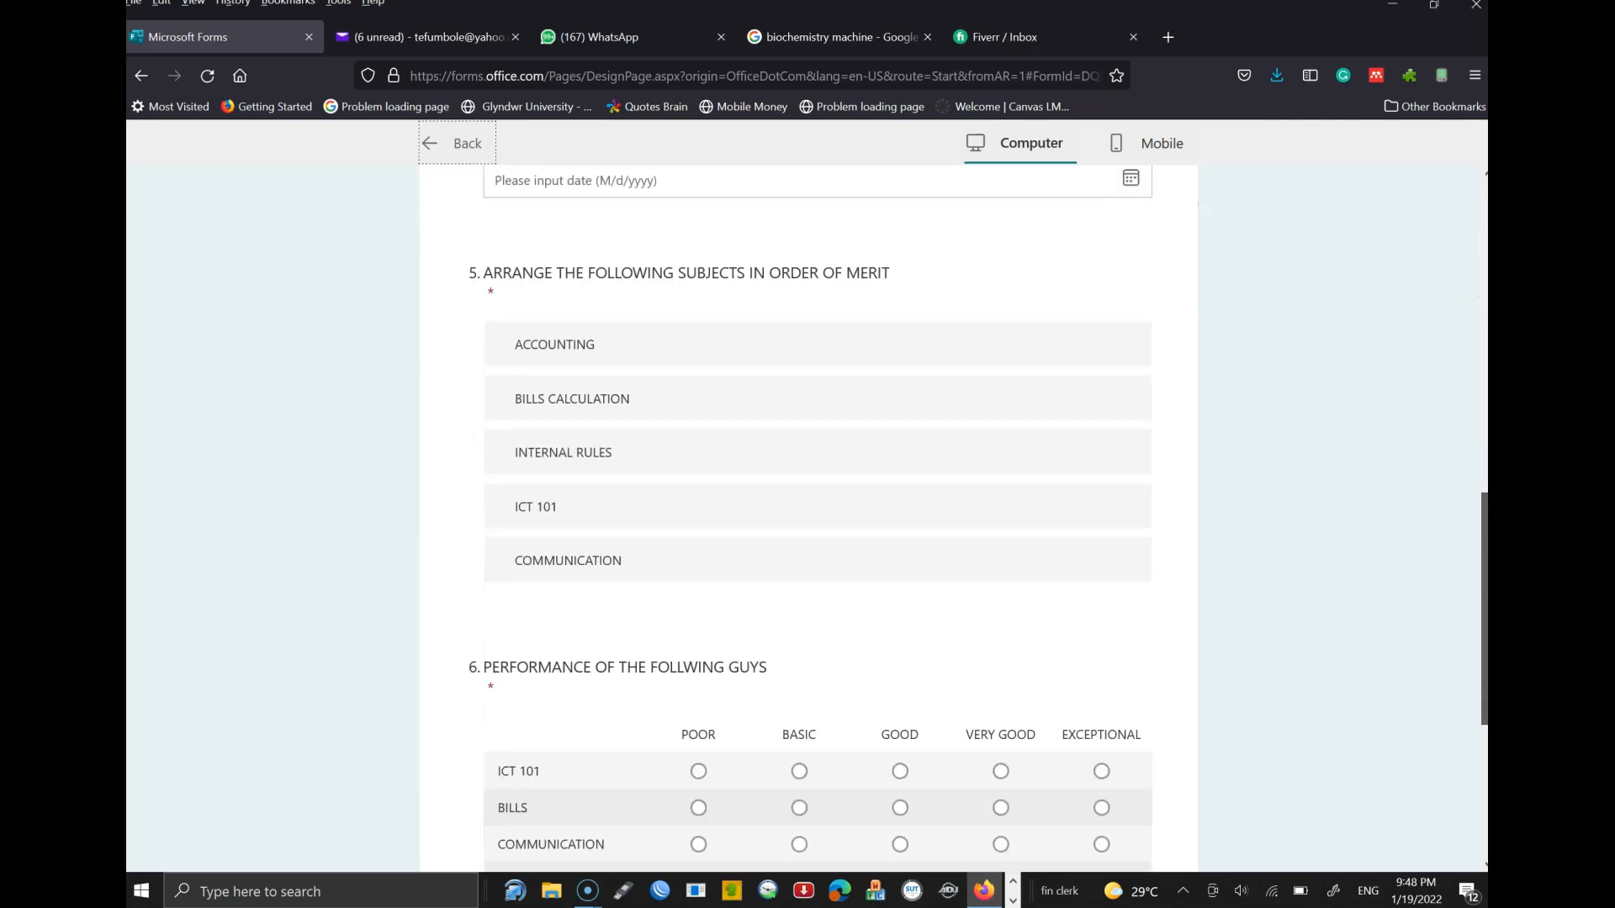
scroll(808, 517, down, 4)
scroll(1442, 469, up, 14)
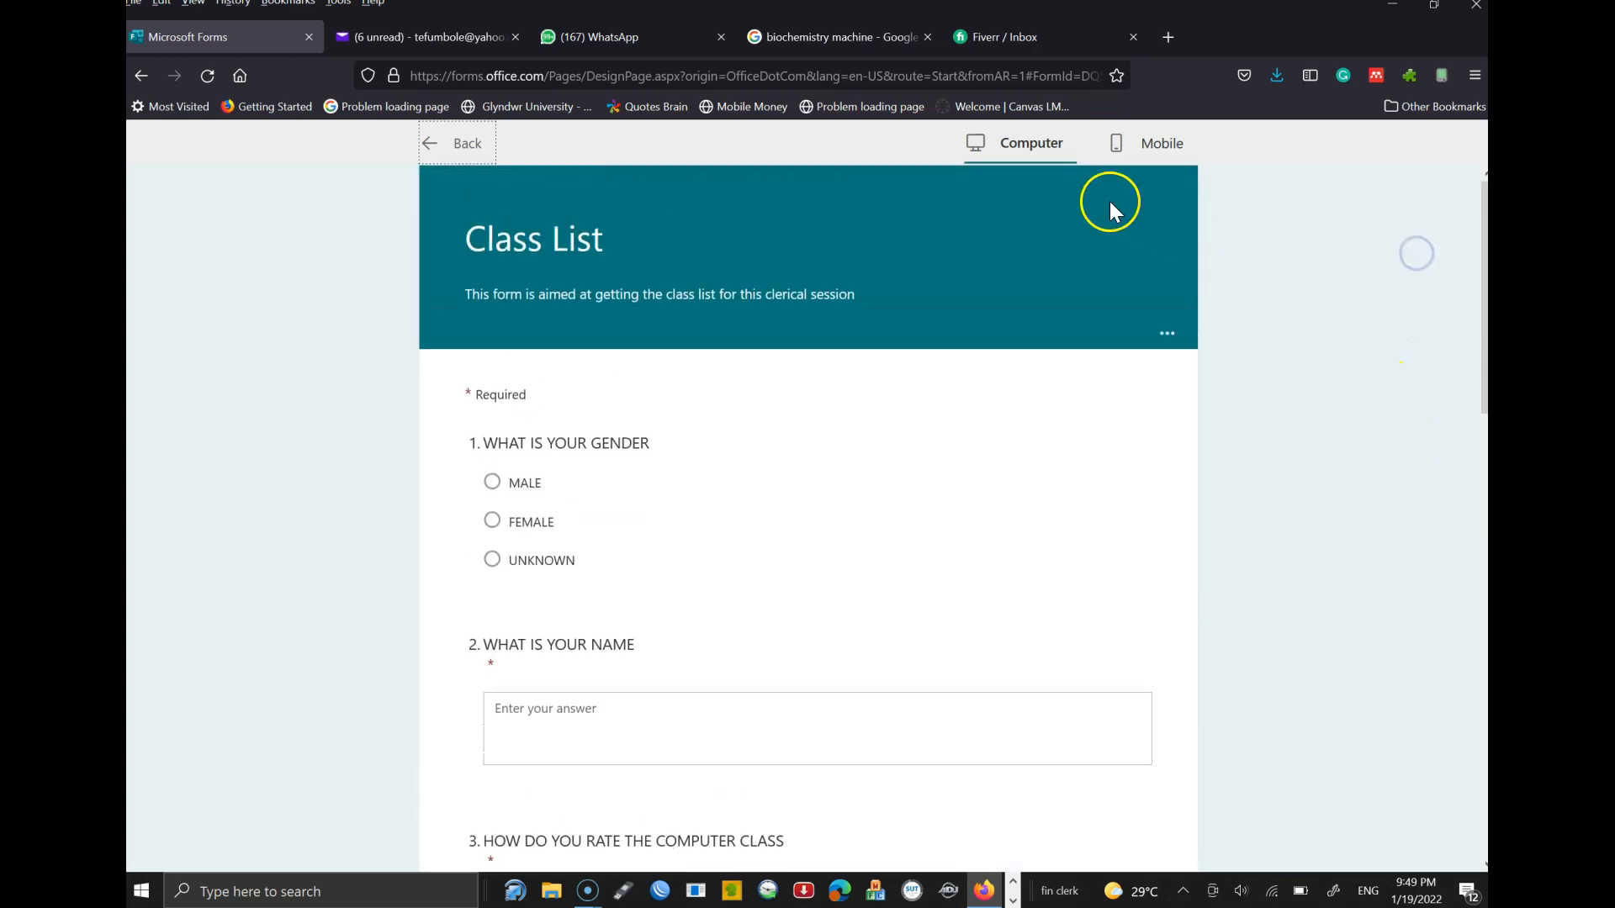
click(1139, 156)
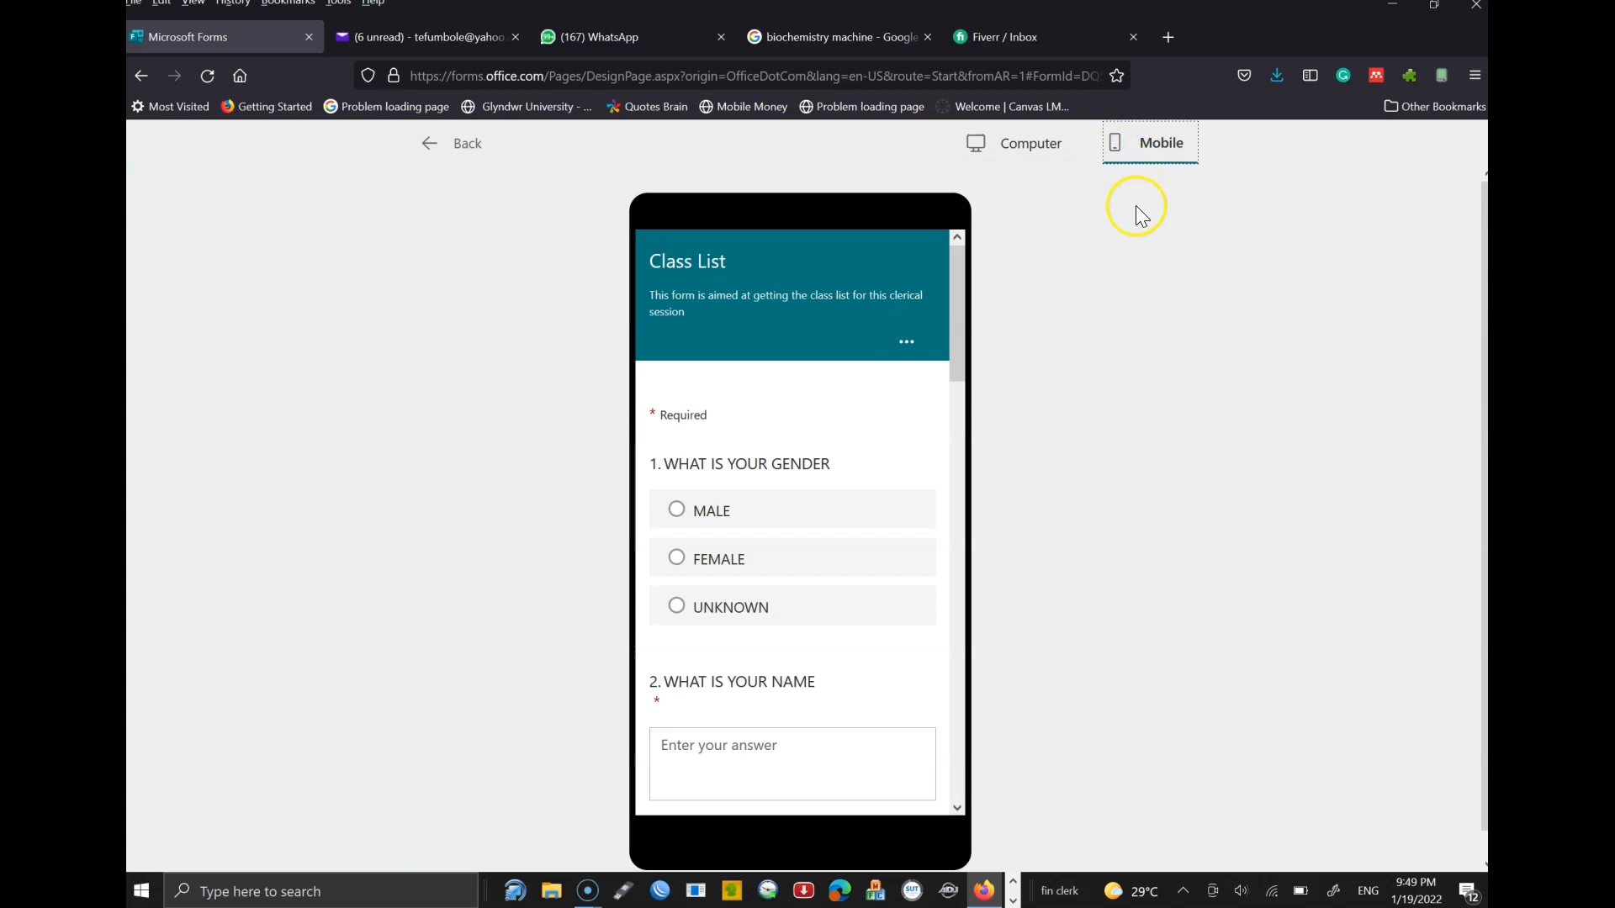
click(952, 321)
drag(951, 319, 895, 336)
click(432, 163)
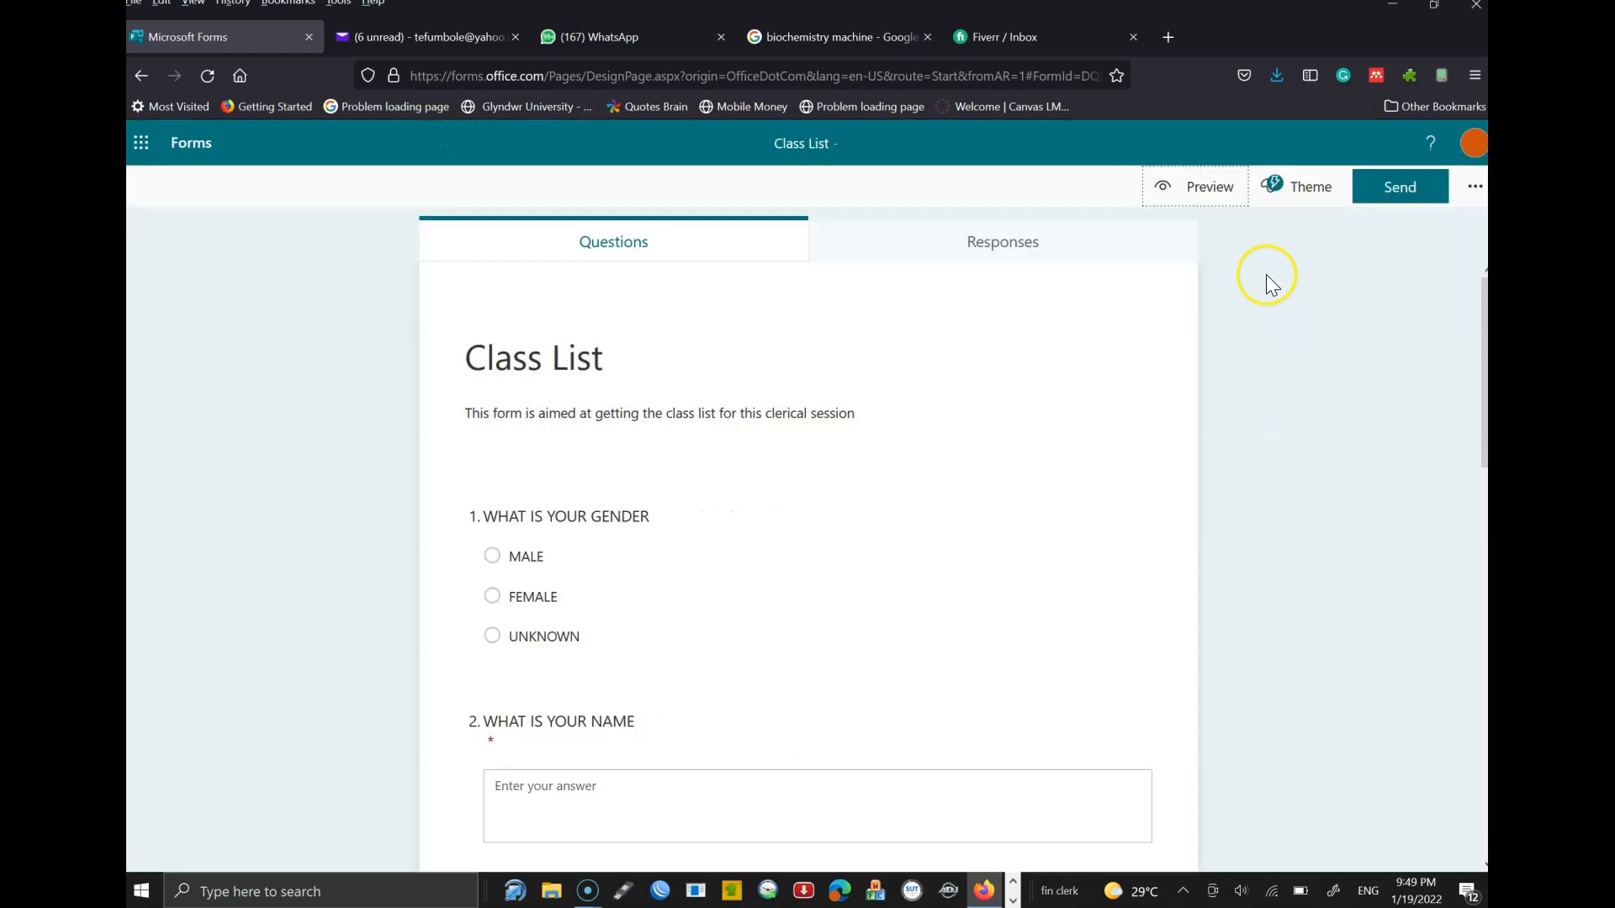
- Open the theme choices and try the green desk theme
click(1300, 190)
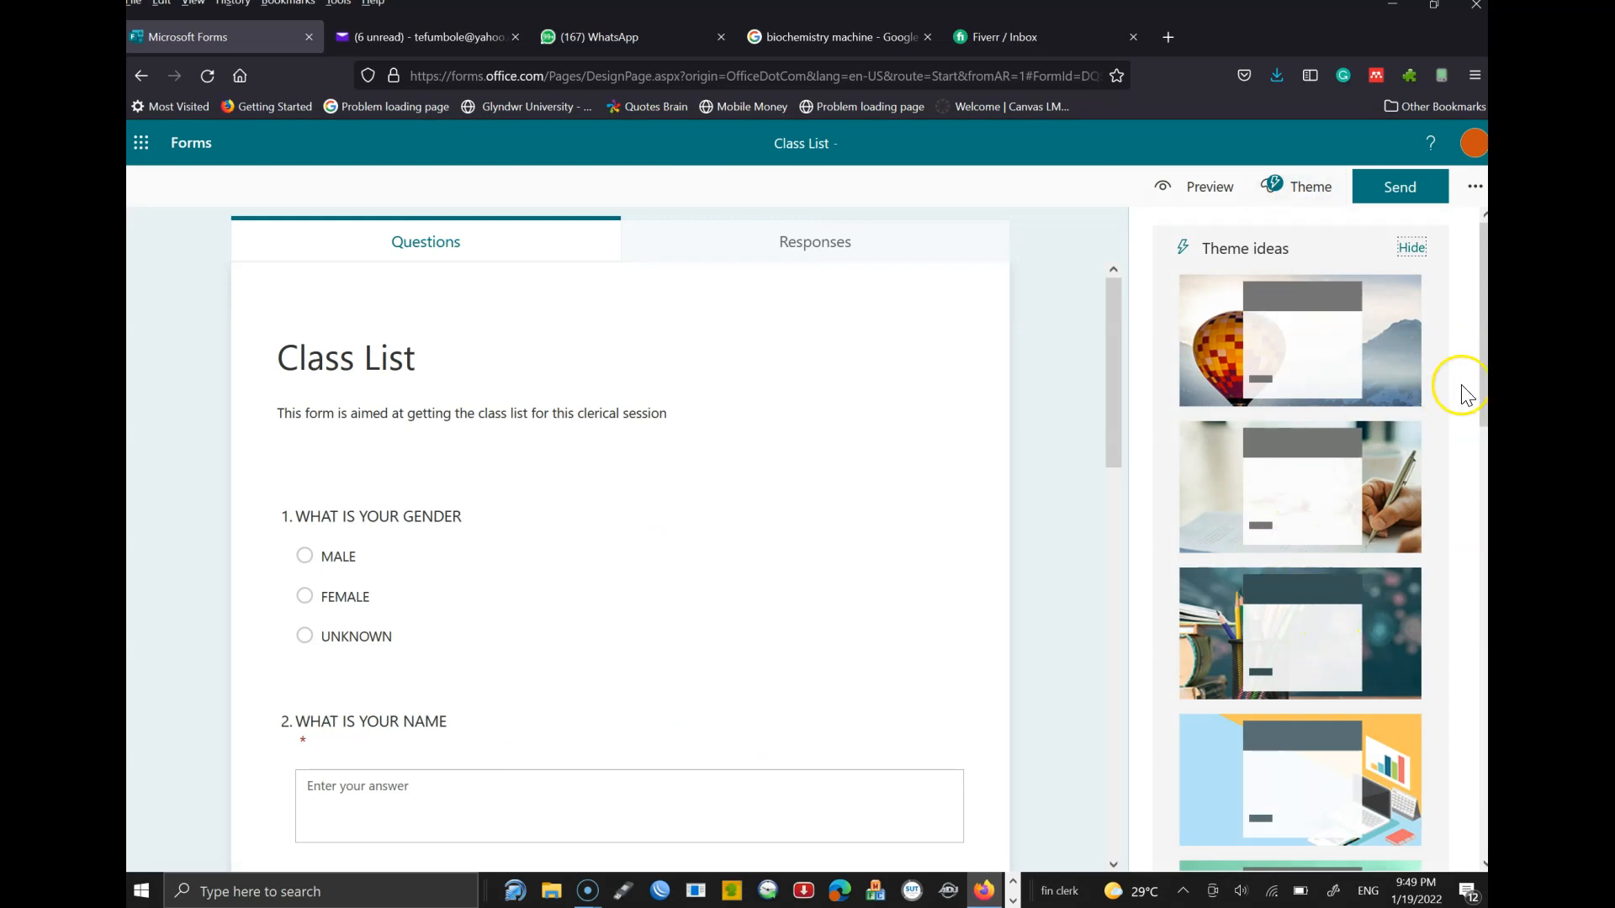
click(1484, 370)
mouse_move(1484, 370)
mouse_down()
mouse_move(1484, 403)
mouse_move(1485, 368)
mouse_up()
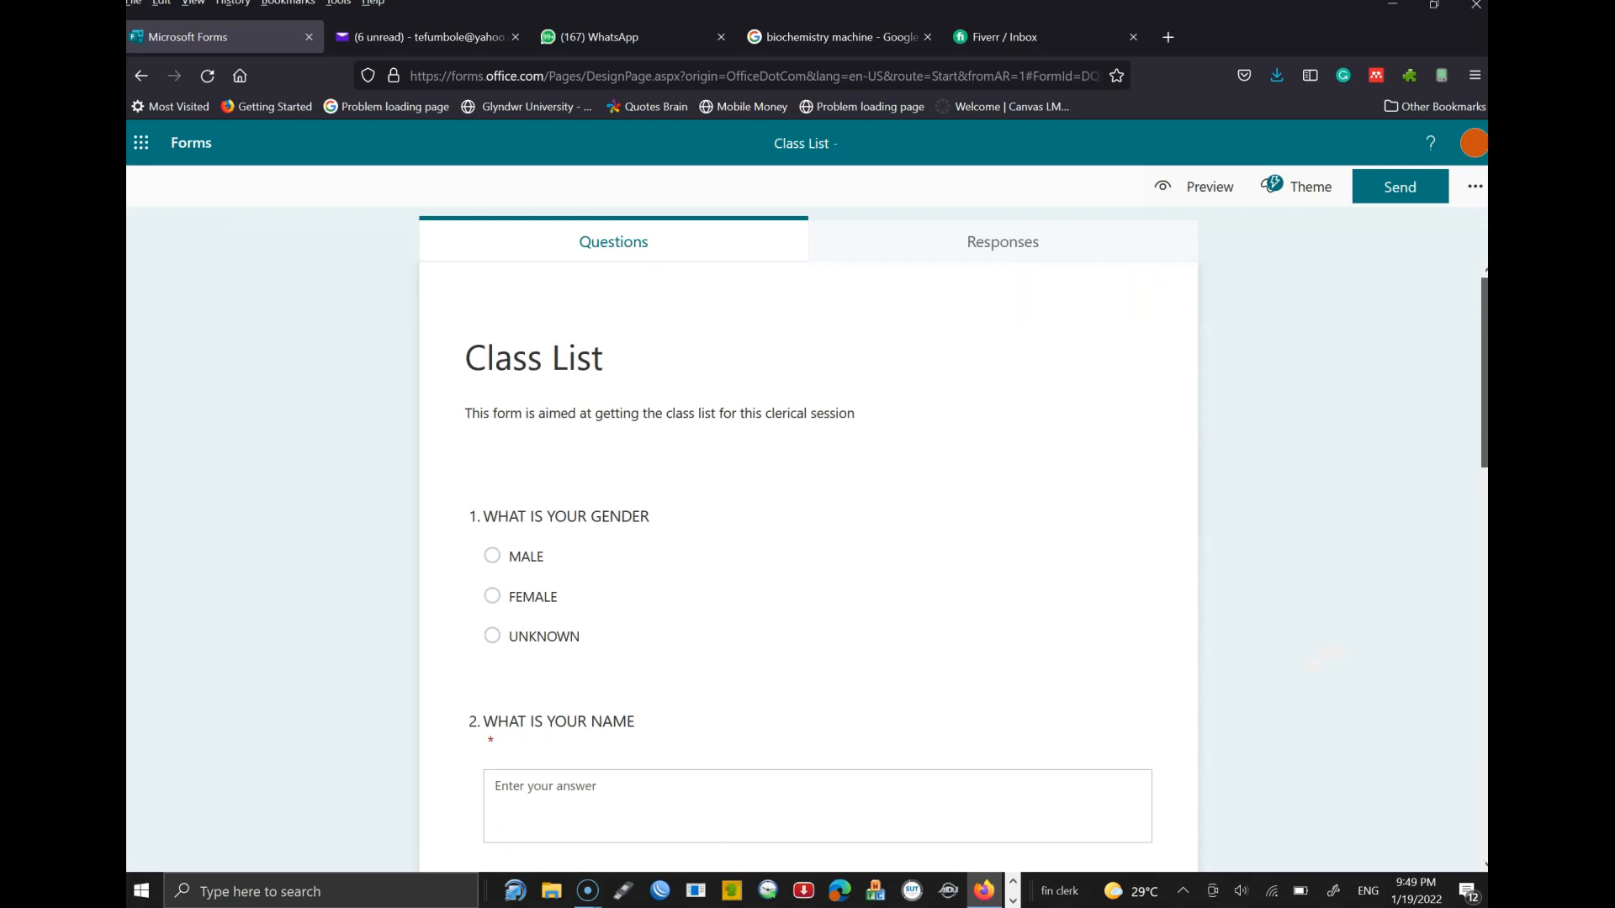
click(1321, 201)
drag(1485, 379, 1484, 505)
click(1306, 574)
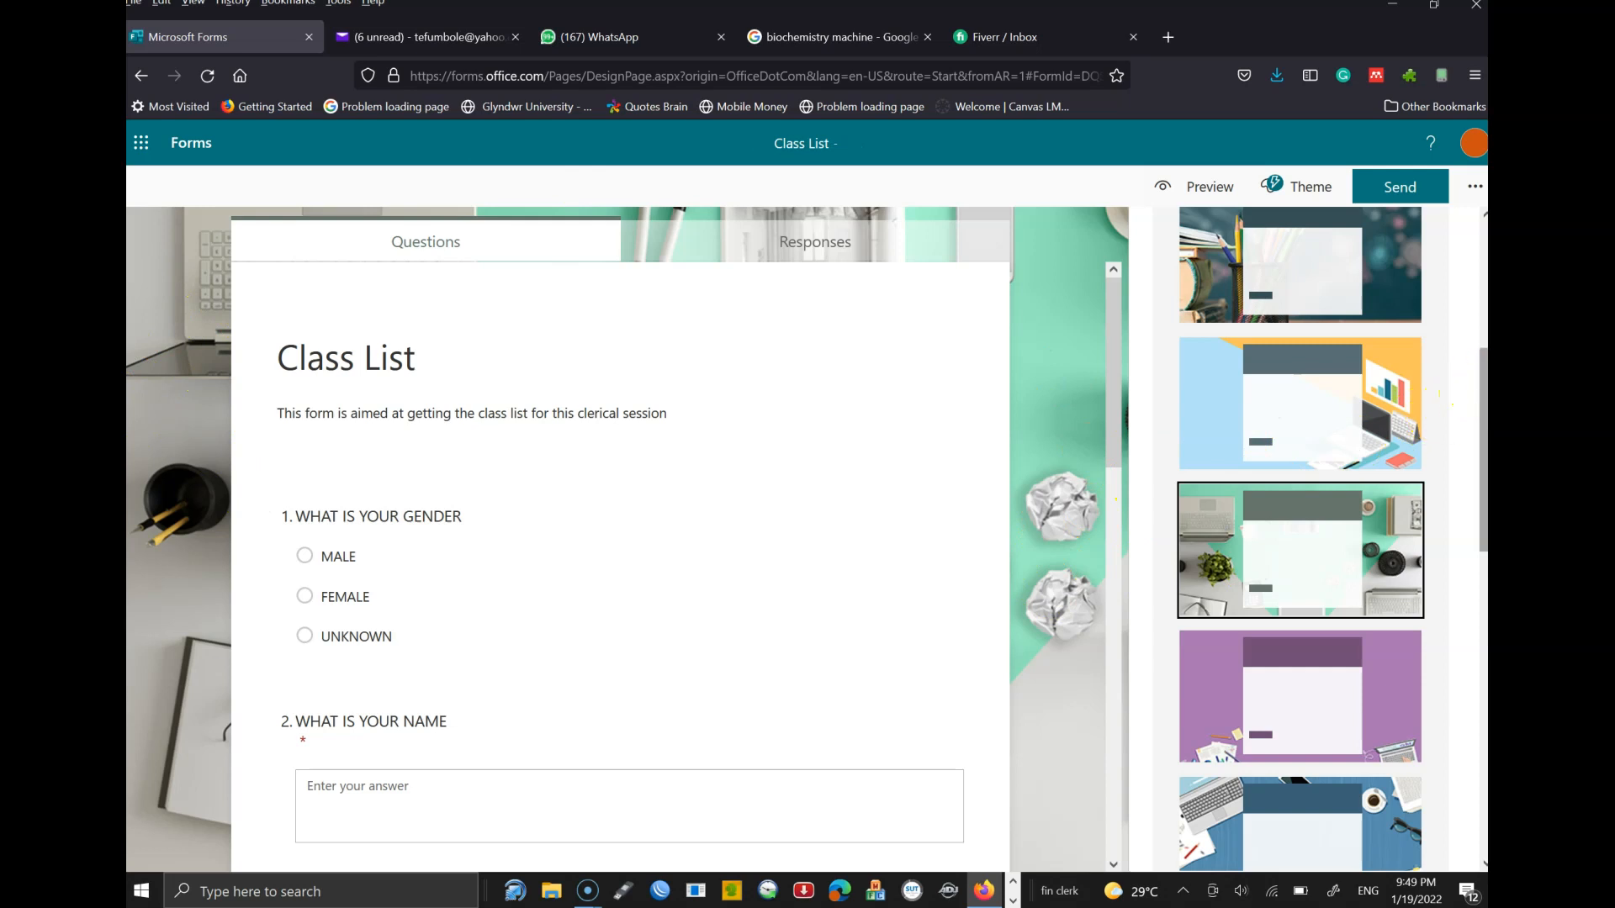
- Try red pencils, clouds, bright green and pink themes, settling on orange
scroll(1300, 538, down, 7)
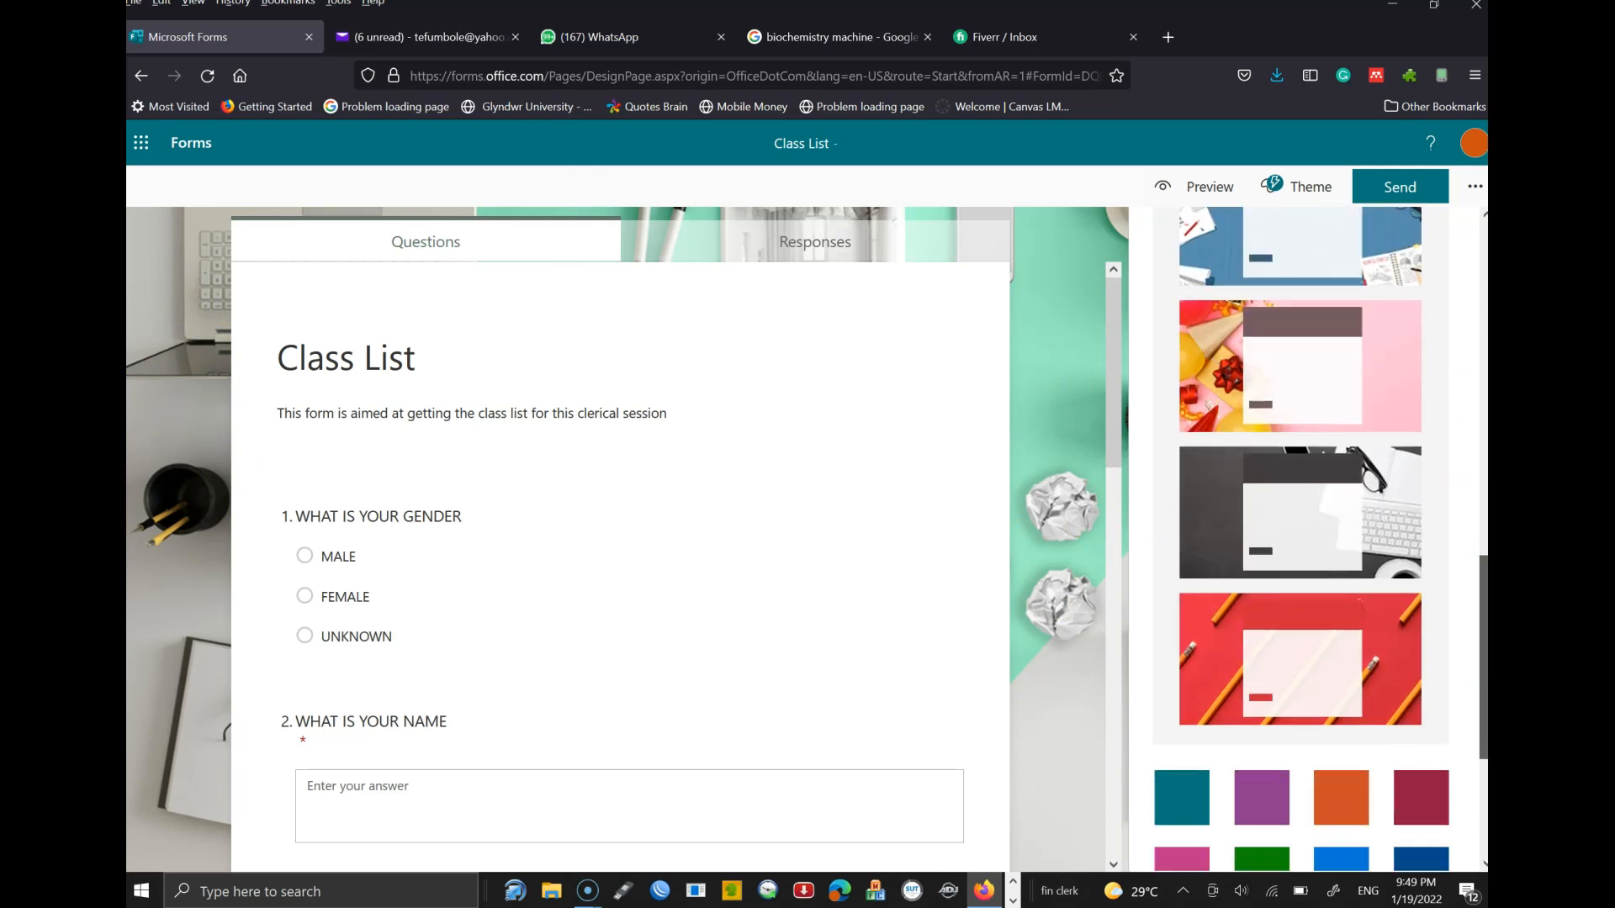
scroll(1300, 538, down, 2)
click(1214, 543)
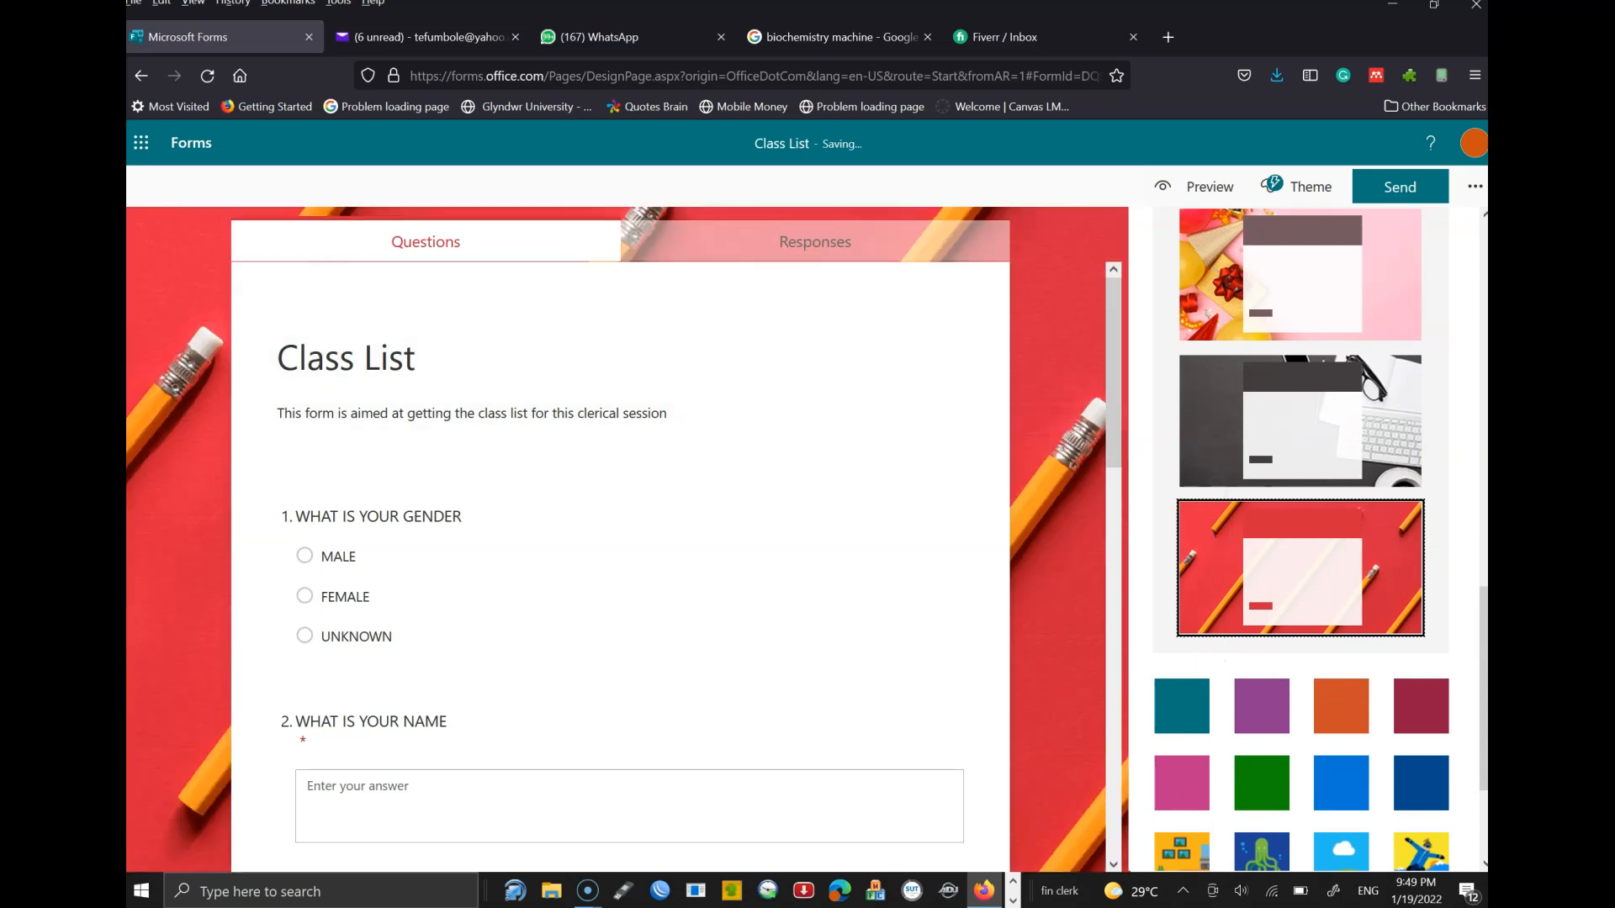
scroll(1406, 667, down, 3)
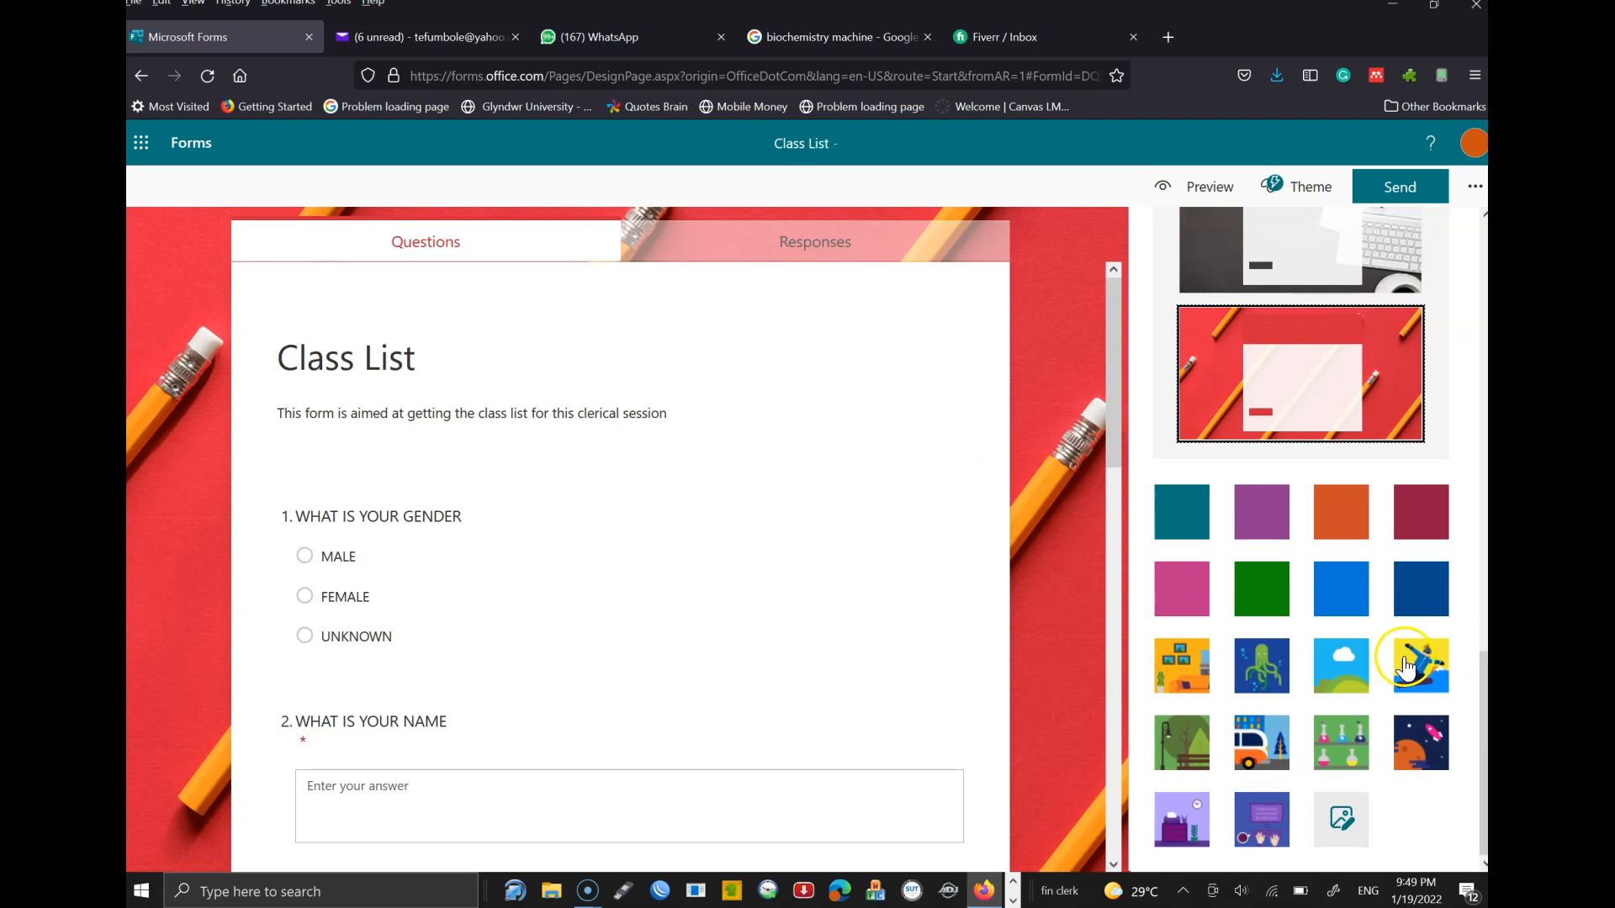
click(1343, 664)
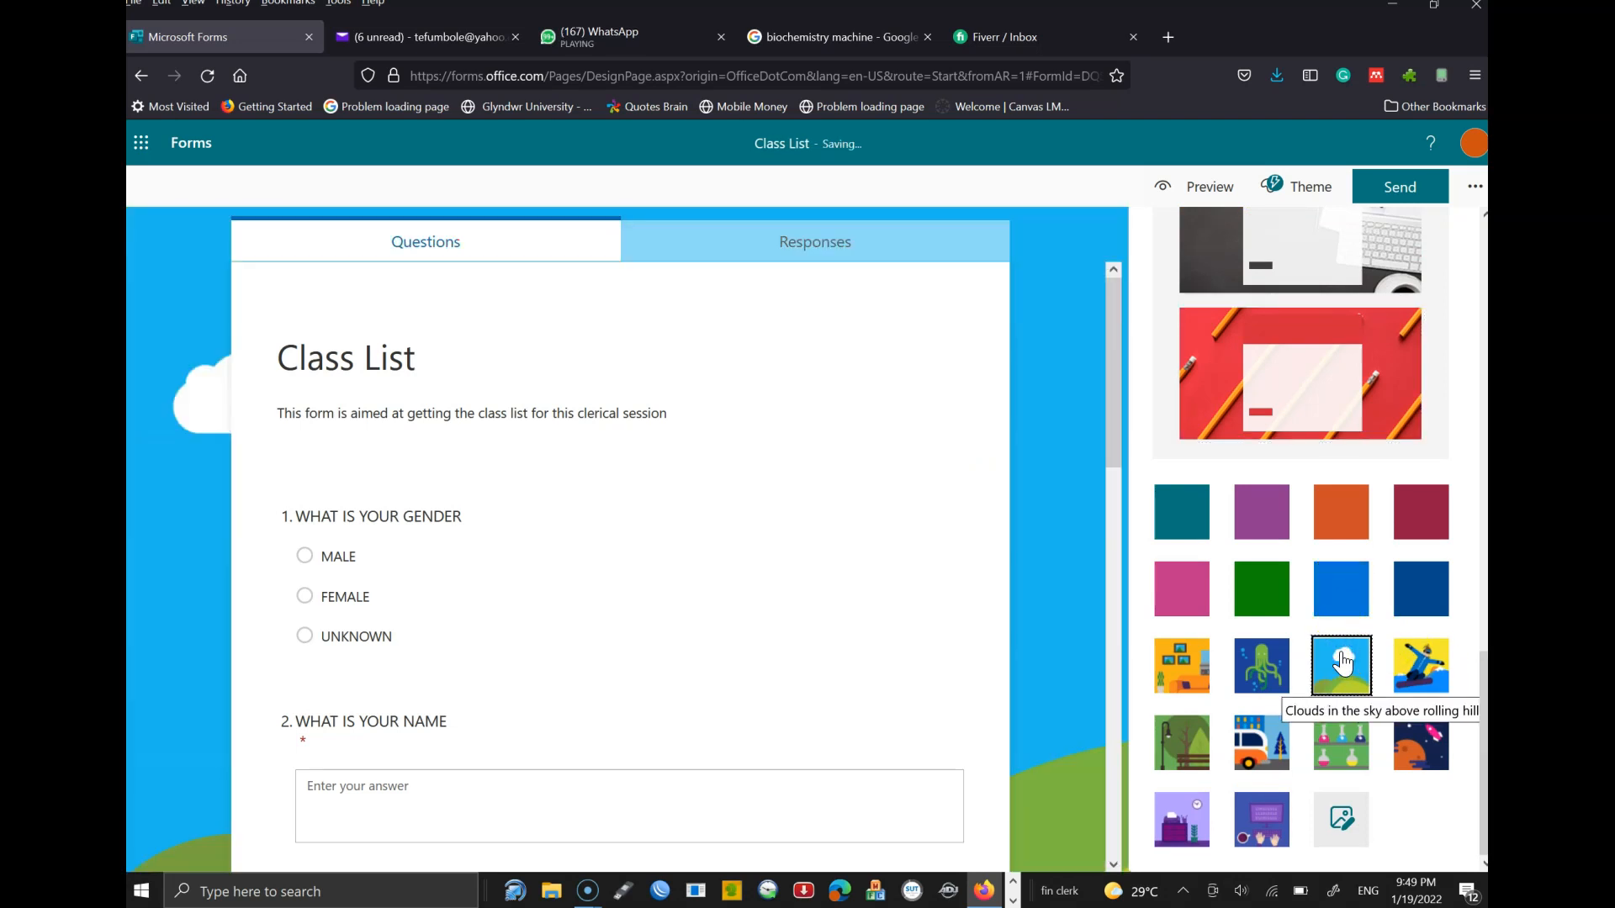
click(1255, 593)
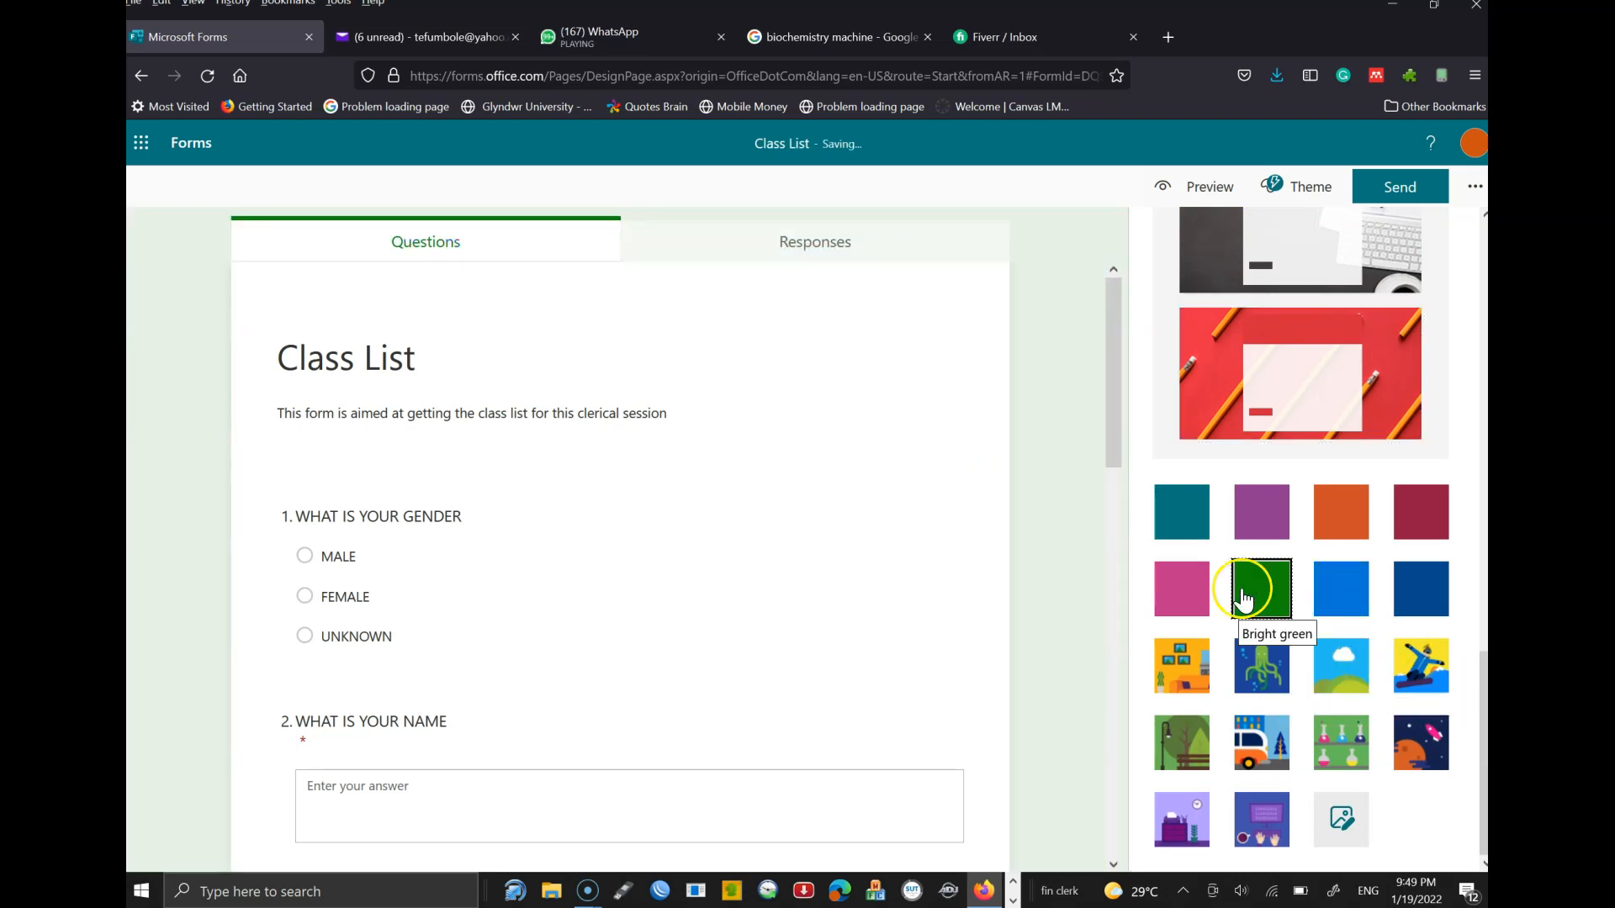
click(1201, 582)
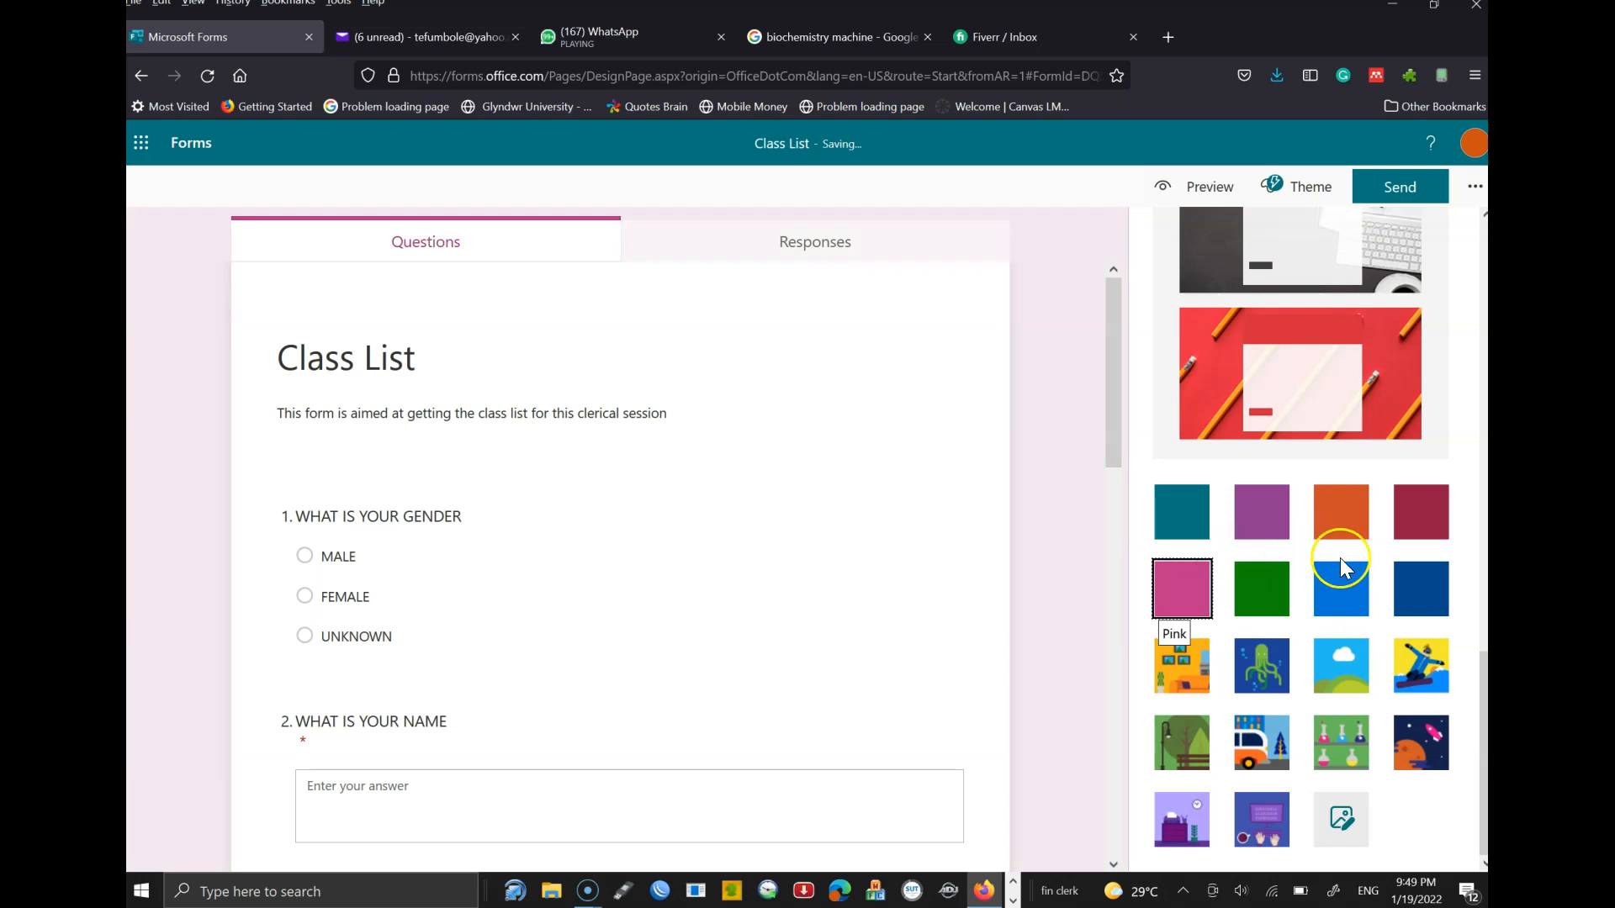
click(1344, 526)
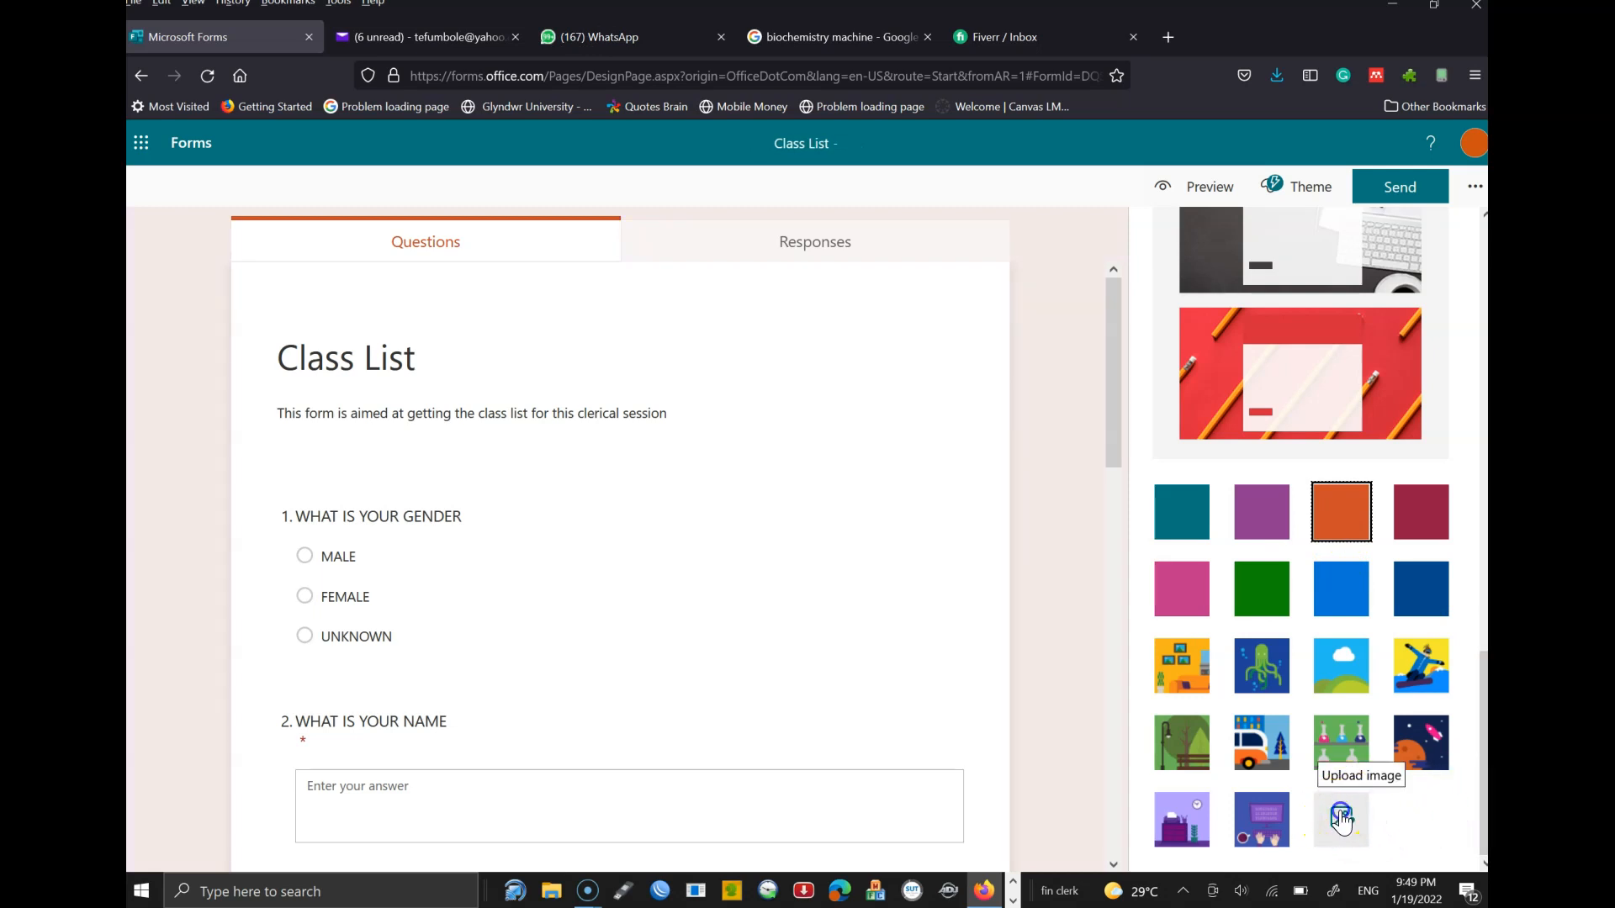
- Upload critical research.gif from Pictures as the form's custom background image
click(1337, 820)
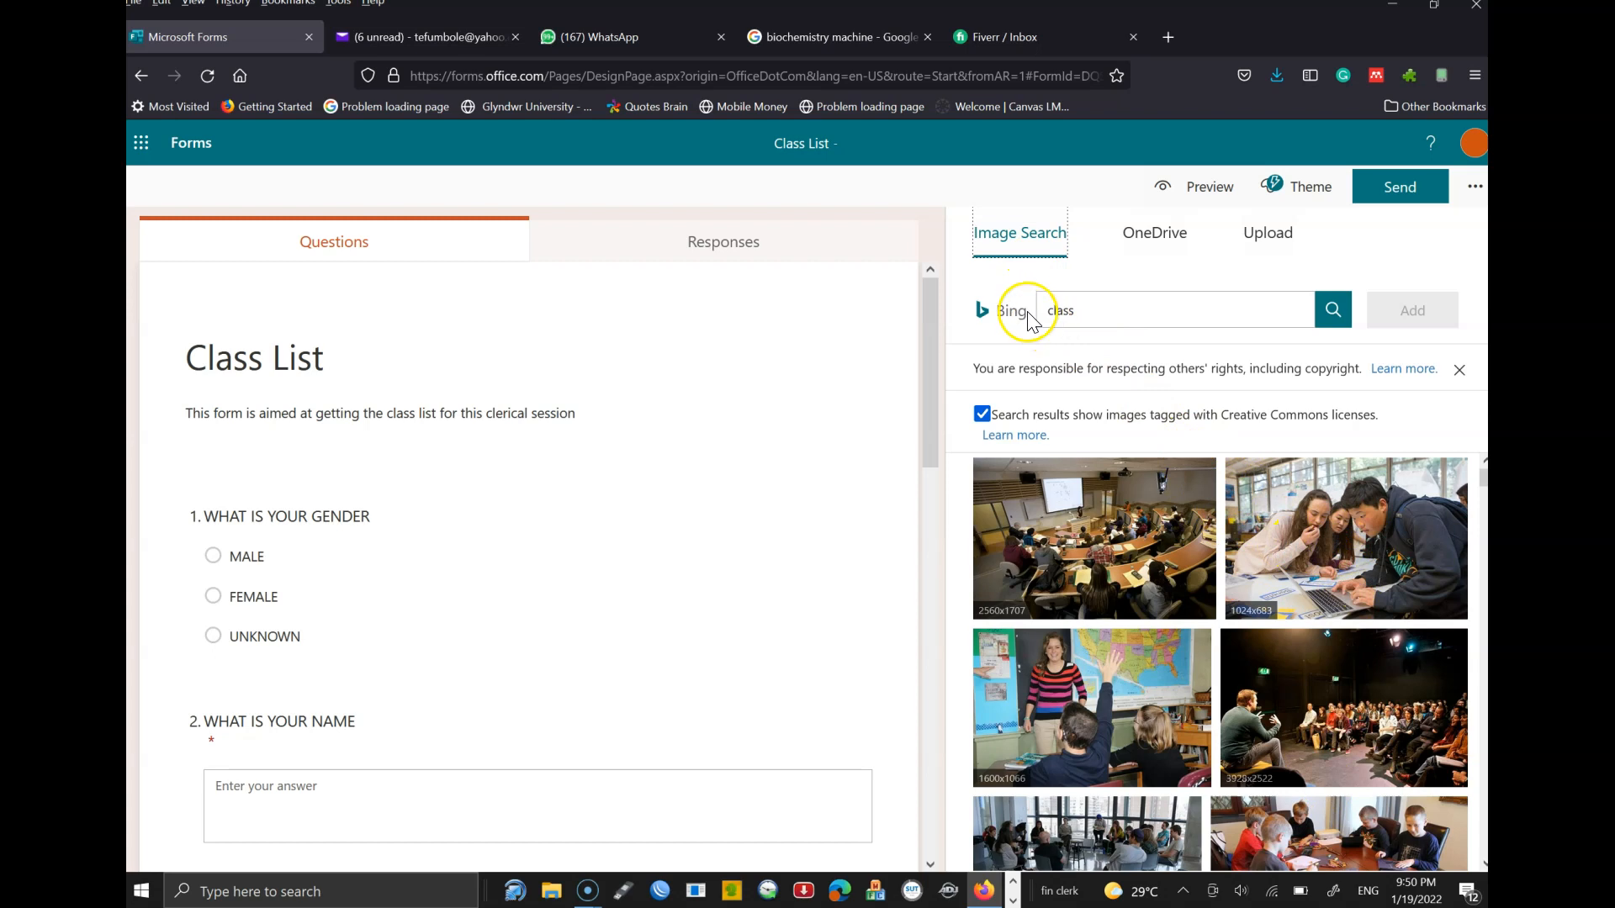
click(1155, 240)
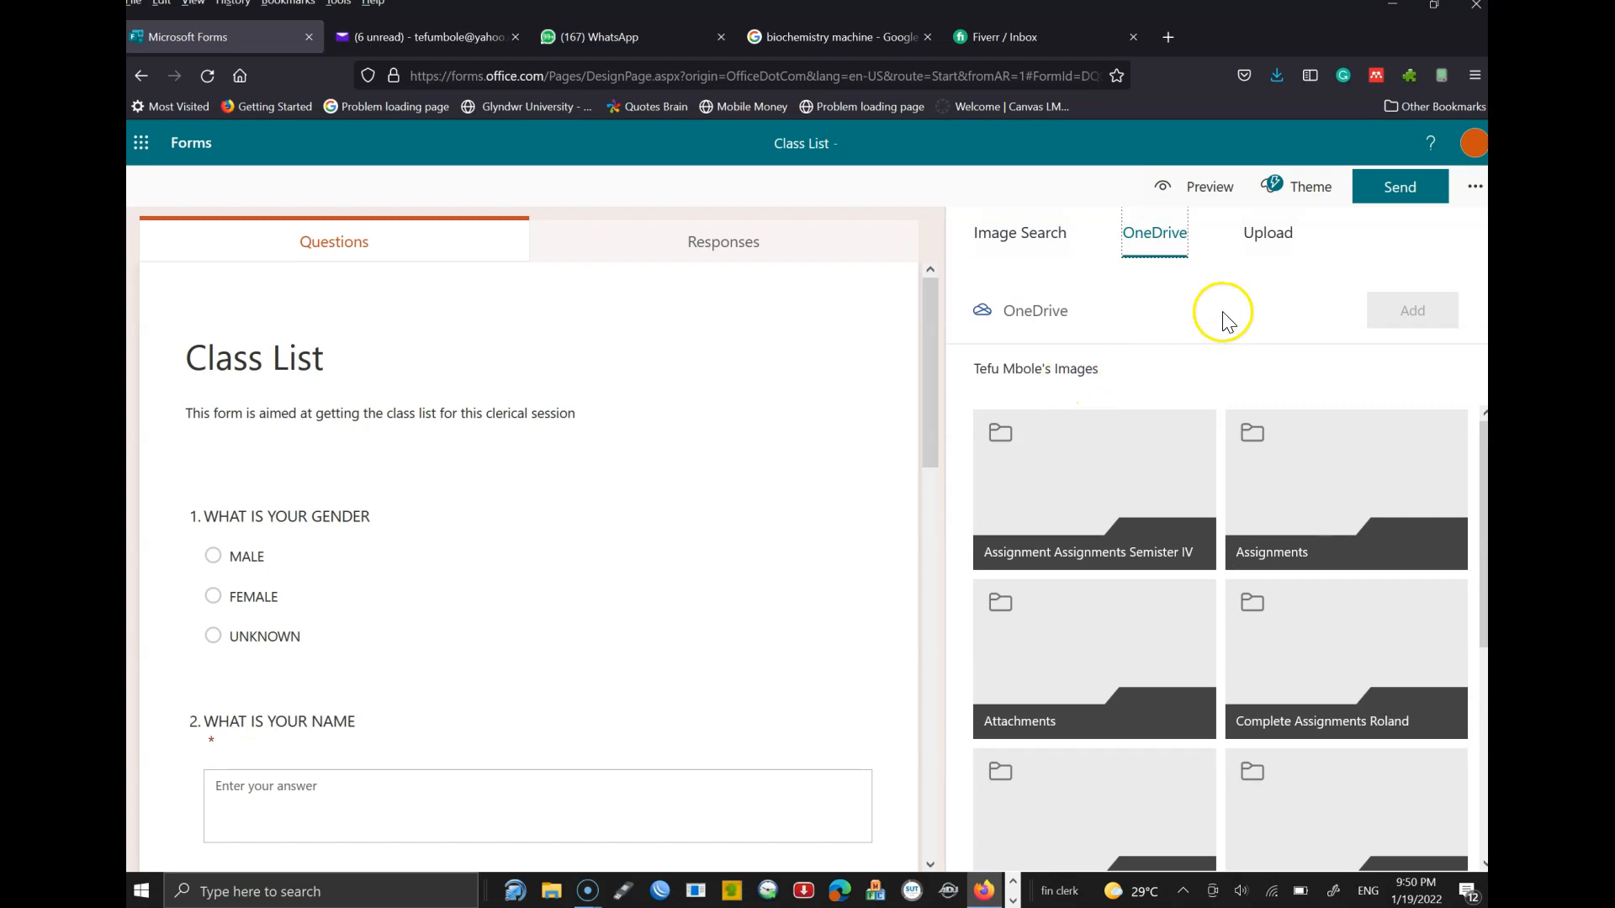
click(1271, 235)
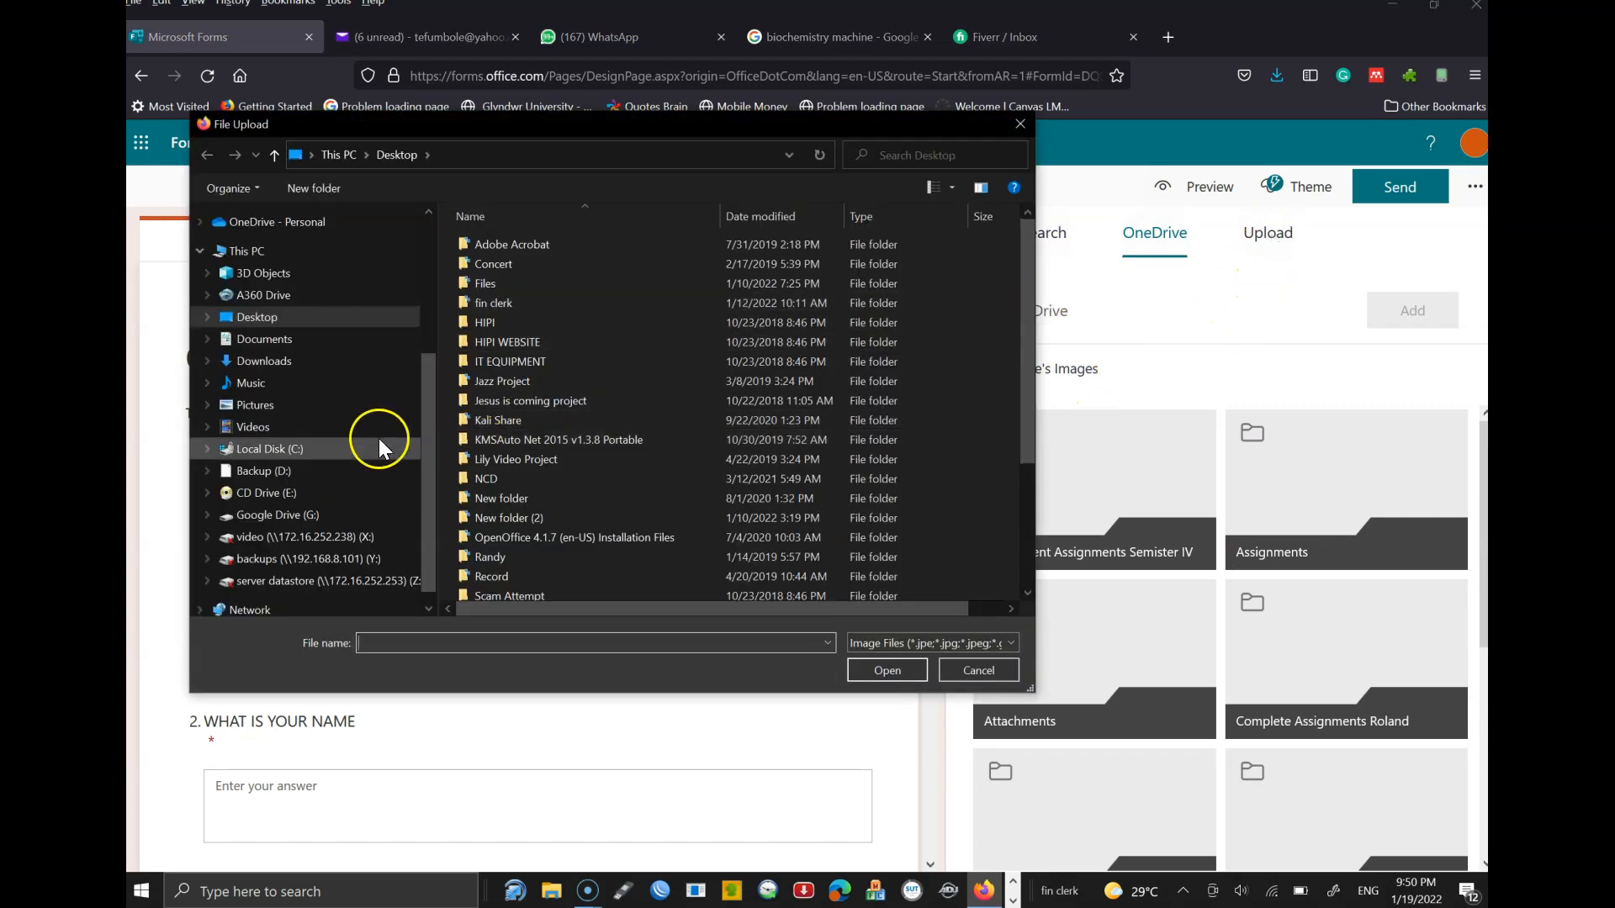
click(266, 407)
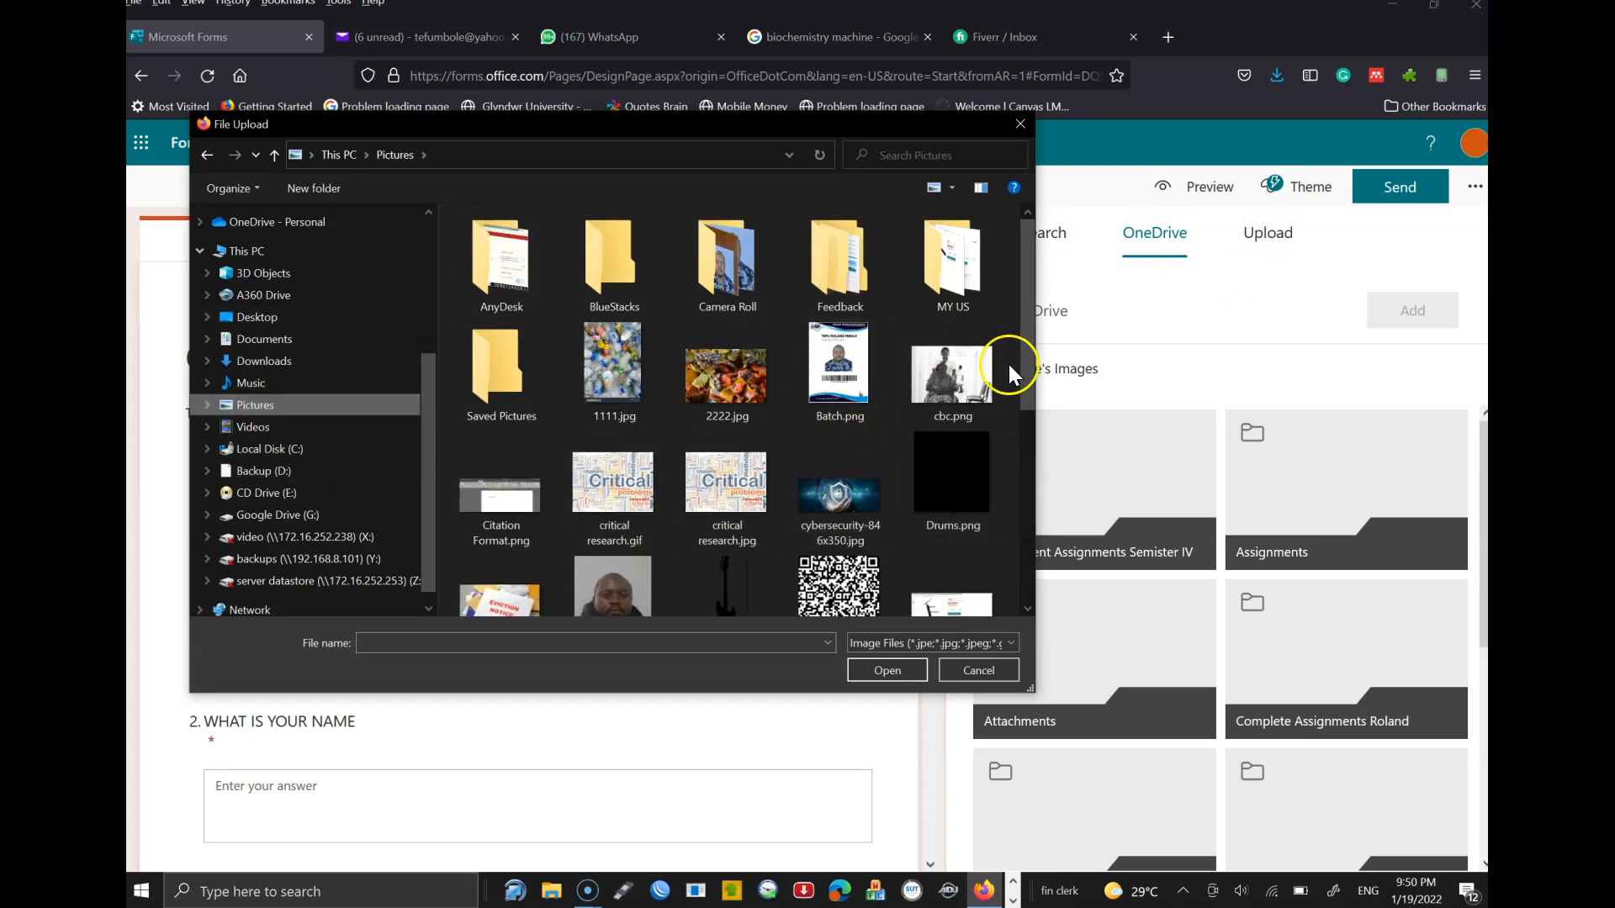
drag(1026, 336, 1022, 427)
double_click(587, 318)
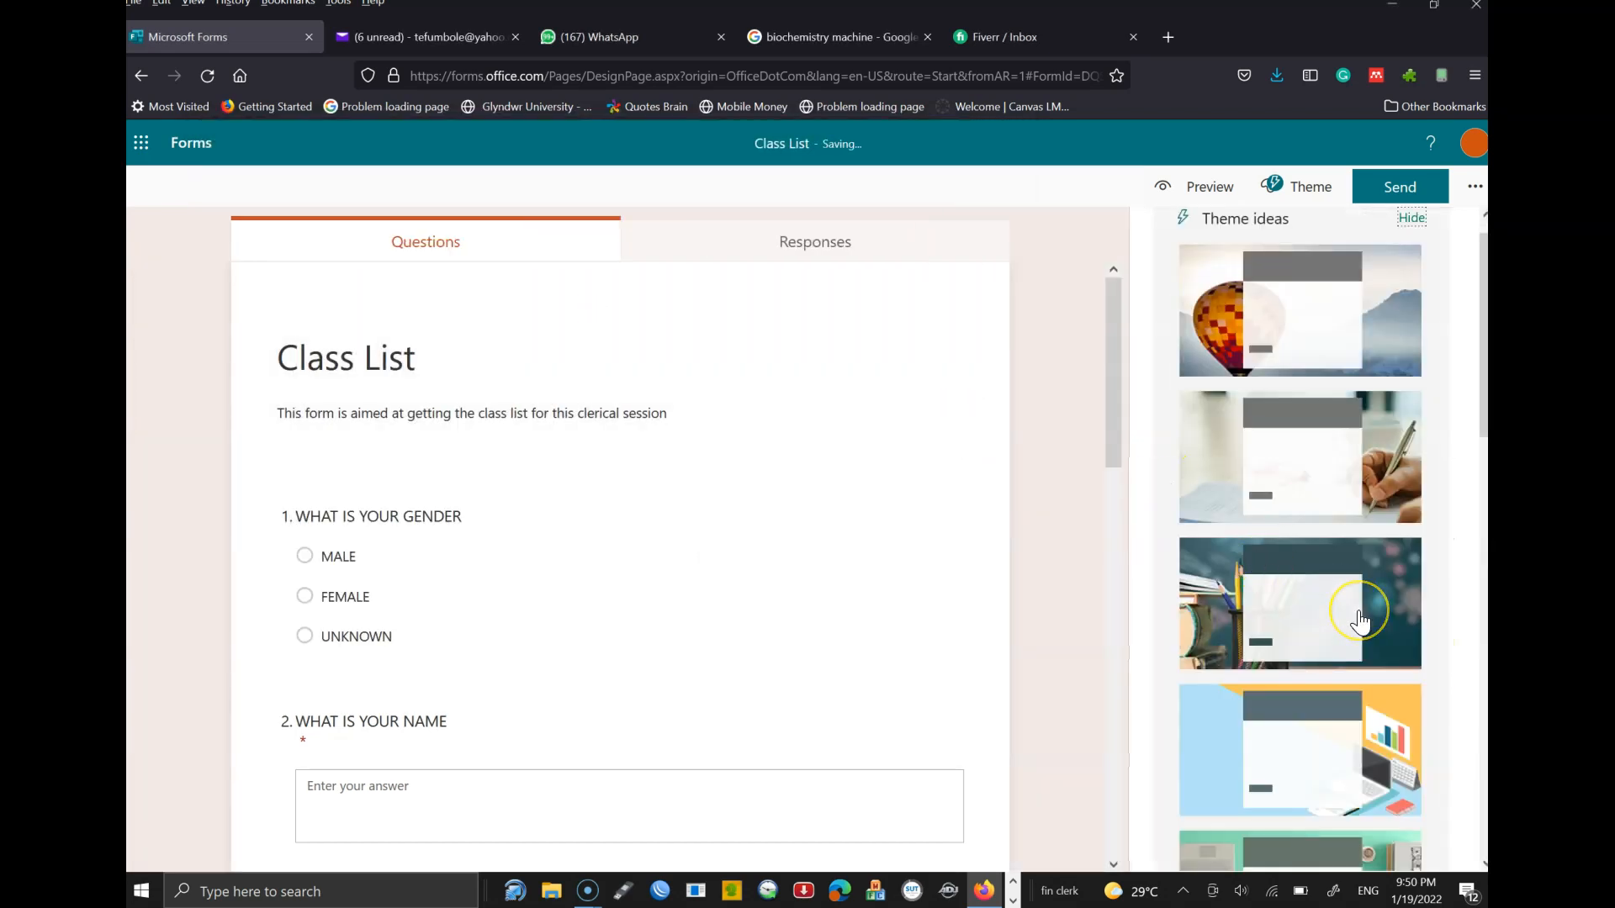
drag(1485, 412, 1485, 832)
- Try the word-cloud image and the beakers lab theme, then settle on the red pencils theme
click(1353, 827)
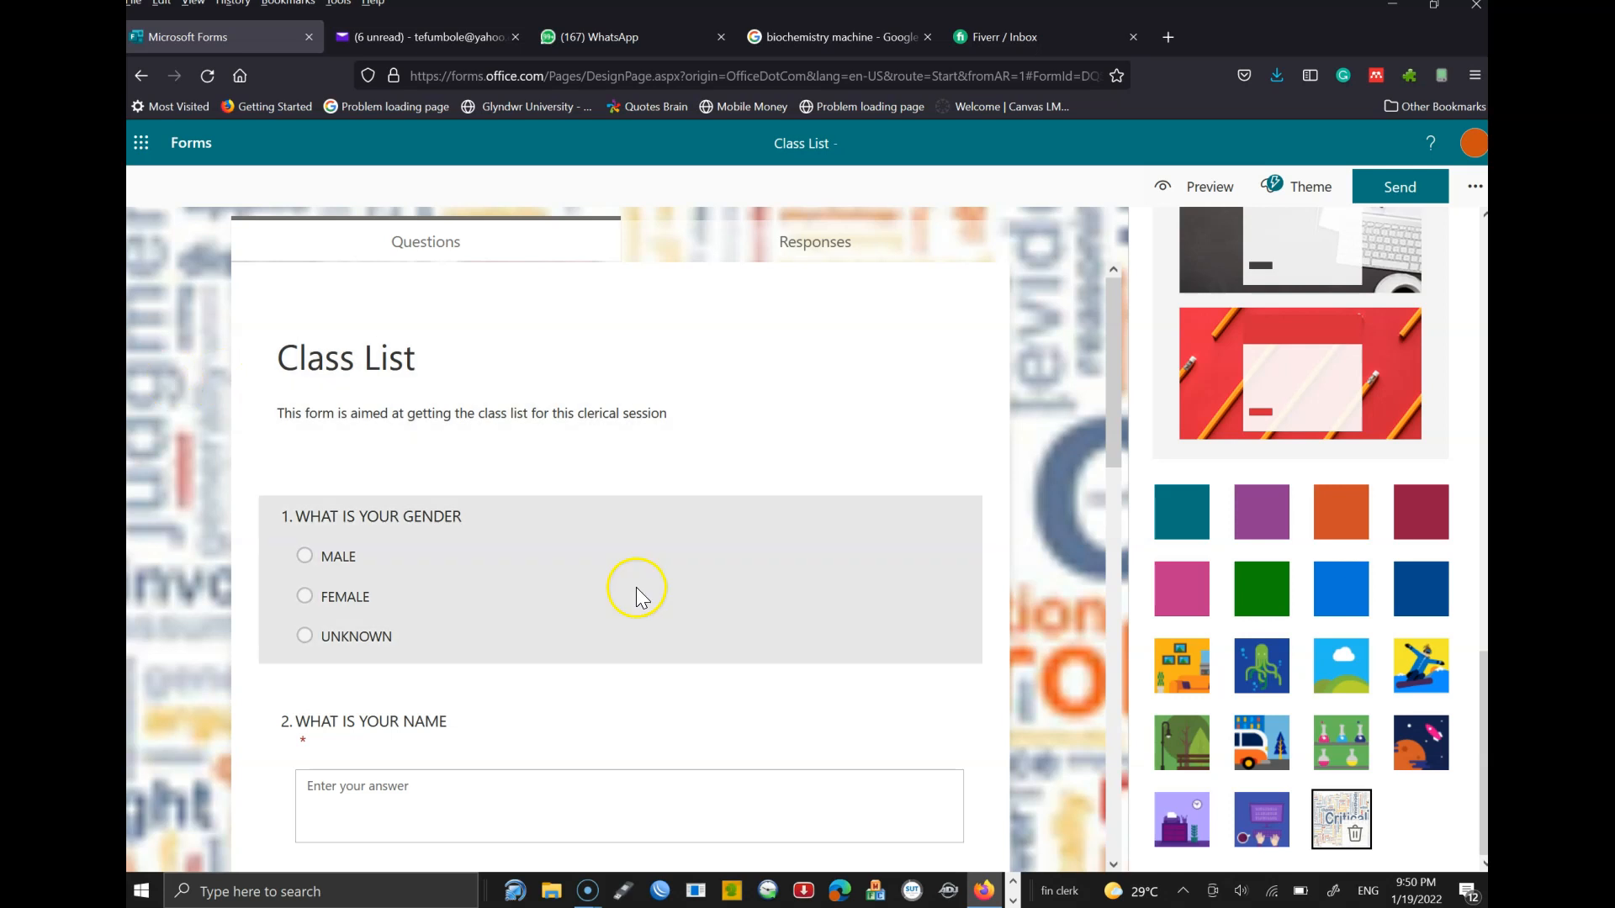
click(1340, 742)
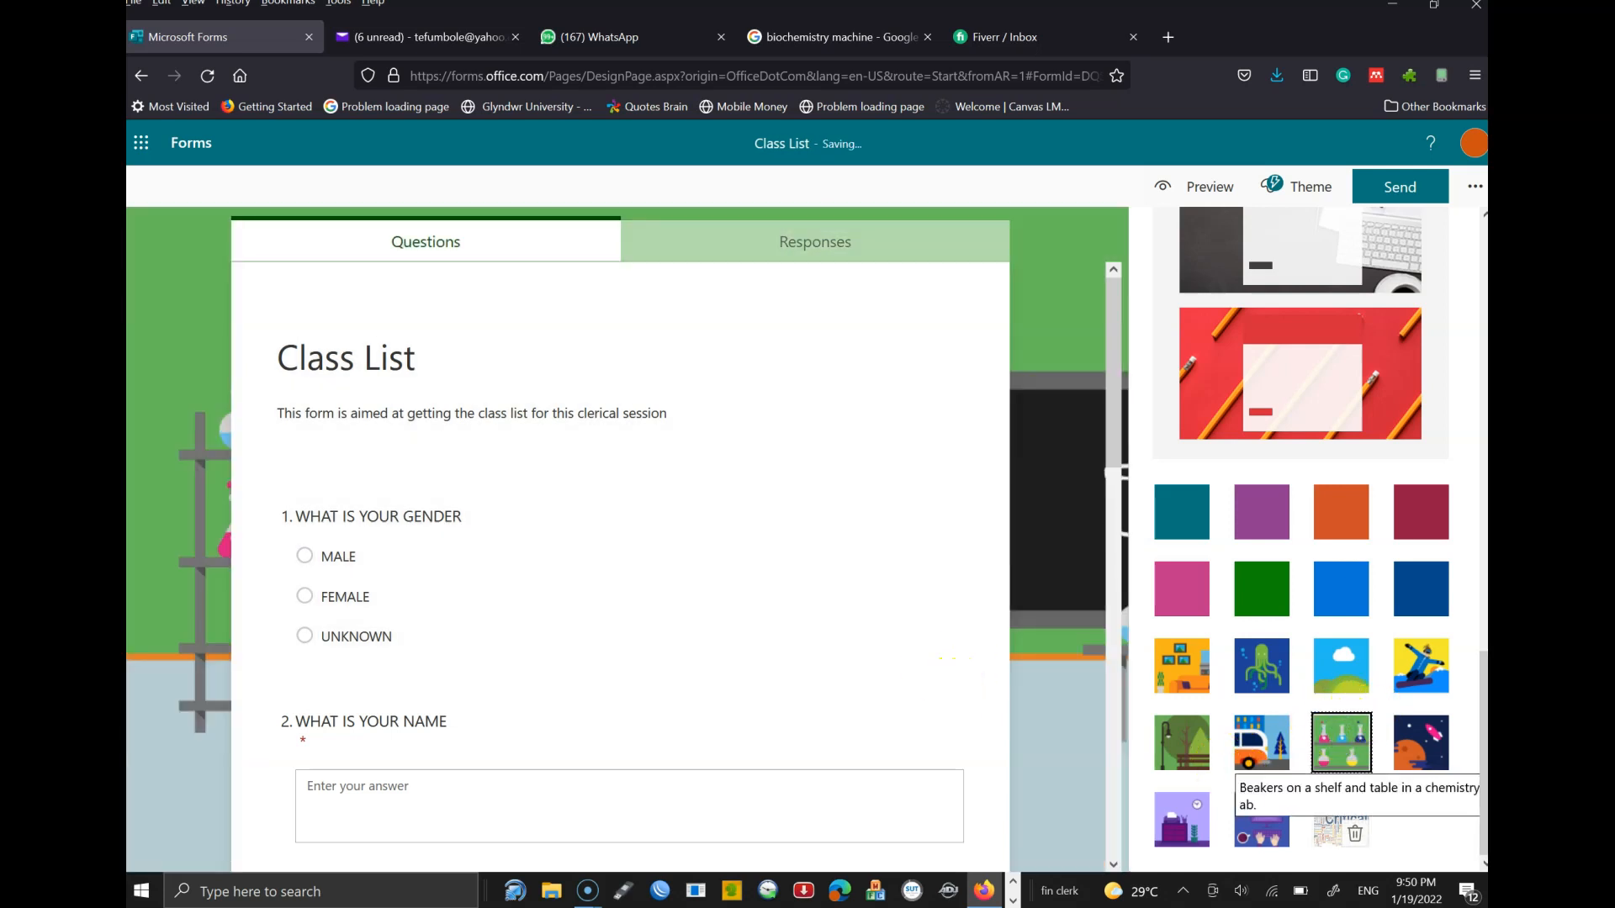
scroll(1356, 479, up, 2)
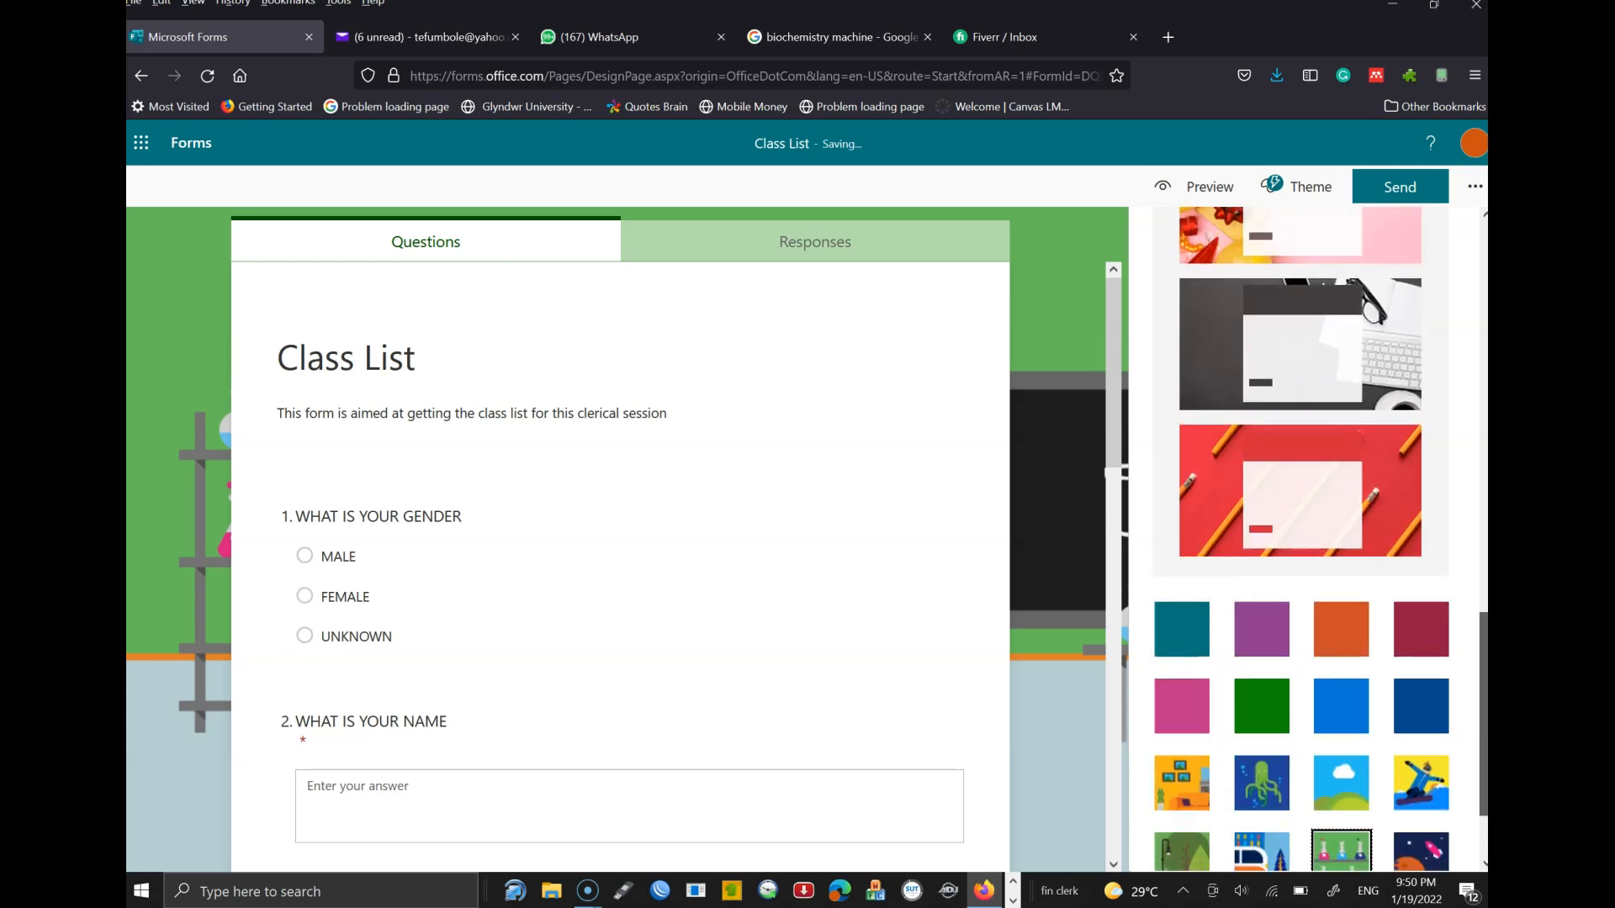
click(1356, 479)
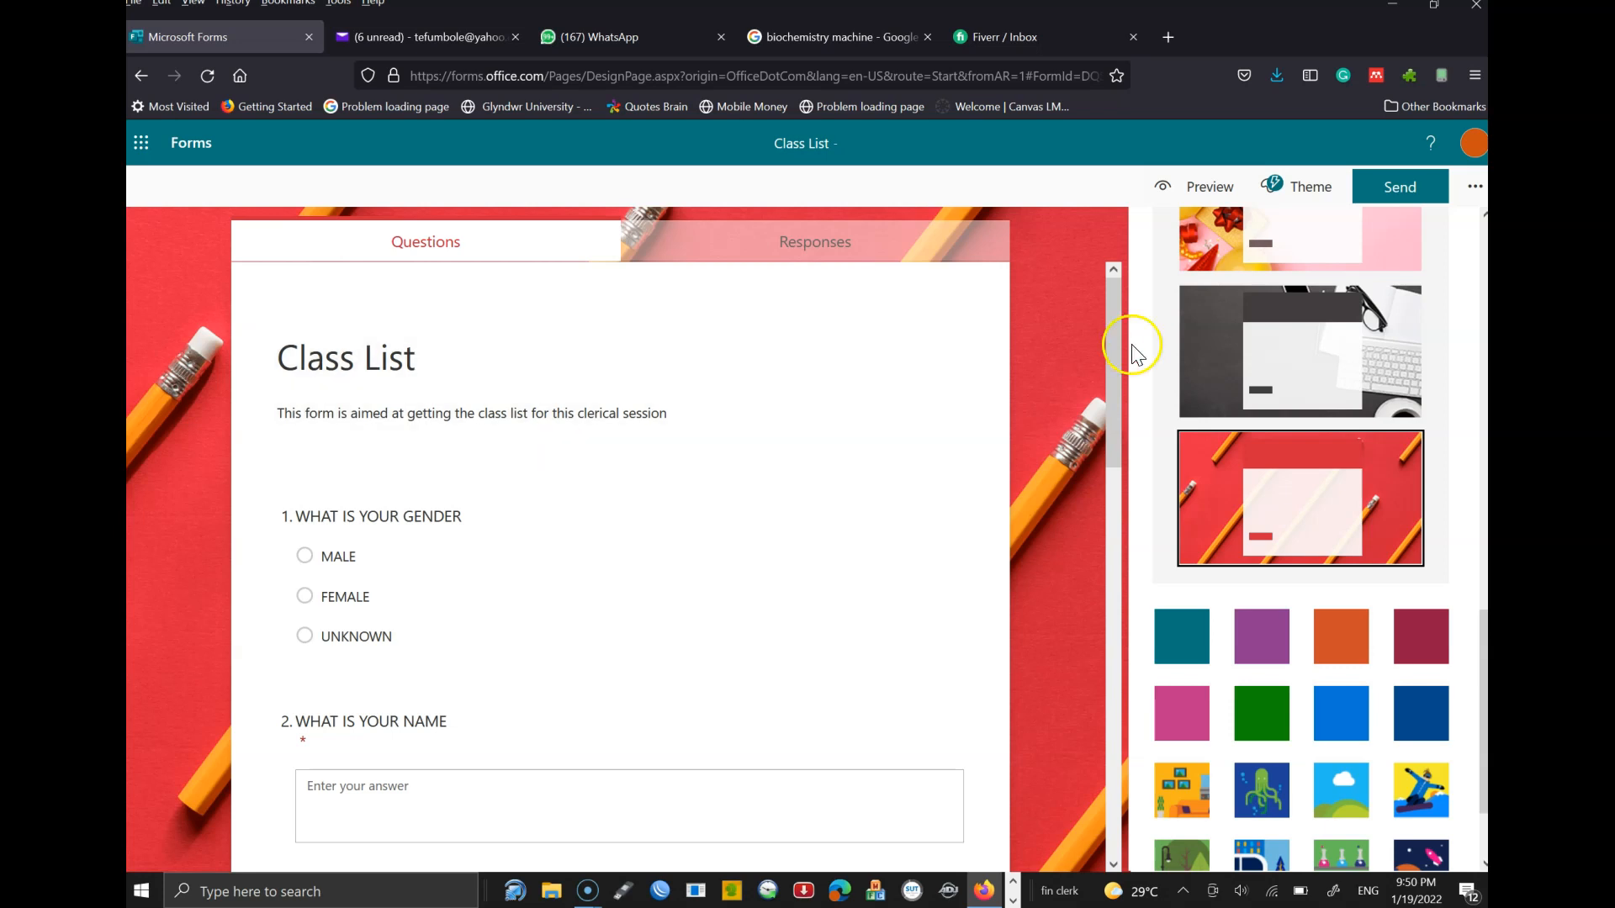
- Bring up the Class List send options, zoom the page in, and shorten the response link
click(1397, 192)
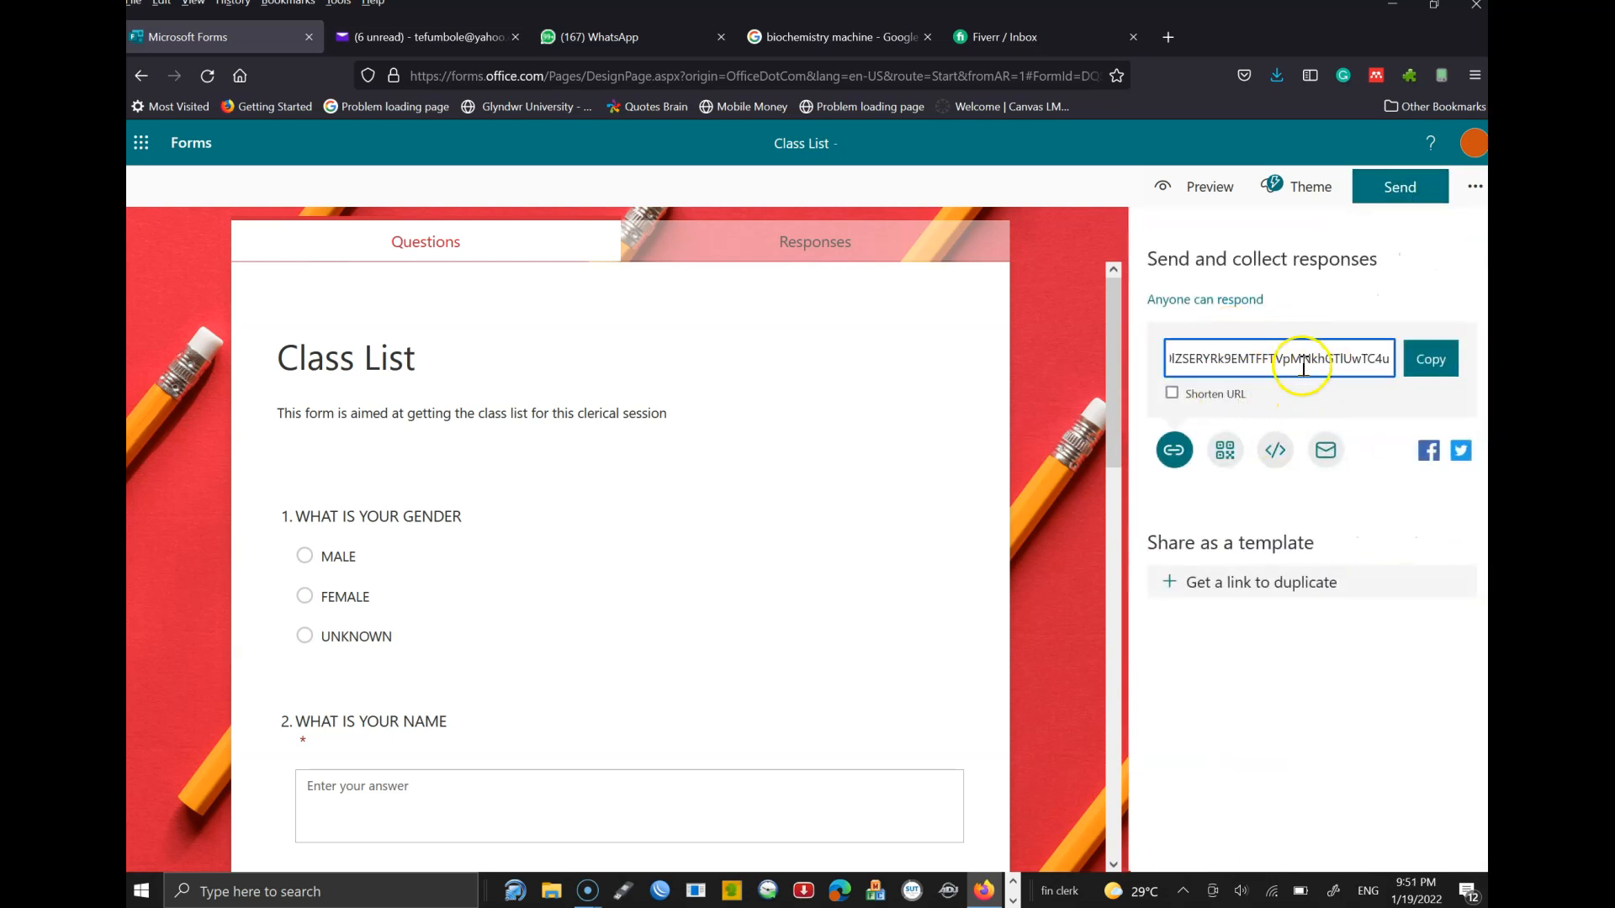
click(1475, 189)
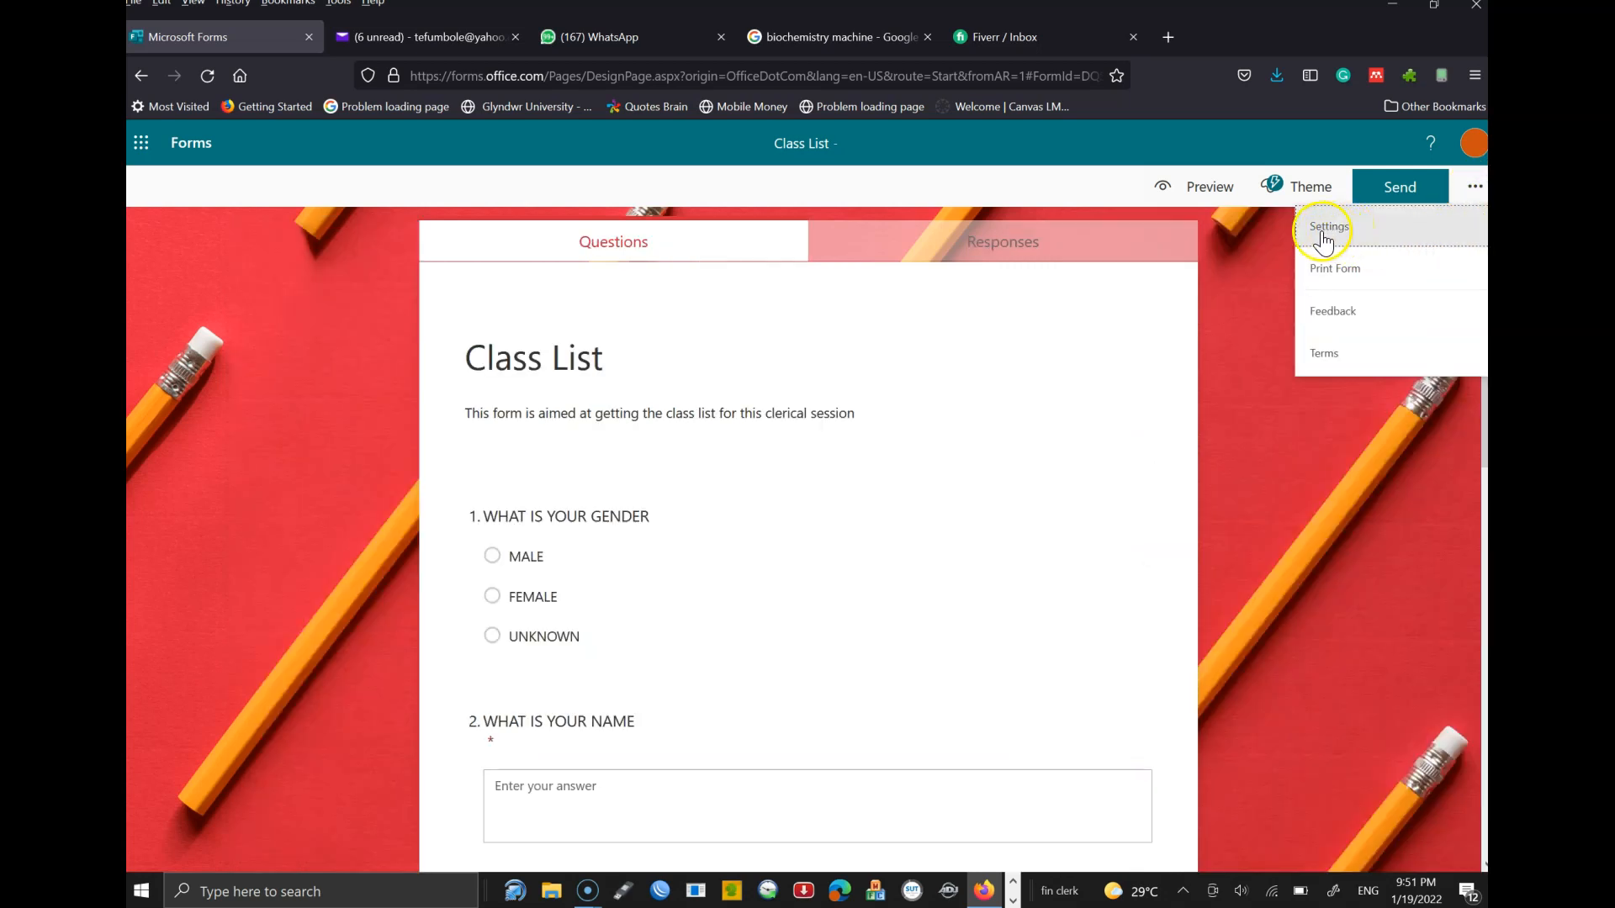
click(1218, 280)
click(1384, 196)
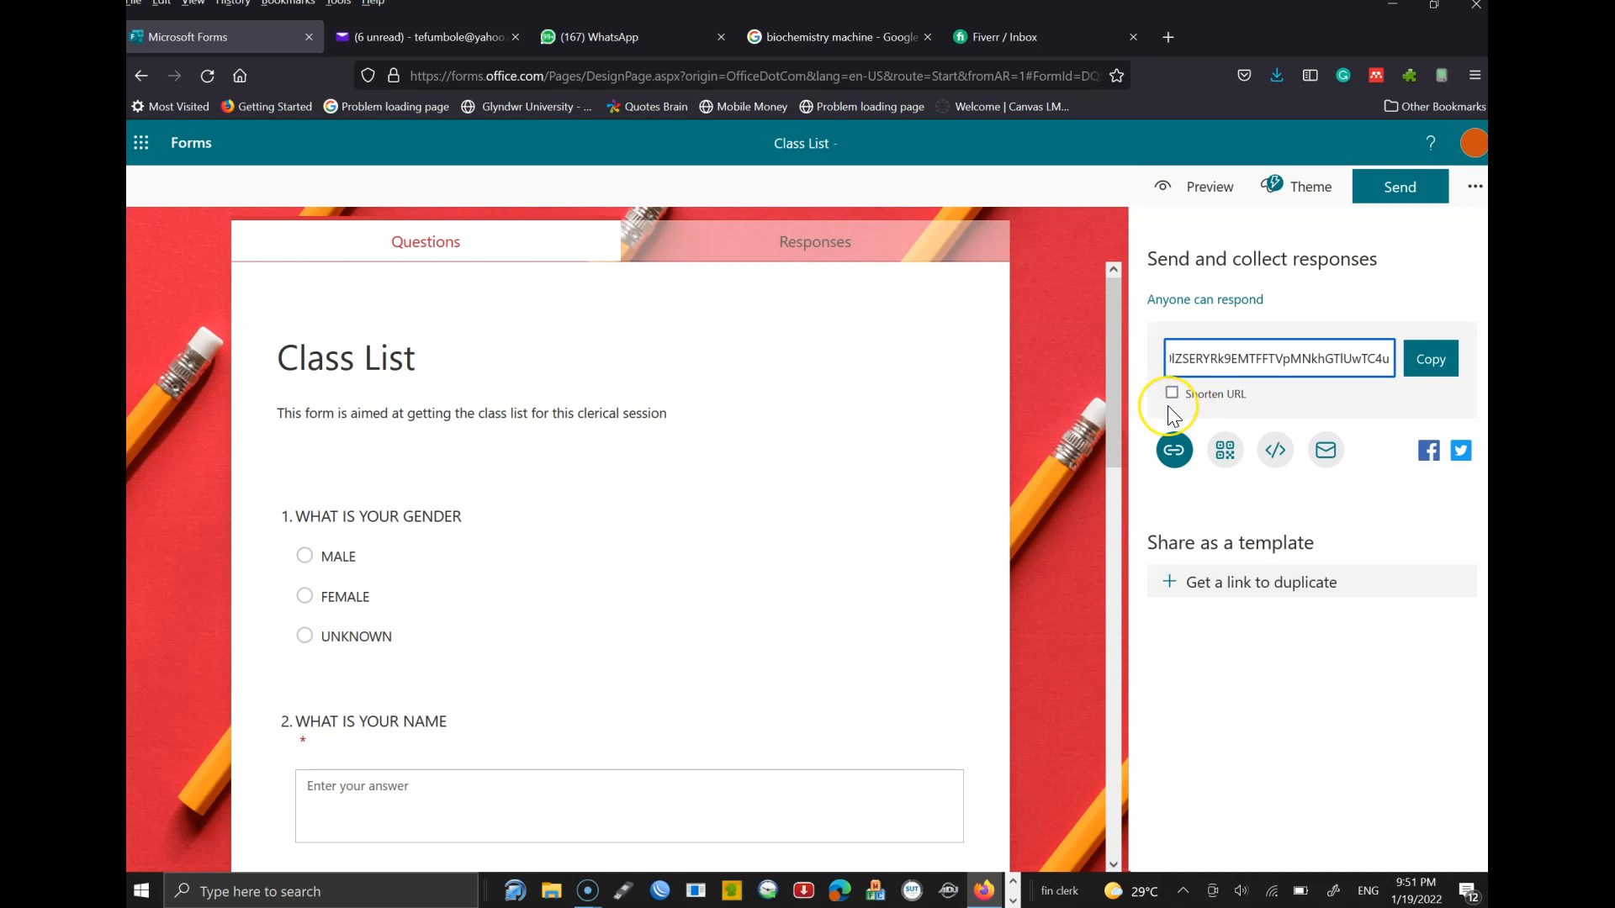
key(ctrl+plus)
key(ctrl+plus)
key(ctrl+plus)
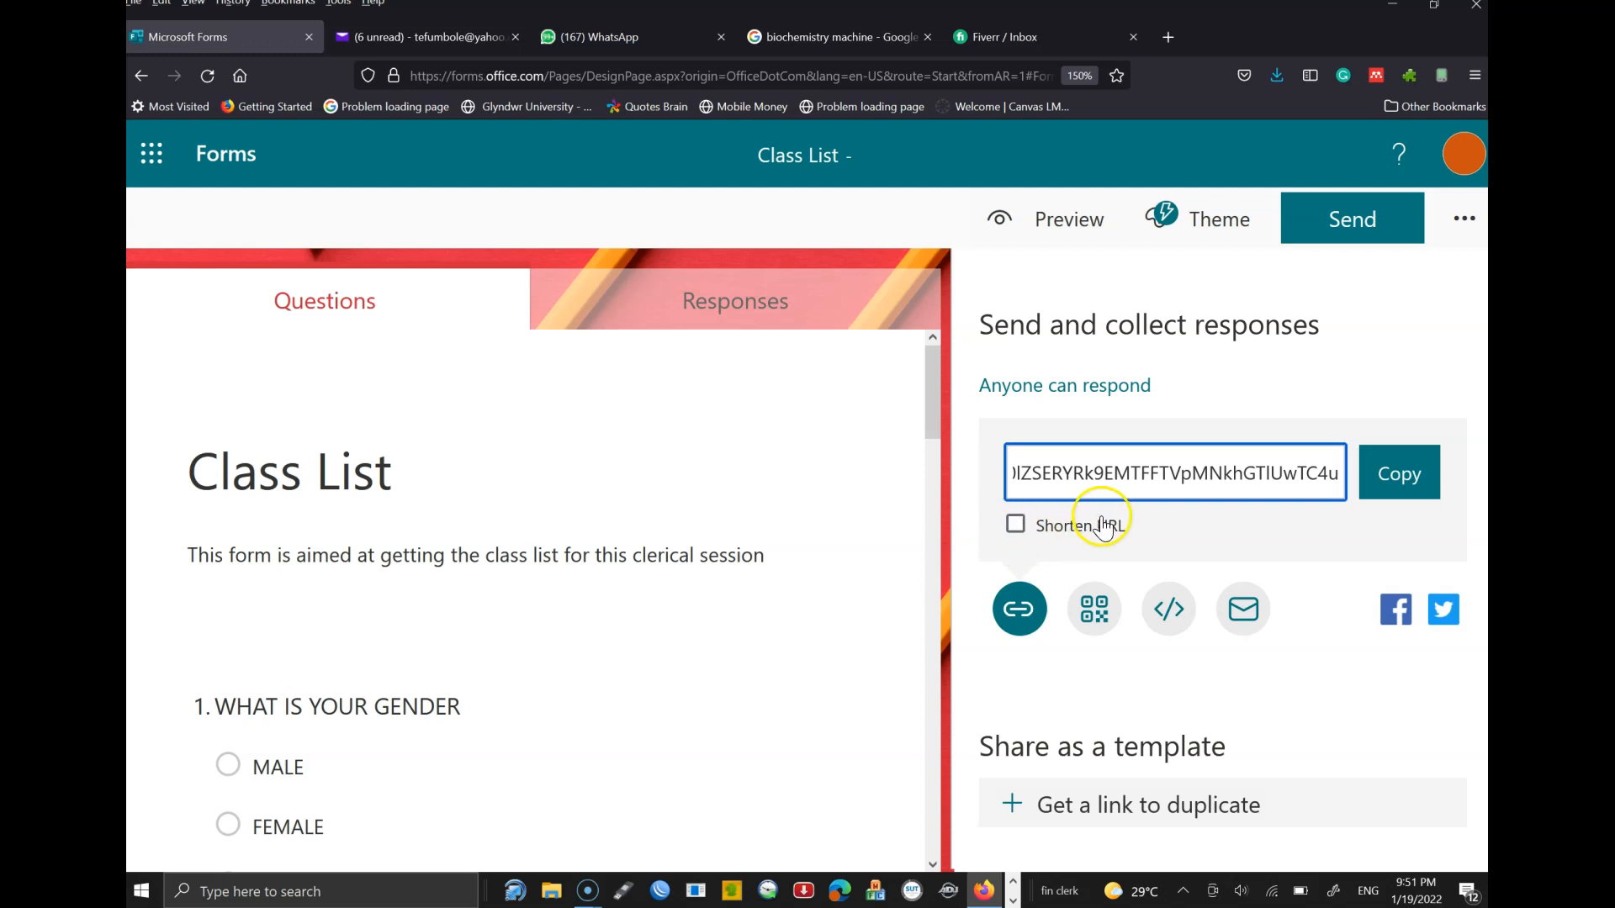
click(1023, 530)
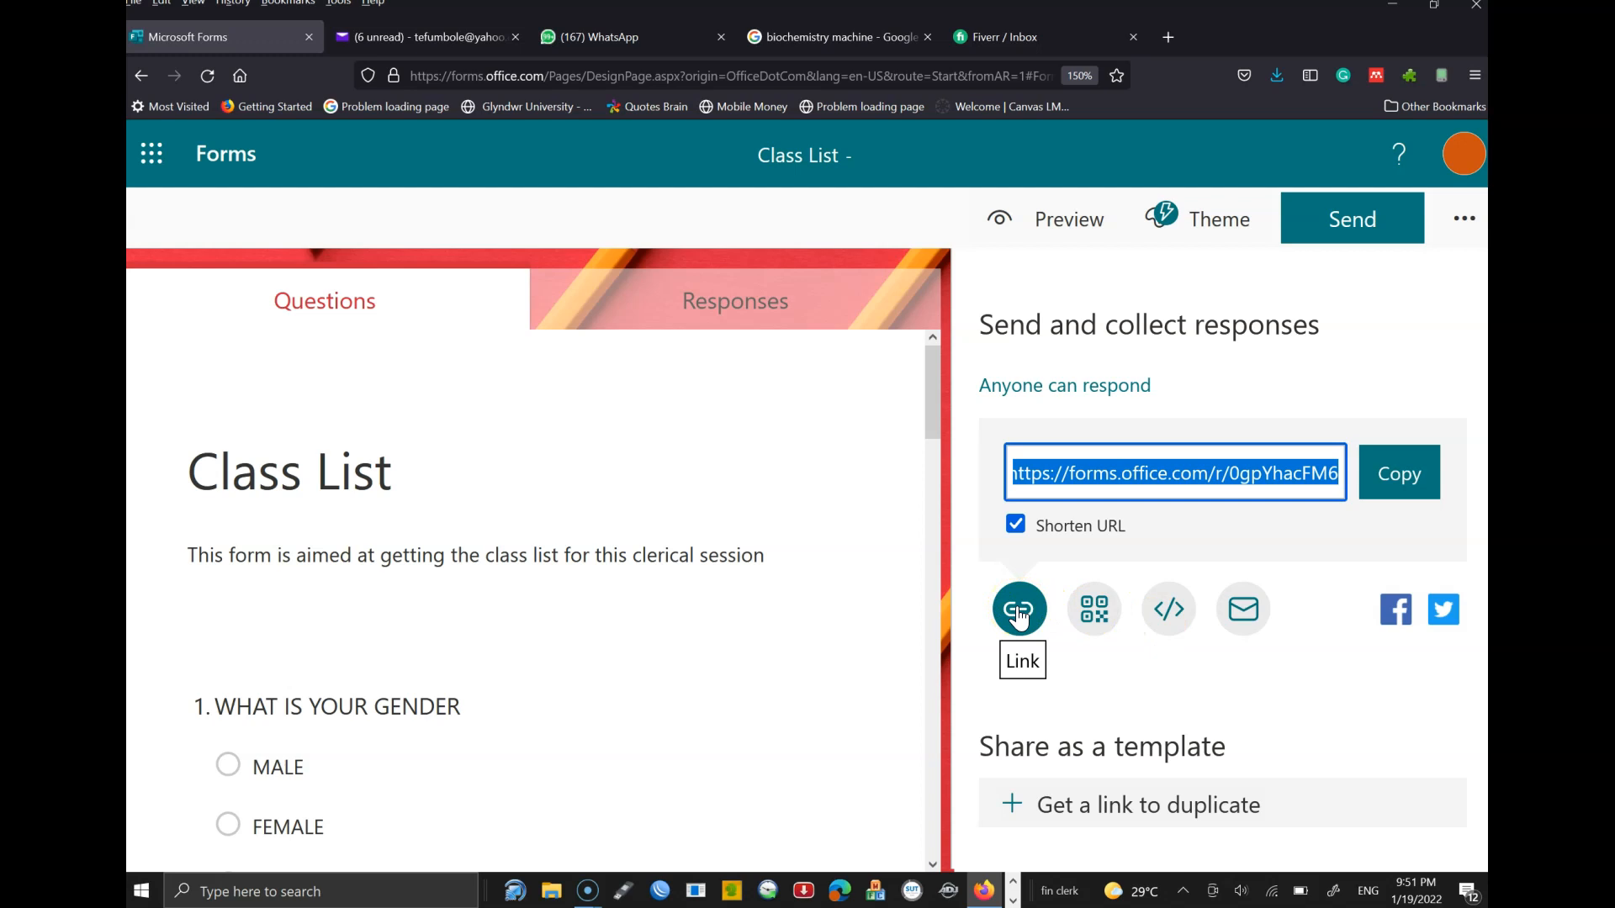
- Preview the QR code, embed code and email sharing options, then close the mail app
click(1094, 609)
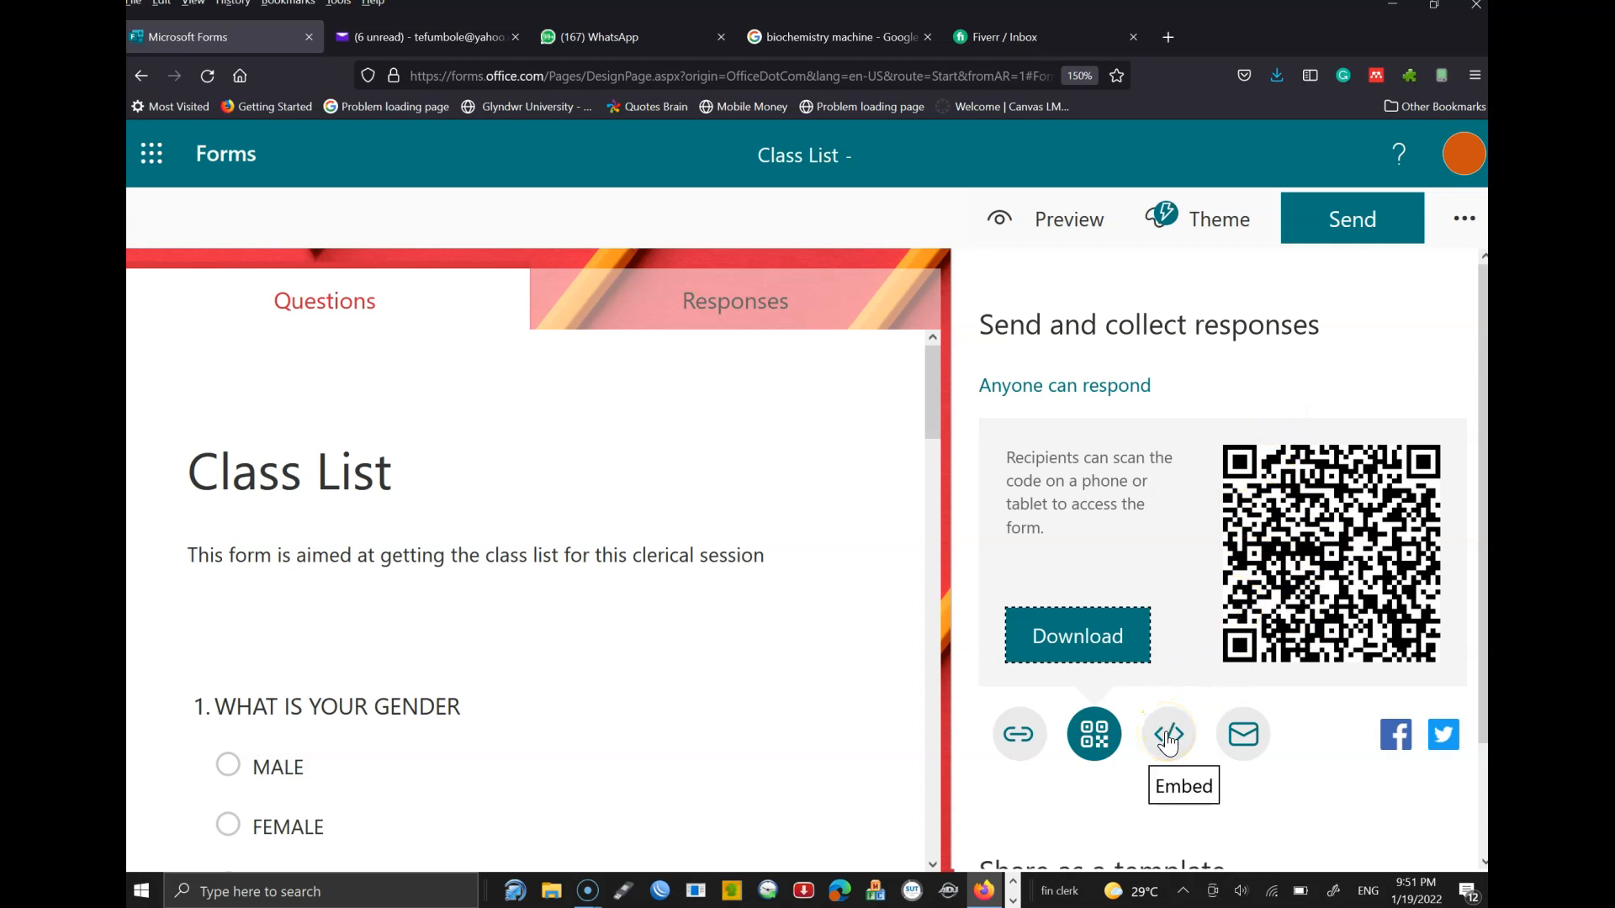
click(1018, 733)
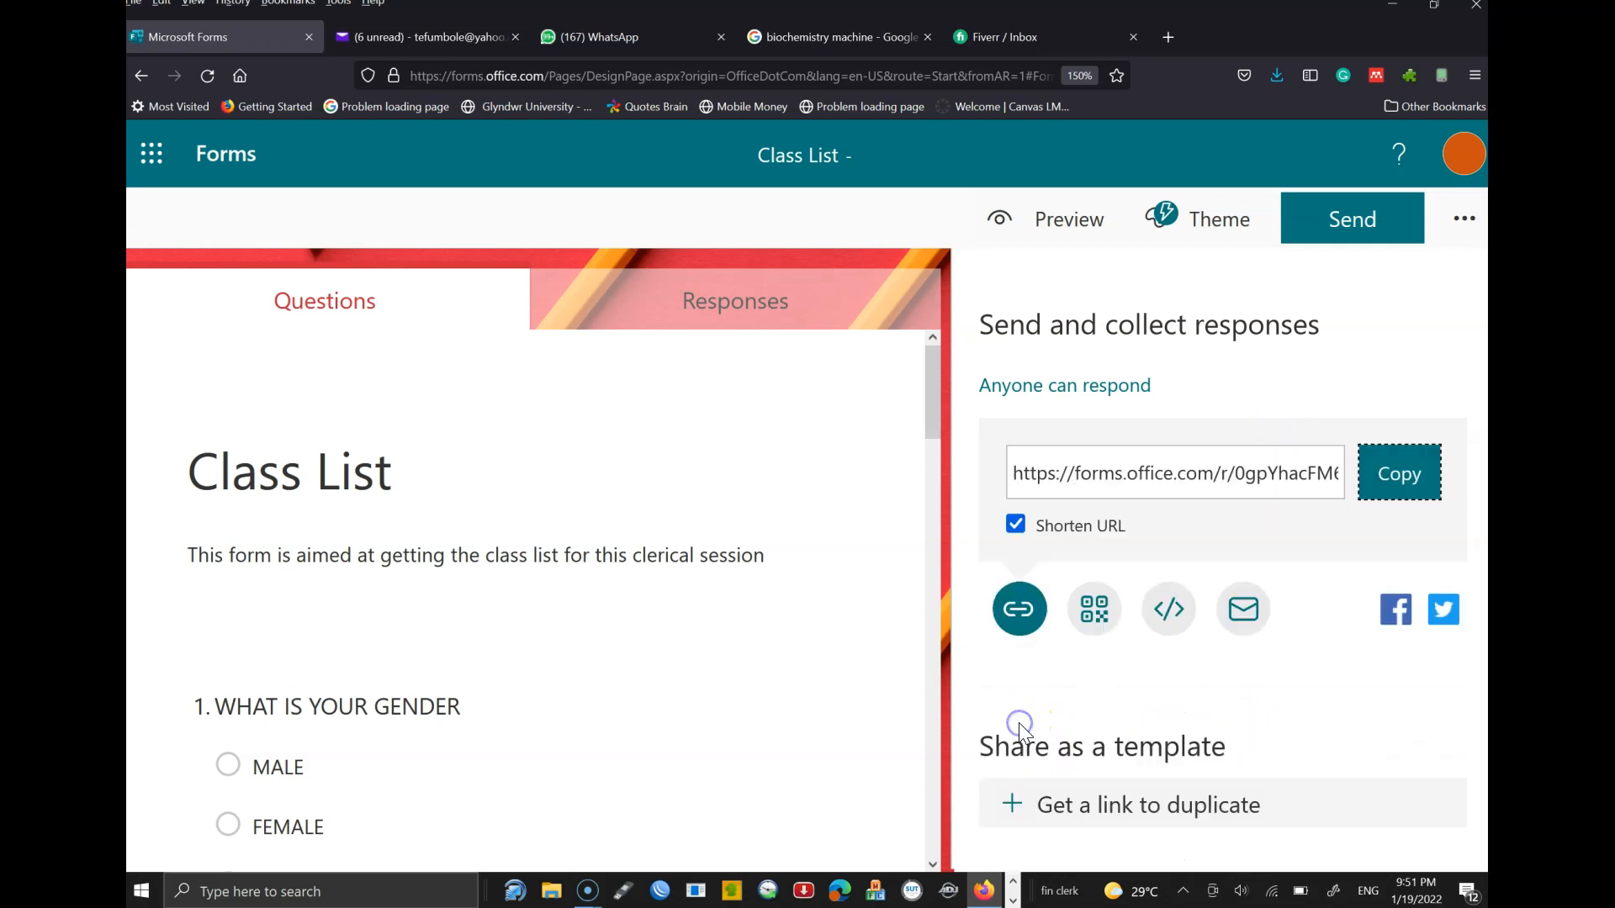
click(1105, 616)
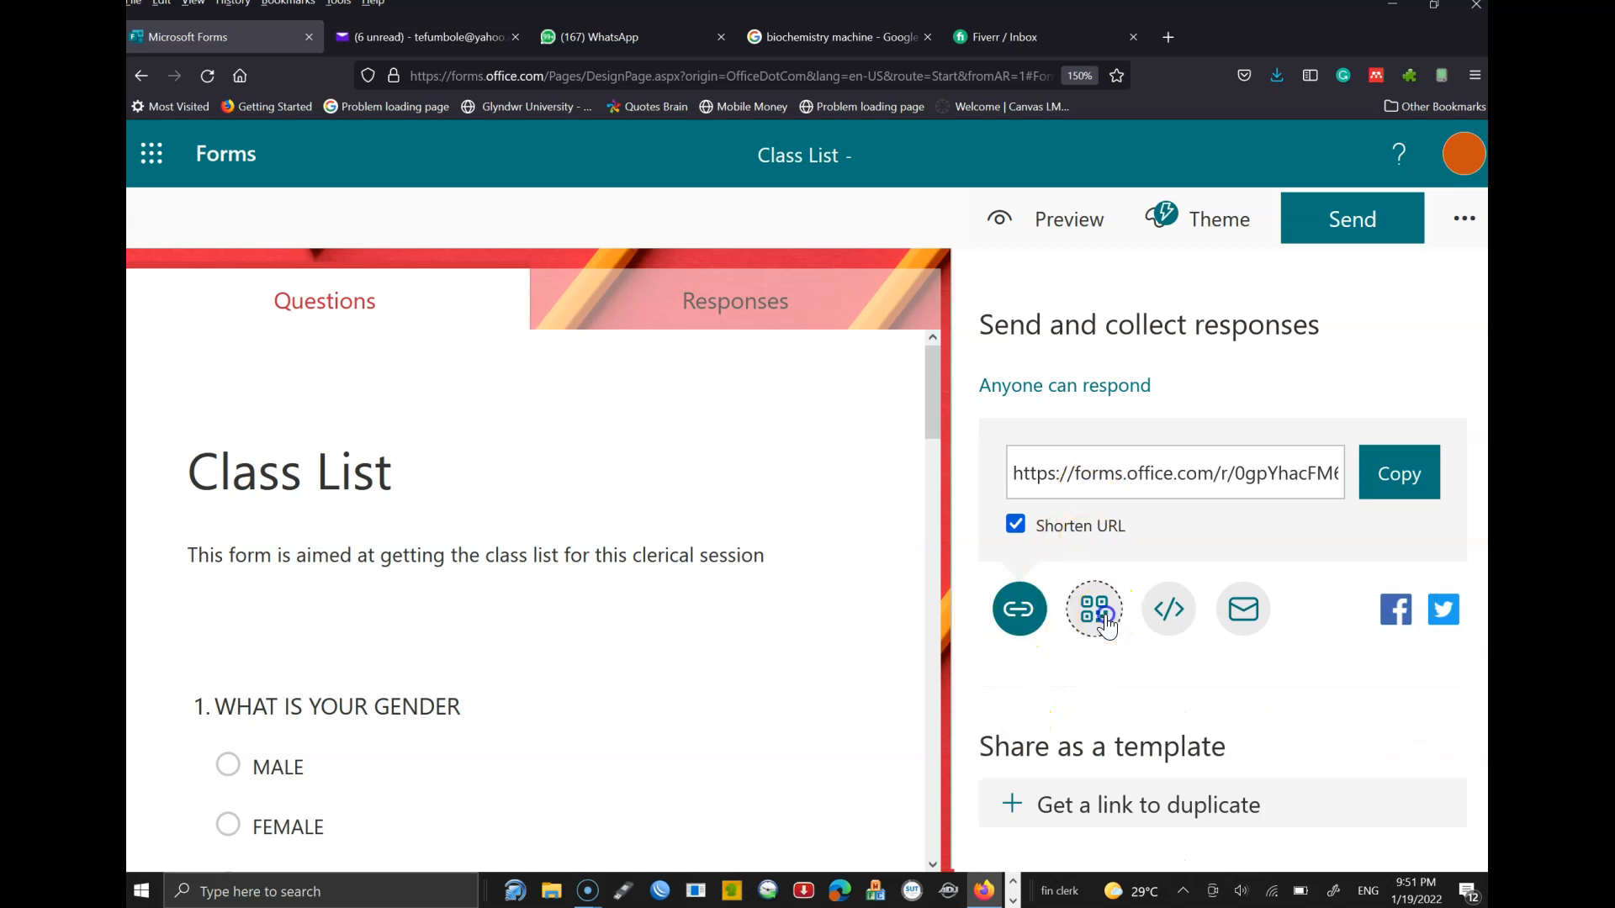
click(1169, 737)
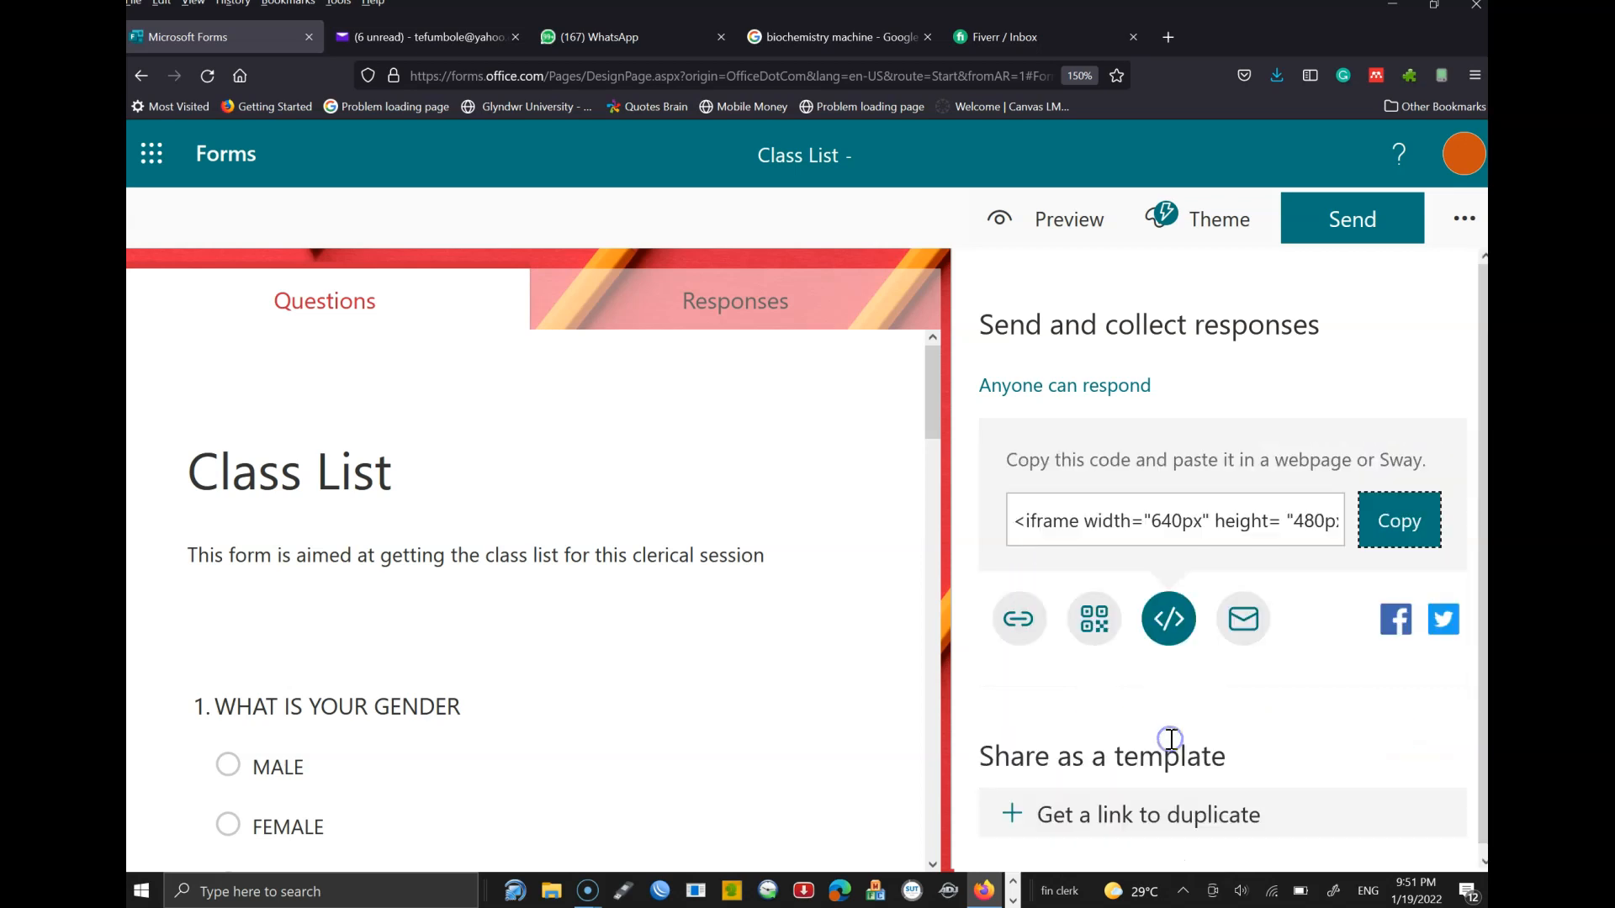
click(1243, 620)
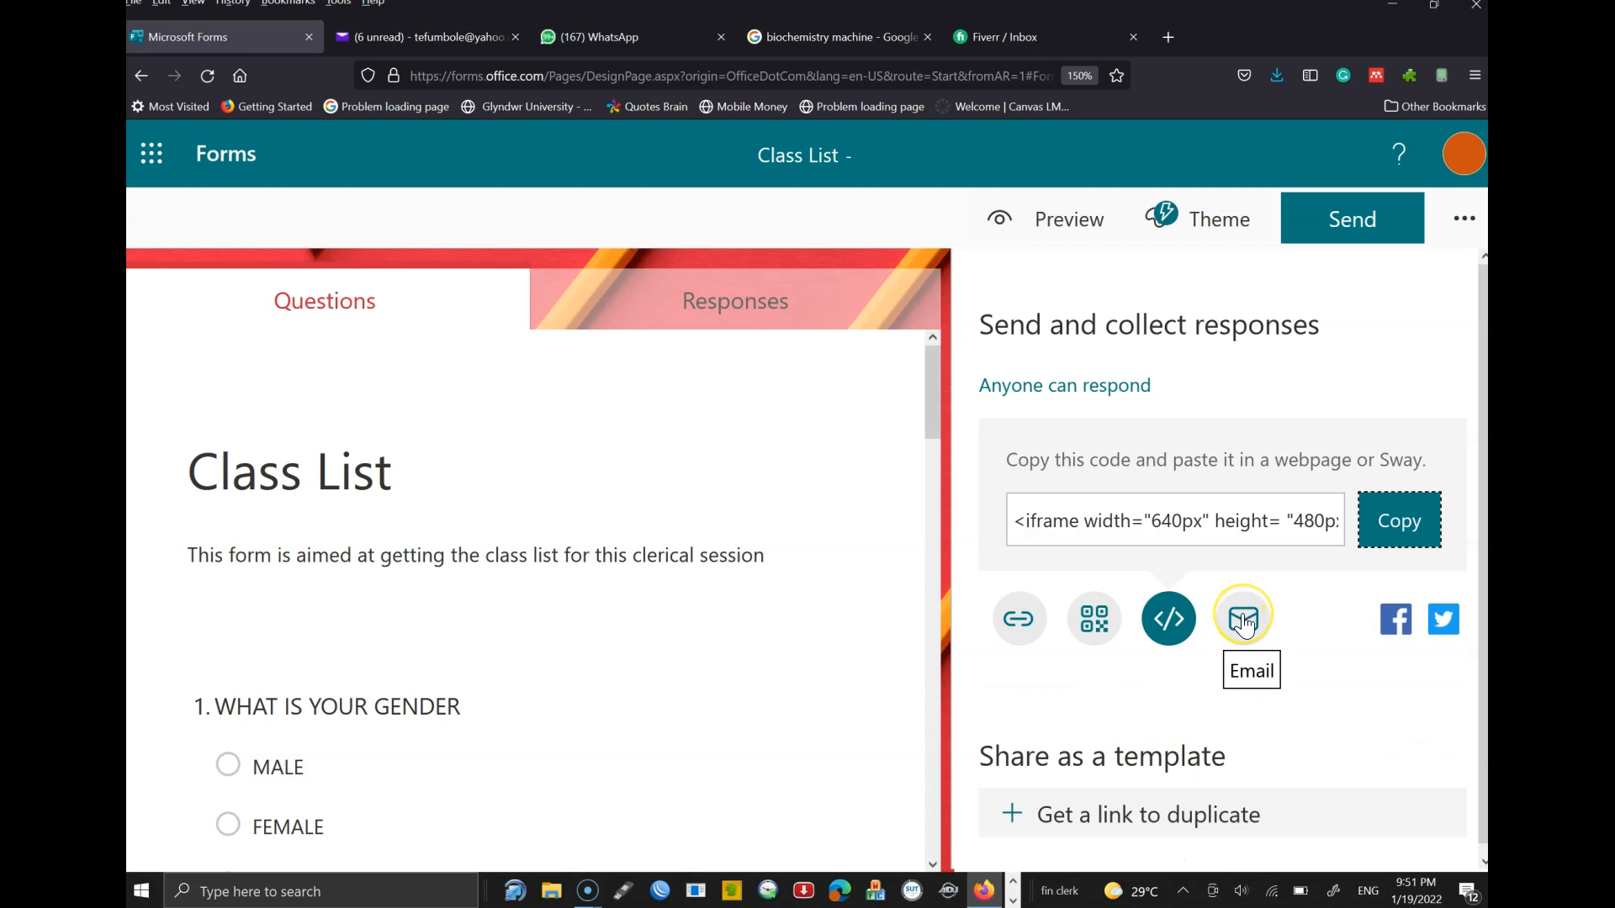
click(1243, 627)
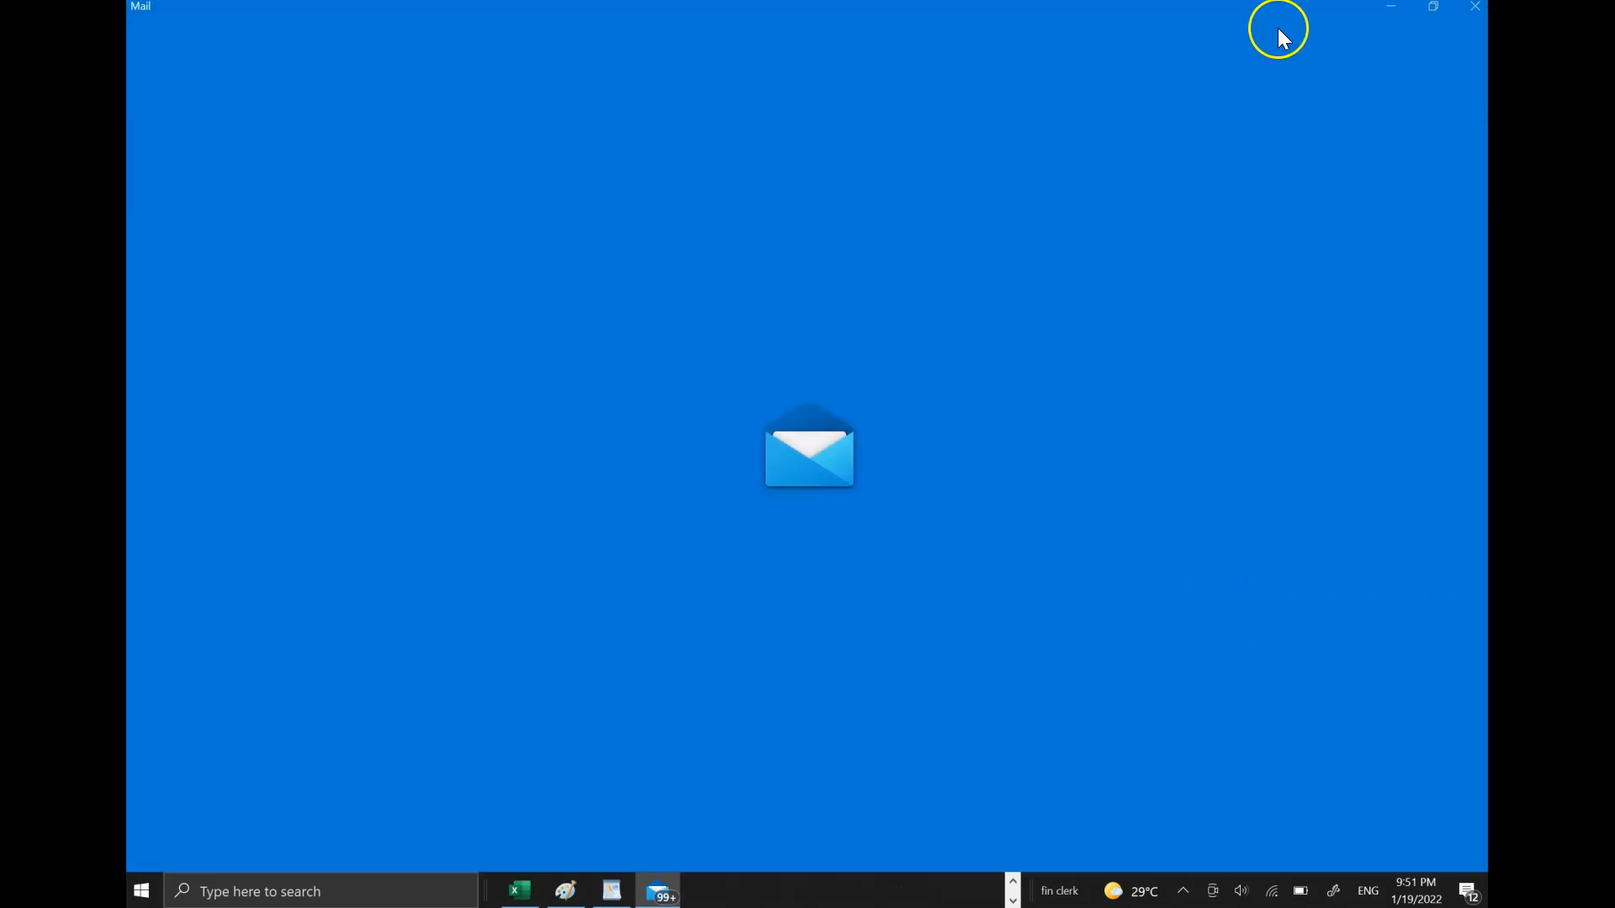
click(1475, 6)
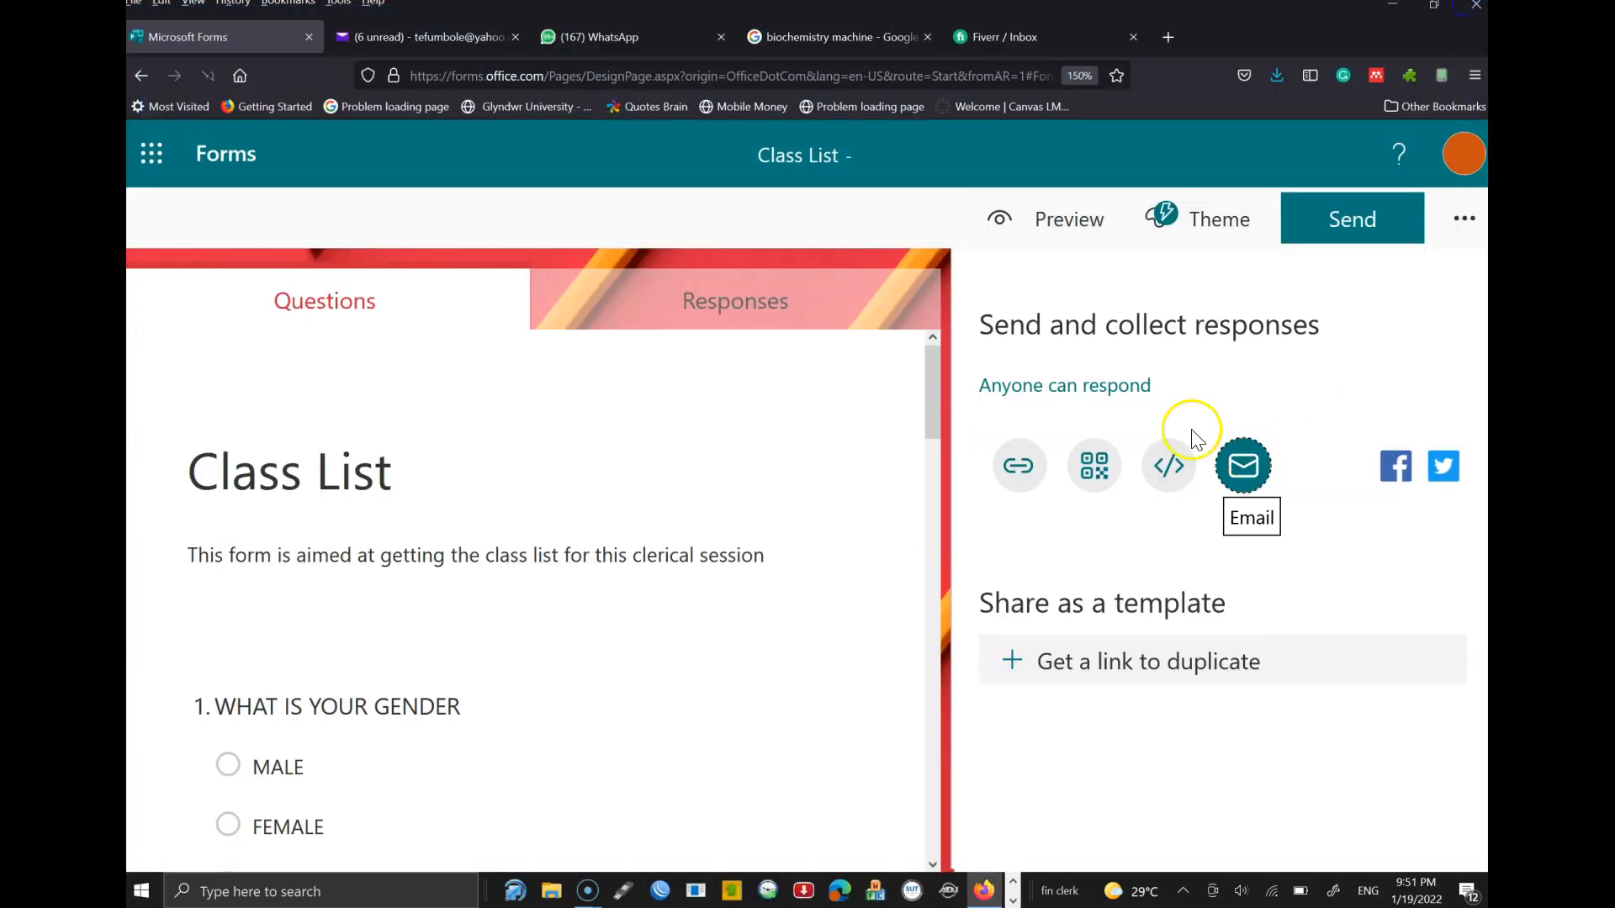
- Return to the shareable link, select 'Anyone can respond', and open the extra form options menu
click(1018, 465)
click(1029, 387)
drag(977, 392, 1120, 383)
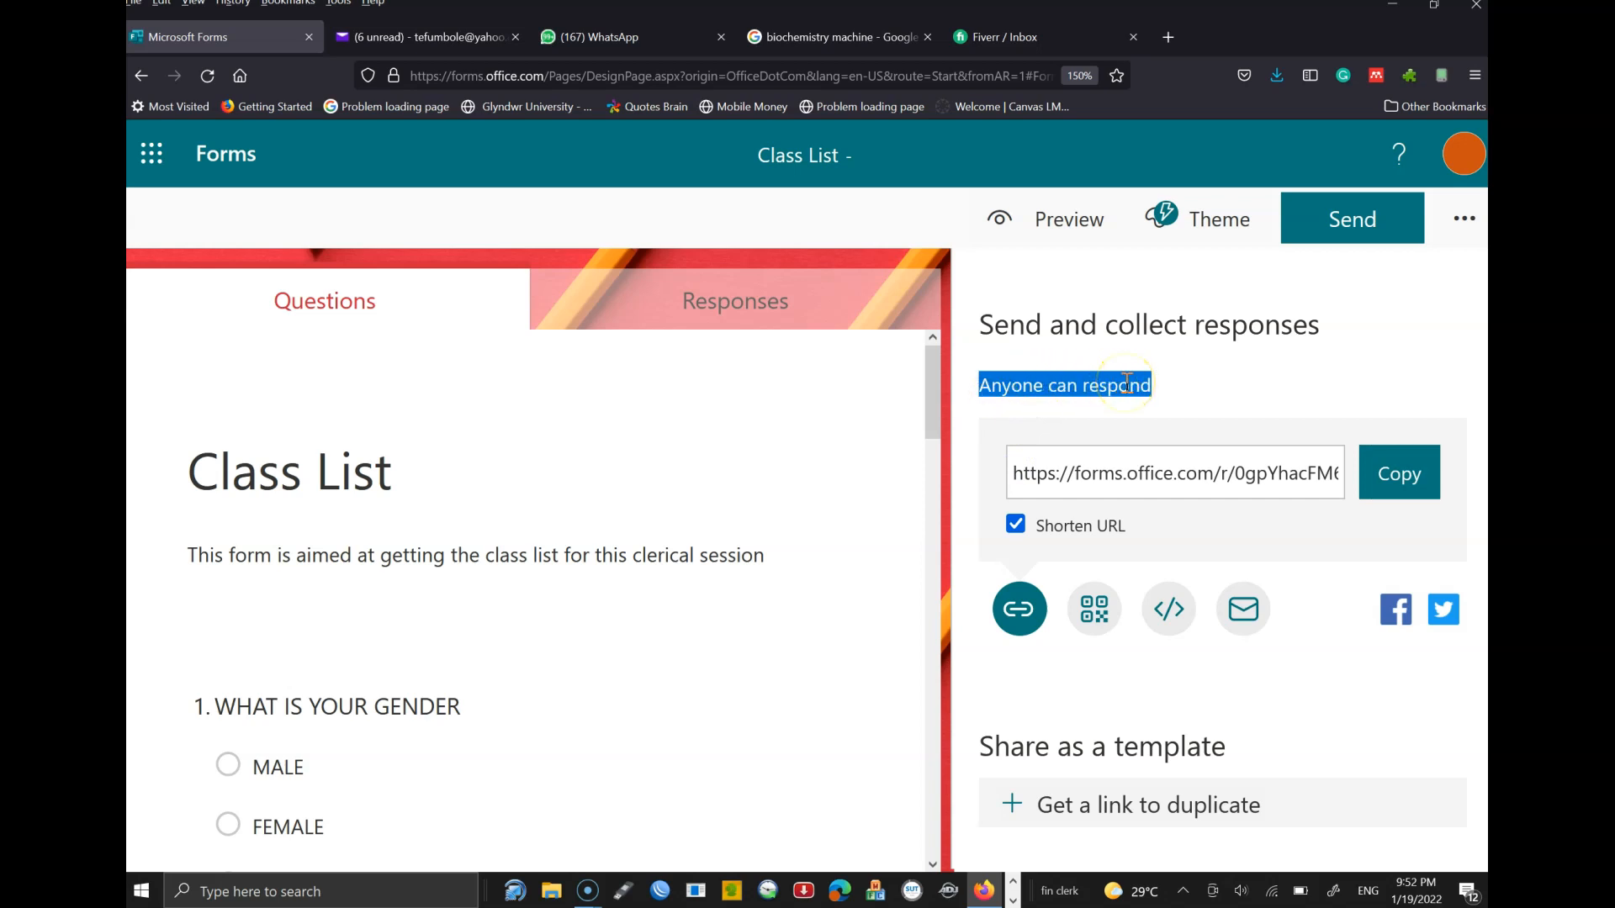
click(1474, 221)
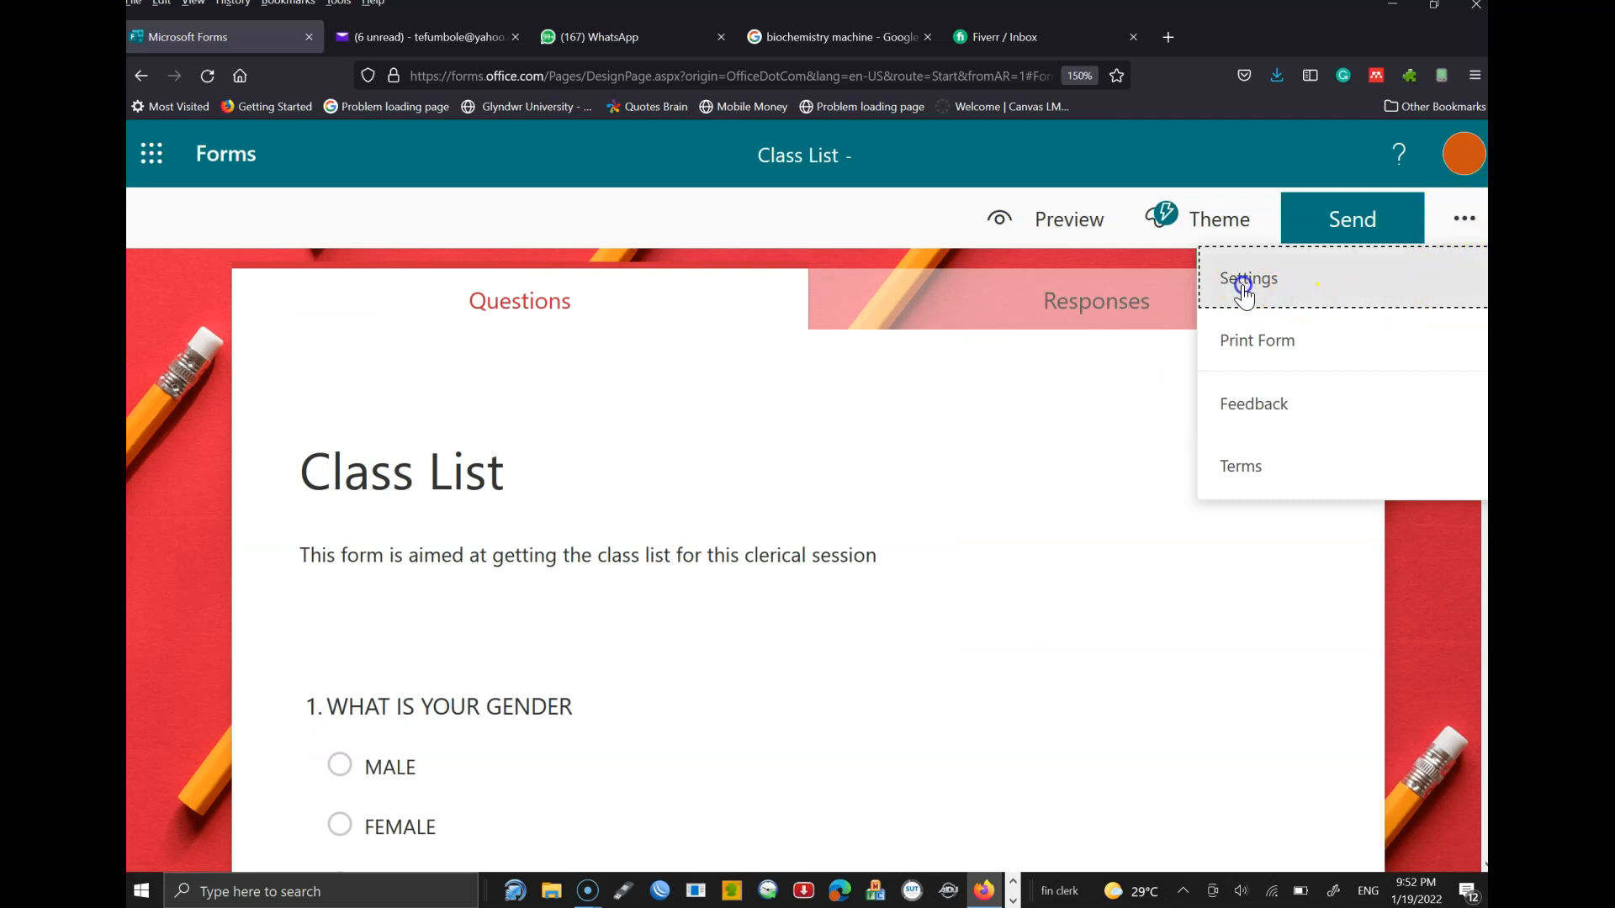
- In Settings, toggle Start date and End date on and off, leaving no response date limits
click(1244, 286)
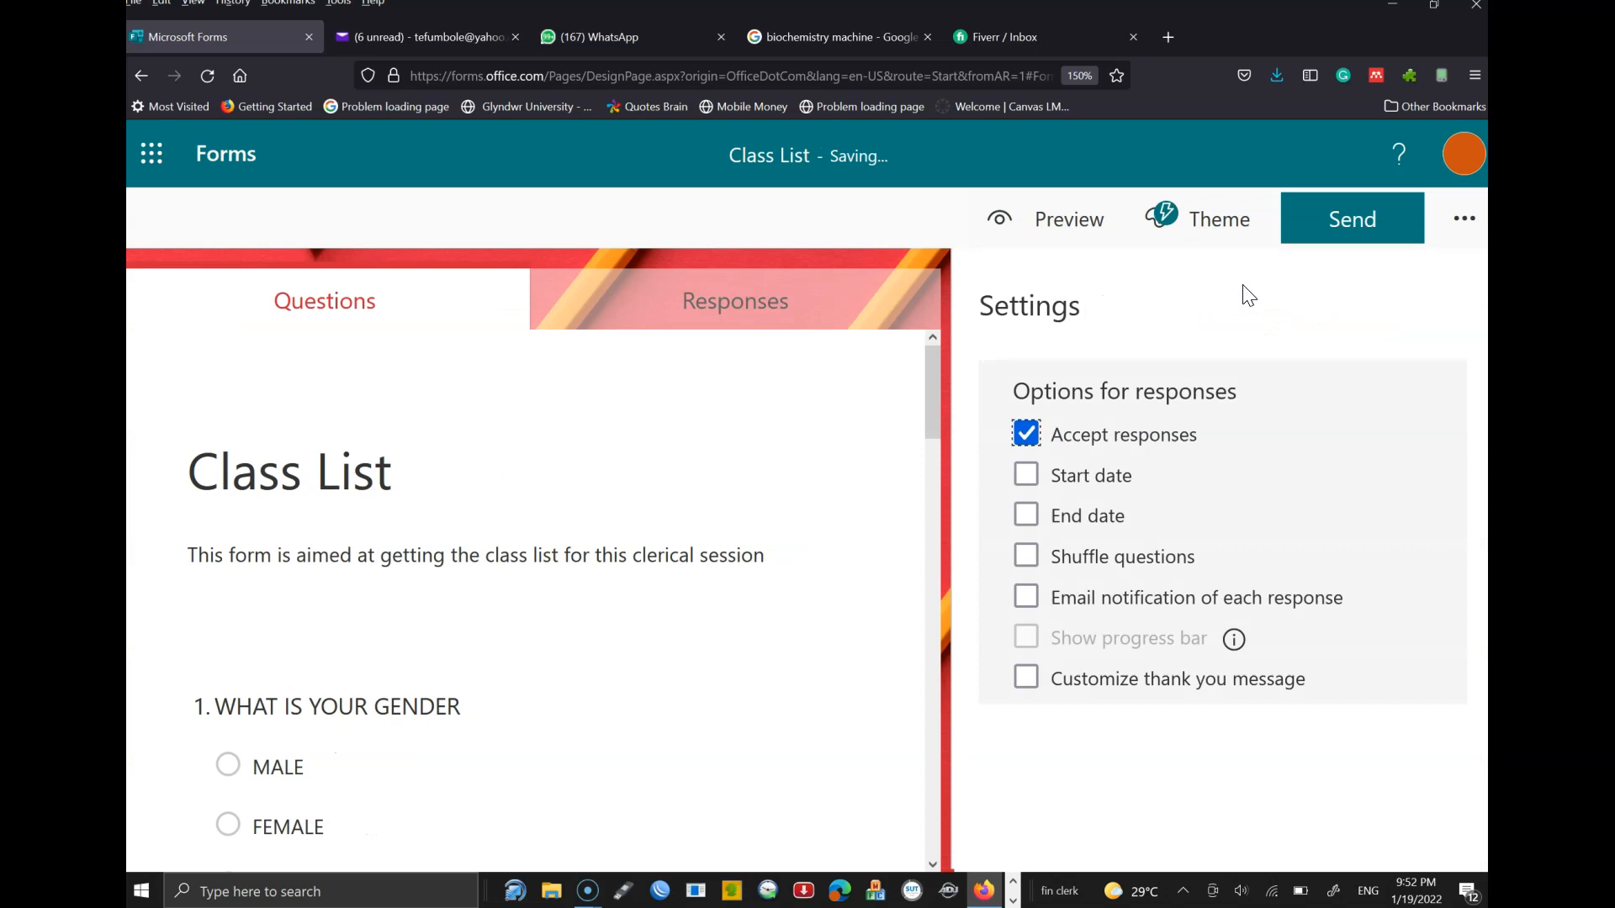
click(1026, 476)
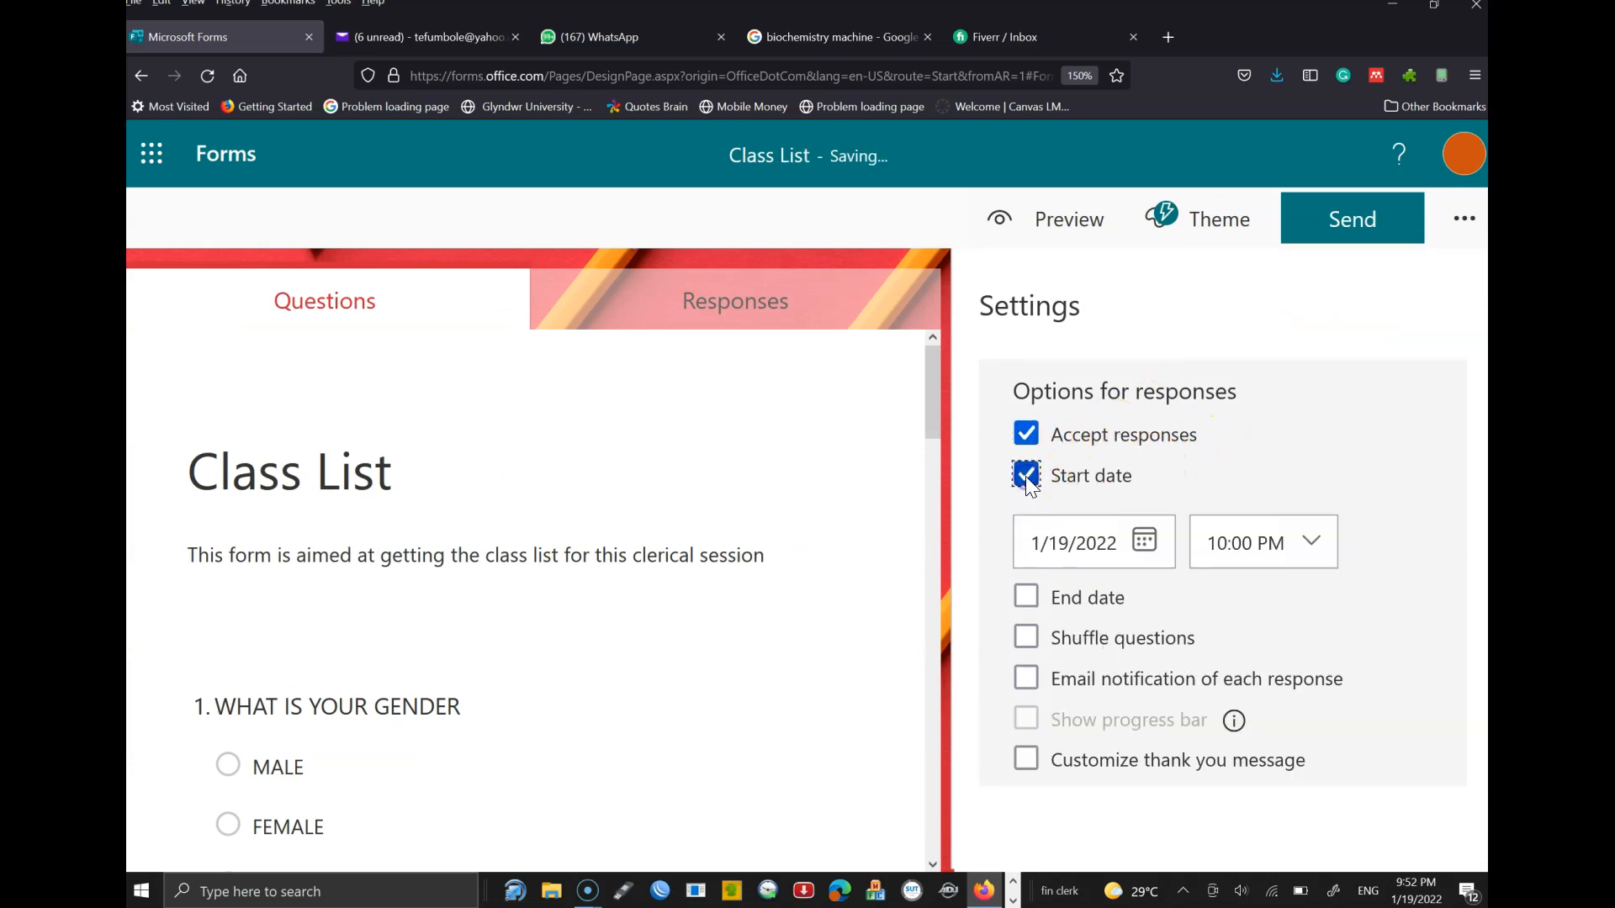
click(1028, 596)
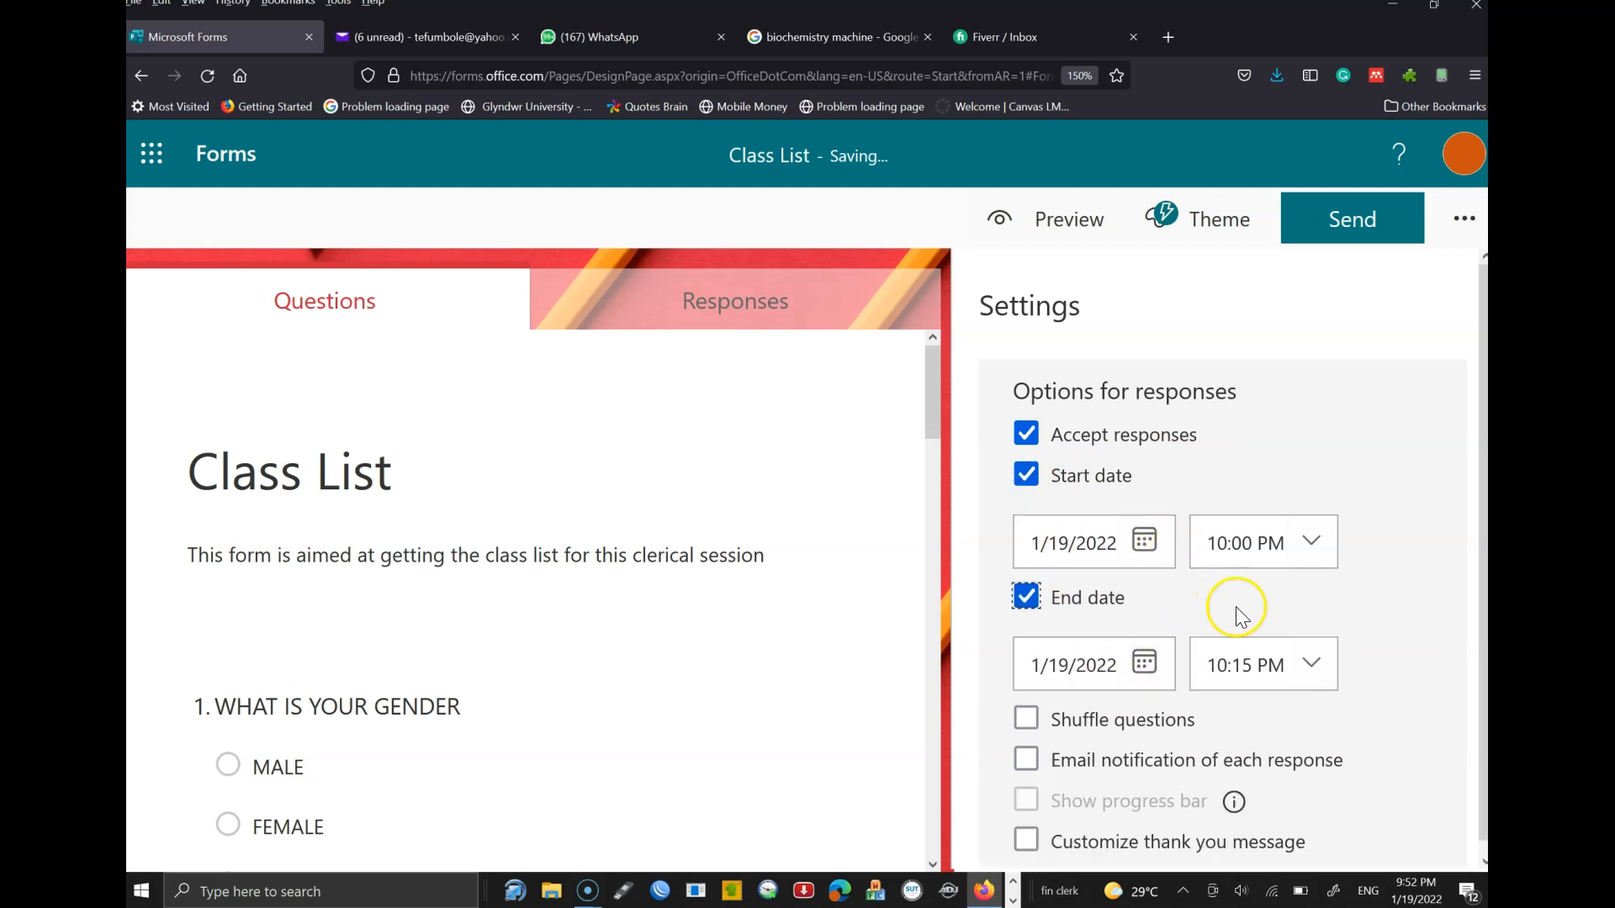
click(1028, 596)
click(1028, 476)
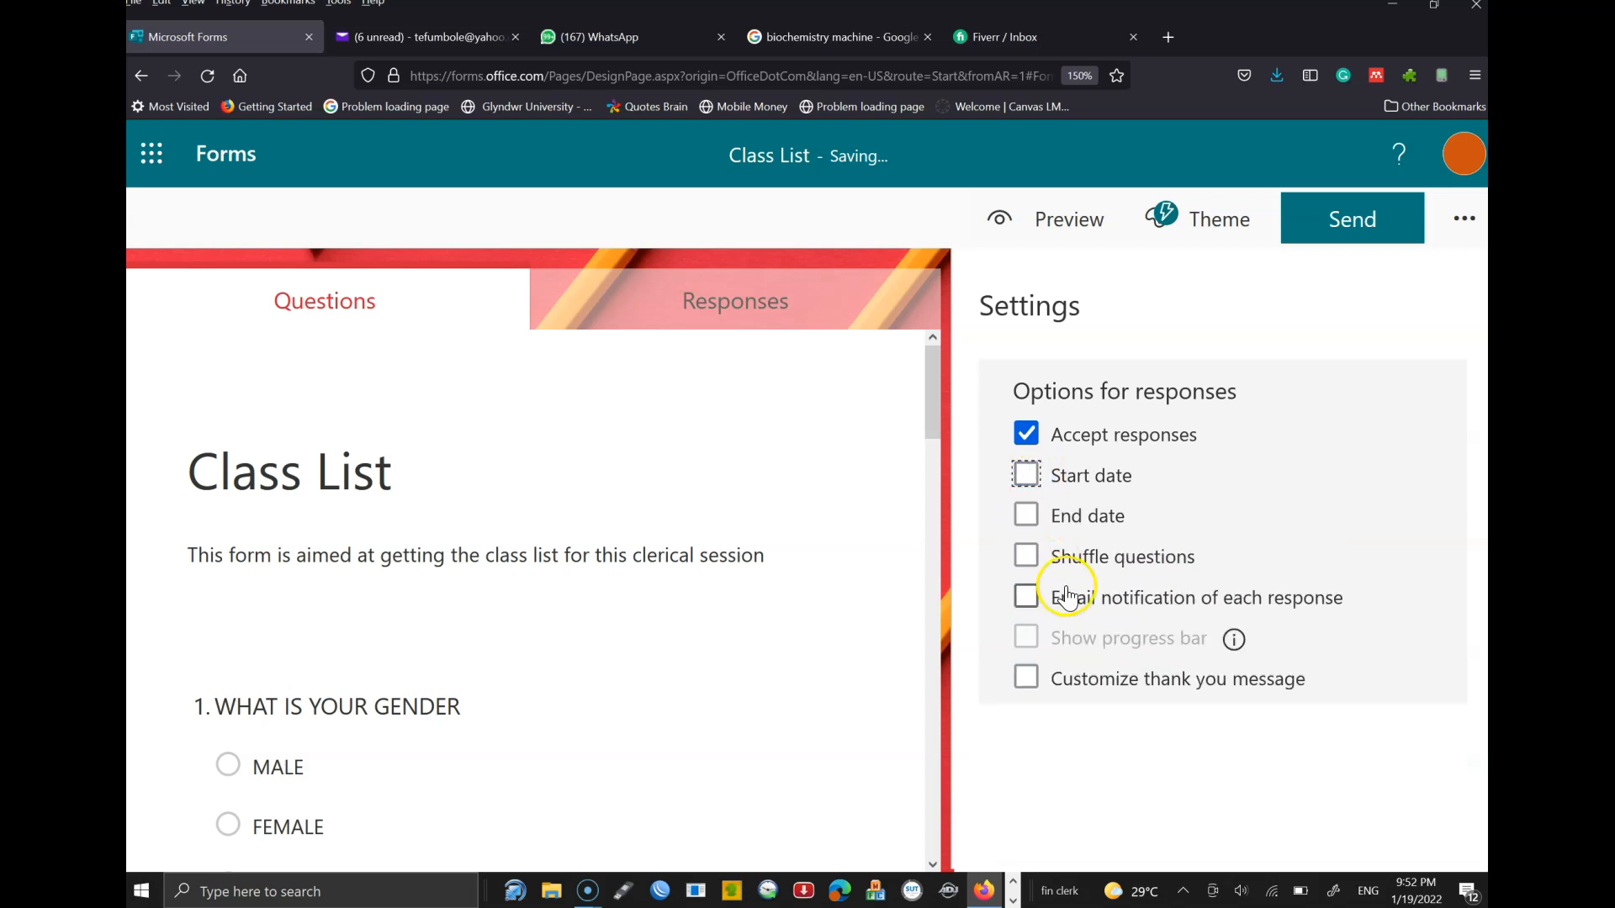
- Enable a custom thank-you message reading 'Thank you for participating.'
click(1026, 677)
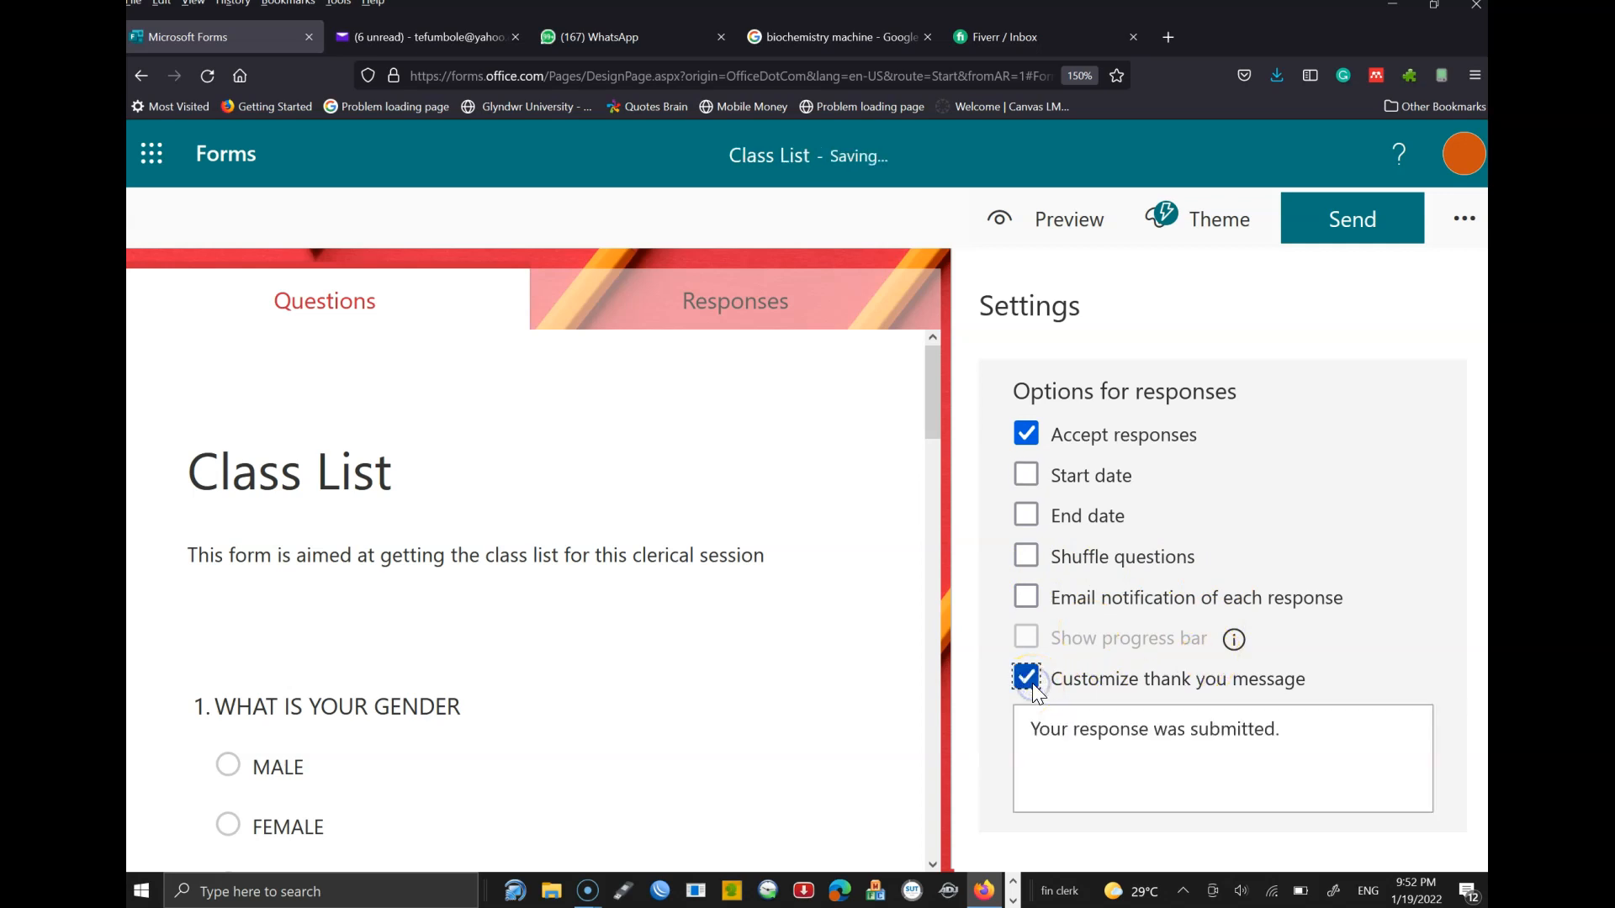
triple_click(1186, 741)
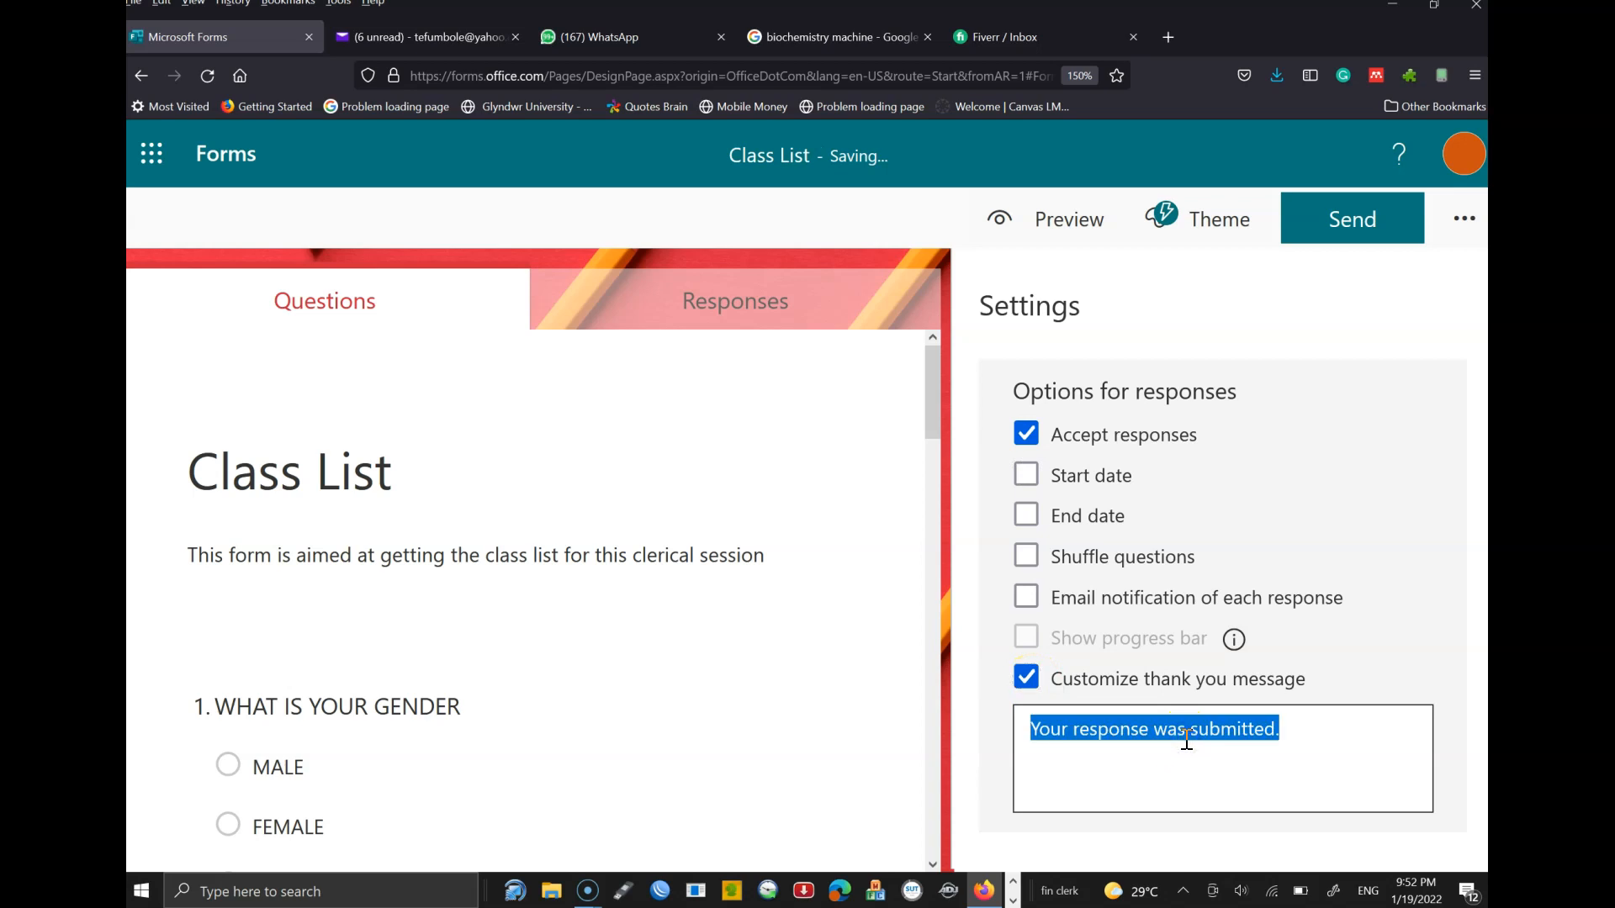
text(tHA)
key(BackSpace)
text(Thank you for participating.)
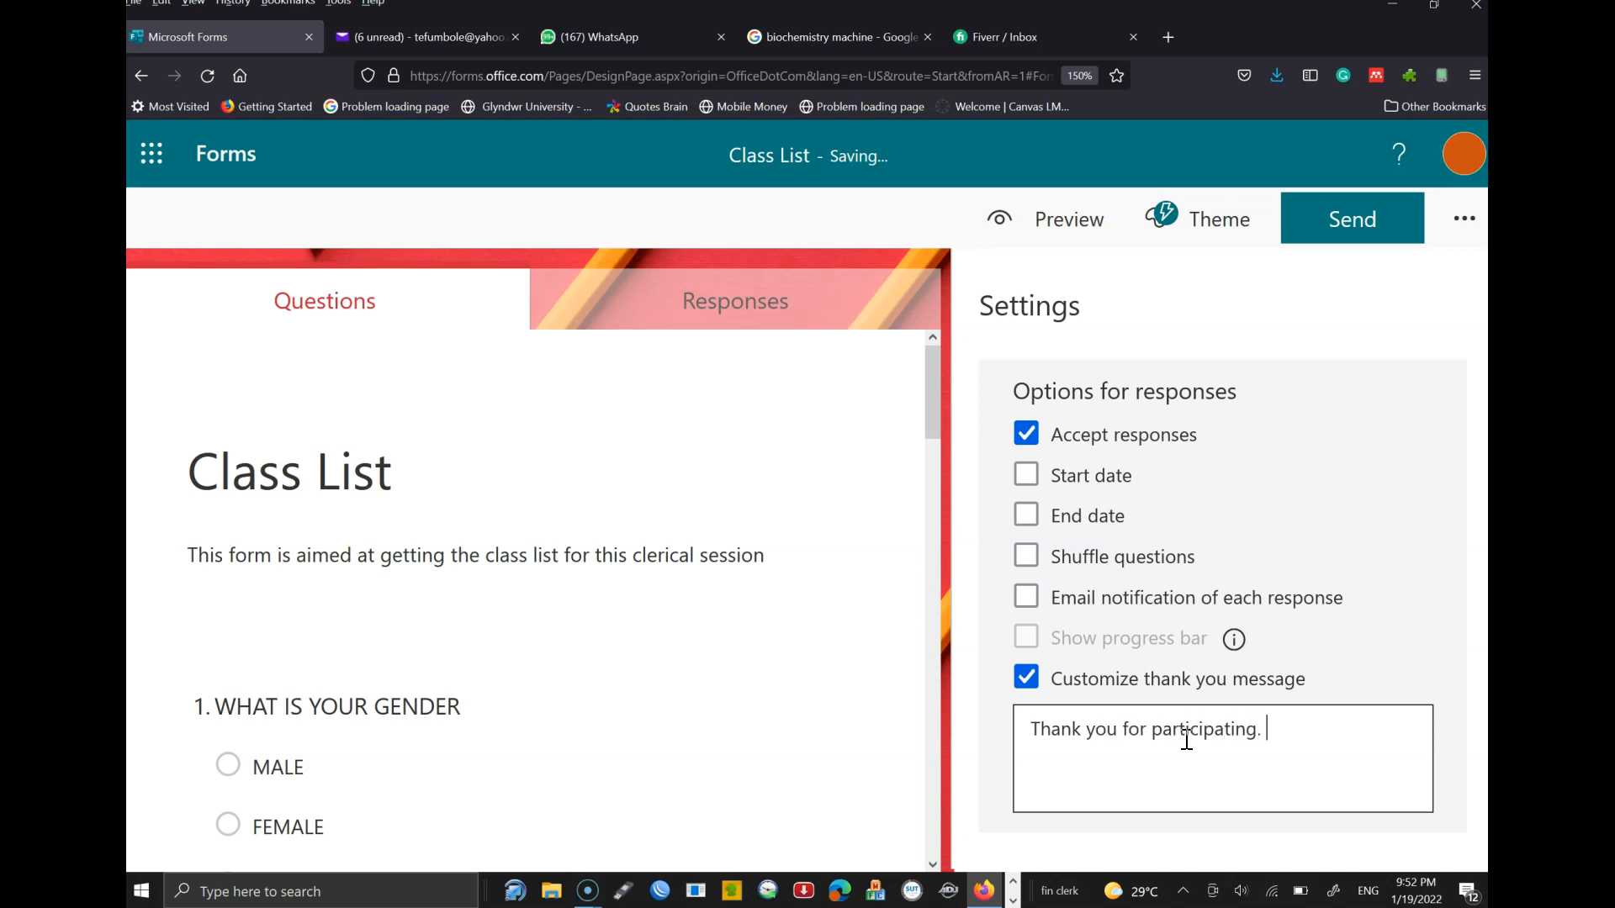
click(1219, 432)
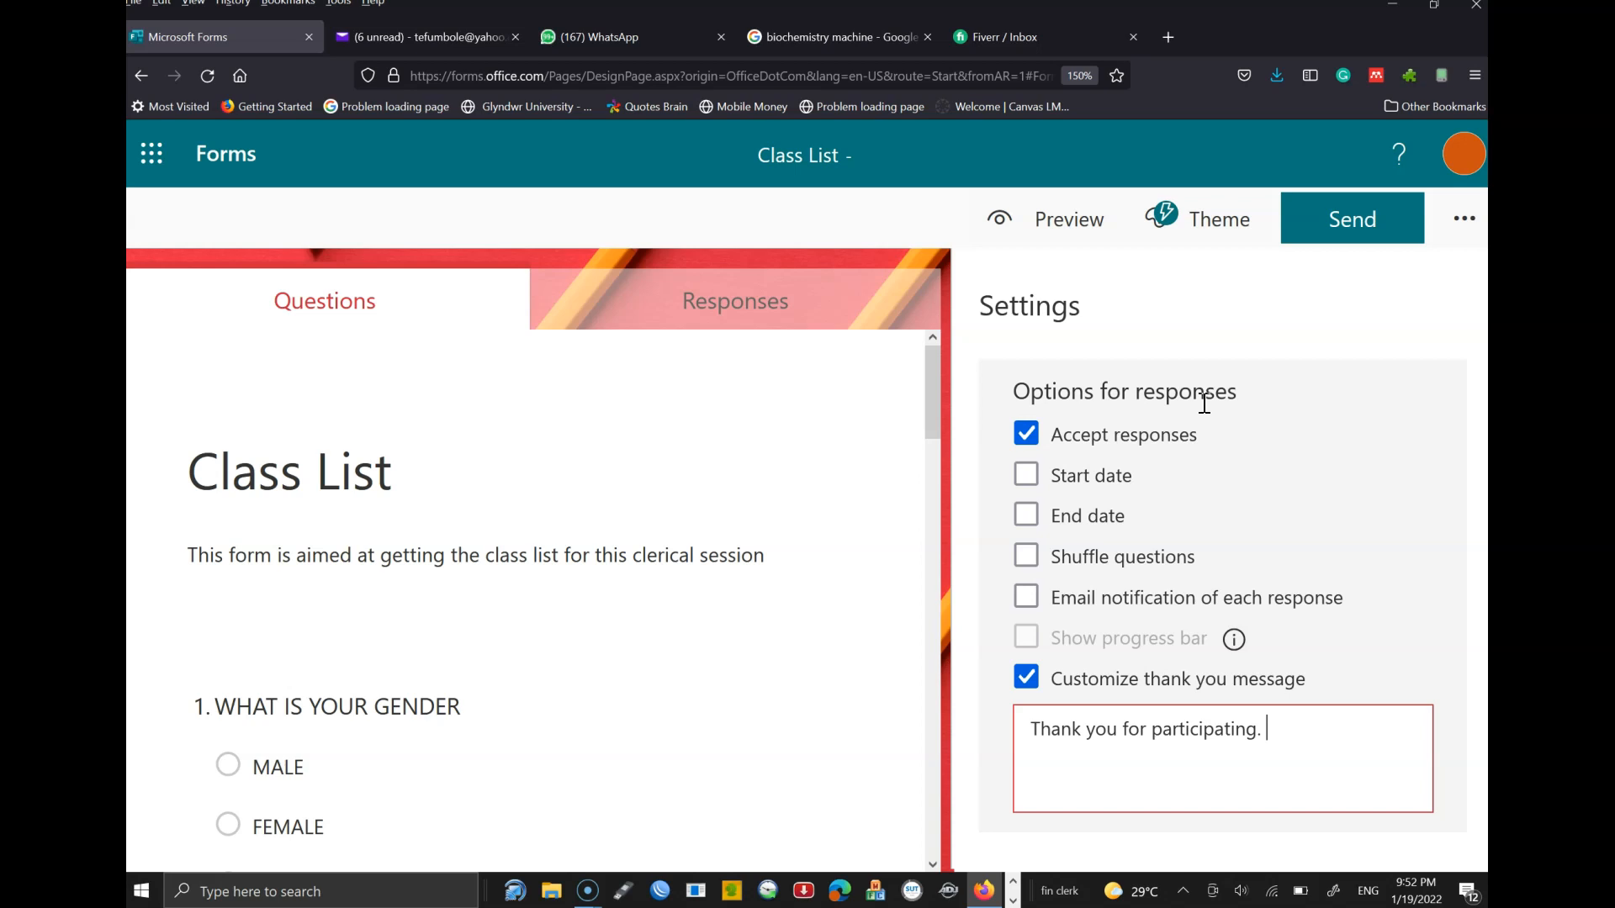
- Copy the Class List form's shortened share link
click(1347, 235)
click(1016, 524)
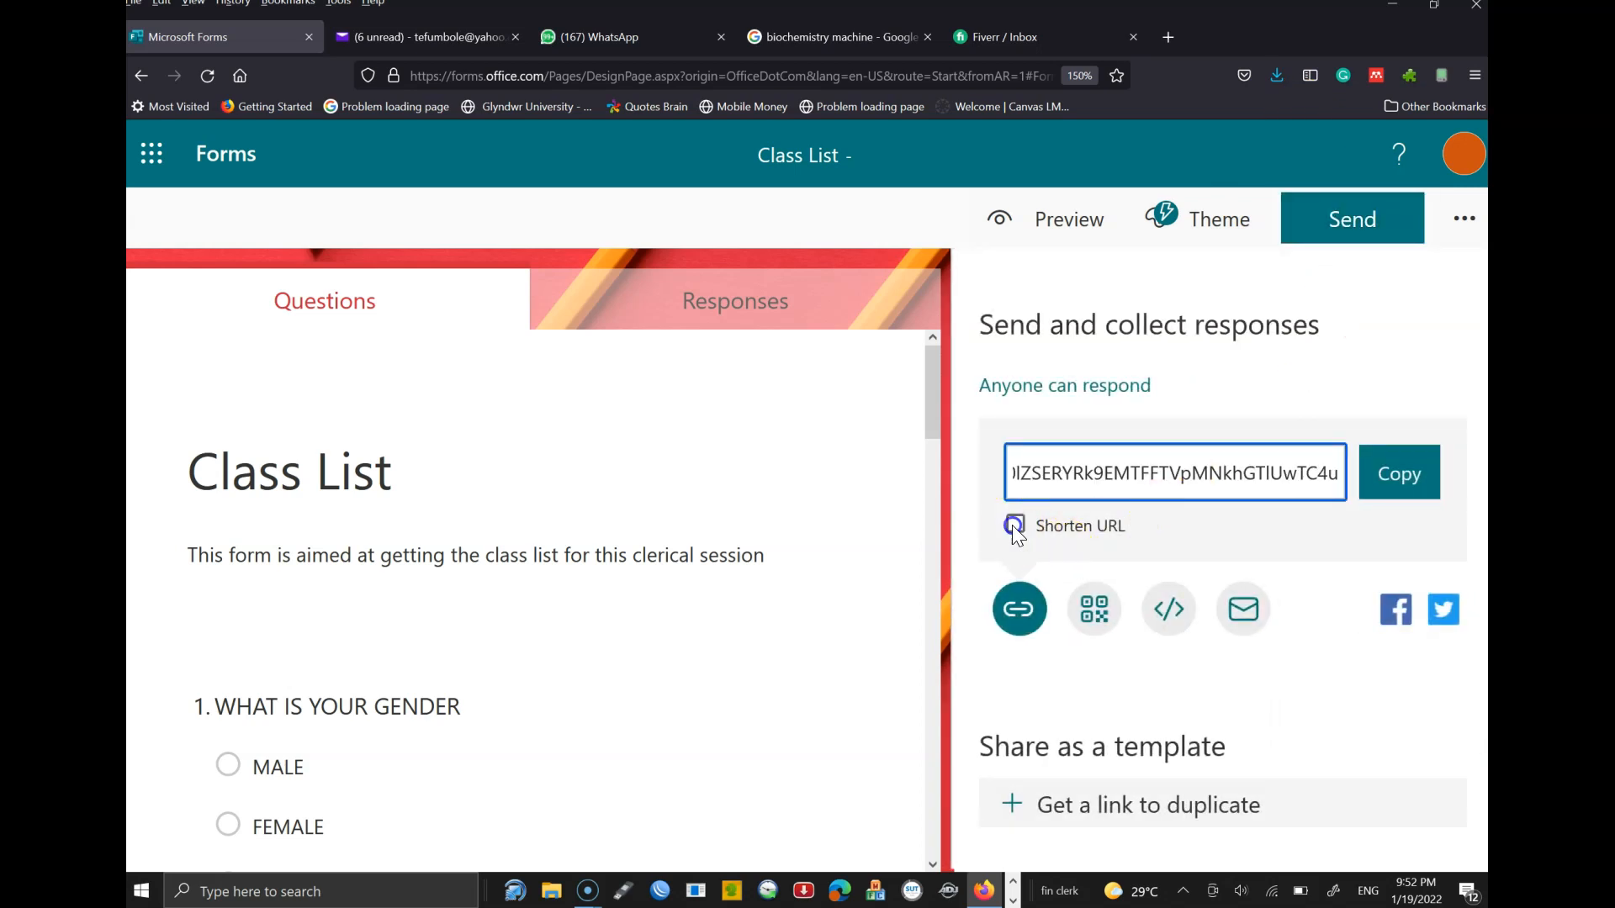
click(1402, 486)
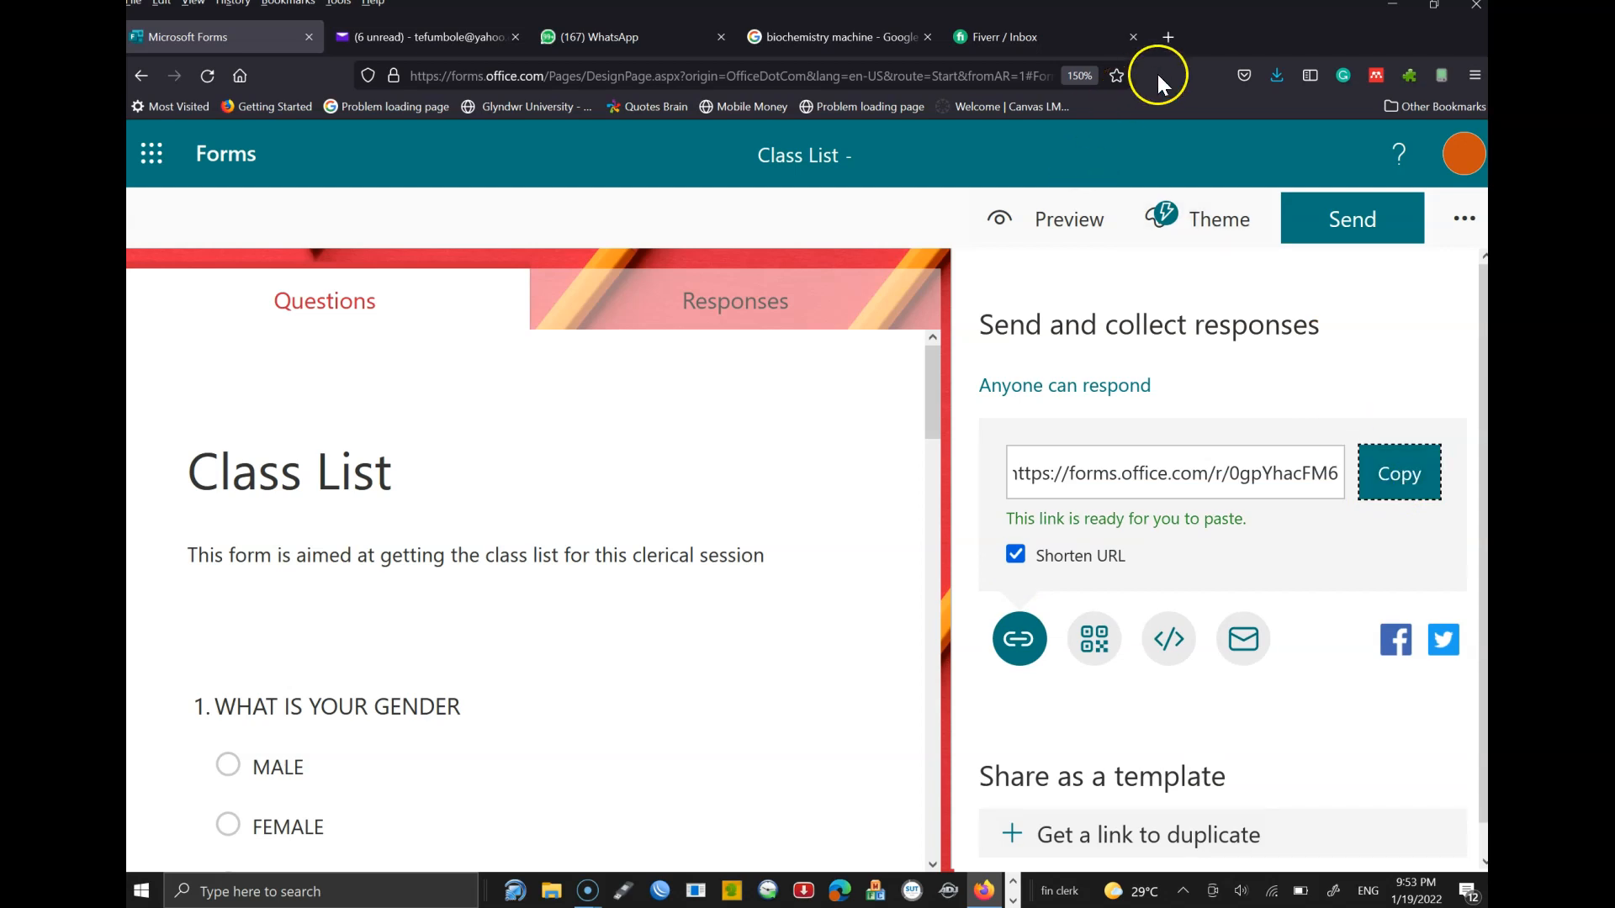
- Load the copied link in a new Firefox tab to reach the live form
click(1172, 34)
key(ctrl+v)
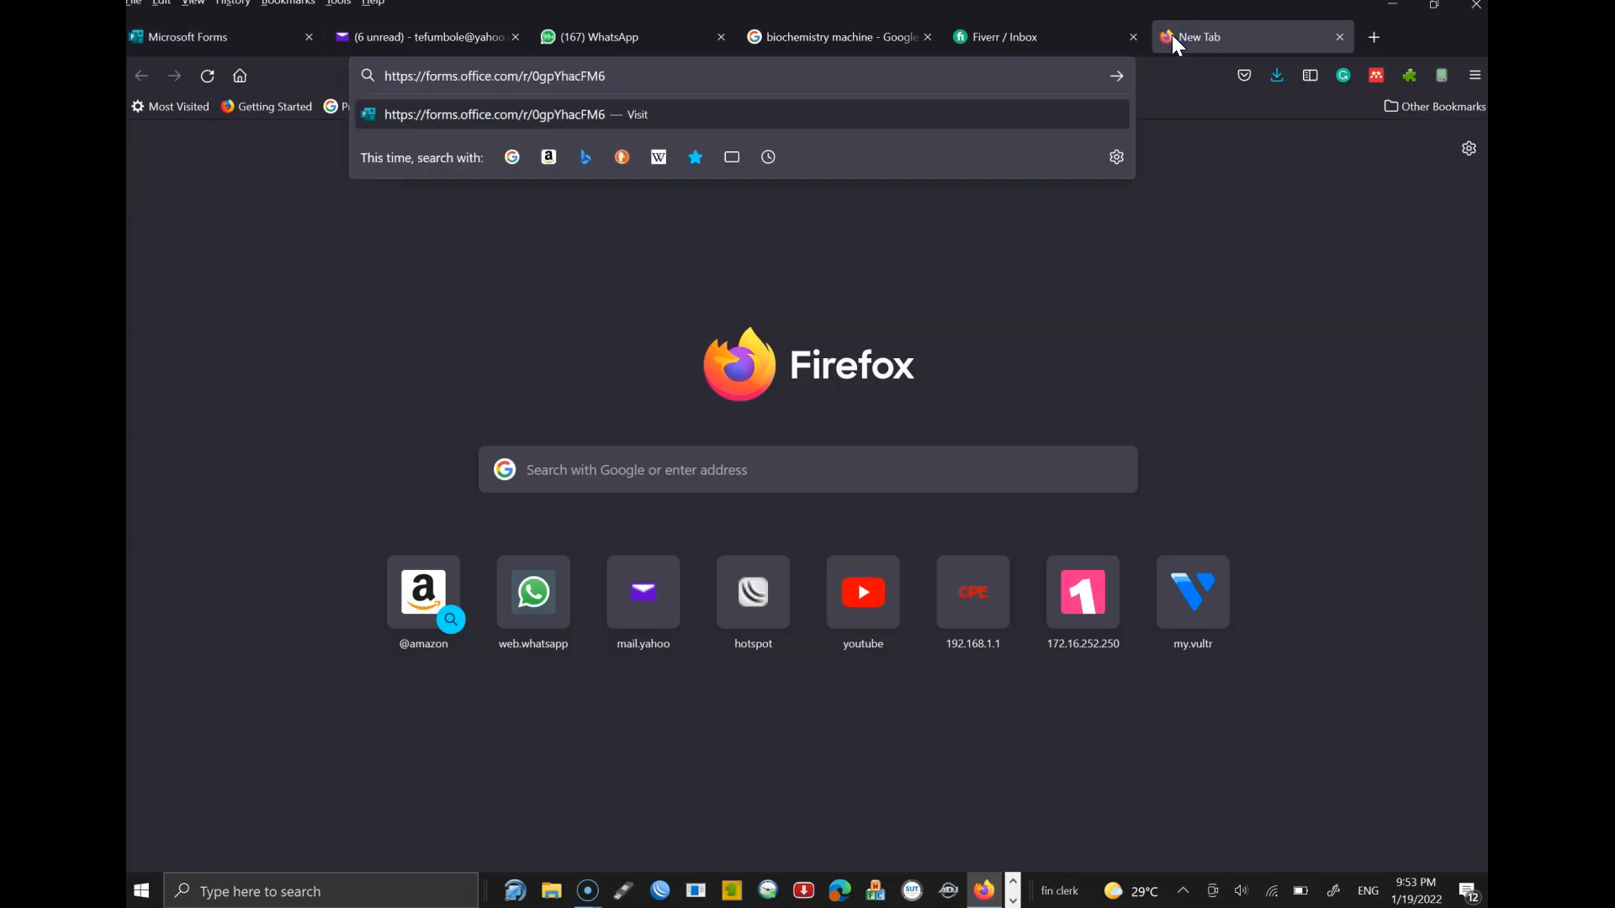
key(Return)
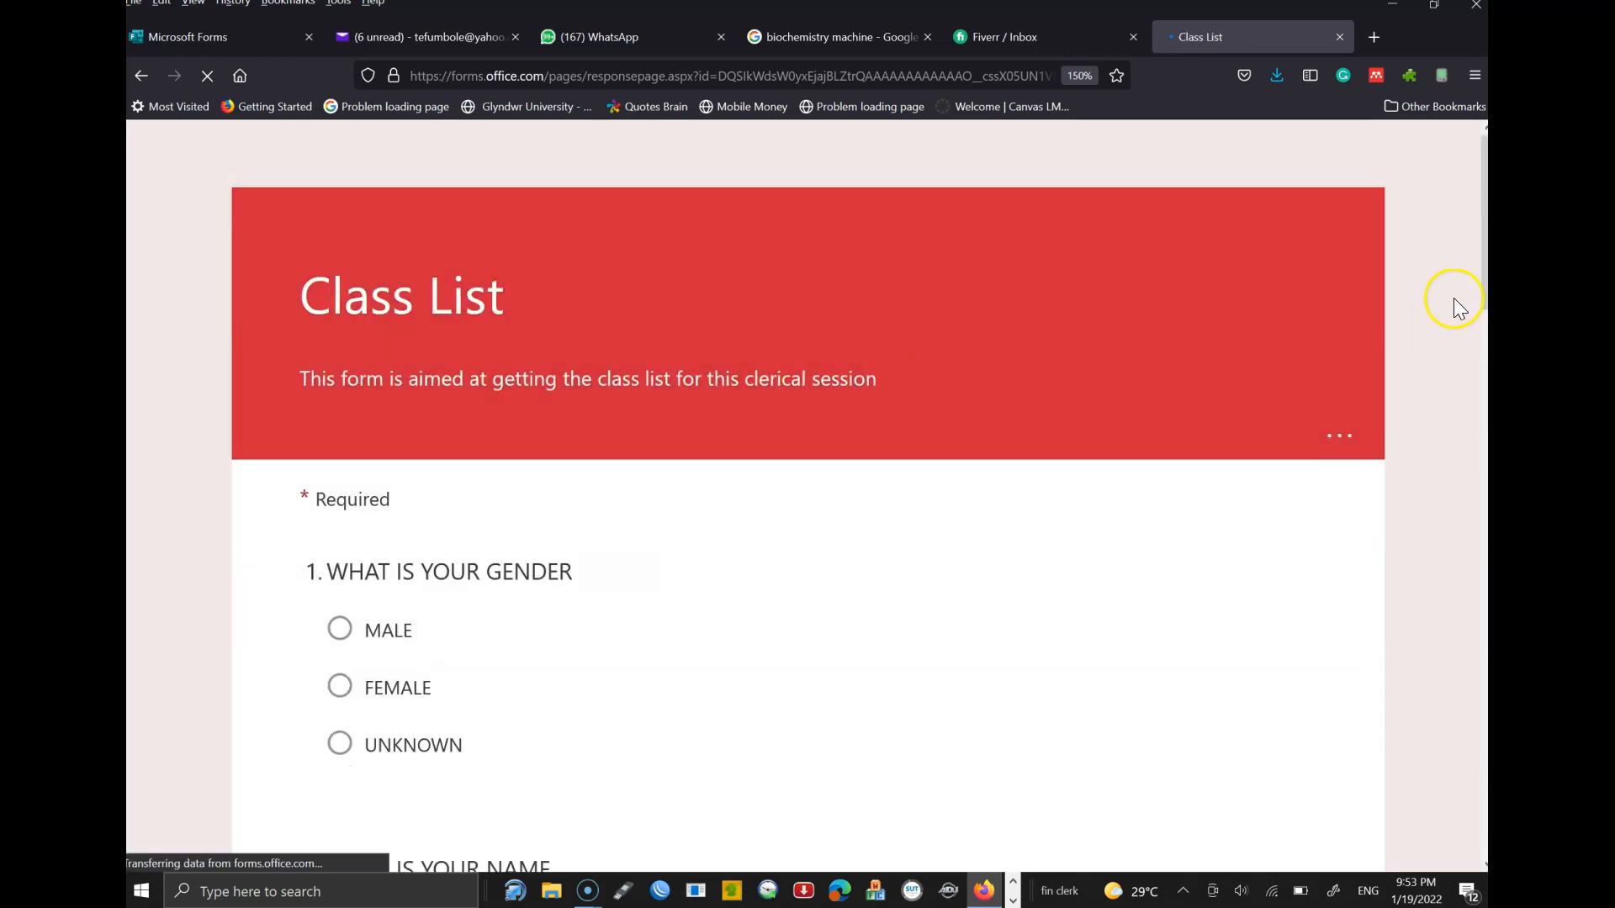
scroll(1460, 308, down, 4)
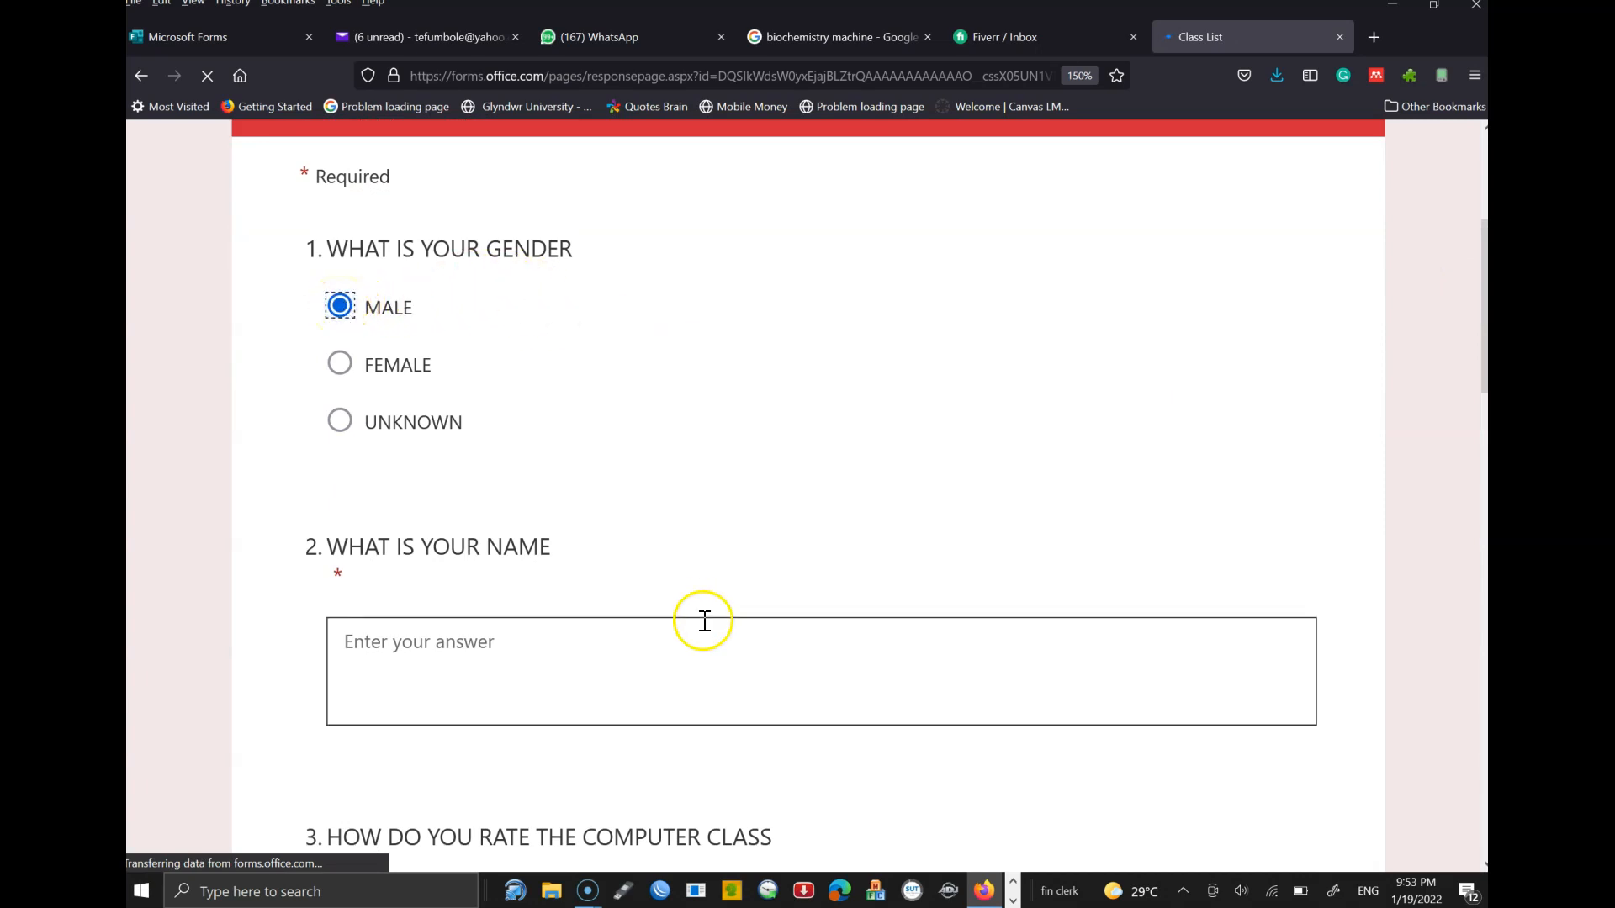
- Answer the name question, give the computer class one star, and pick 1/18/2022 as graduation date
click(538, 642)
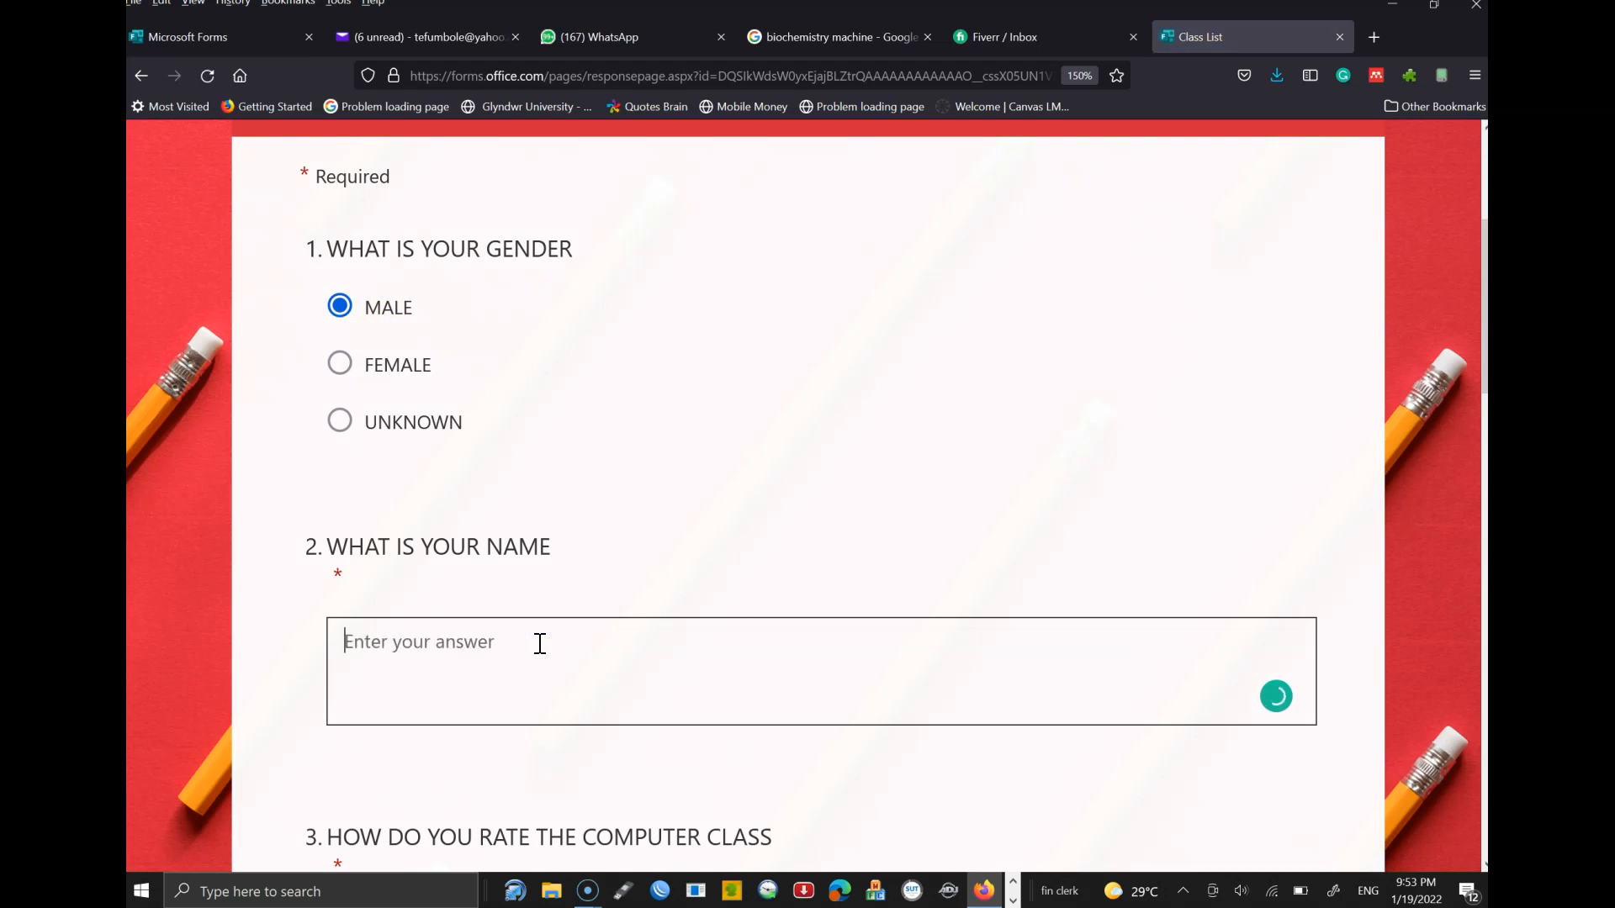
scroll(1045, 418, down, 5)
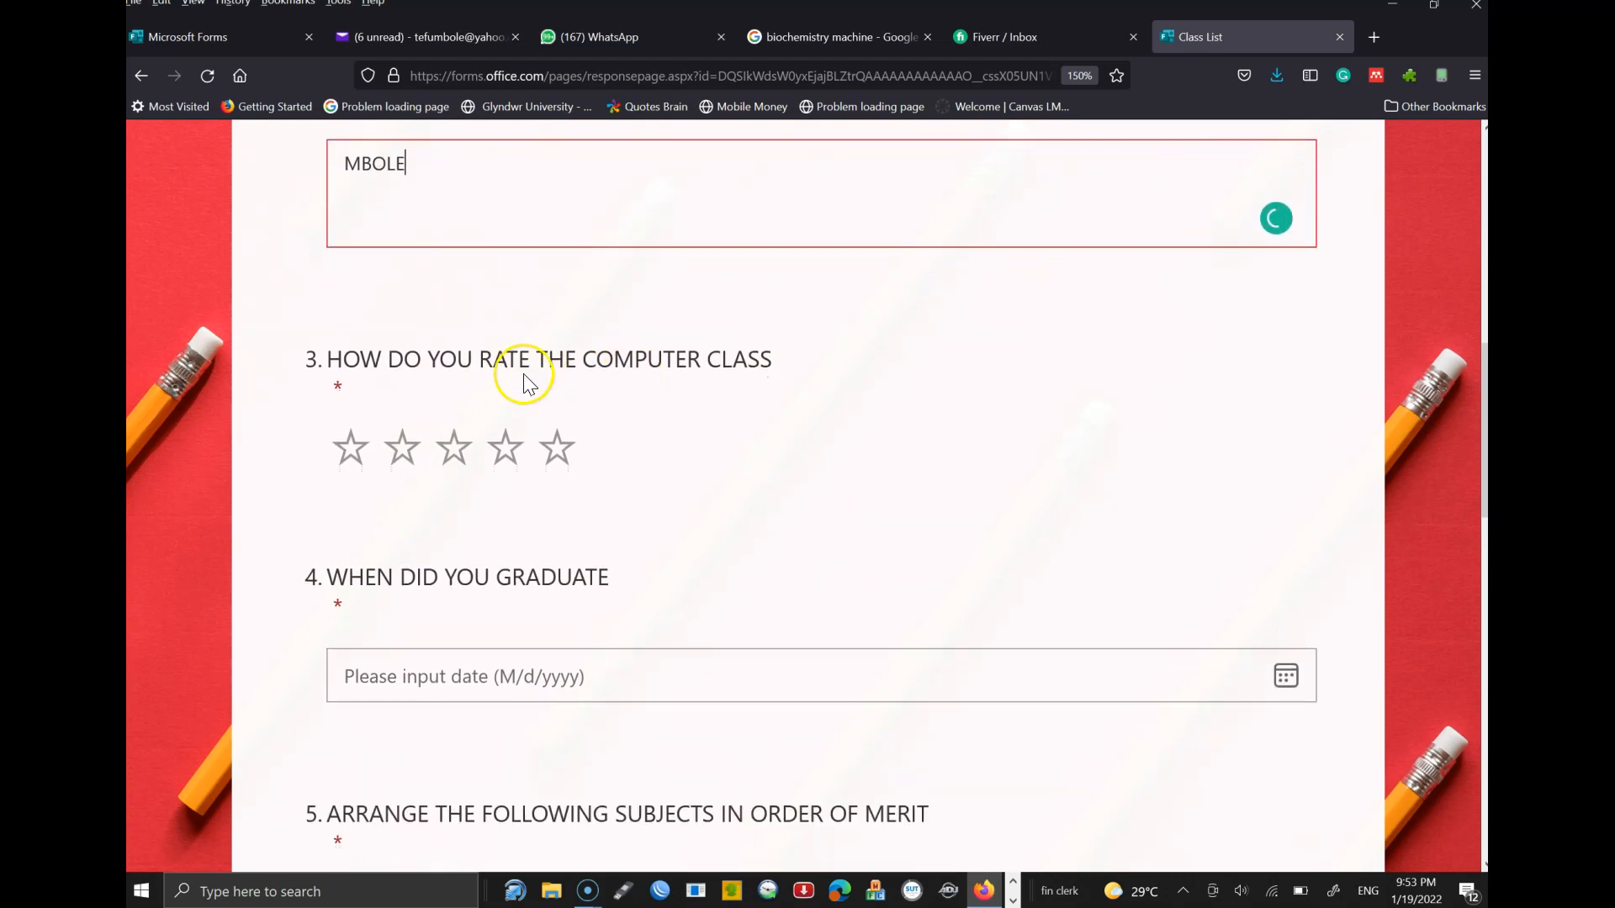
click(352, 448)
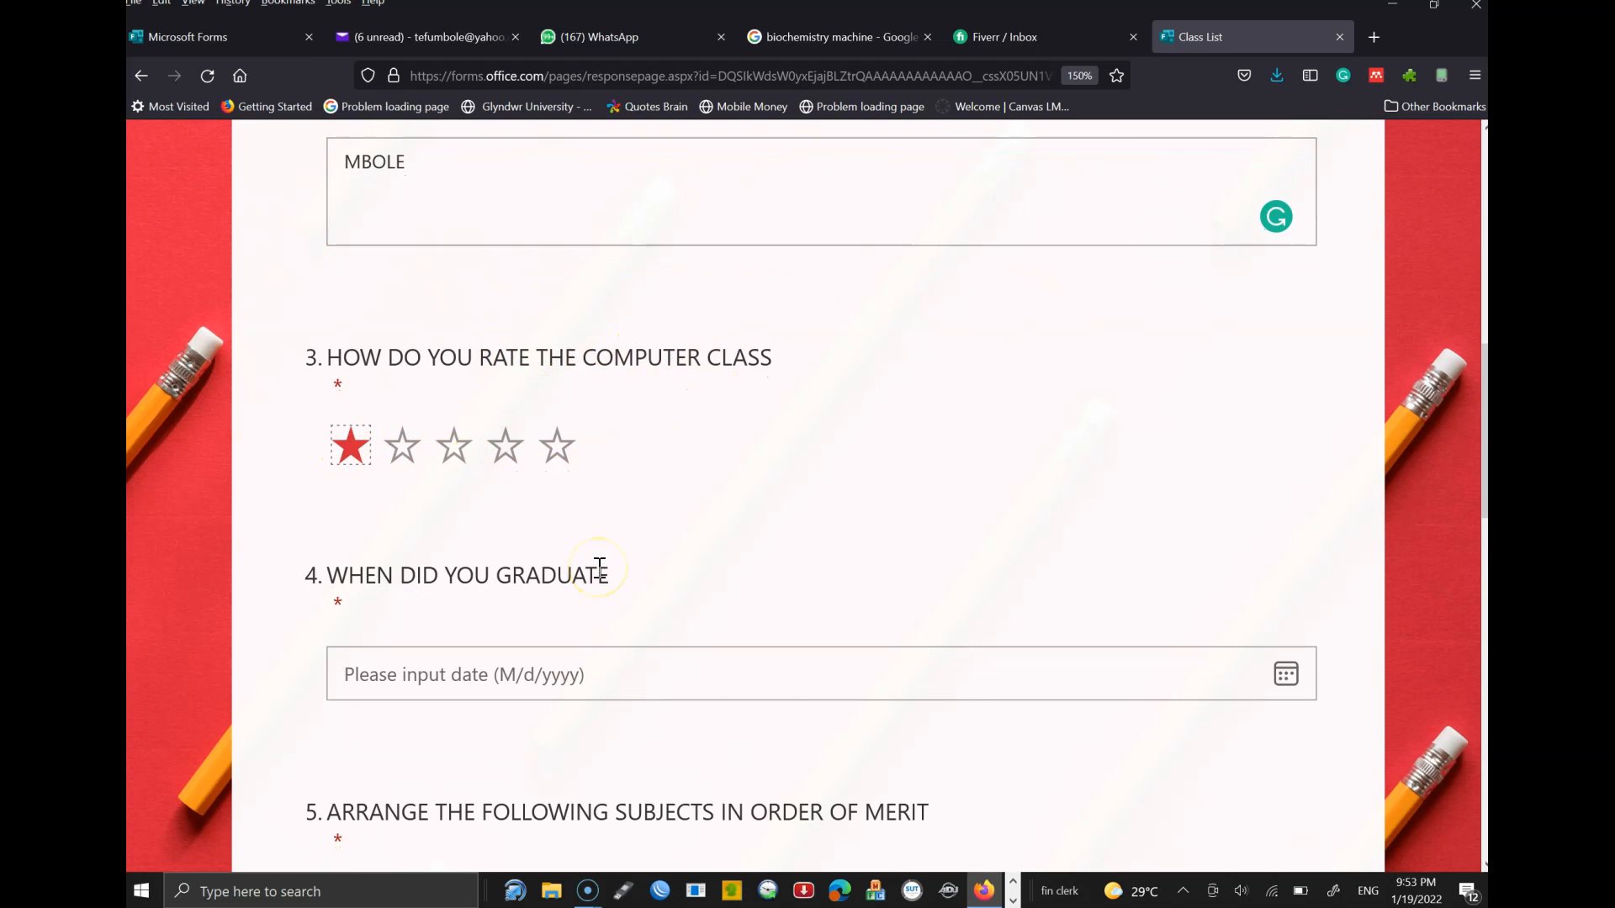
scroll(967, 470, down, 2)
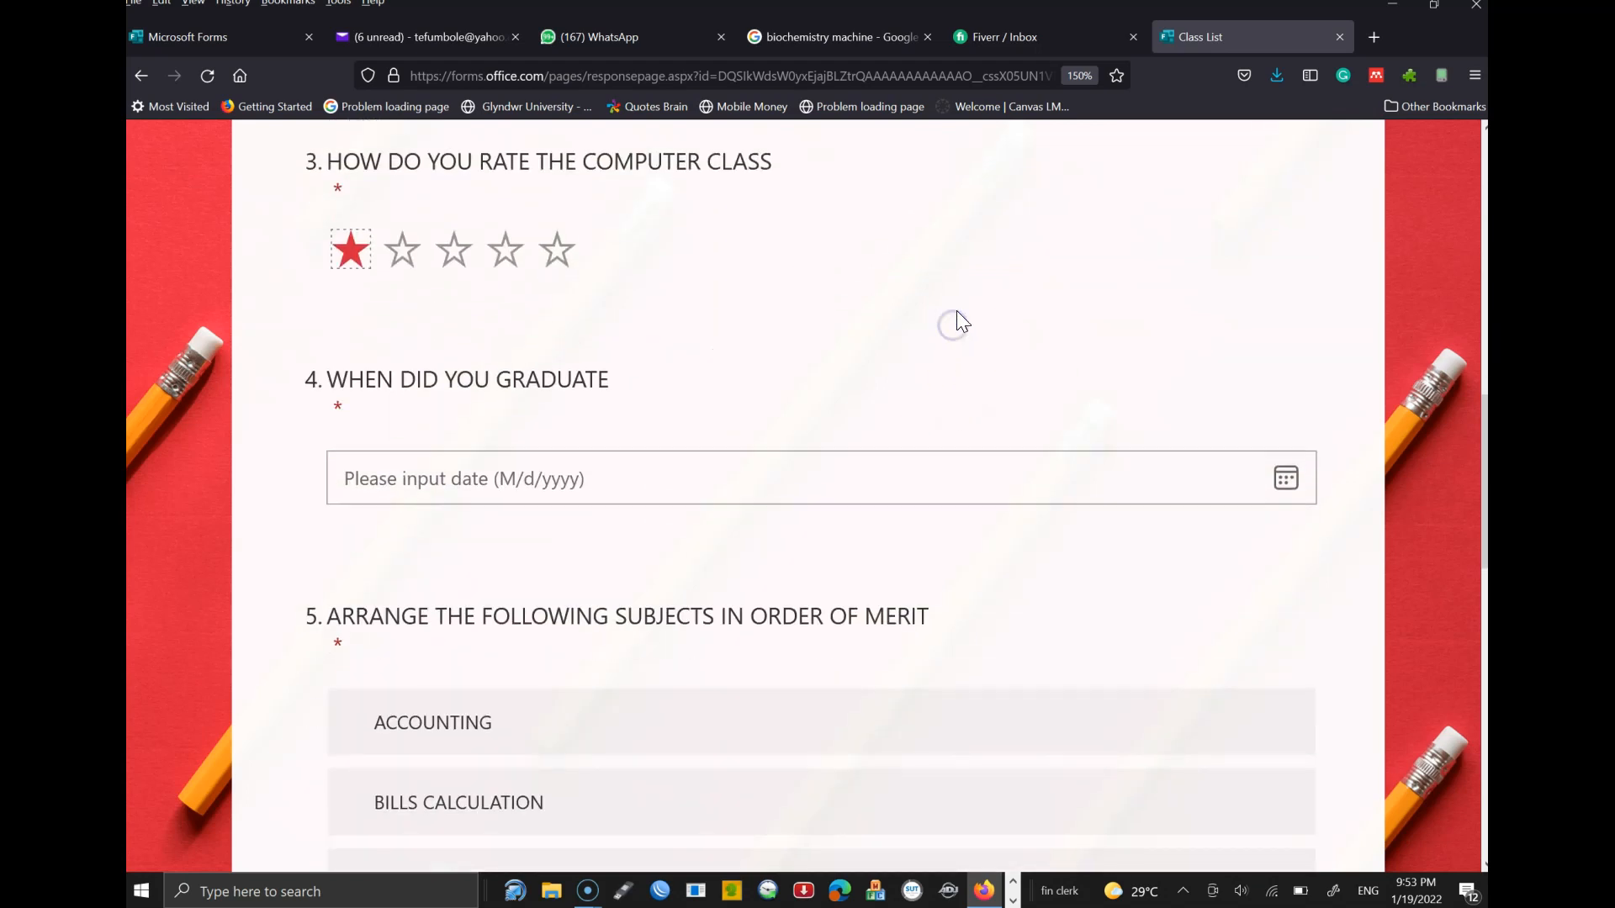
click(750, 471)
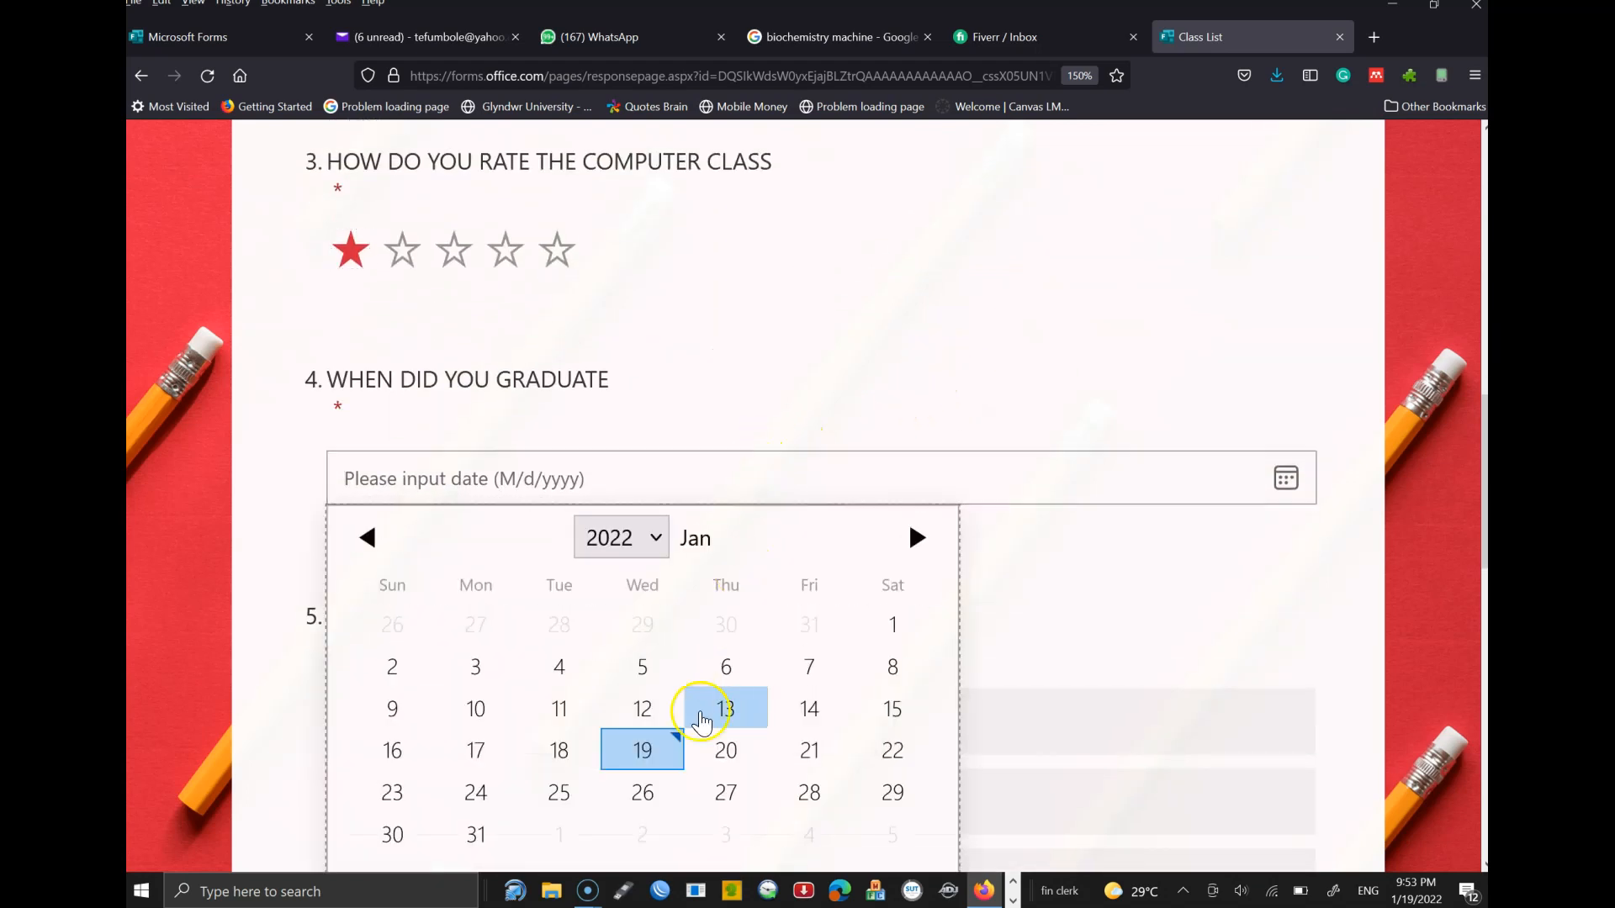
click(560, 750)
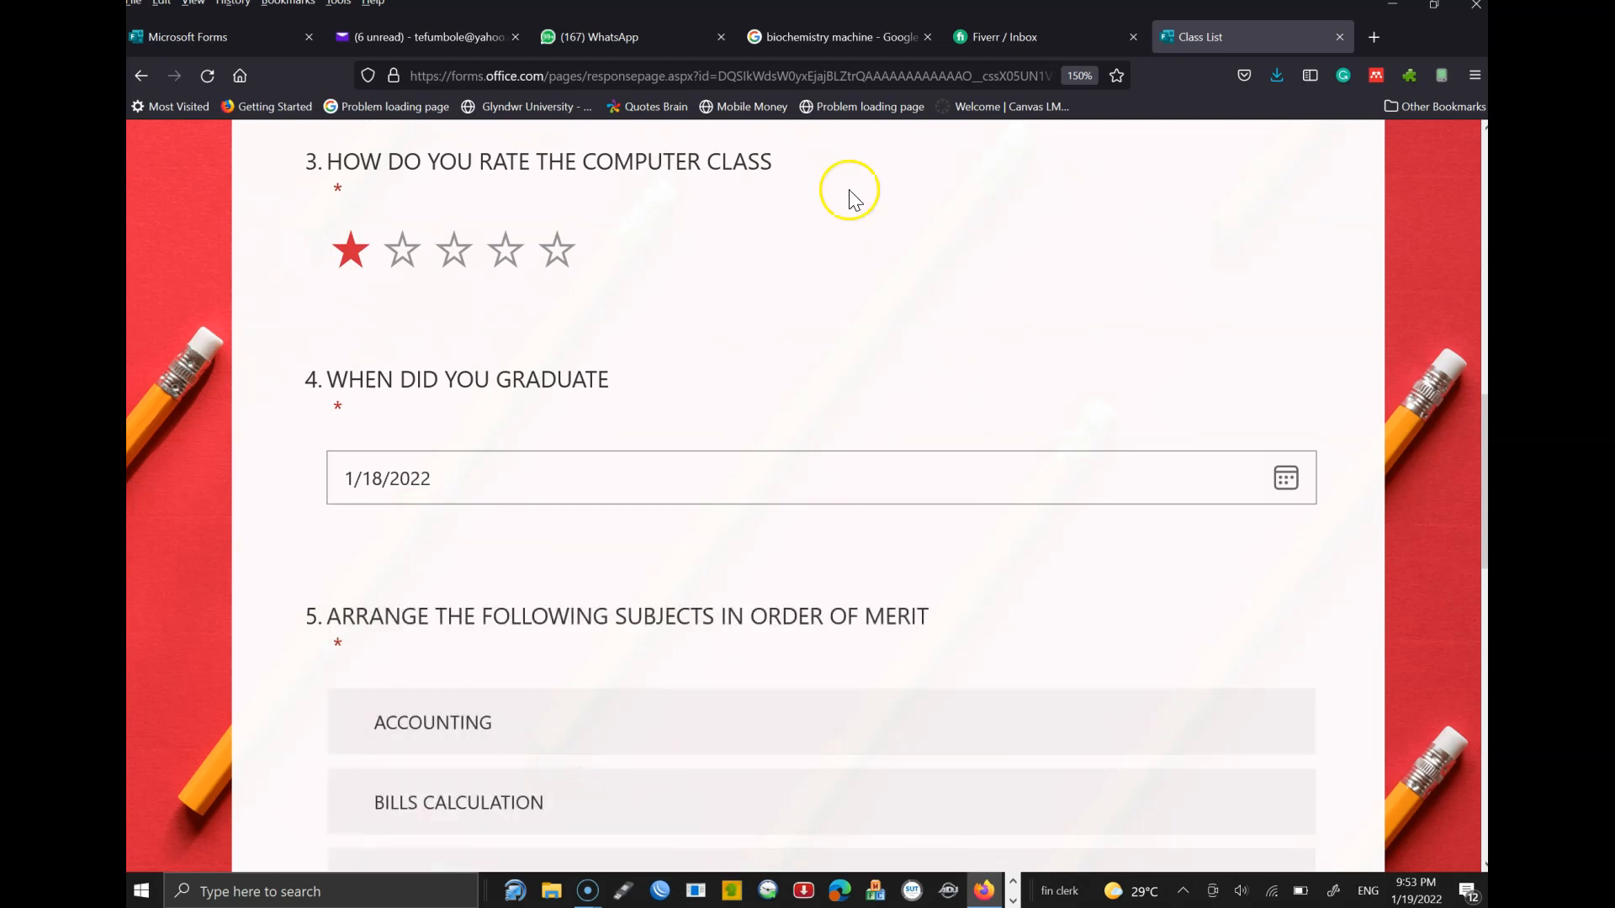
- Reorder the question 5 ranking with COMMUNICATION first and INTERNAL RULES third
scroll(883, 253, down, 3)
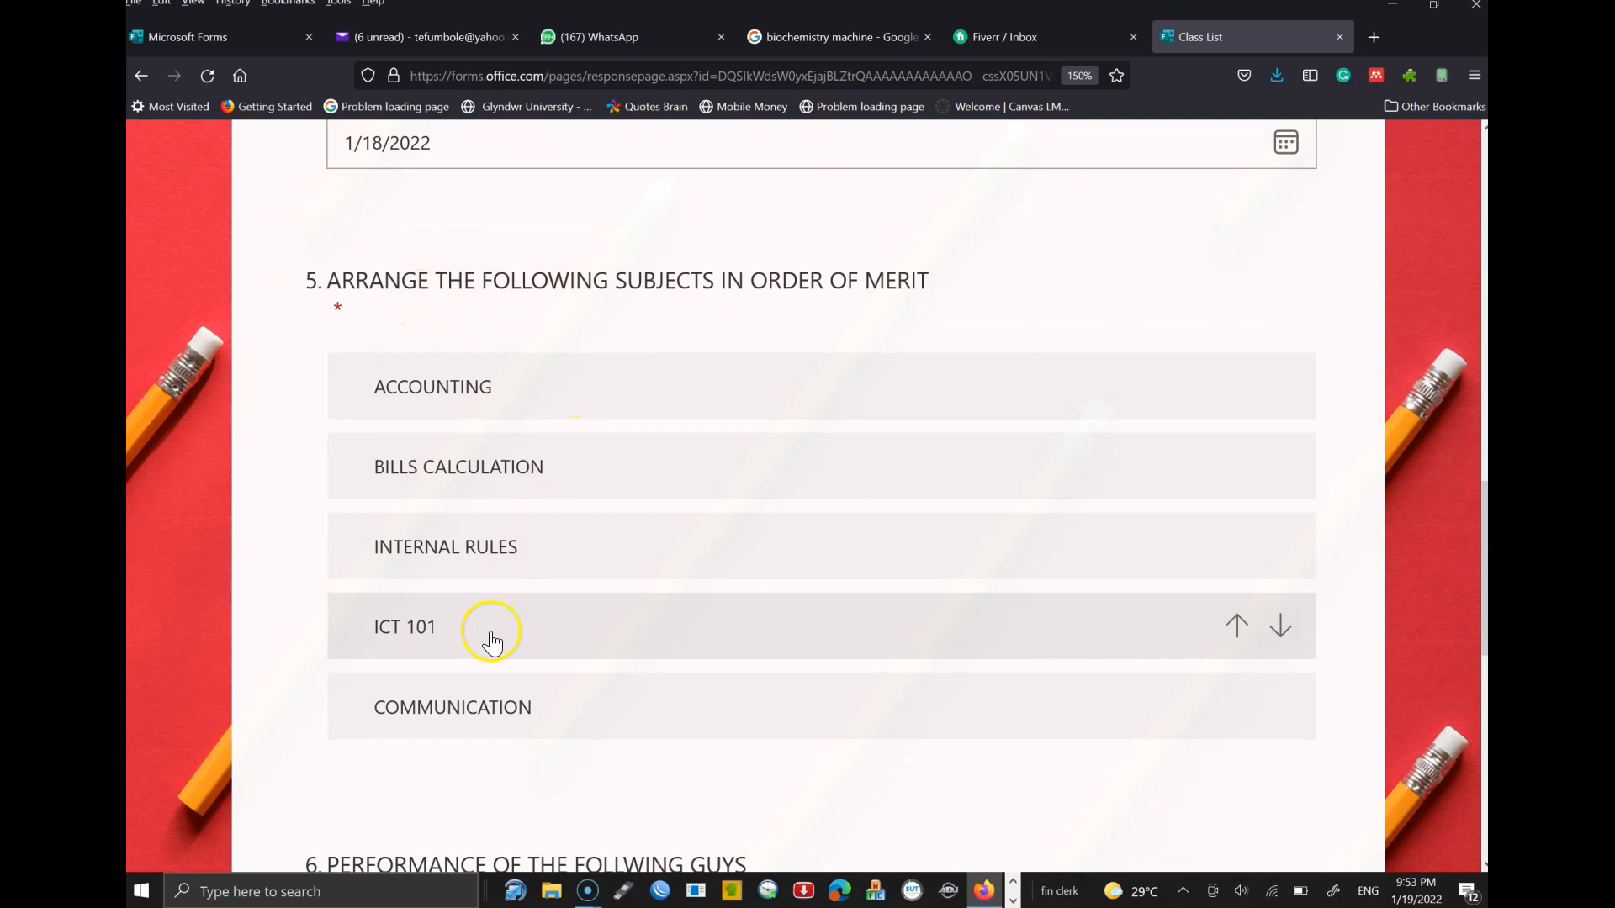
drag(492, 642, 483, 734)
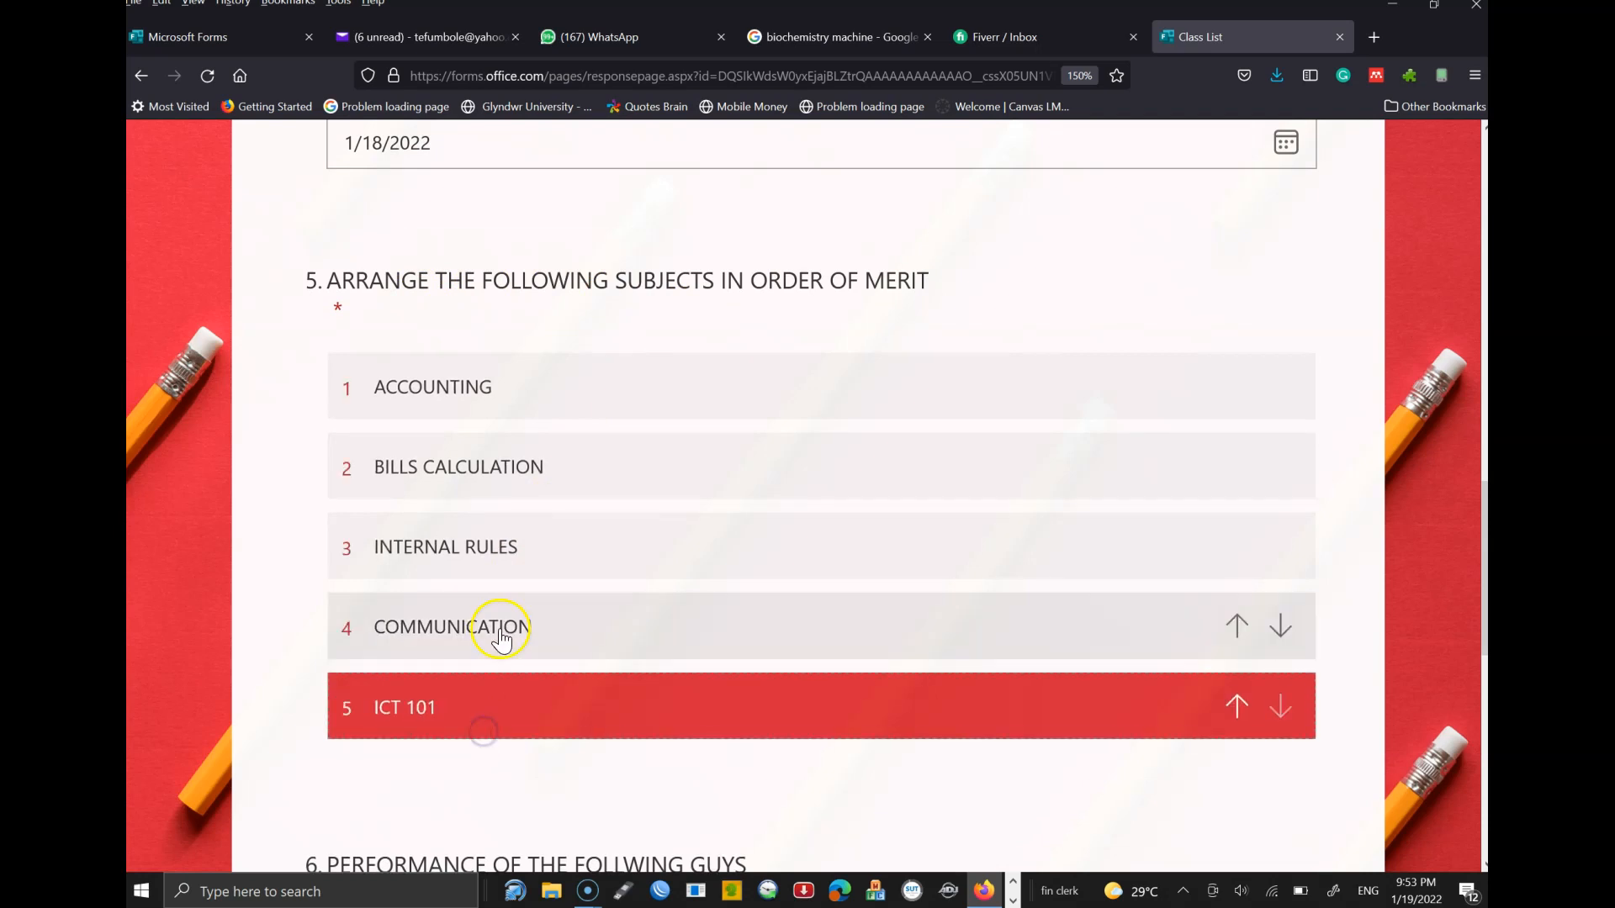
mouse_move(505, 555)
mouse_down()
mouse_move(487, 421)
mouse_move(486, 555)
mouse_up()
drag(479, 626, 472, 389)
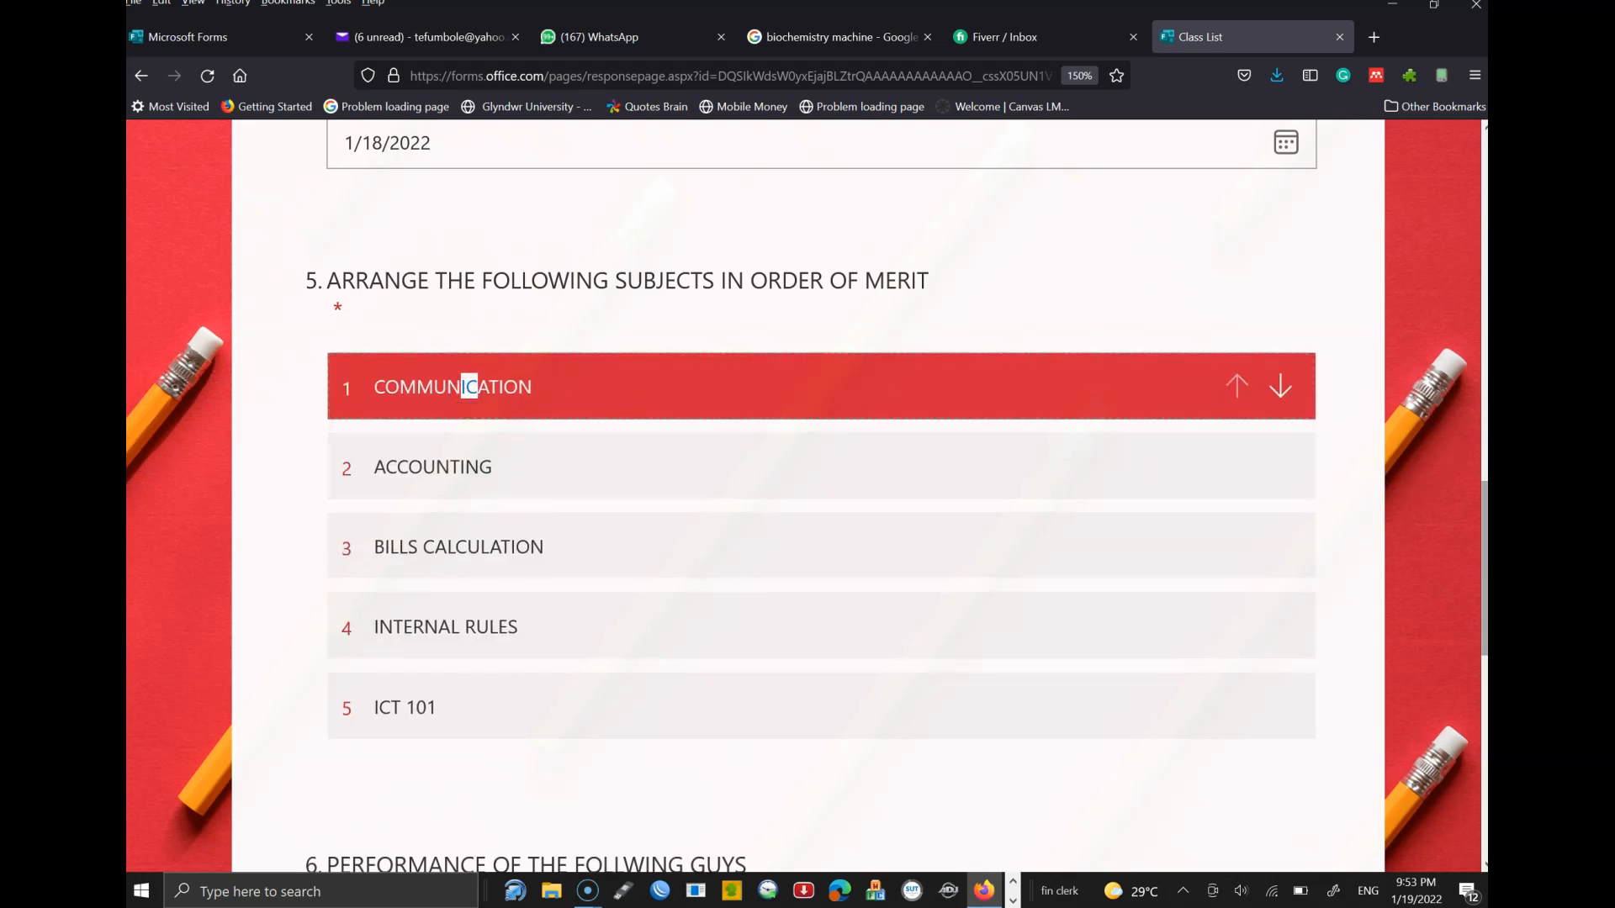
- Rate ICT 101 Poor, BILLS Very Good, COMMUNICATION and CITIZENSHIP Exceptional in question 6
scroll(730, 554, down, 6)
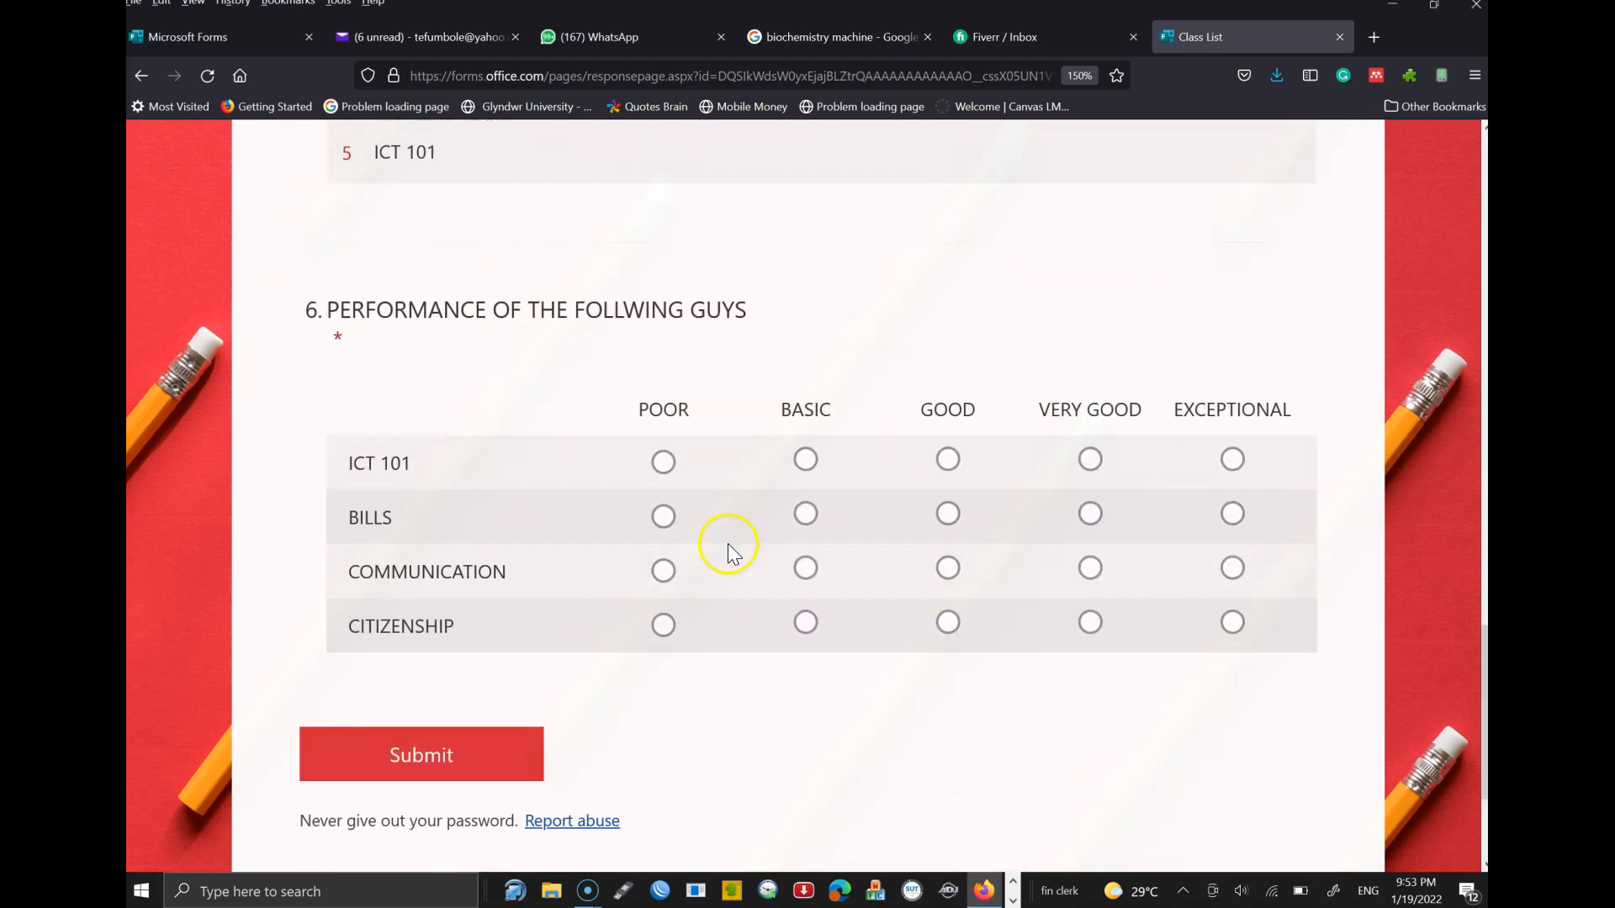
click(662, 465)
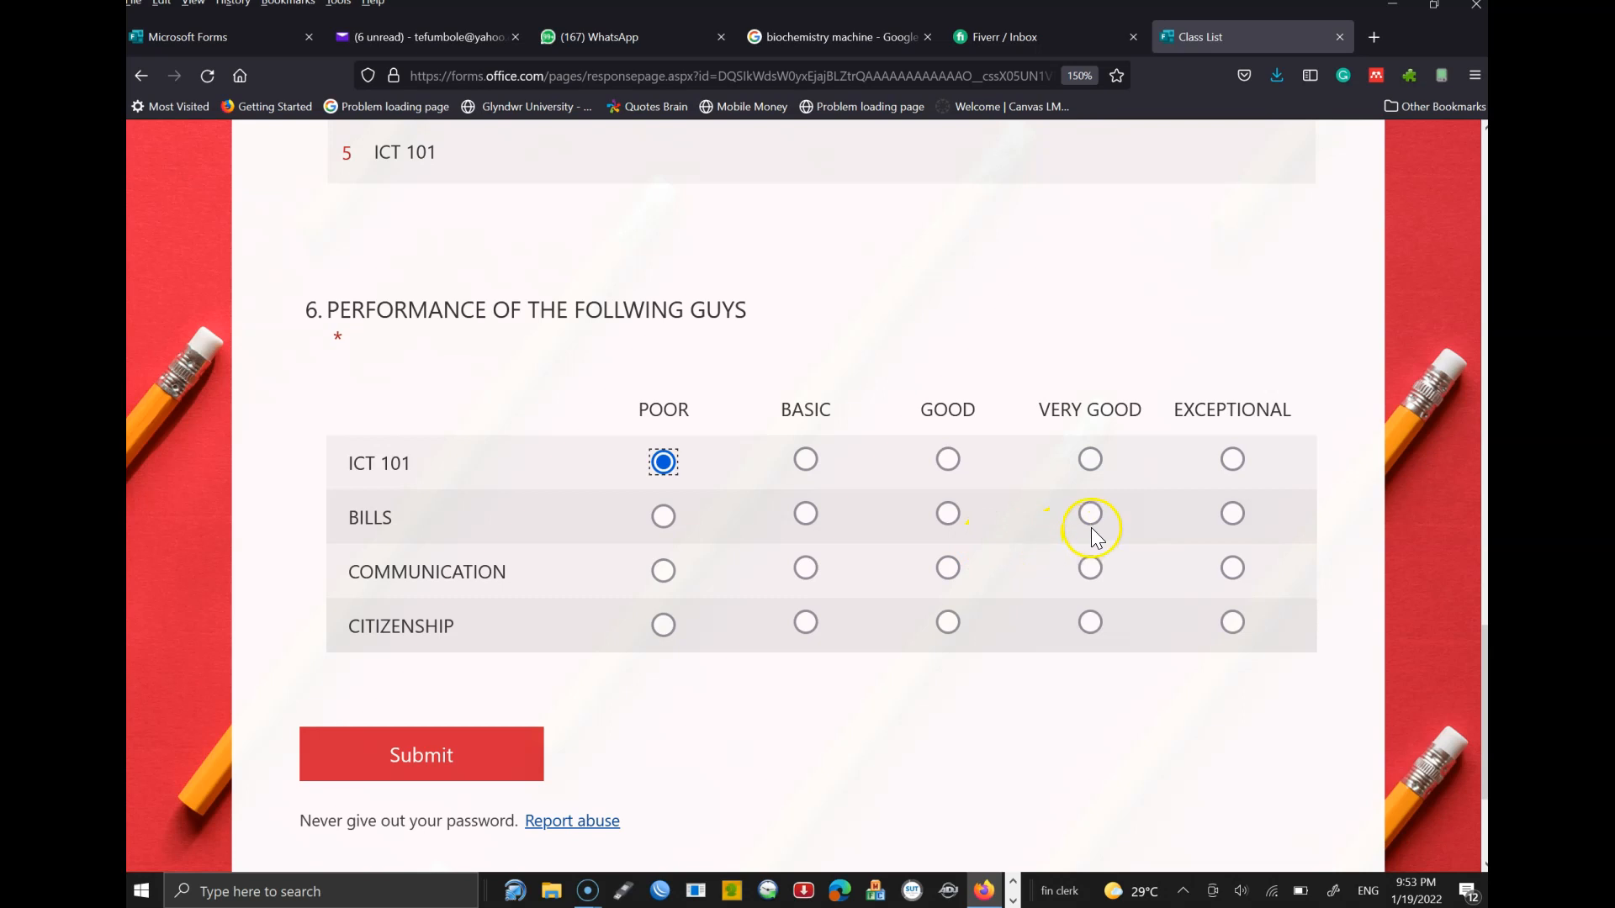
click(1097, 678)
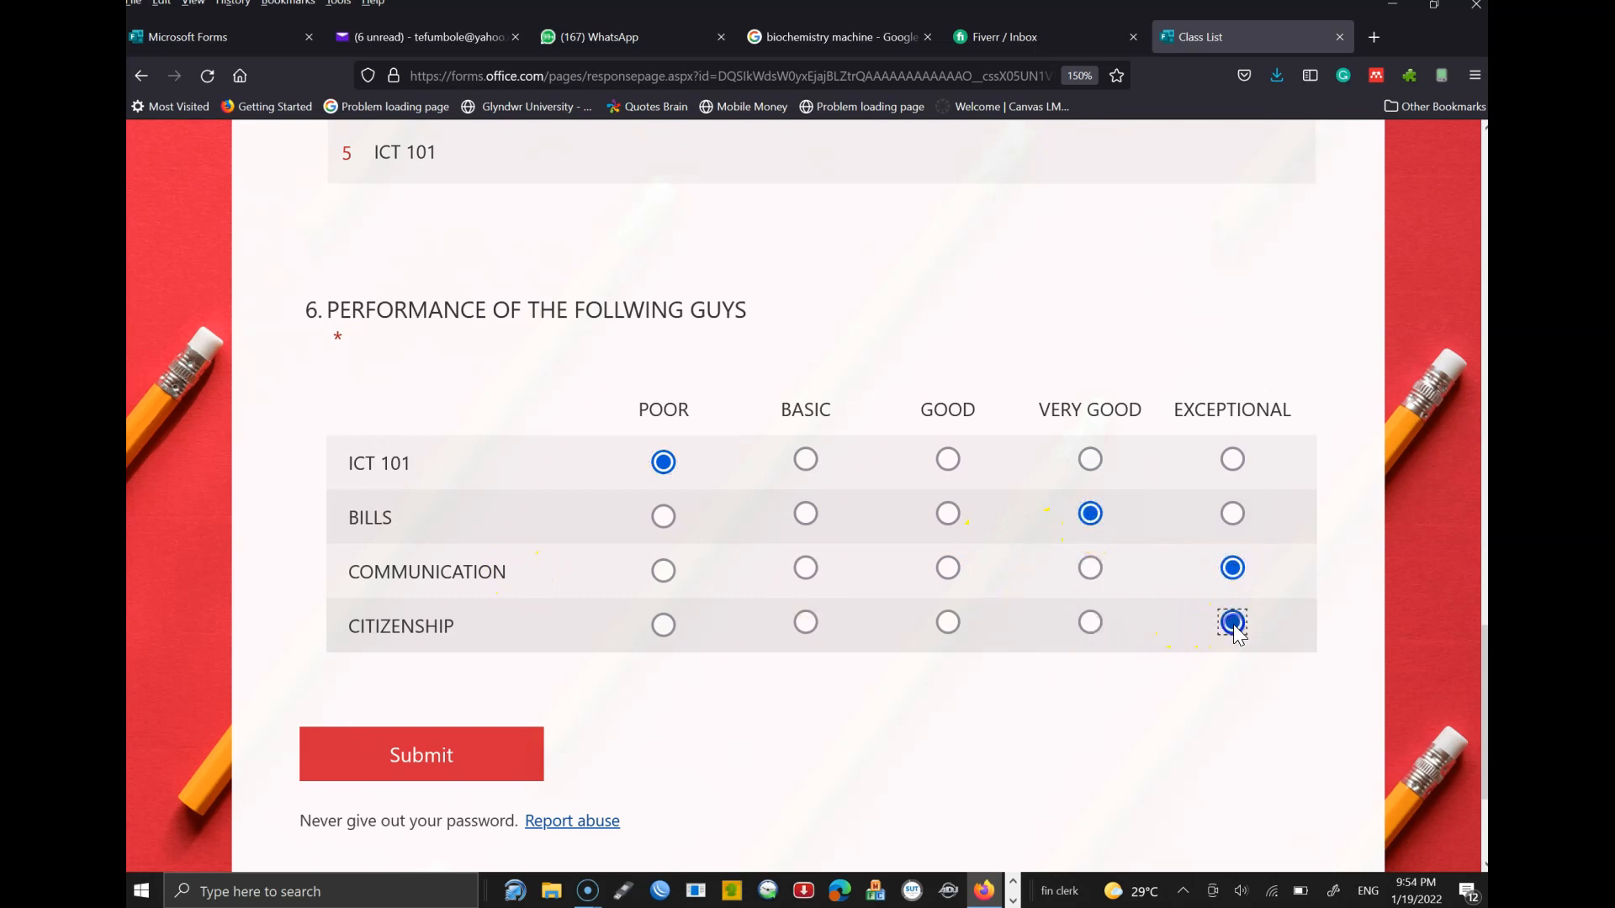
scroll(757, 642, down, 3)
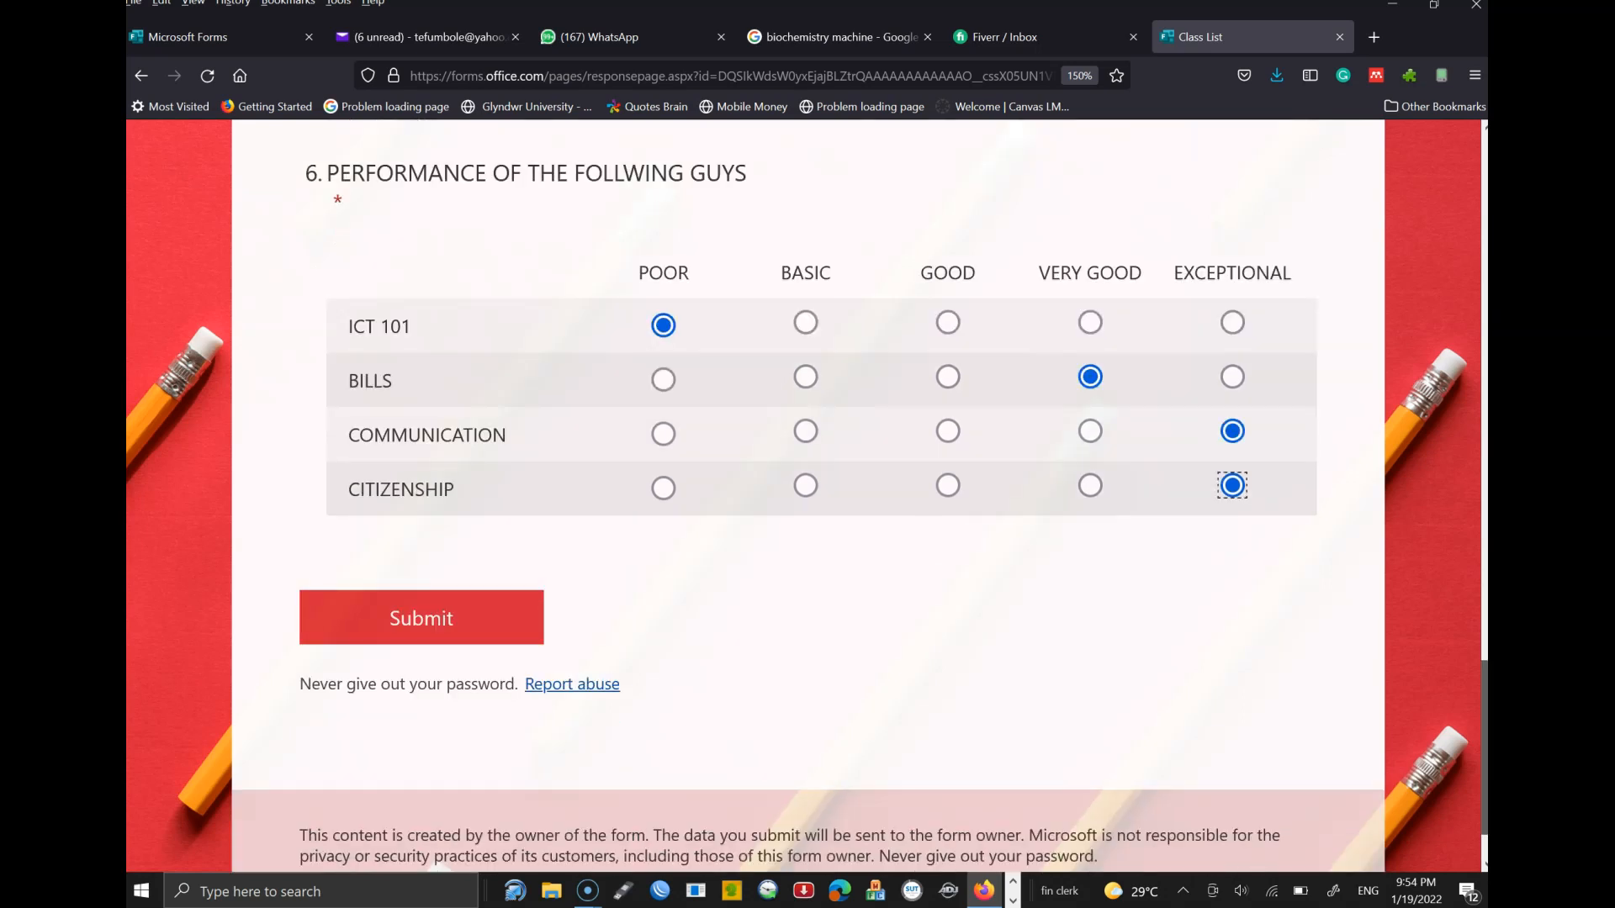
- Submit the test response and return to the Forms design tab at normal zoom
click(516, 540)
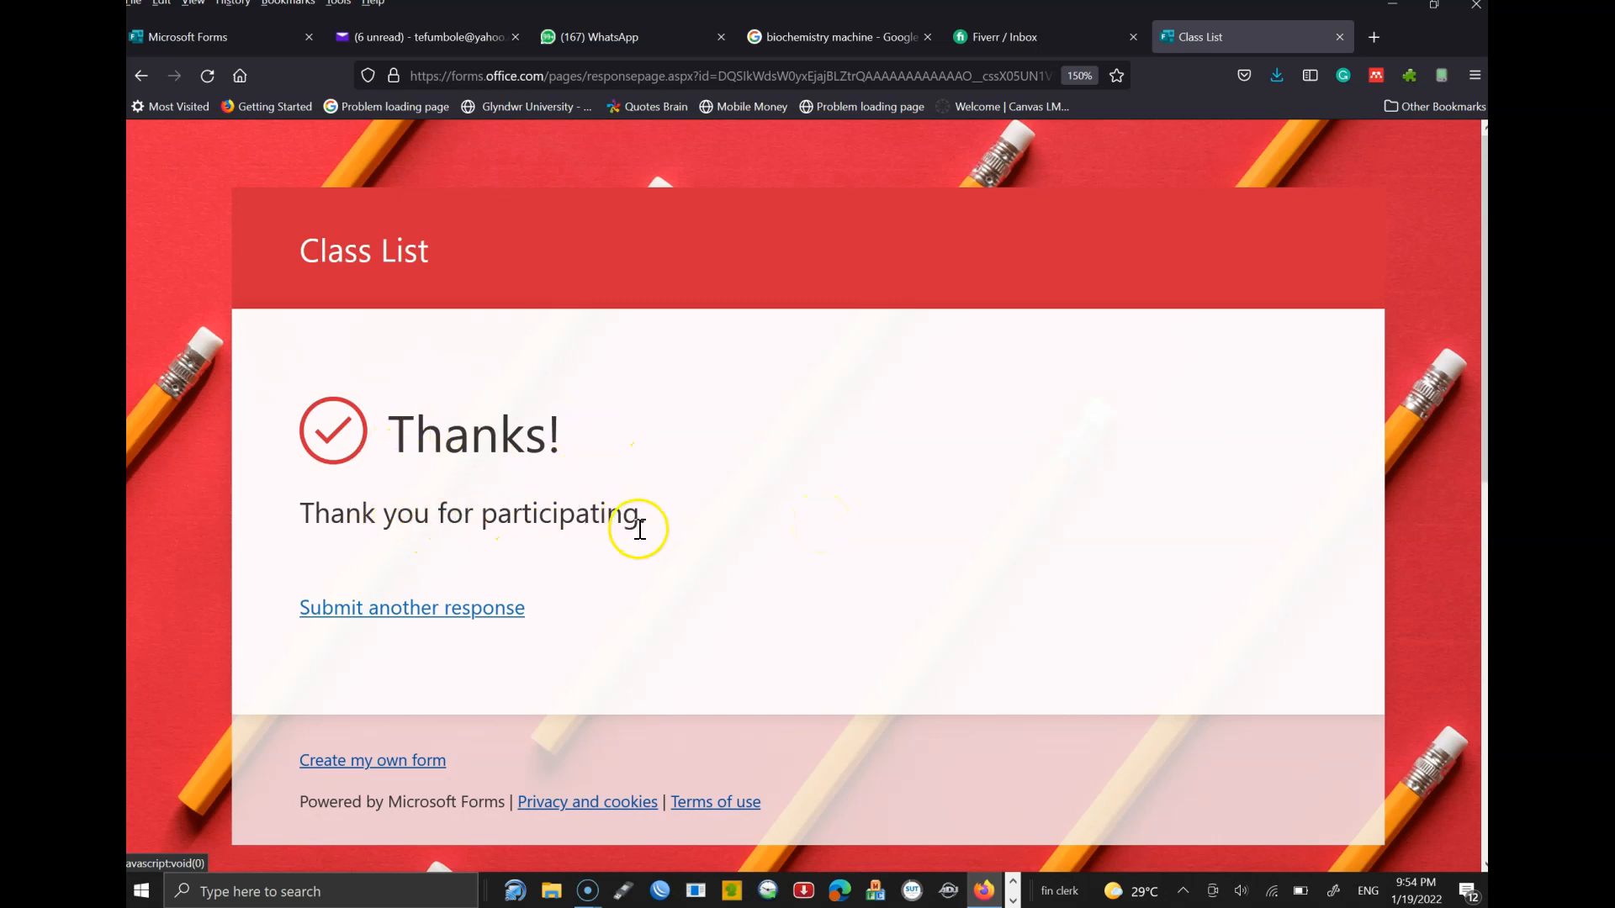
drag(586, 513, 631, 527)
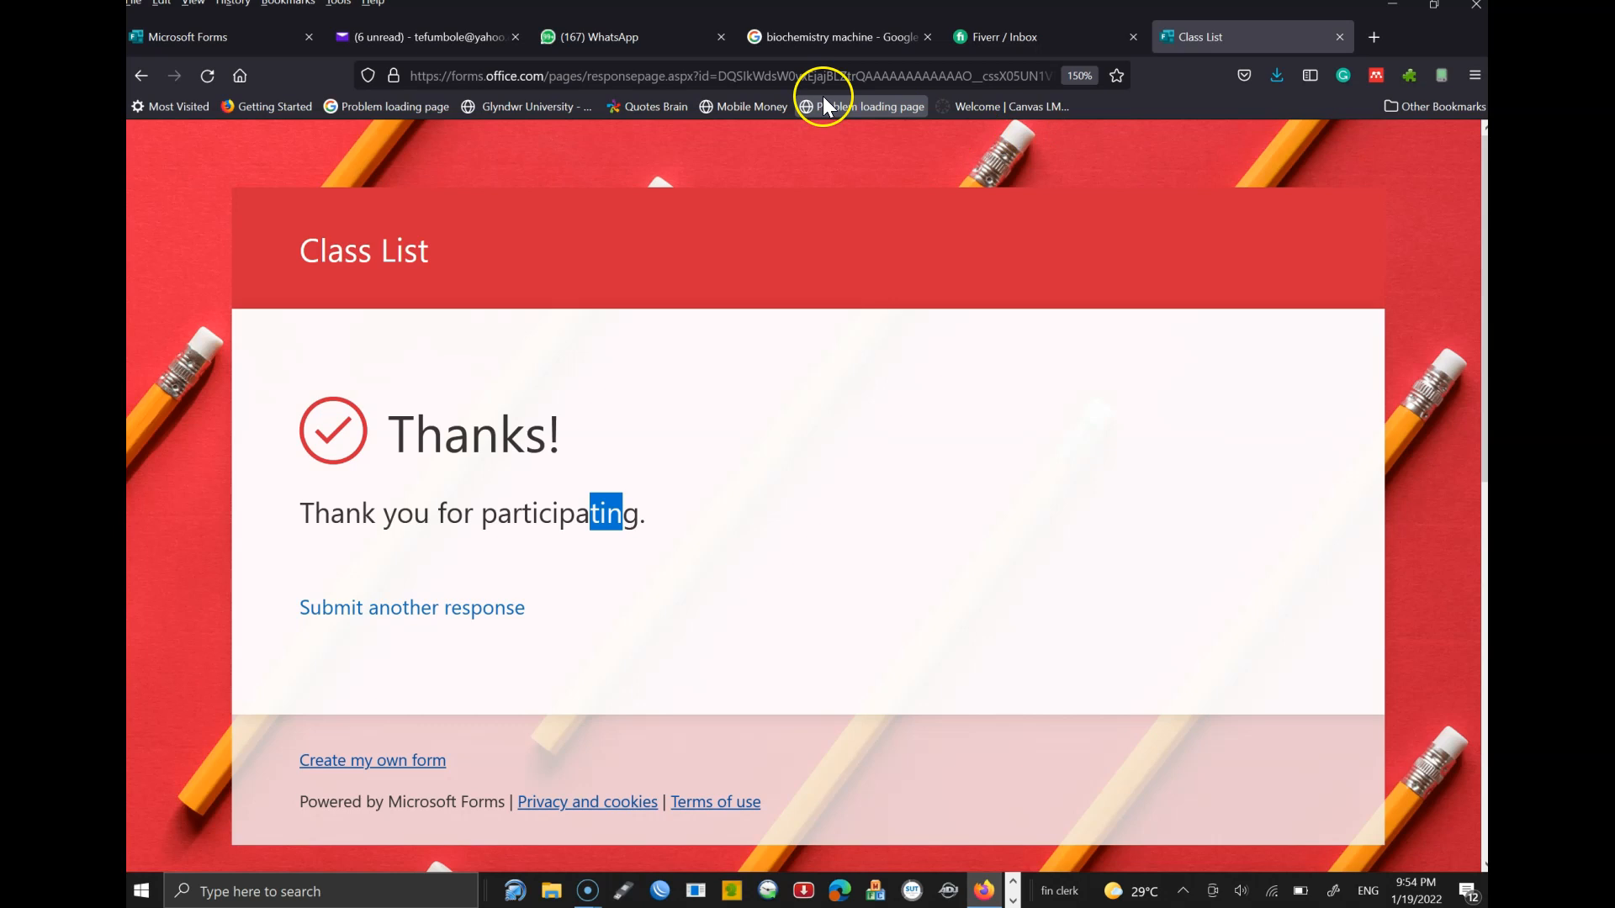
click(220, 36)
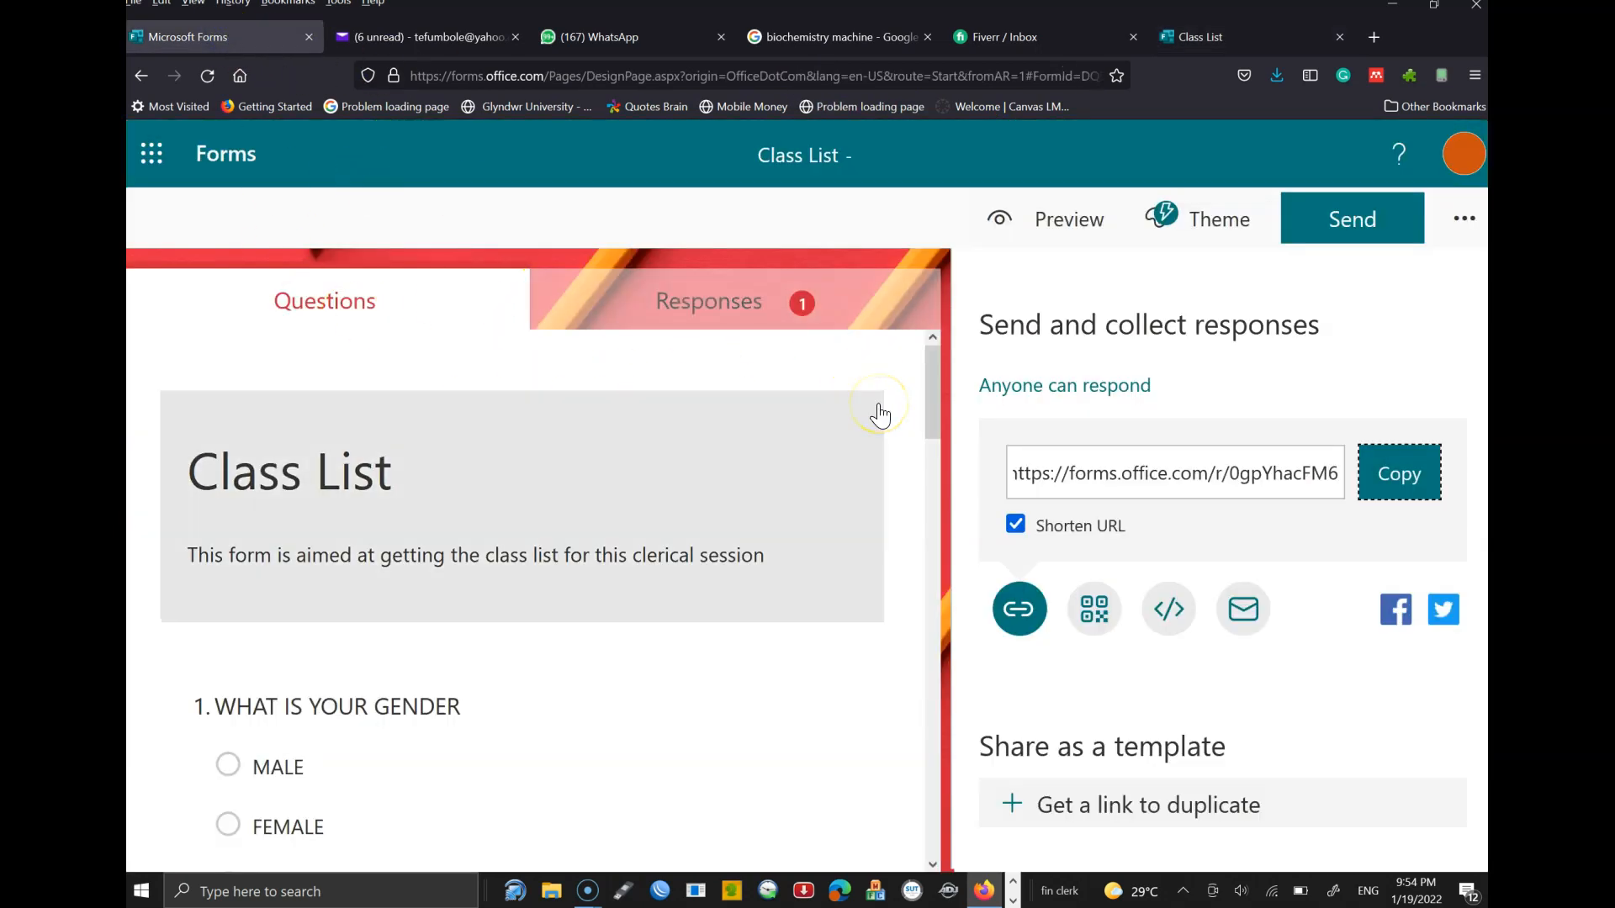
key(ctrl+0)
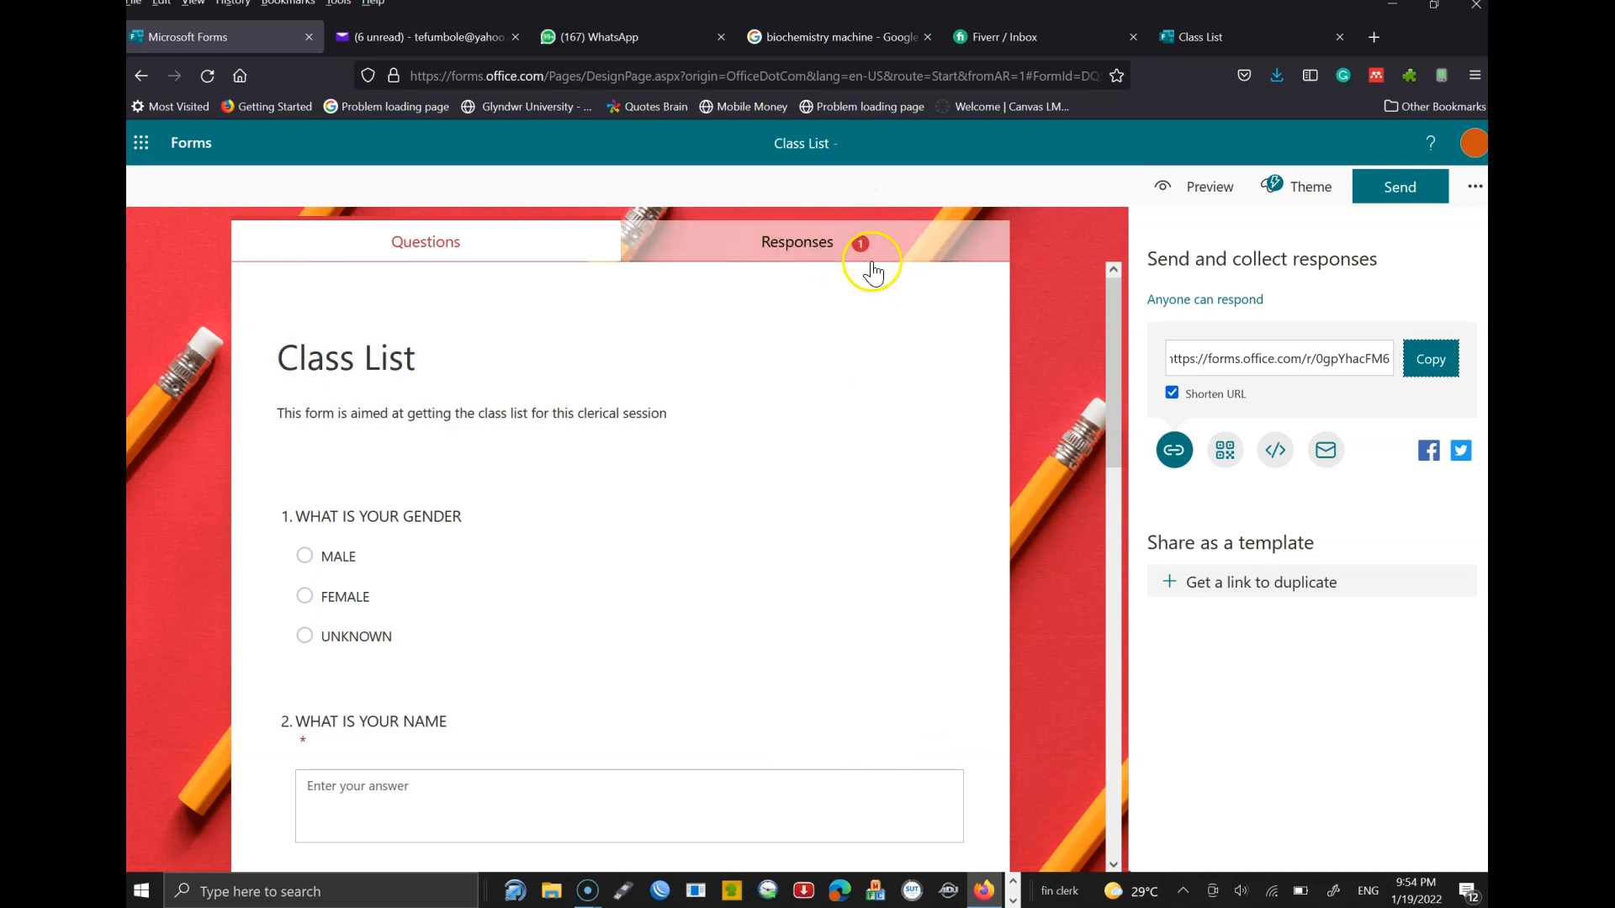
- Review the Responses summary: 1 response, 00:53 average time, Active, and per-question charts
click(825, 252)
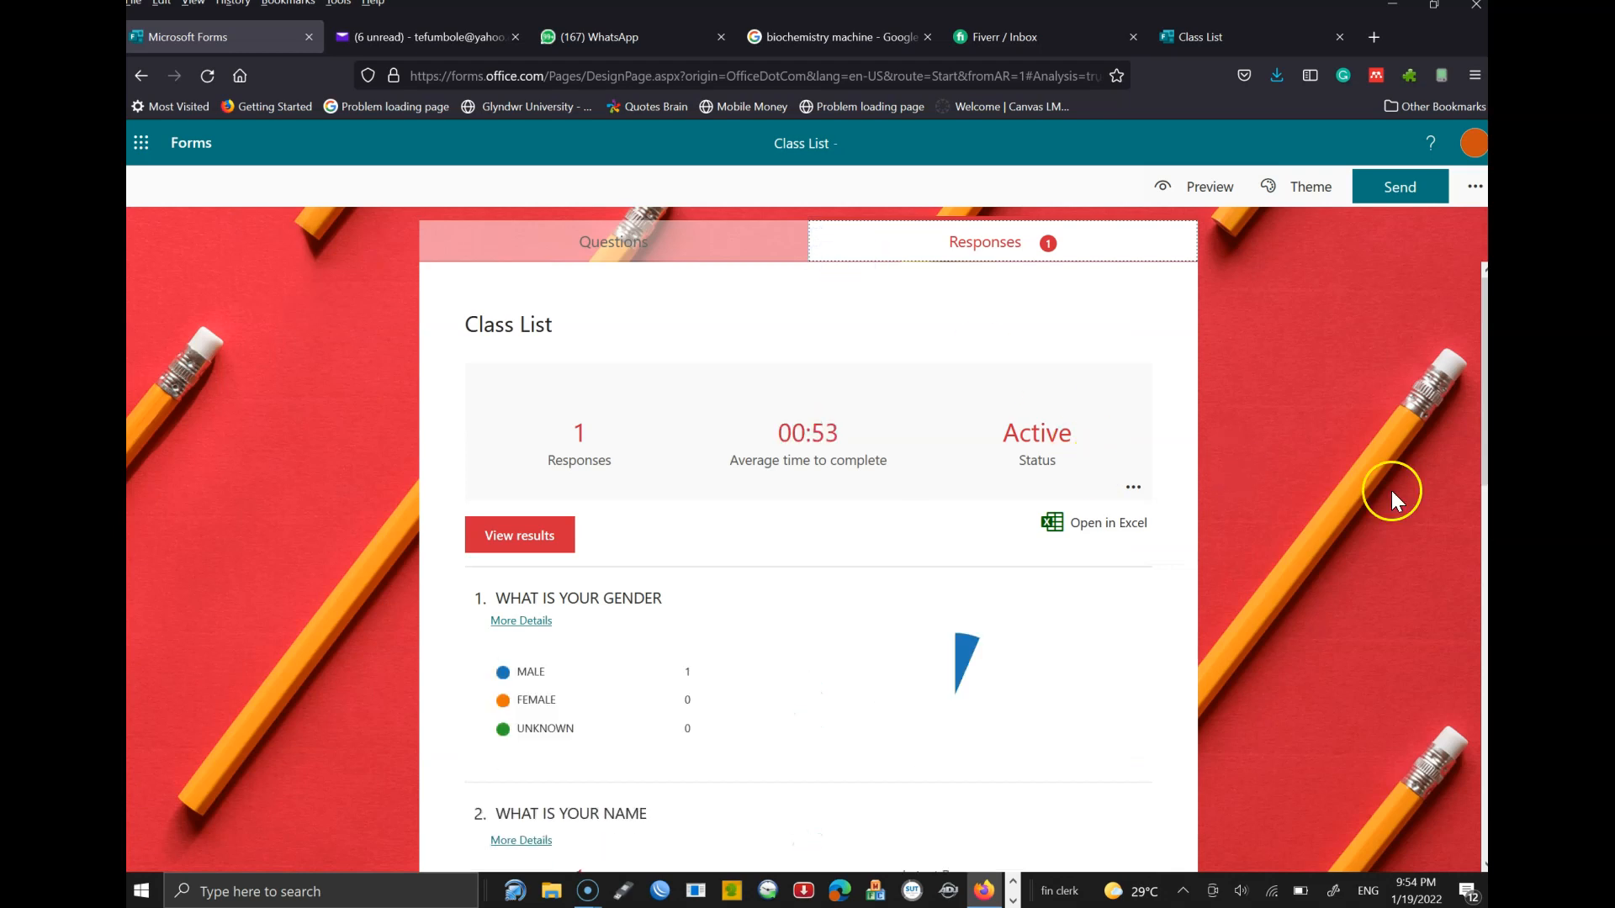
scroll(807, 563, down, 2)
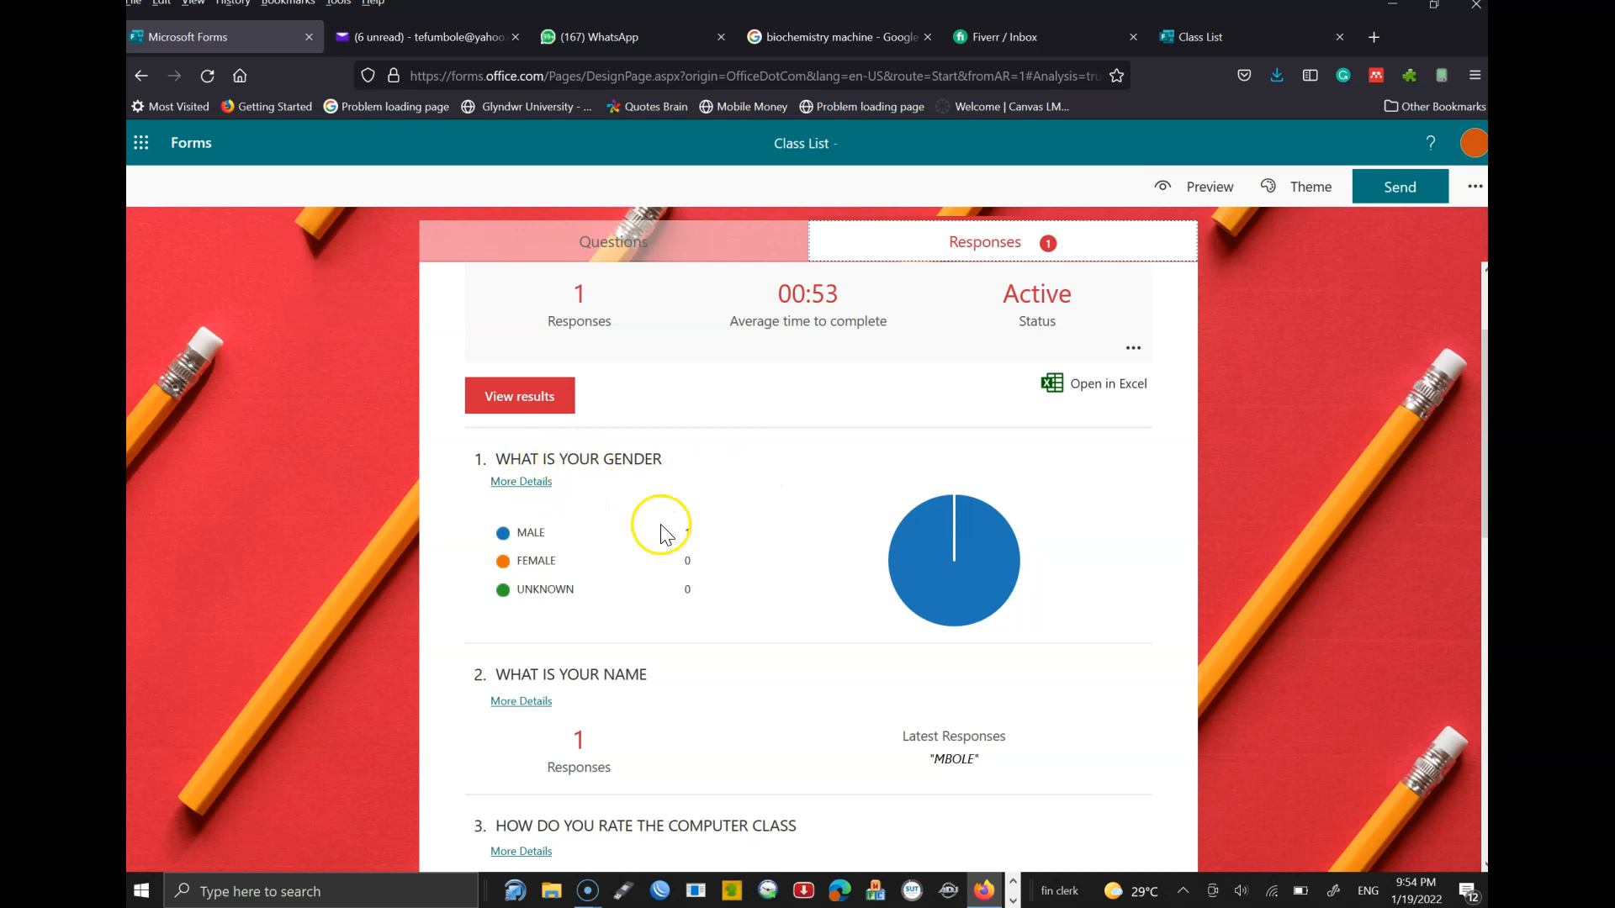
mouse_move(670, 531)
scroll(808, 564, down, 5)
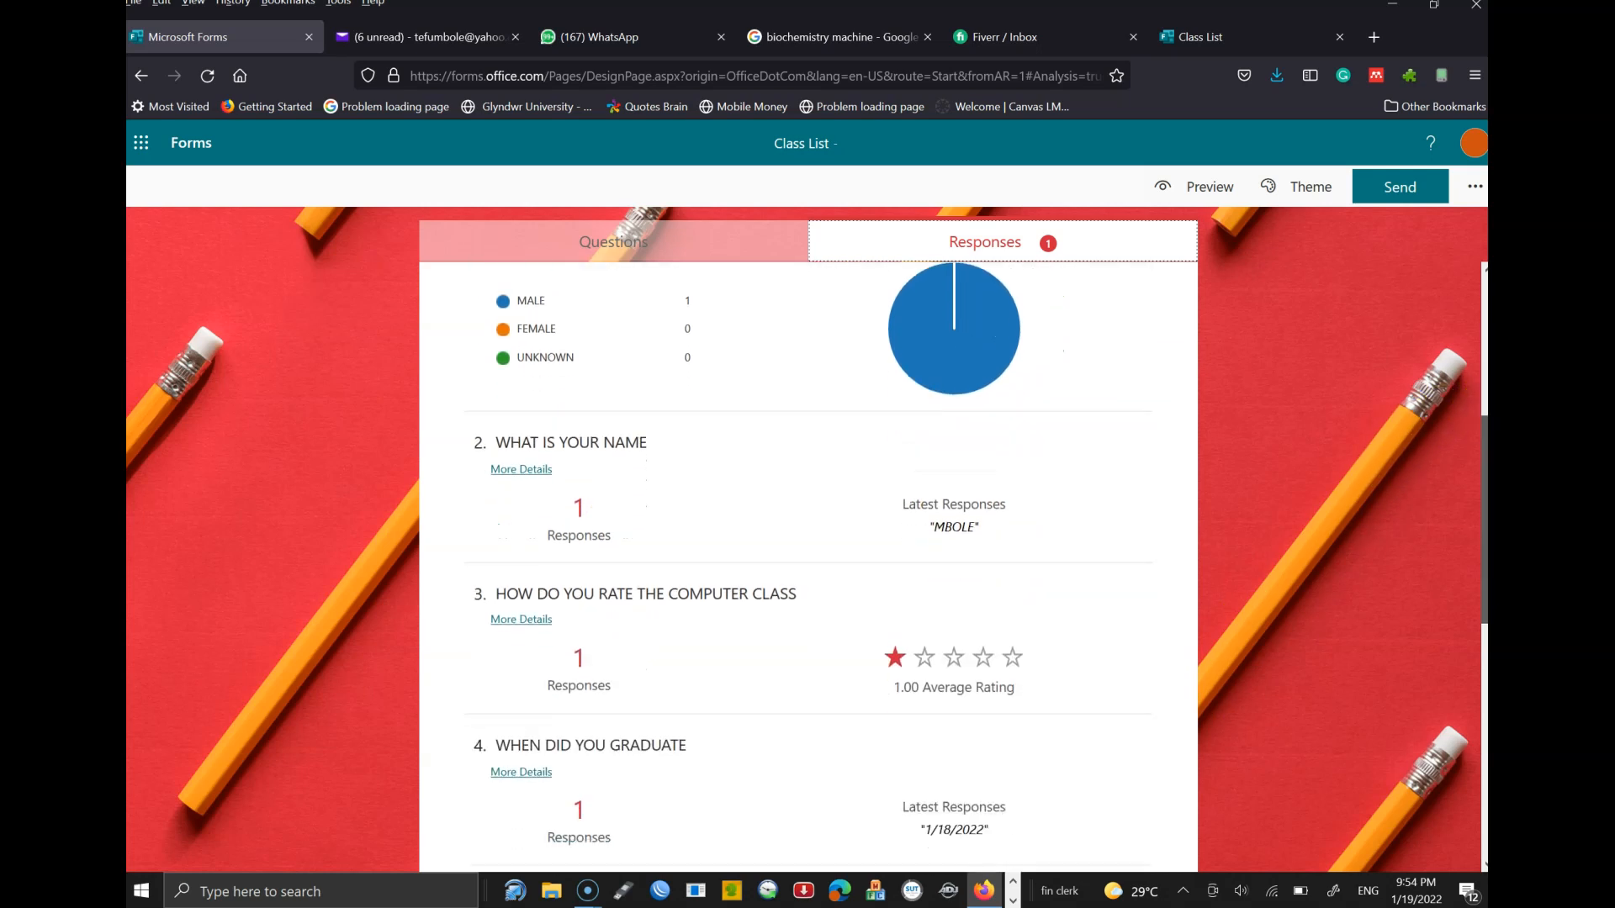
scroll(807, 563, down, 3)
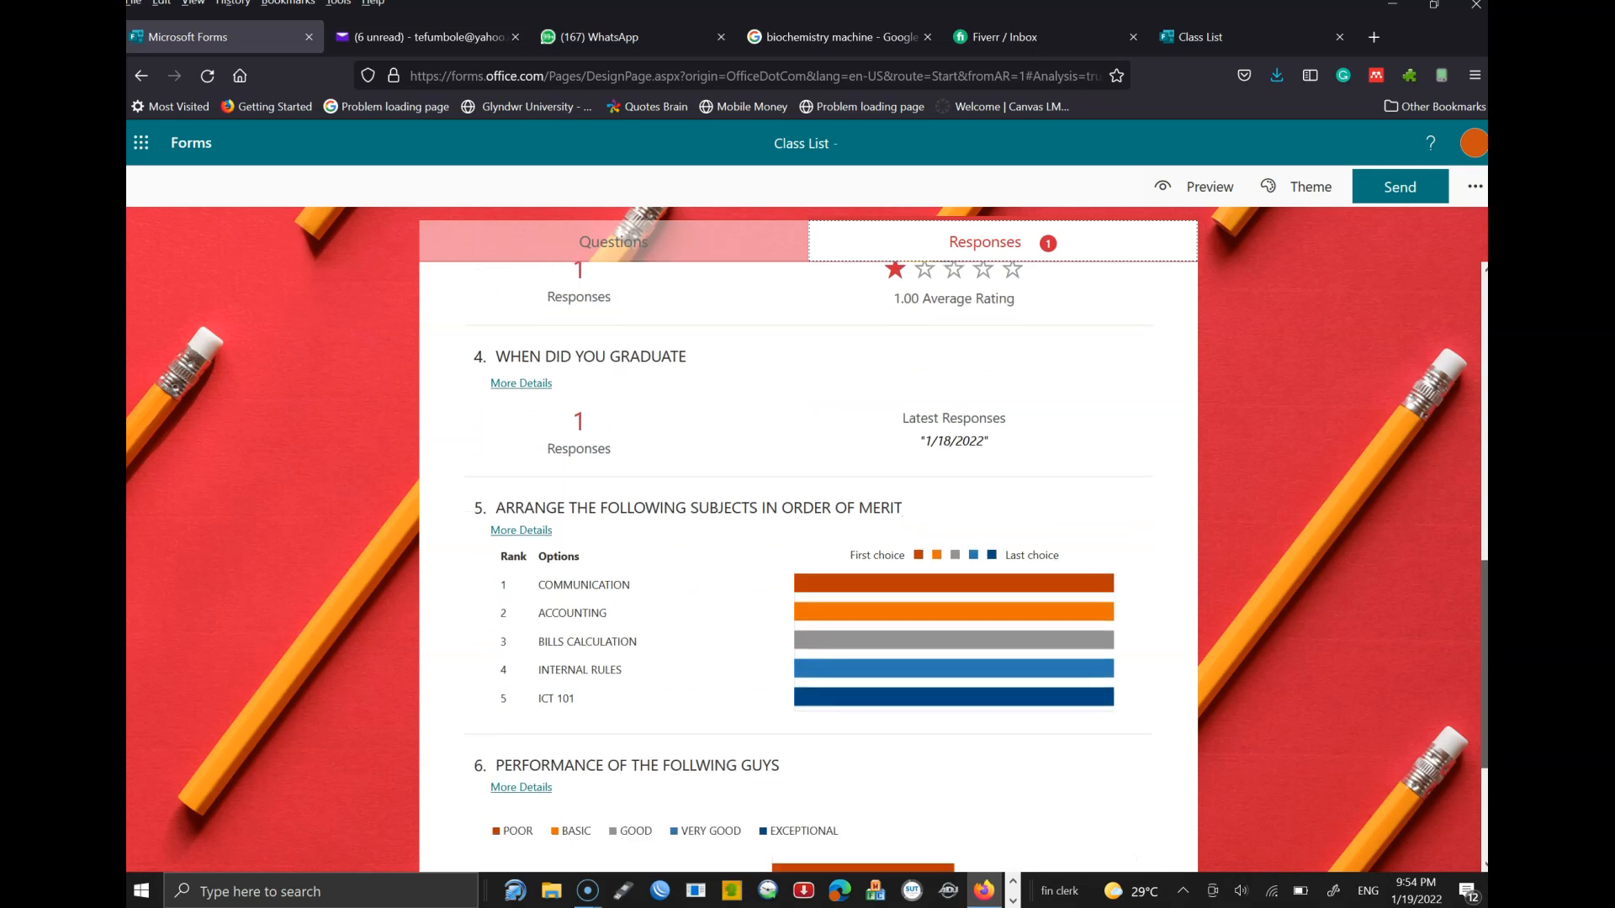
scroll(807, 563, down, 1)
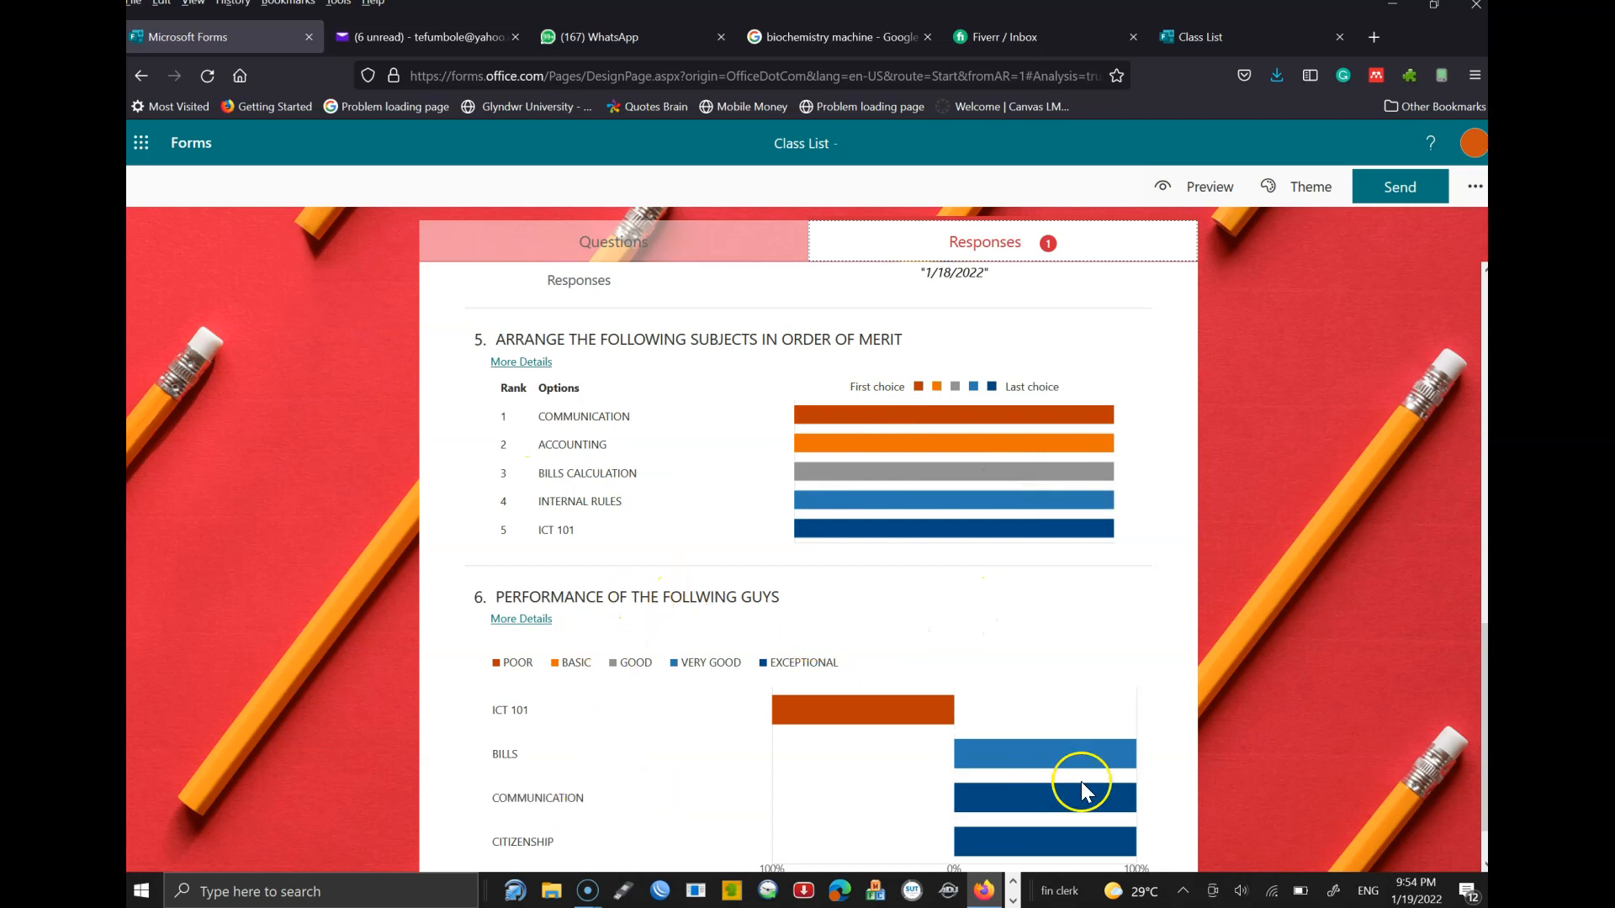
drag(1479, 641, 1470, 407)
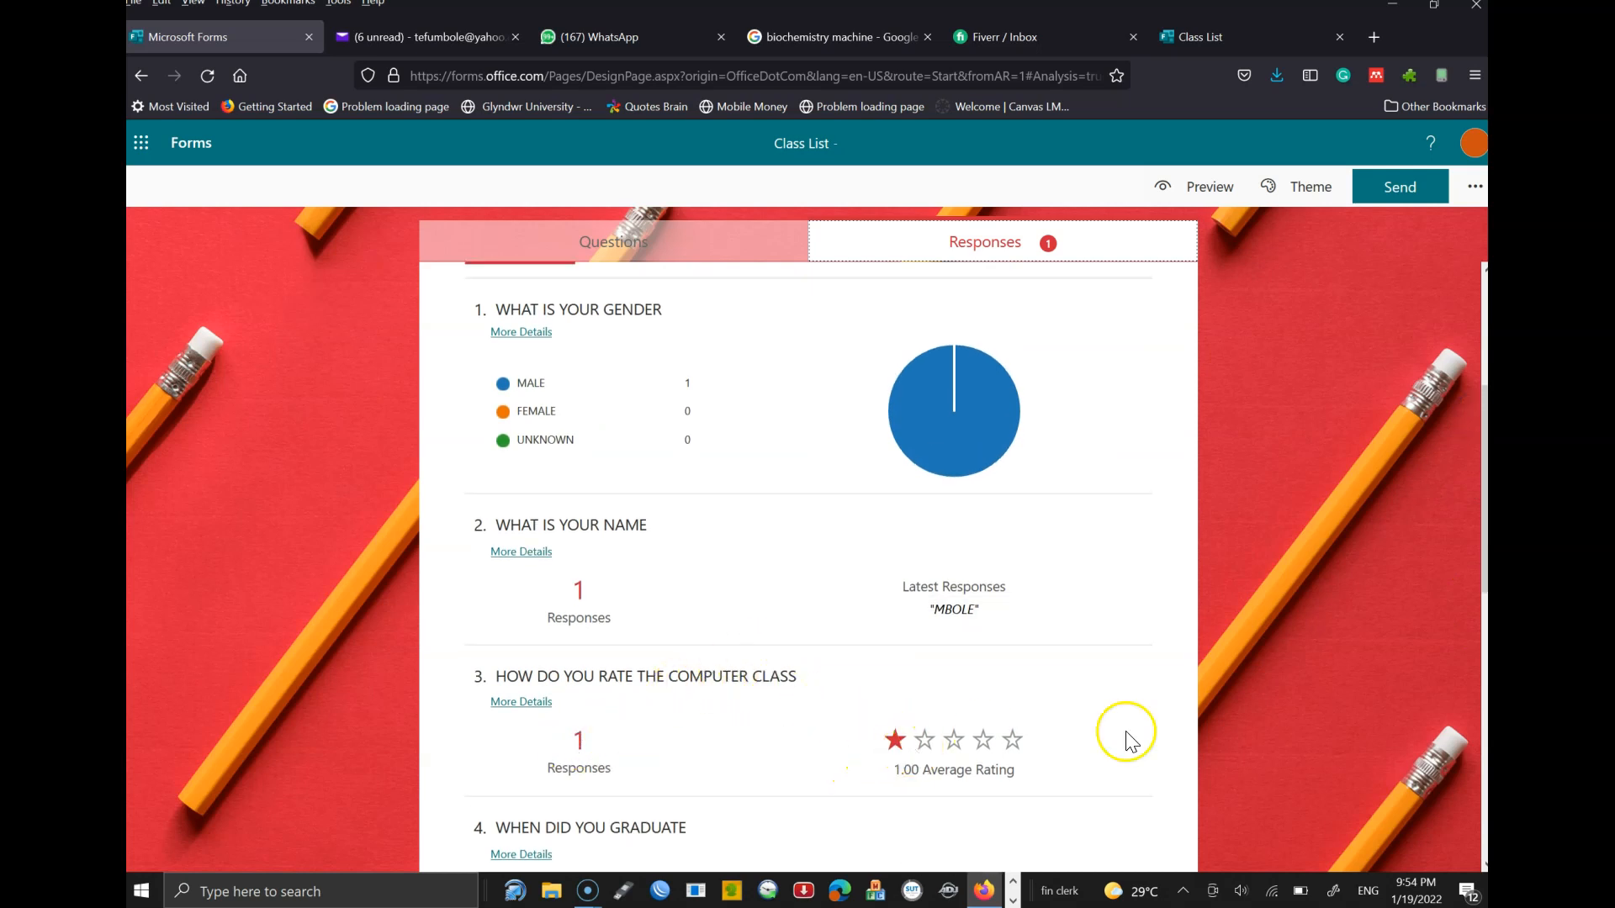
scroll(1482, 553, up, 3)
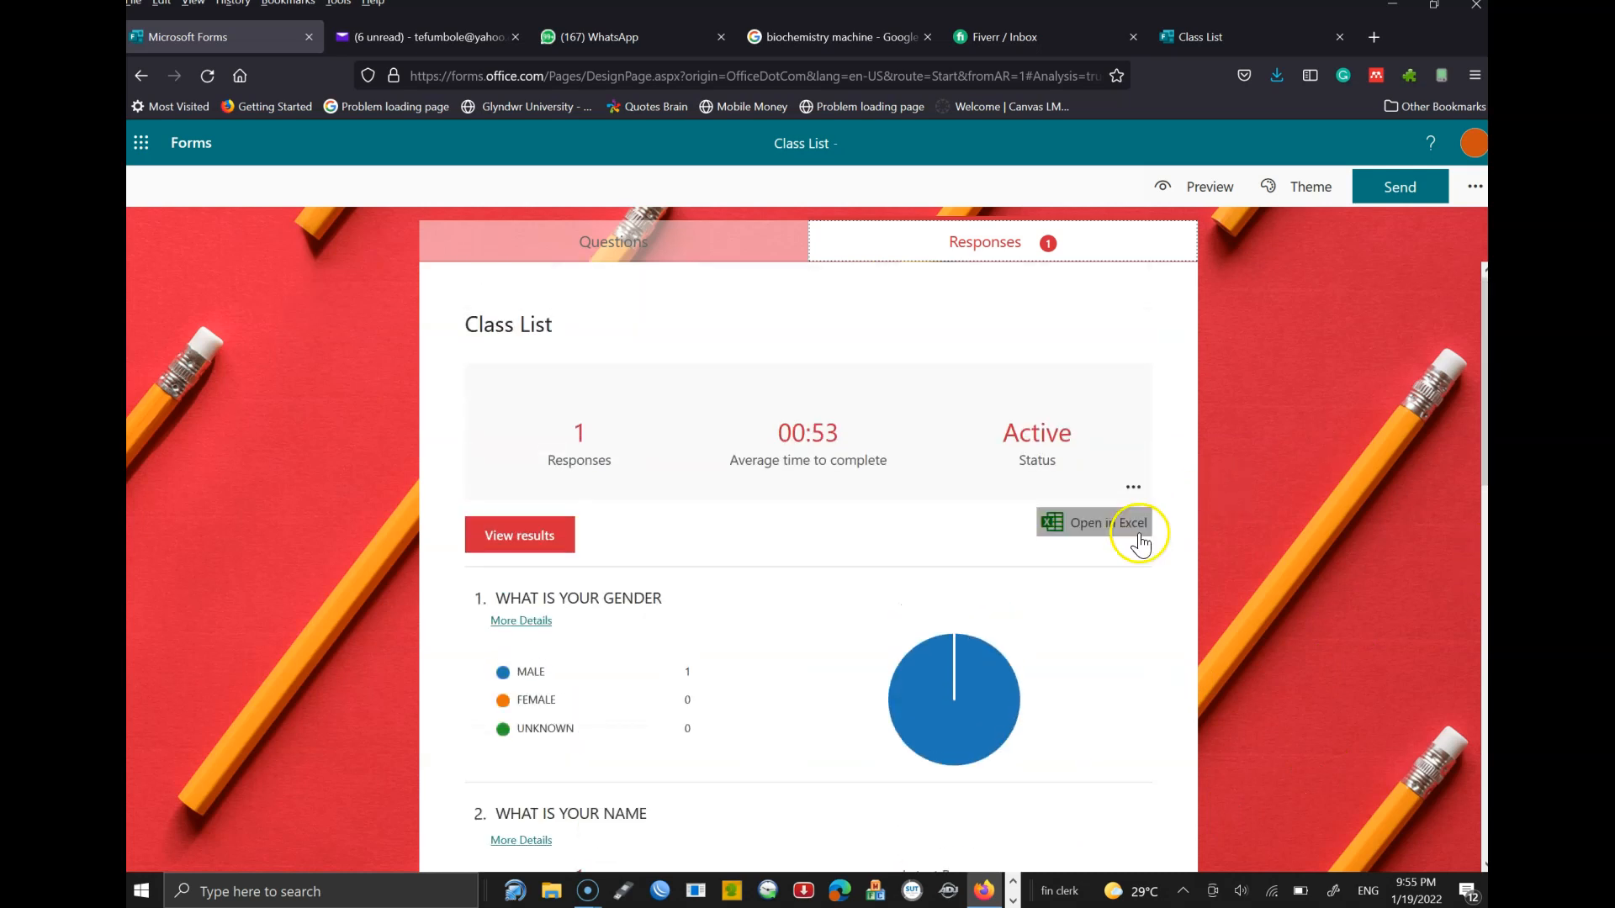
click(1127, 529)
click(506, 543)
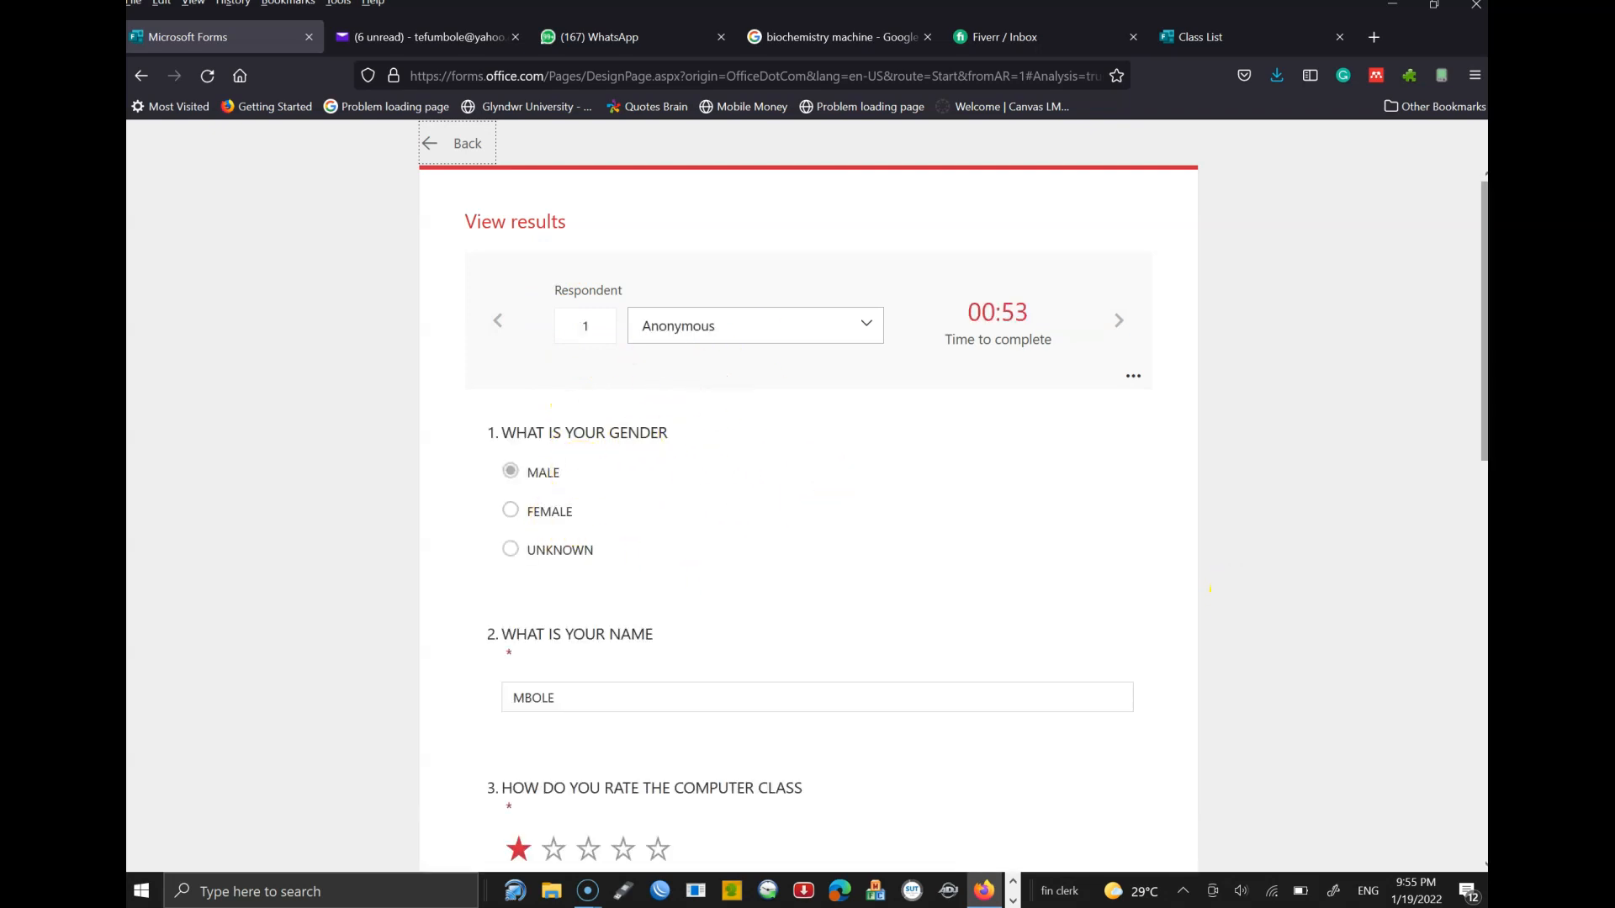
scroll(808, 505, down, 5)
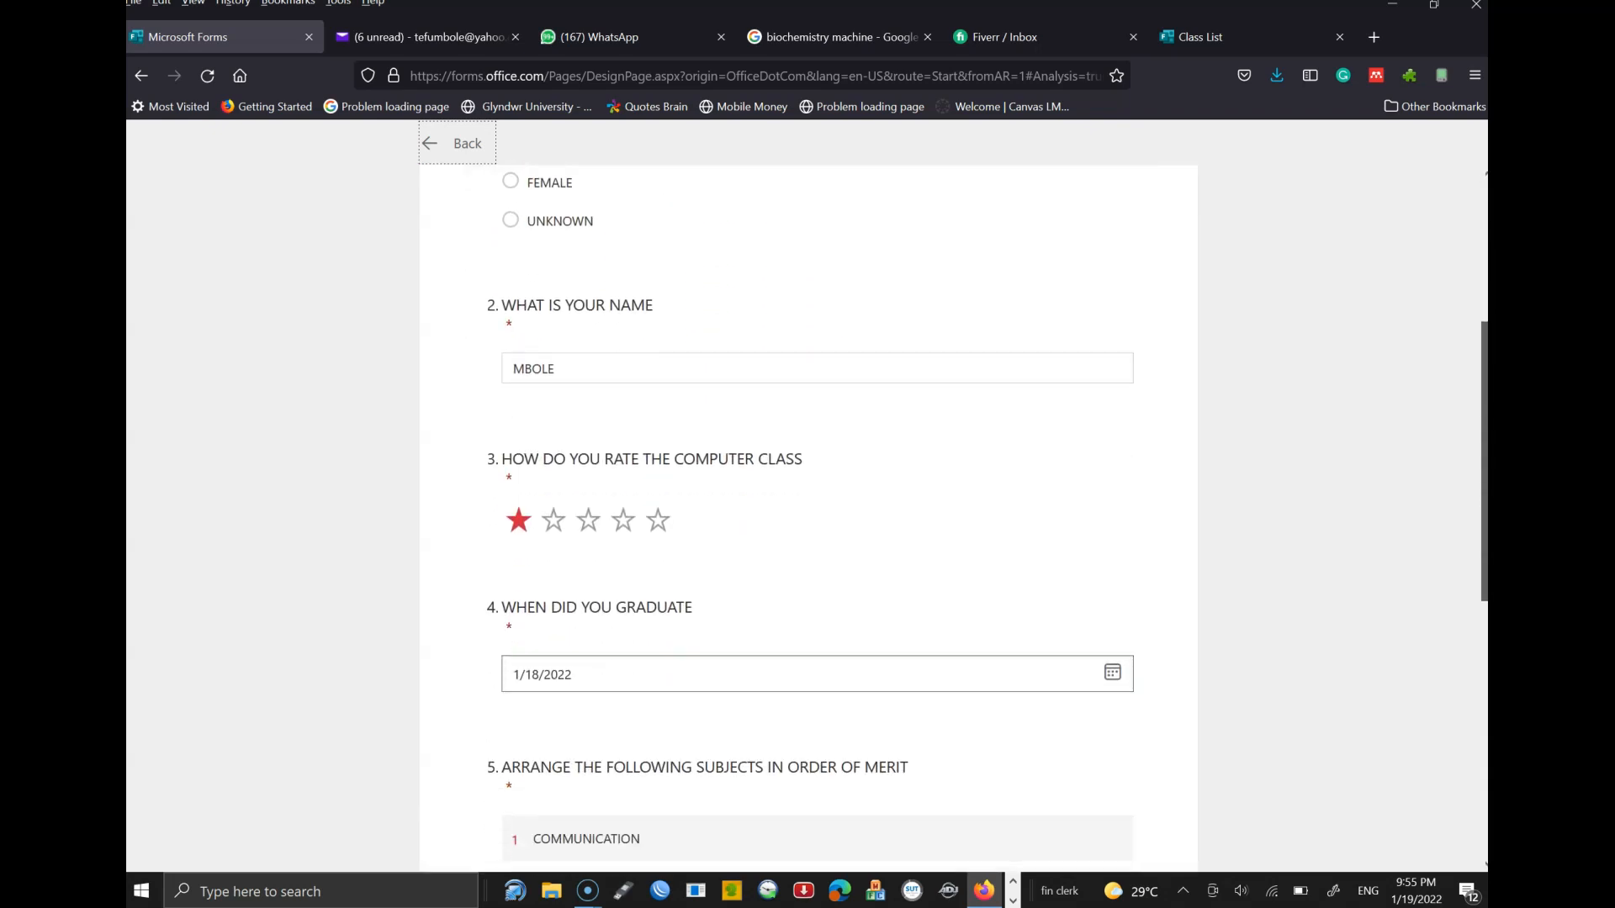
scroll(1344, 249, down, 3)
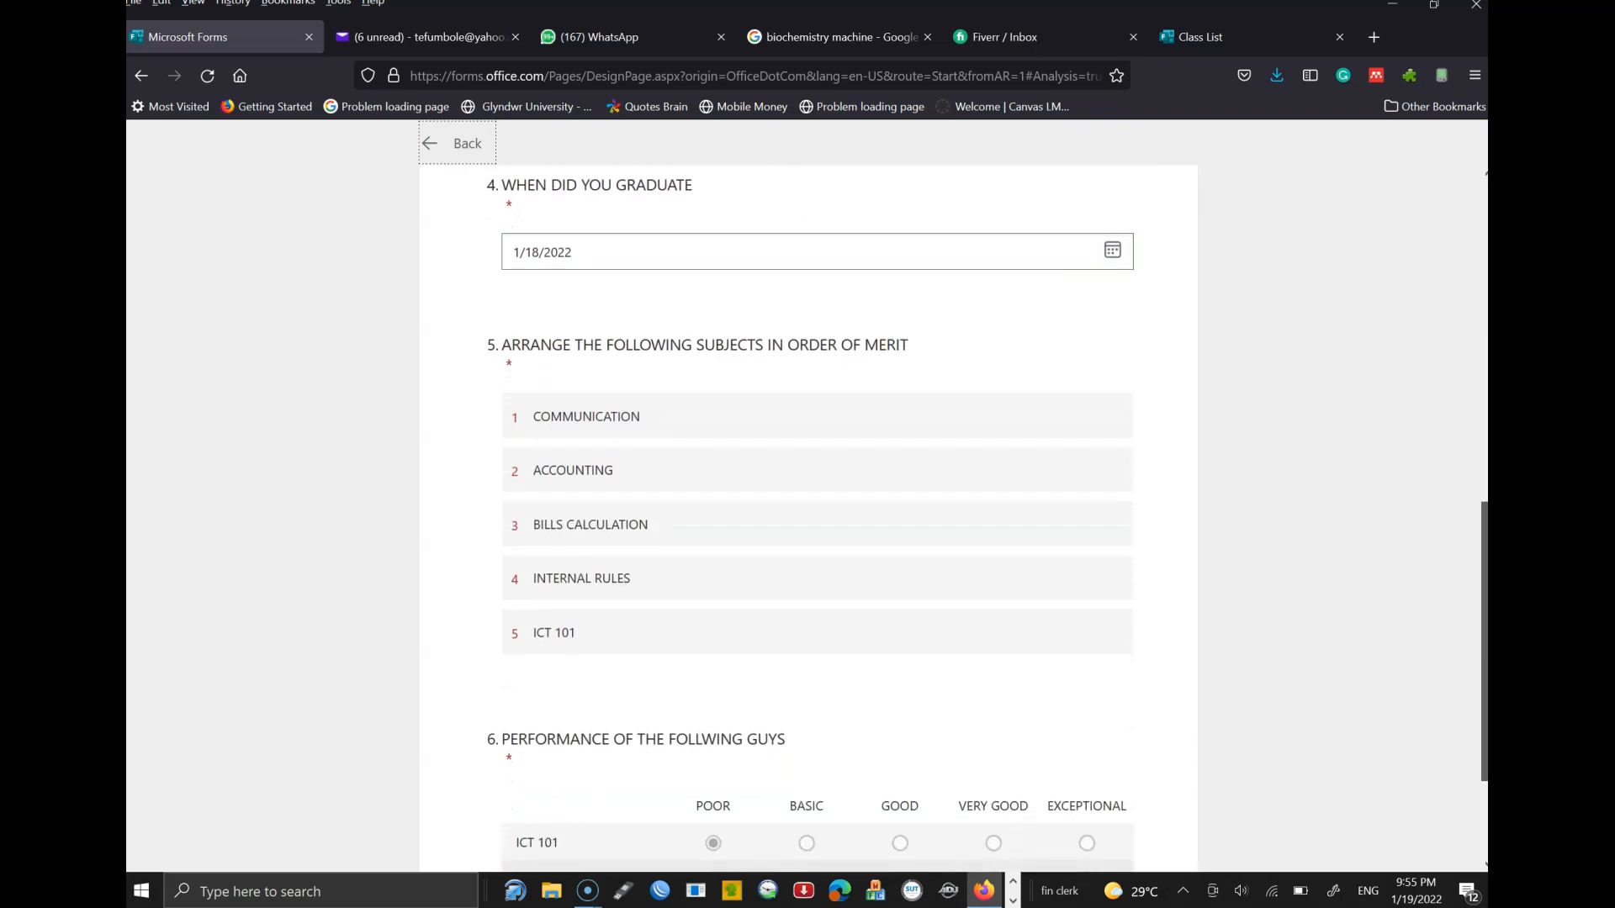
scroll(1344, 249, up, 9)
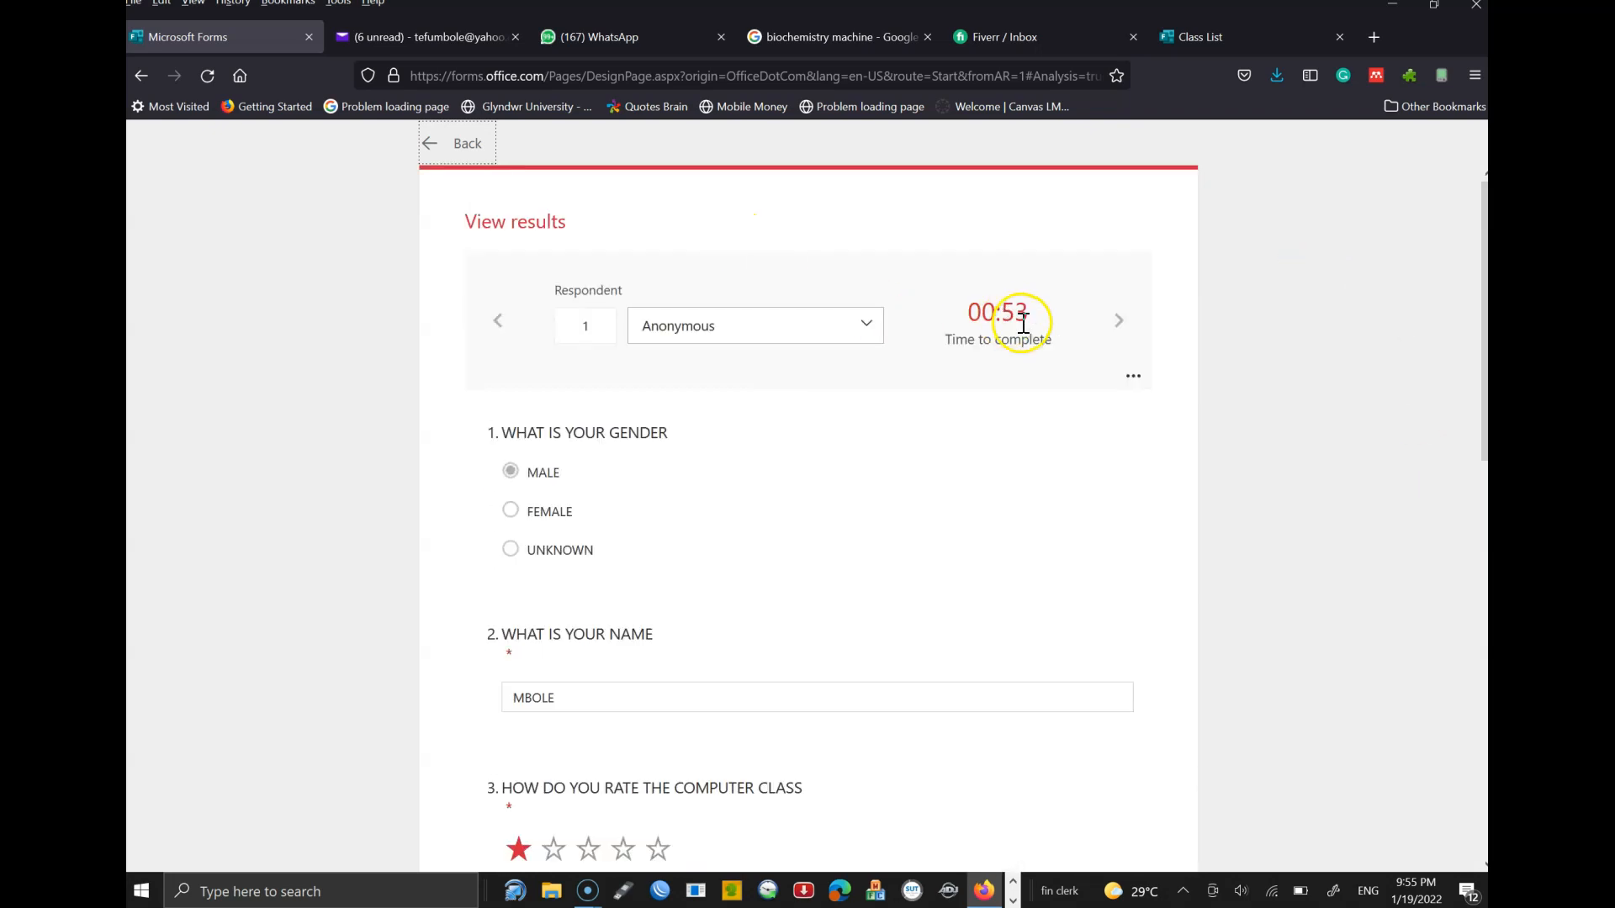
drag(1021, 330, 1026, 330)
click(439, 154)
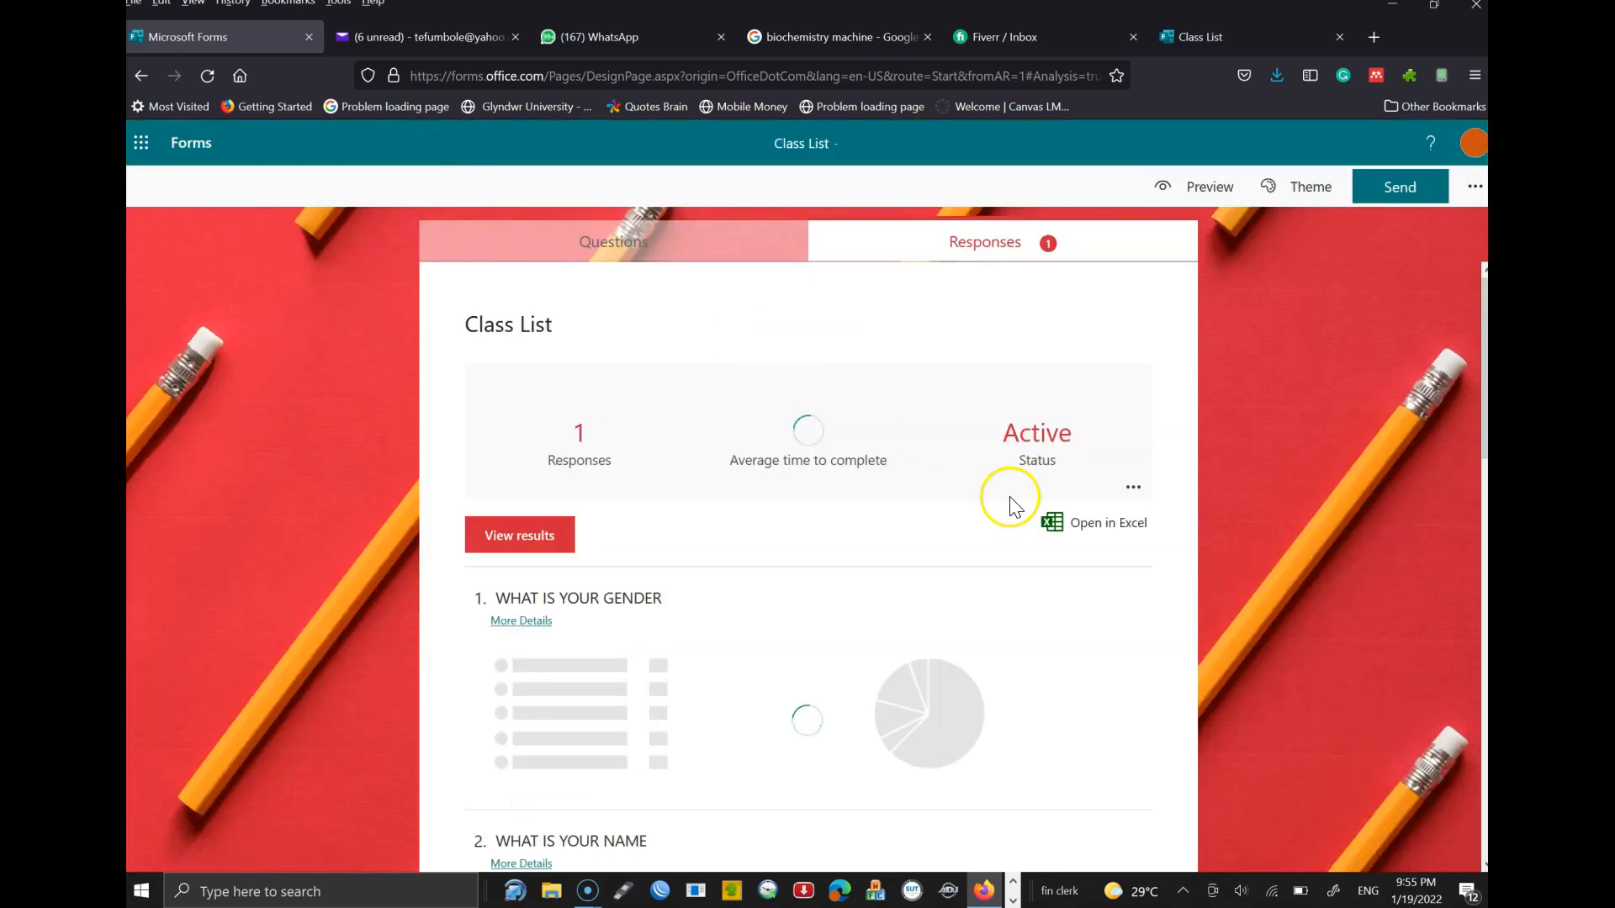
- Export the responses as Class List_.xlsx and open the workbook in Excel
click(1076, 529)
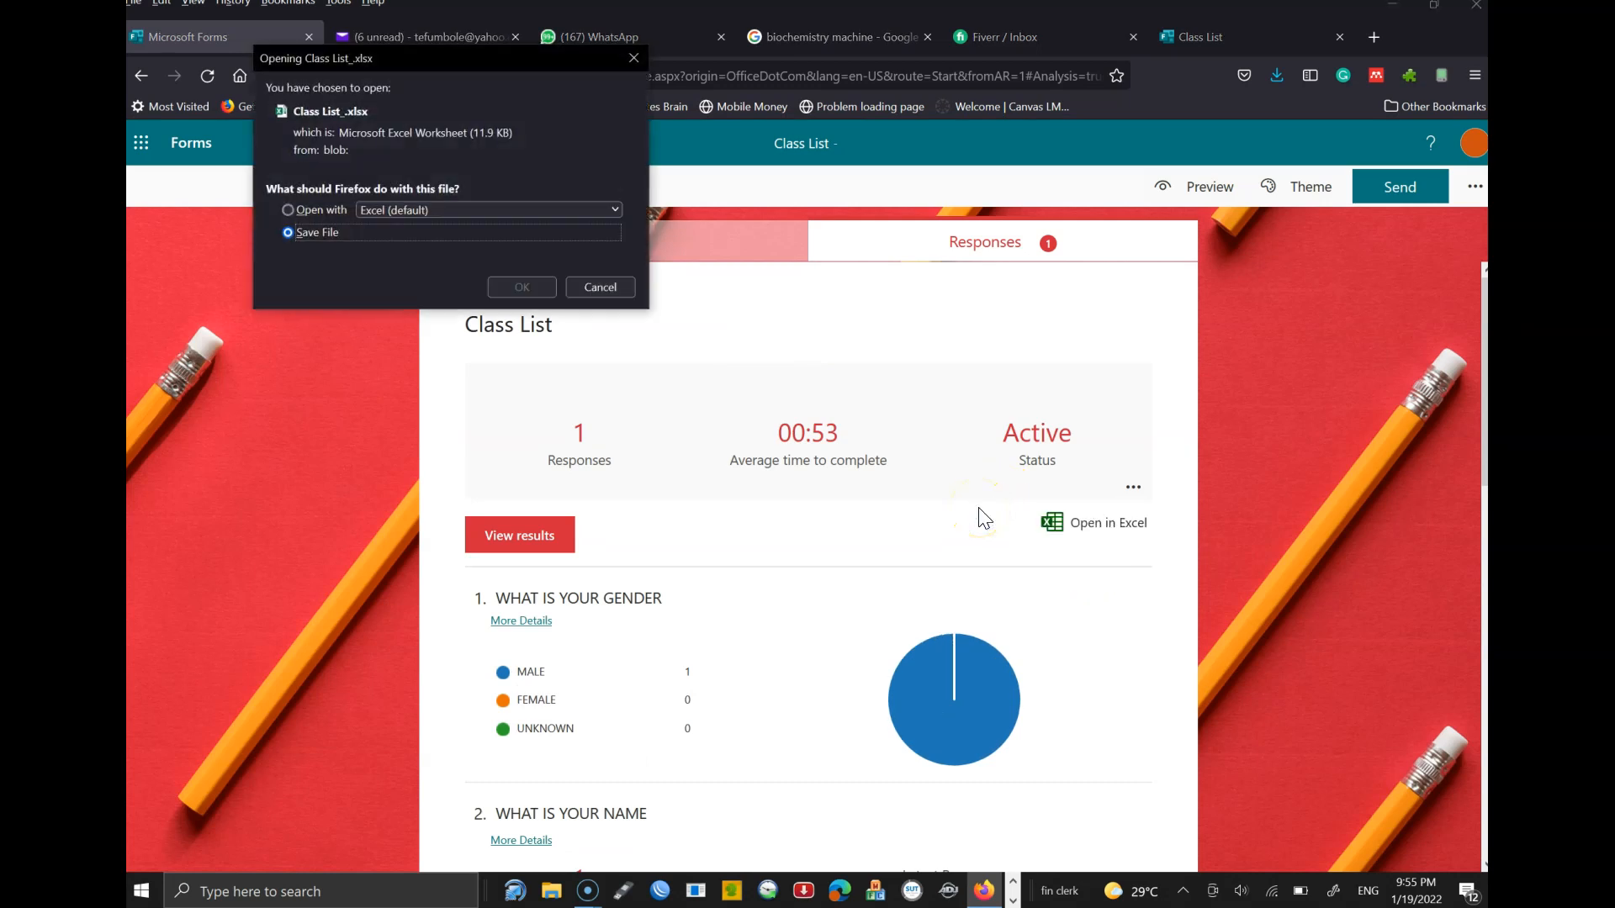
click(304, 210)
click(521, 287)
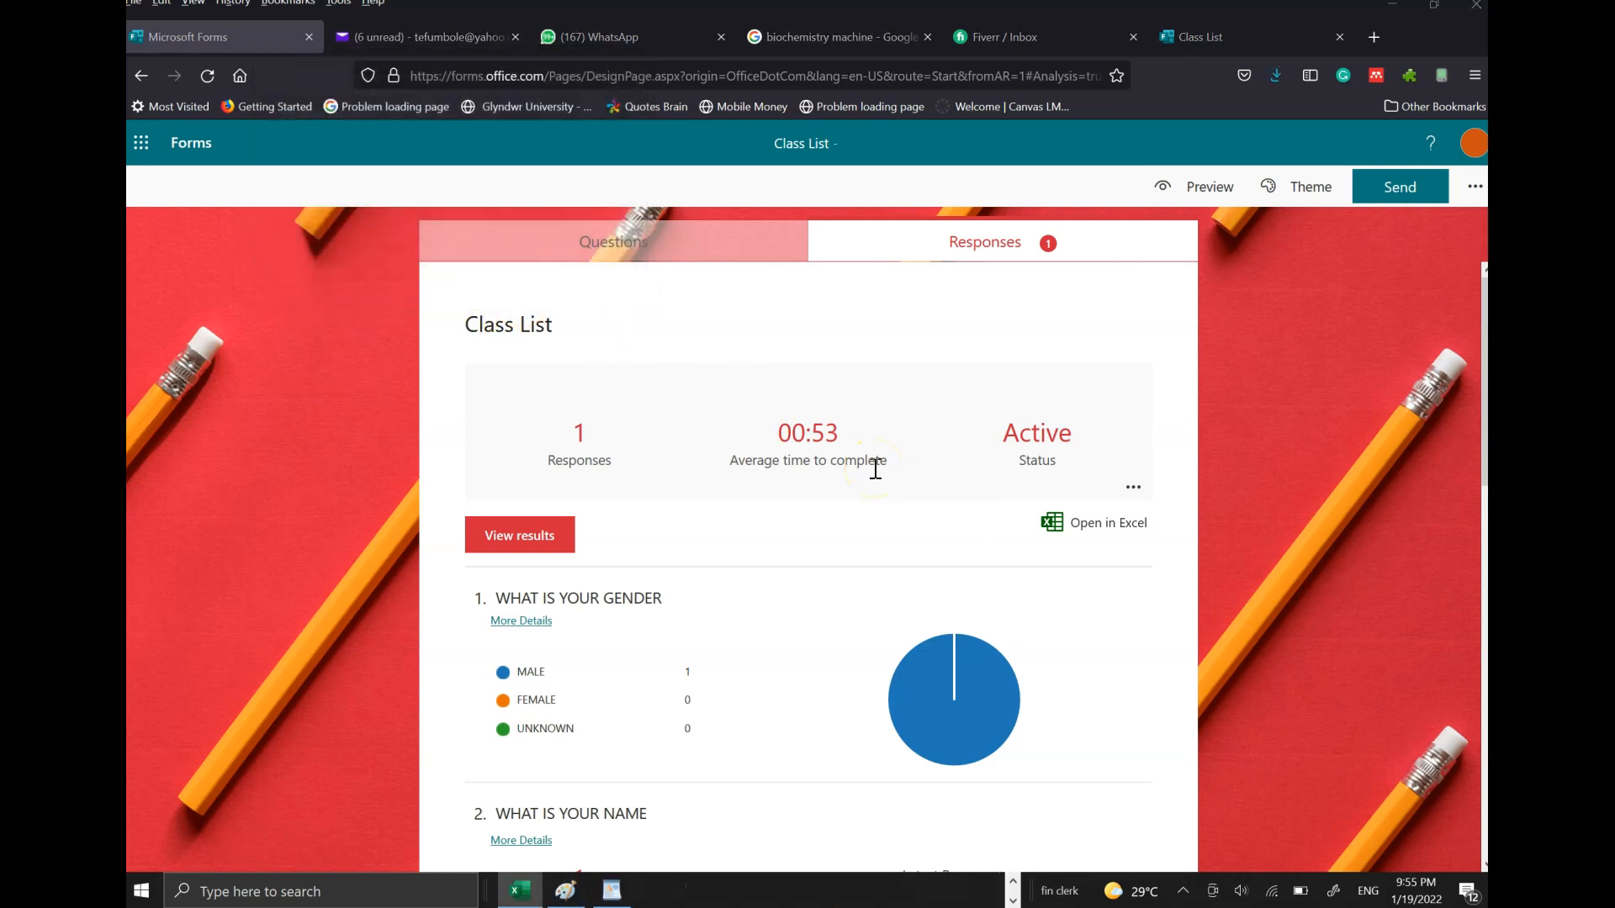
click(520, 890)
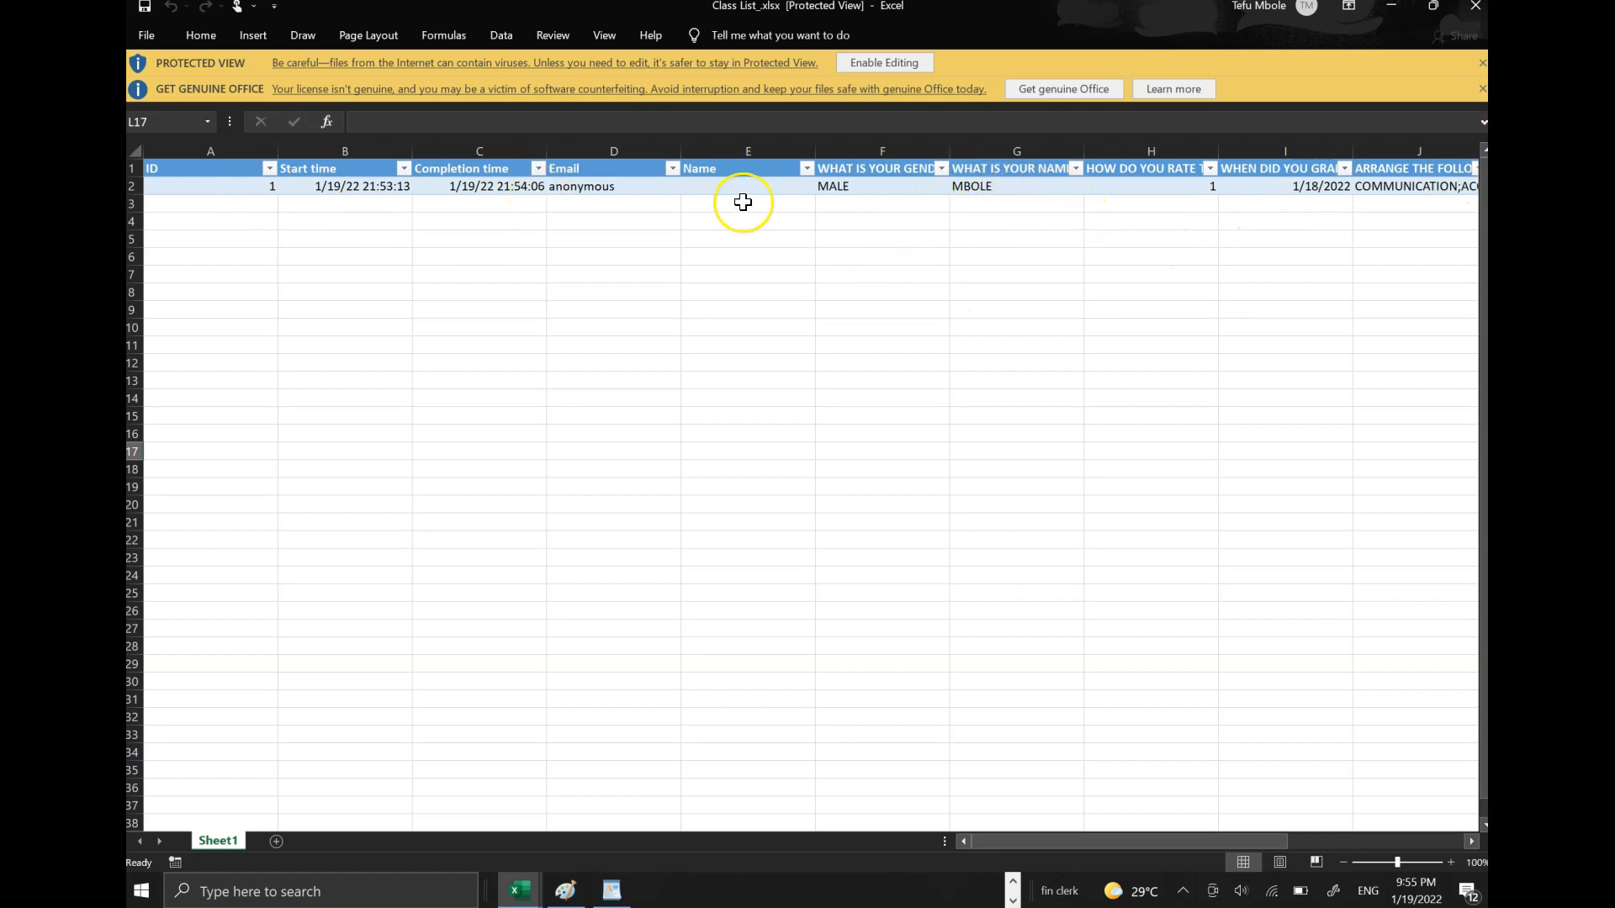
- Dismiss the Protected View and Genuine Office bars, minimise Class List_.xlsx, and close IP Addresses
click(1478, 64)
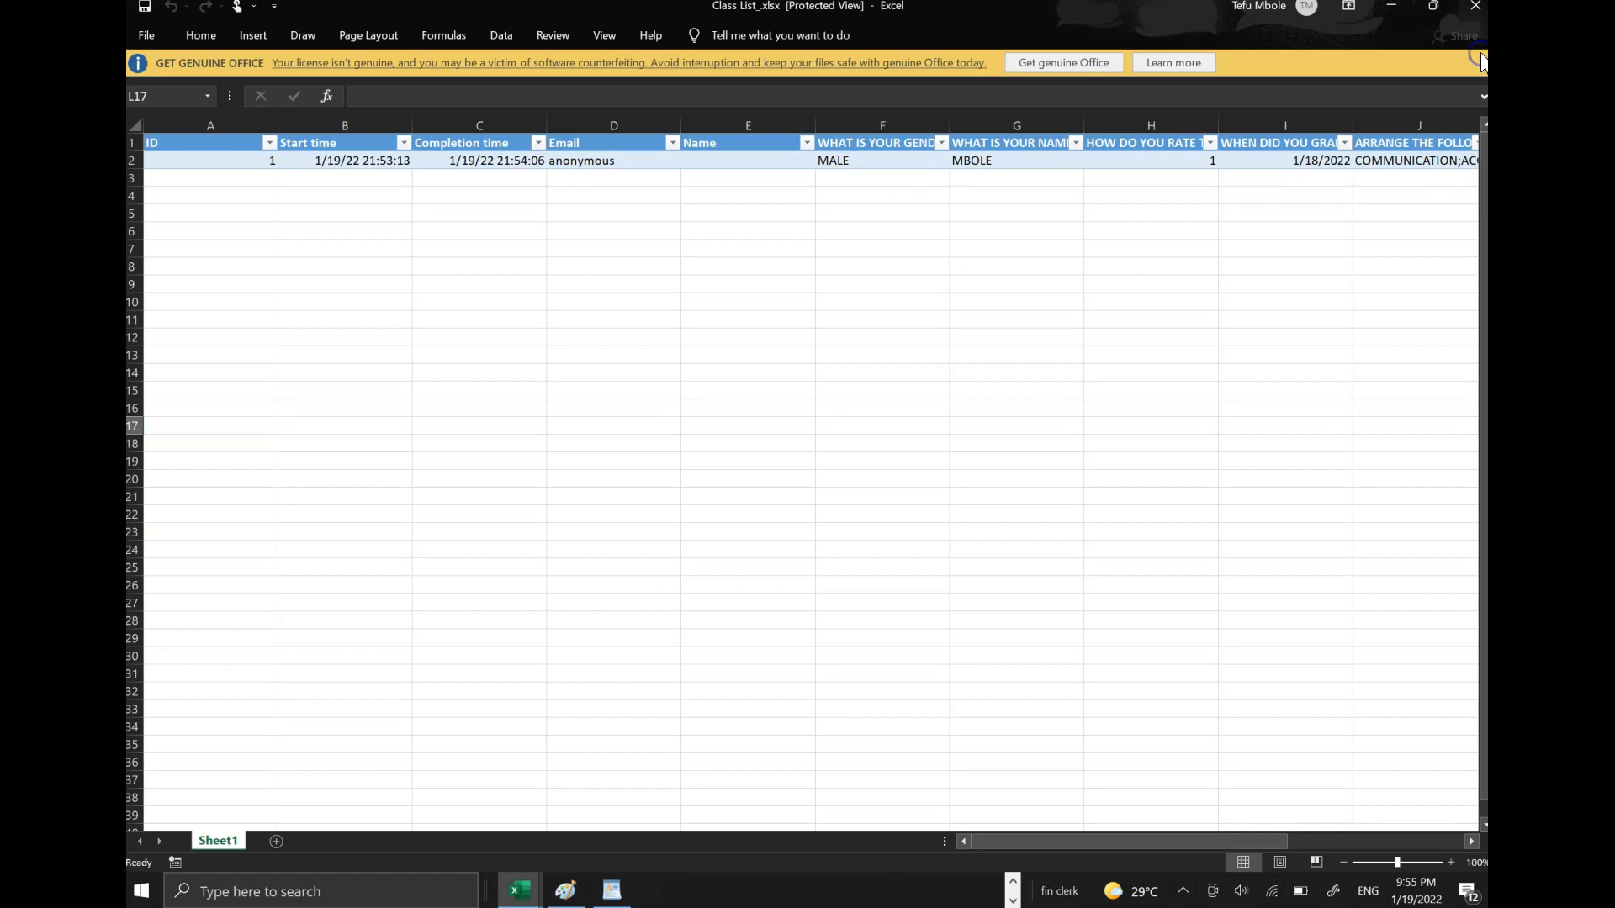
click(1483, 68)
click(1389, 6)
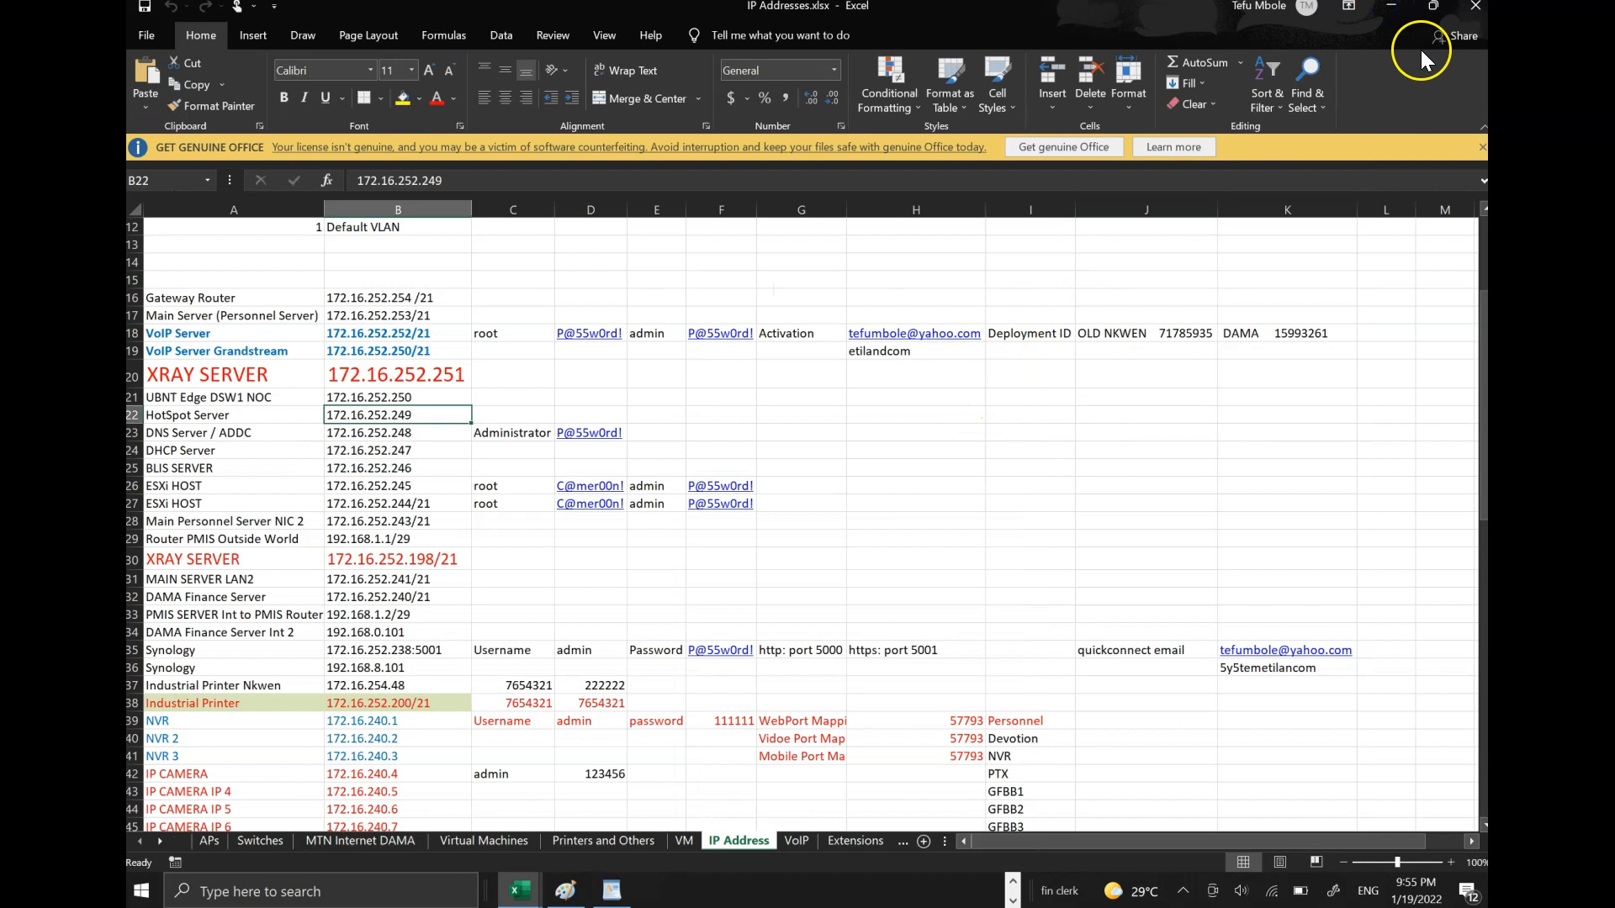
click(1476, 6)
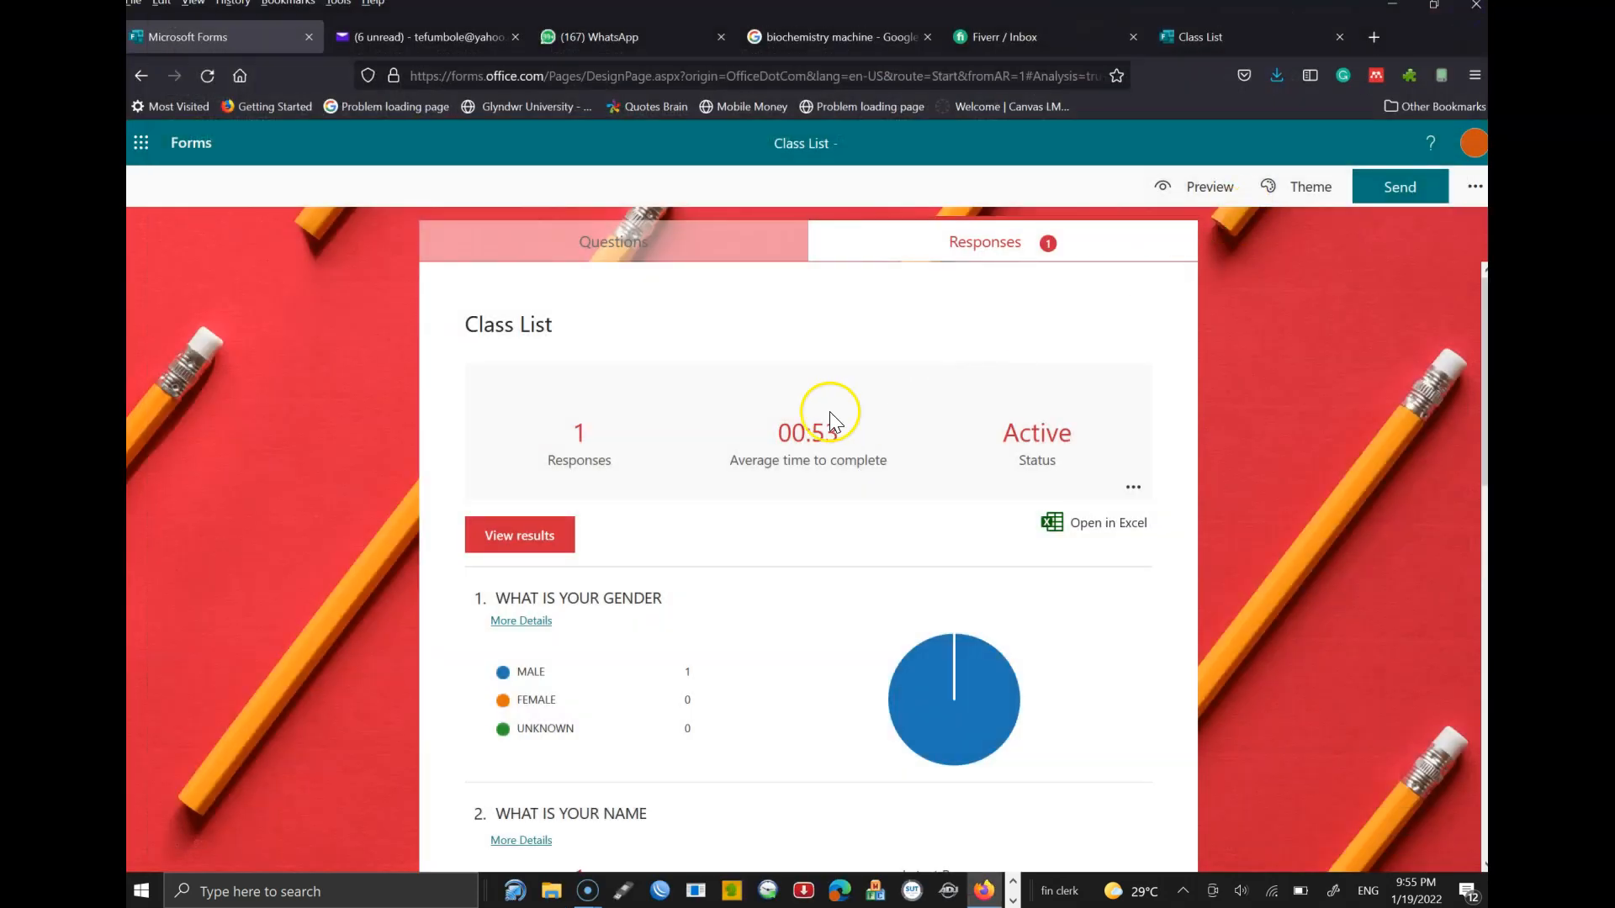